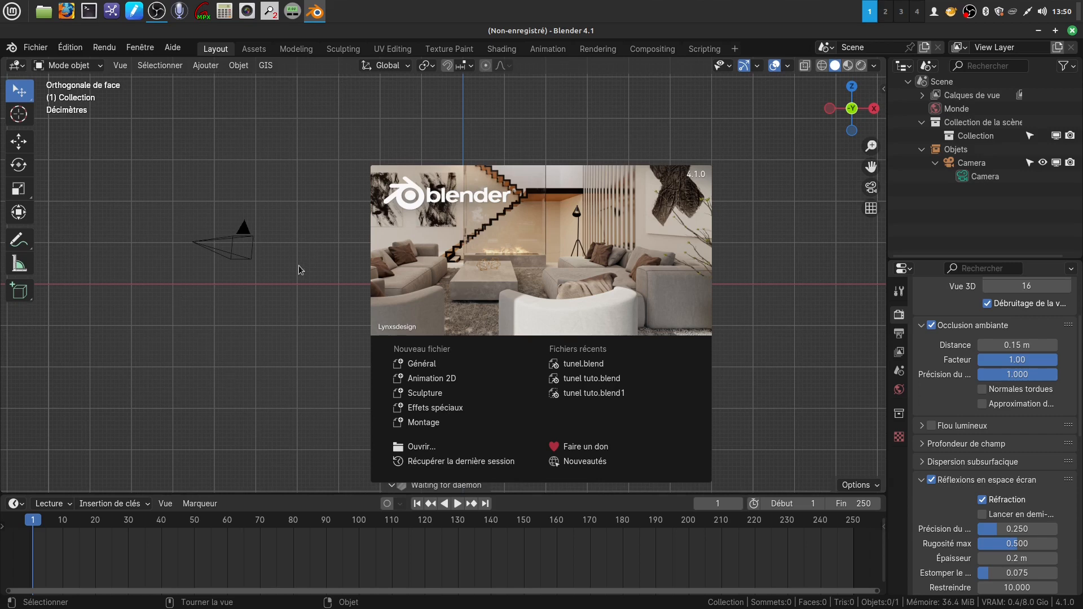
Dismiss the splash screen and add a Bézier circle curve at the world origin.
click(252, 334)
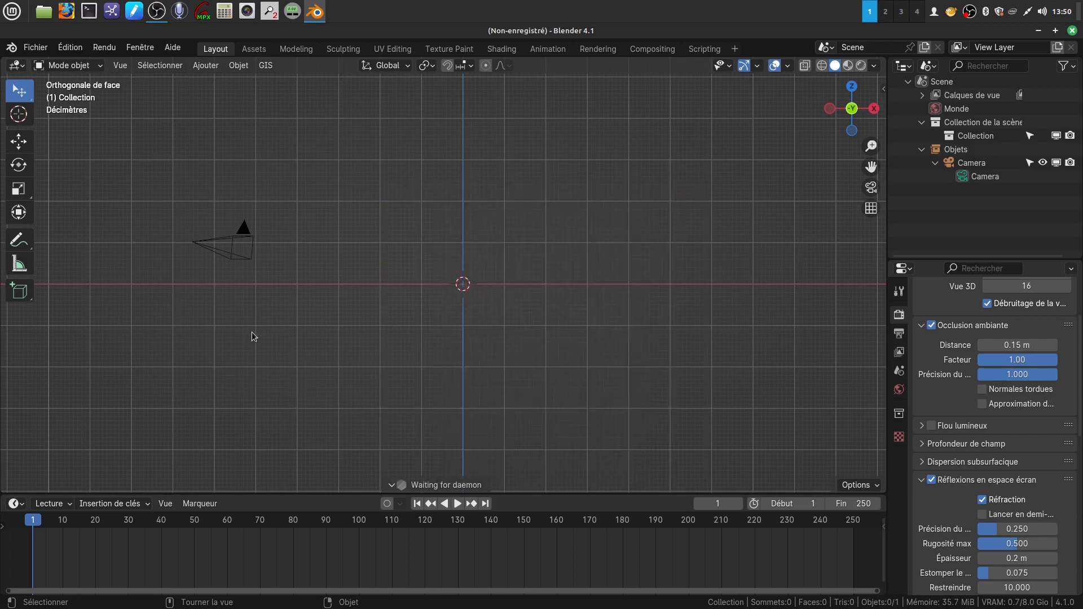
click(206, 66)
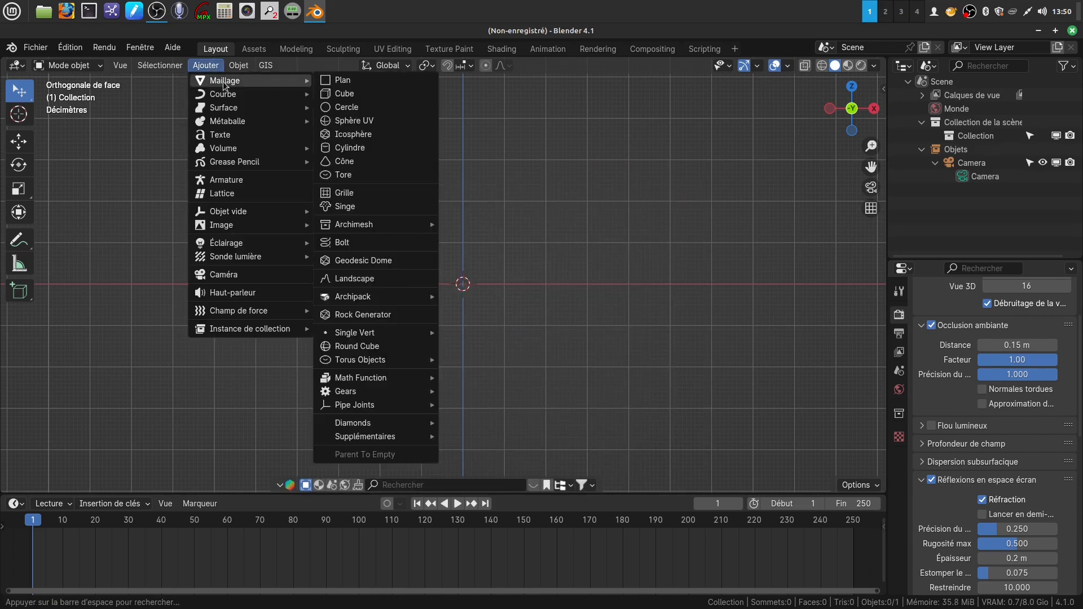
mouse_move(279, 96)
click(355, 107)
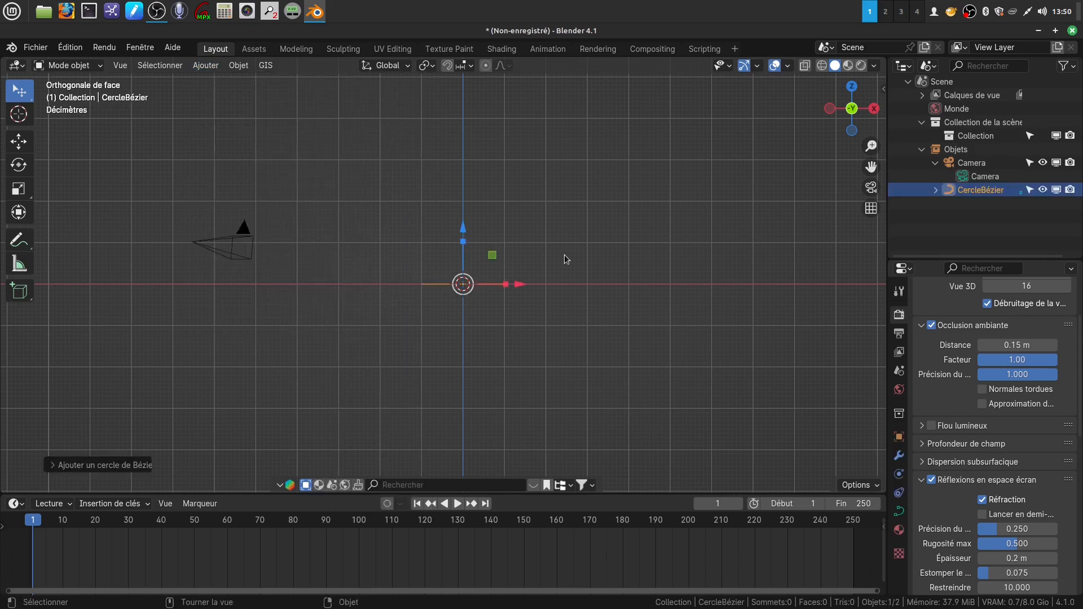
key(KP_7)
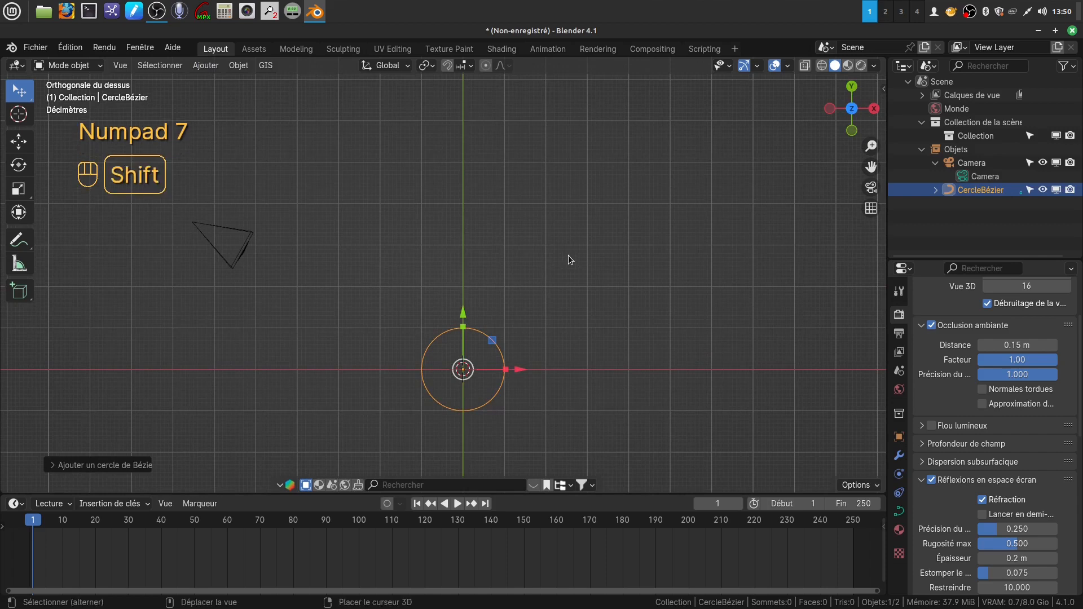
shift+middle_drag(568, 257, 546, 133)
scroll(535, 282, up, 3)
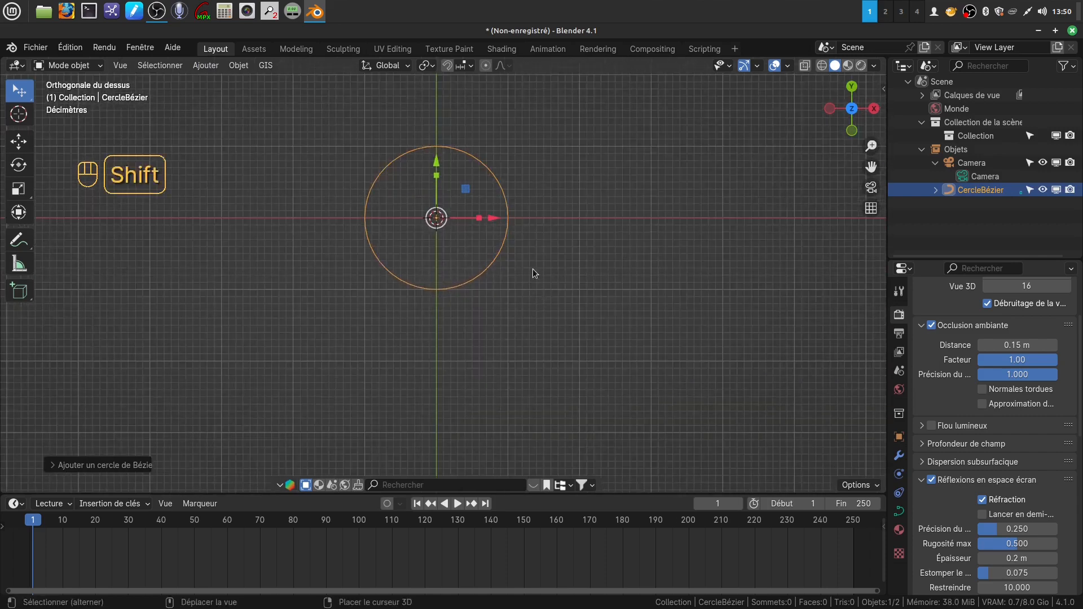
shift+middle_drag(532, 273, 545, 324)
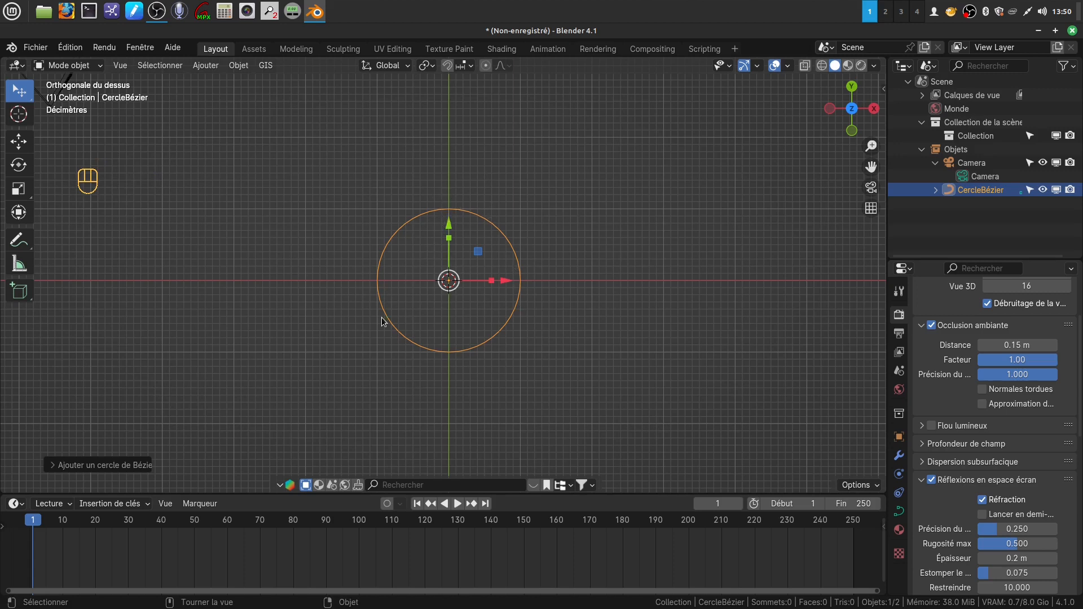
Add a UV sphere at the circle's centre and scale its mesh down in Edit Mode to about 0.13.
click(206, 65)
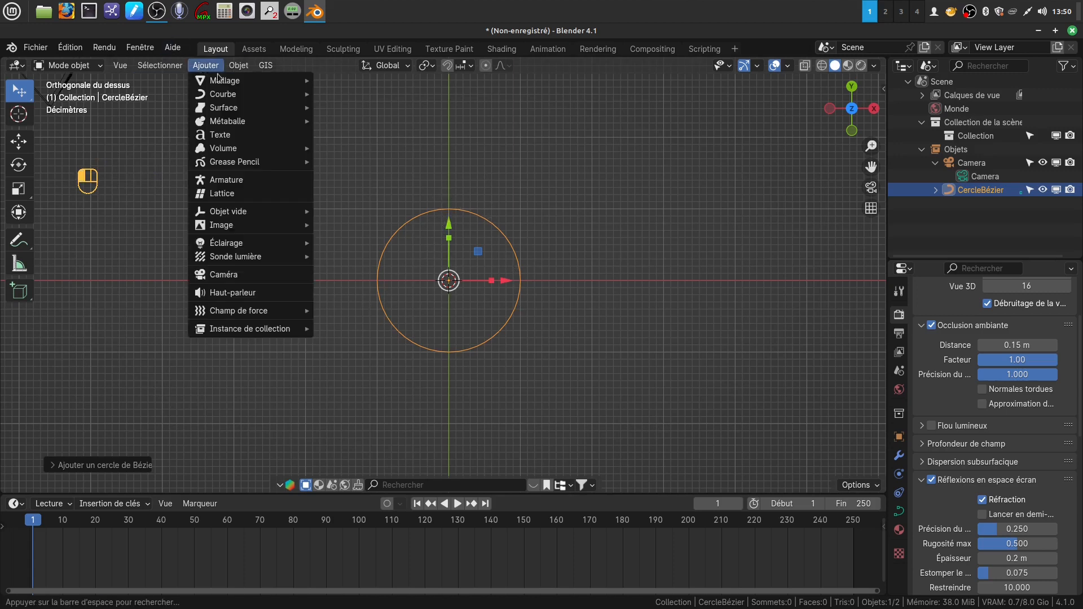
mouse_move(231, 81)
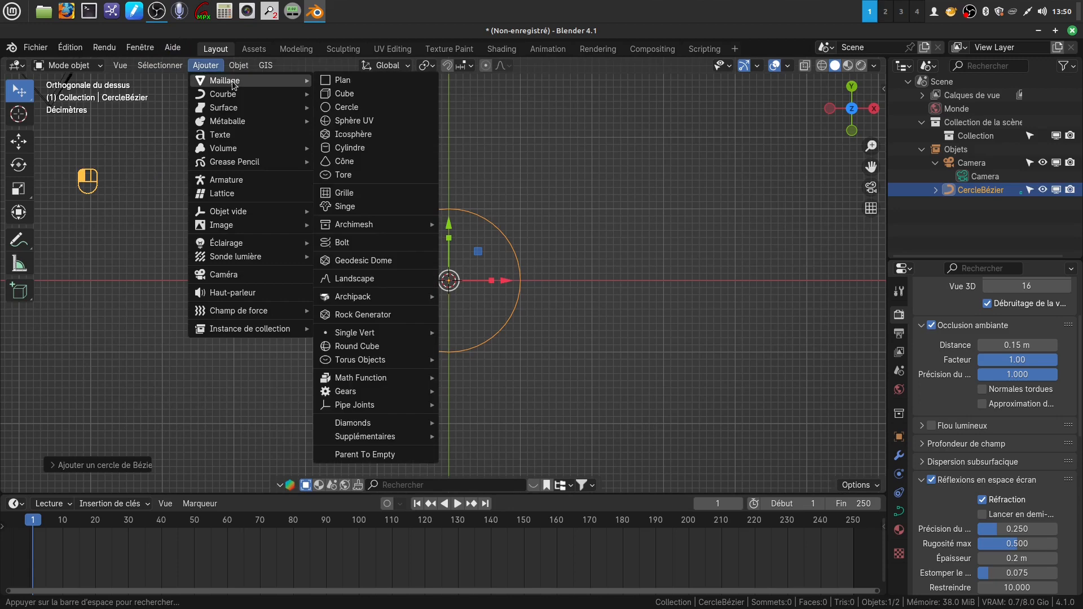
click(367, 122)
key(Tab)
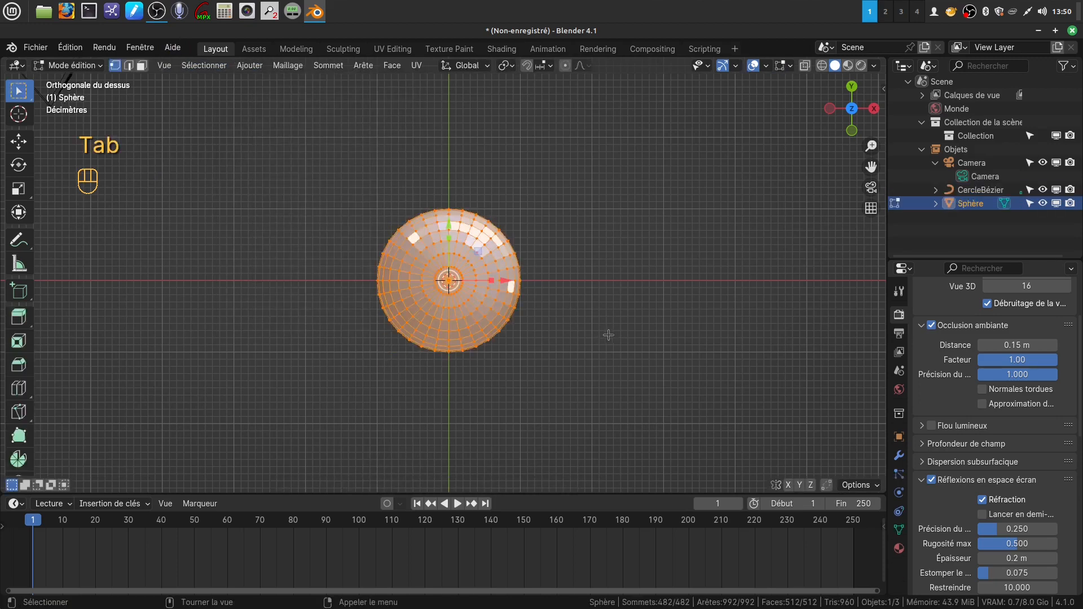
key(s)
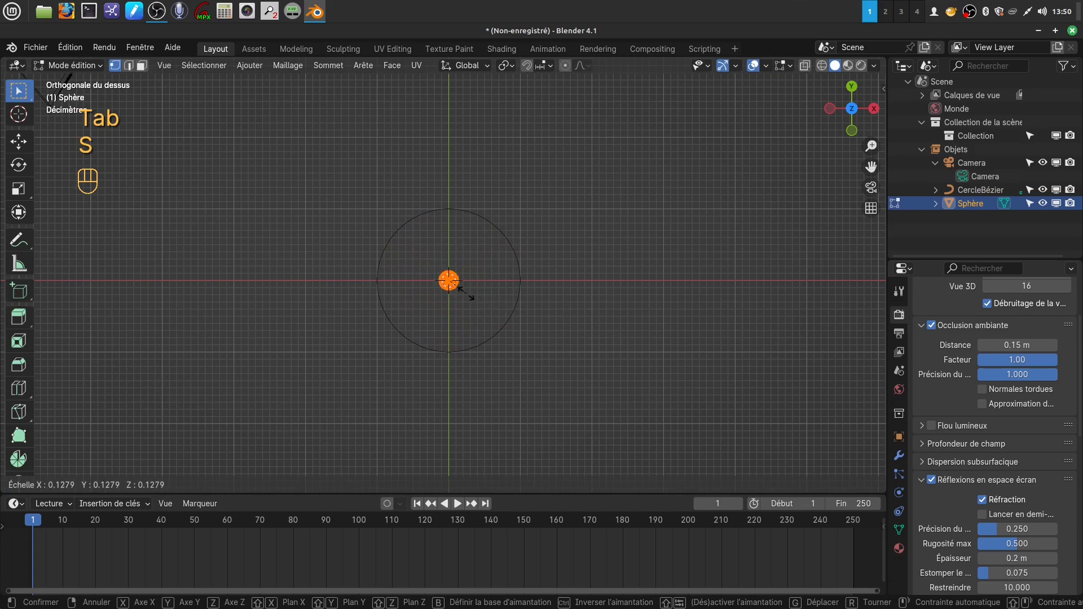
click(466, 292)
key(Tab)
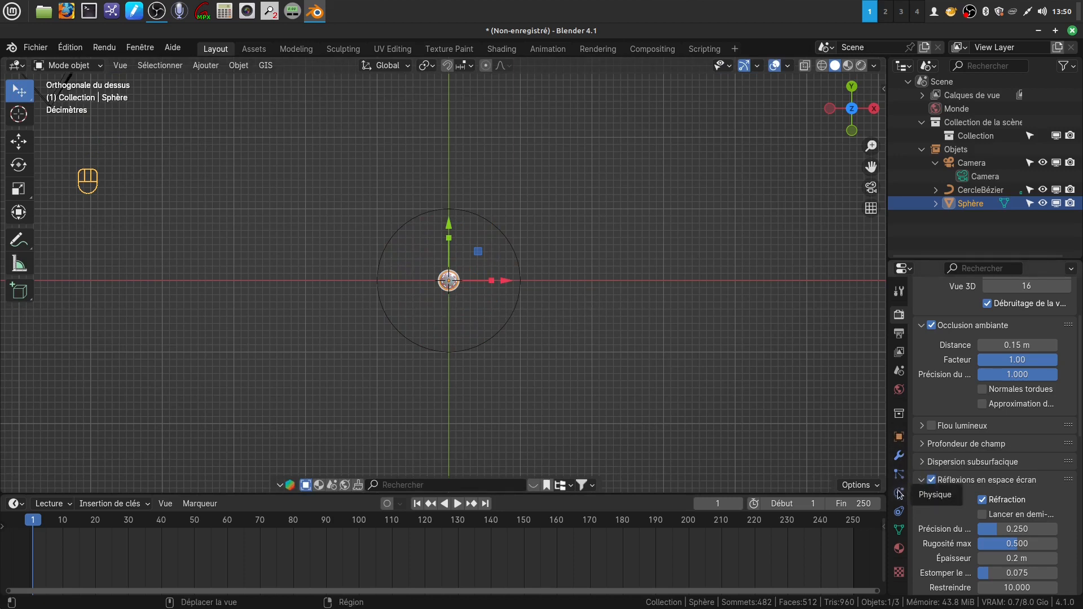
Set the Bézier circle's path animation (Chemin d'animation) length to 300 frames.
click(505, 332)
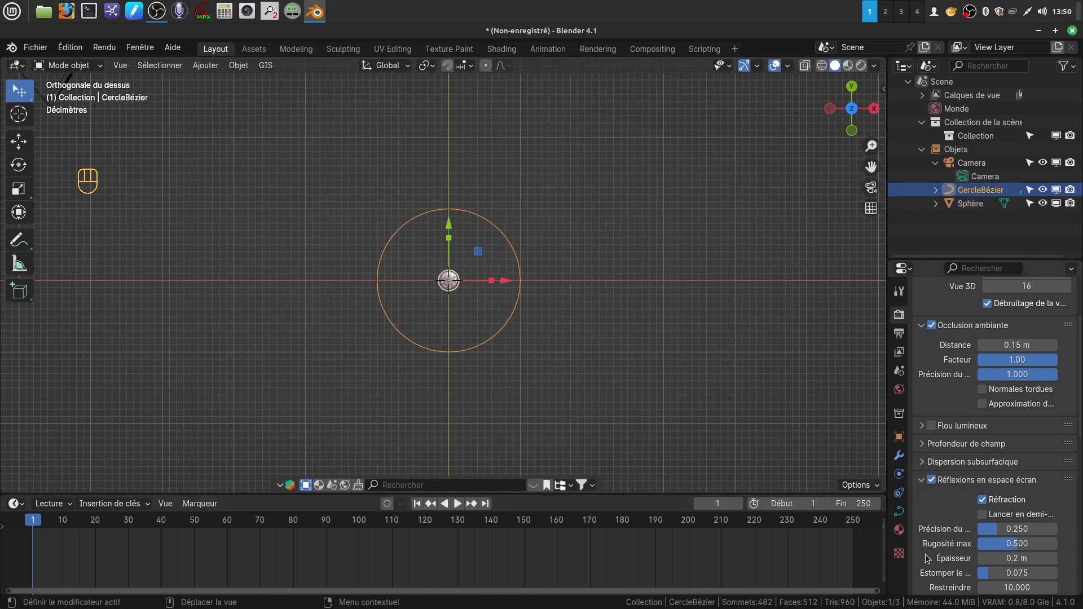
scroll(925, 553, down, 3)
scroll(924, 550, down, 3)
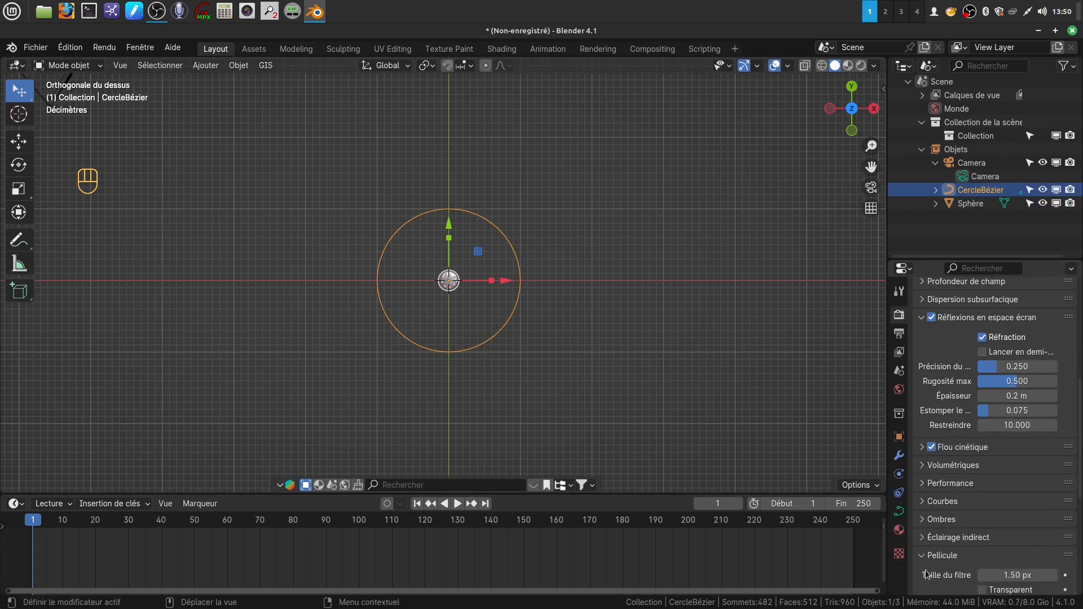
click(899, 511)
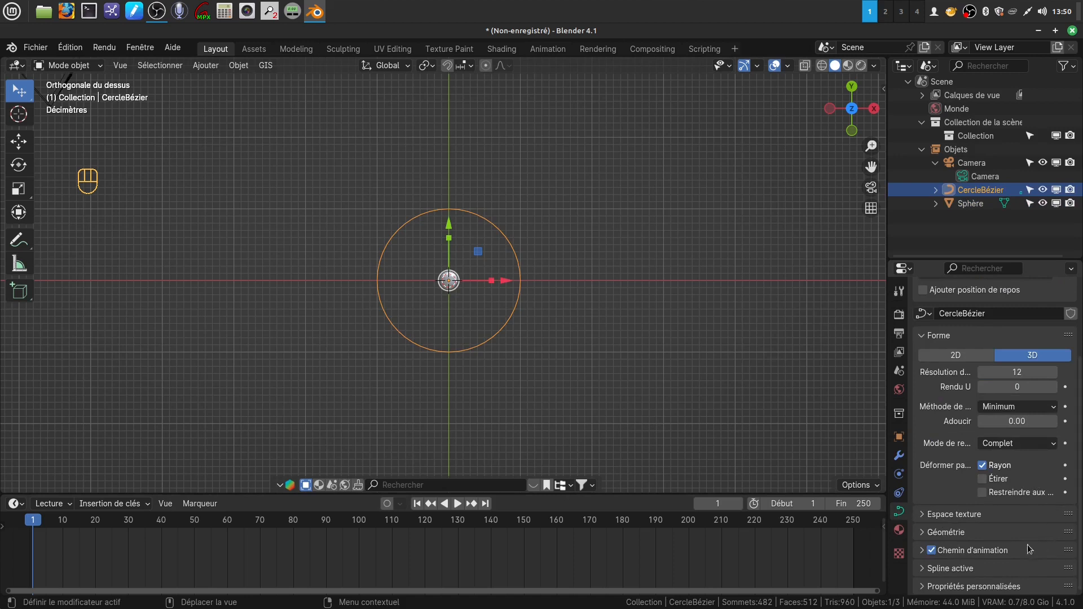
click(922, 550)
scroll(924, 553, down, 3)
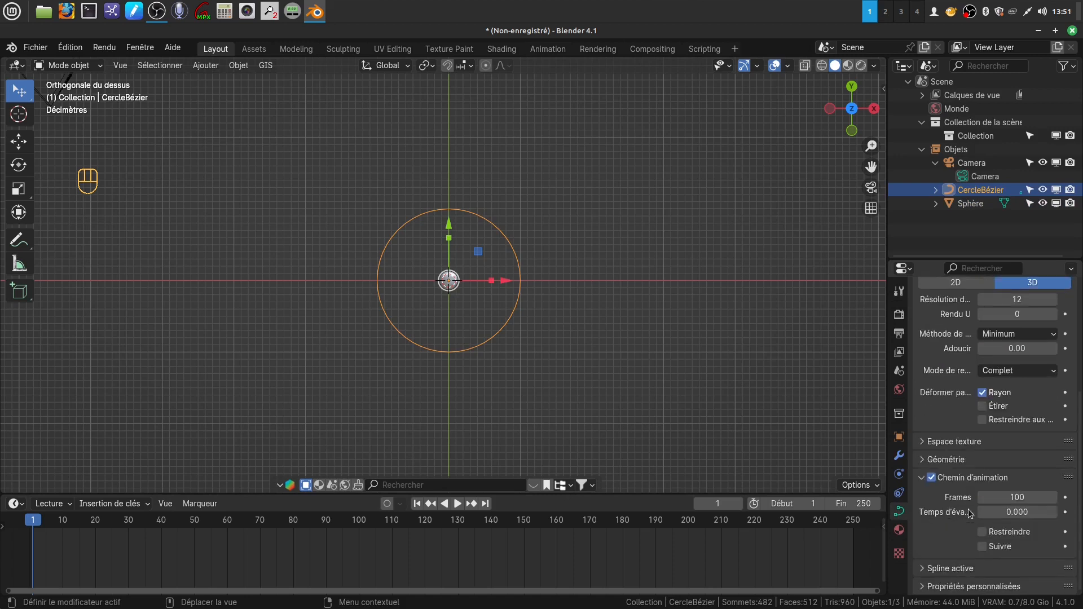
click(1039, 496)
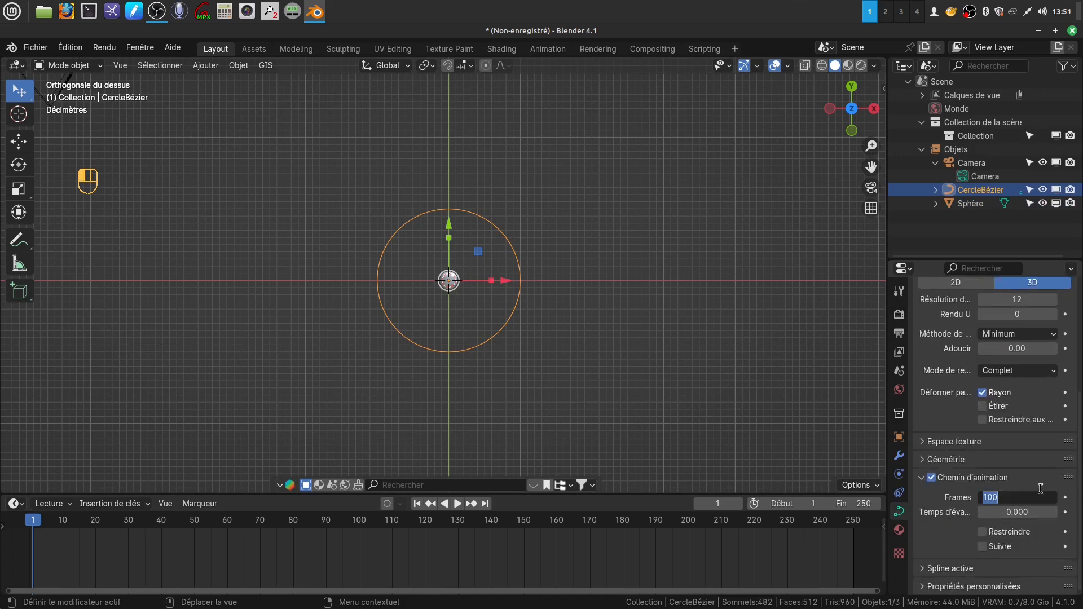
key(BackSpace)
text(300)
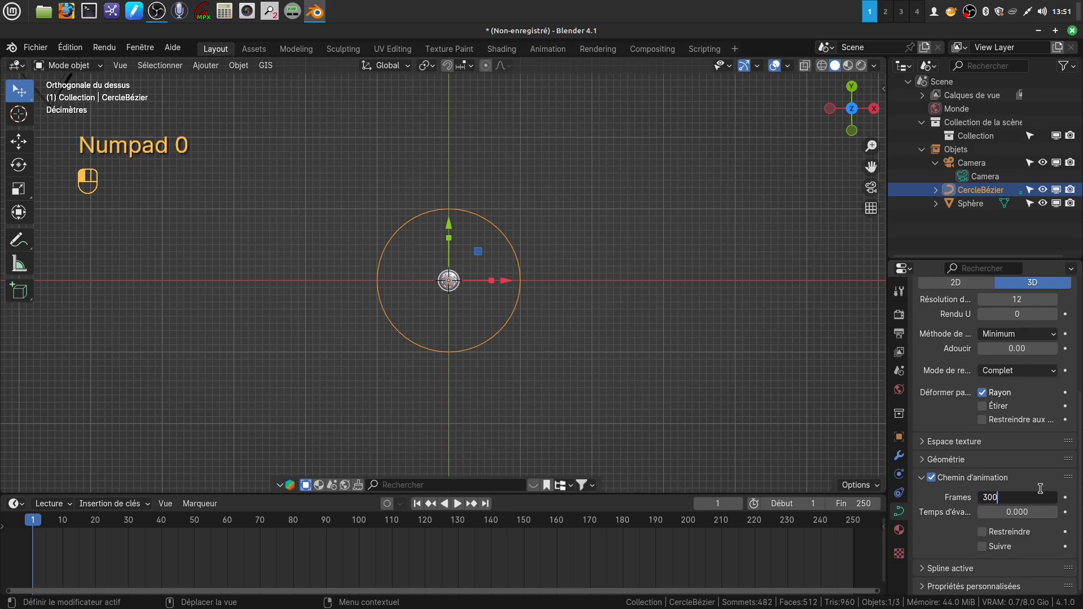
click(714, 370)
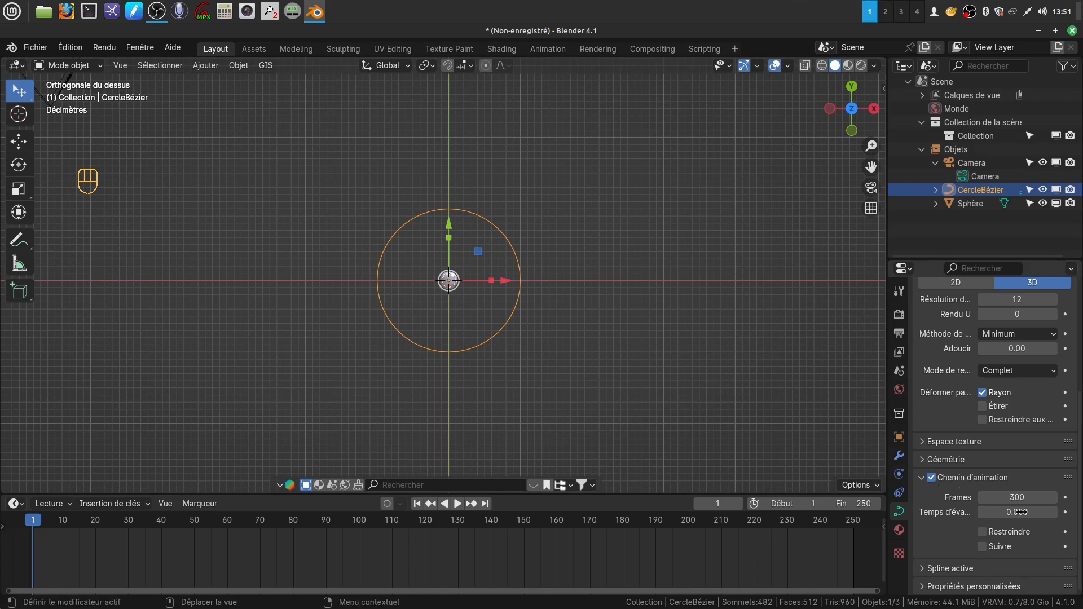
Add a Follow Path (Suivre le chemin) constraint to the sphere with CercleBézier as its target.
click(449, 281)
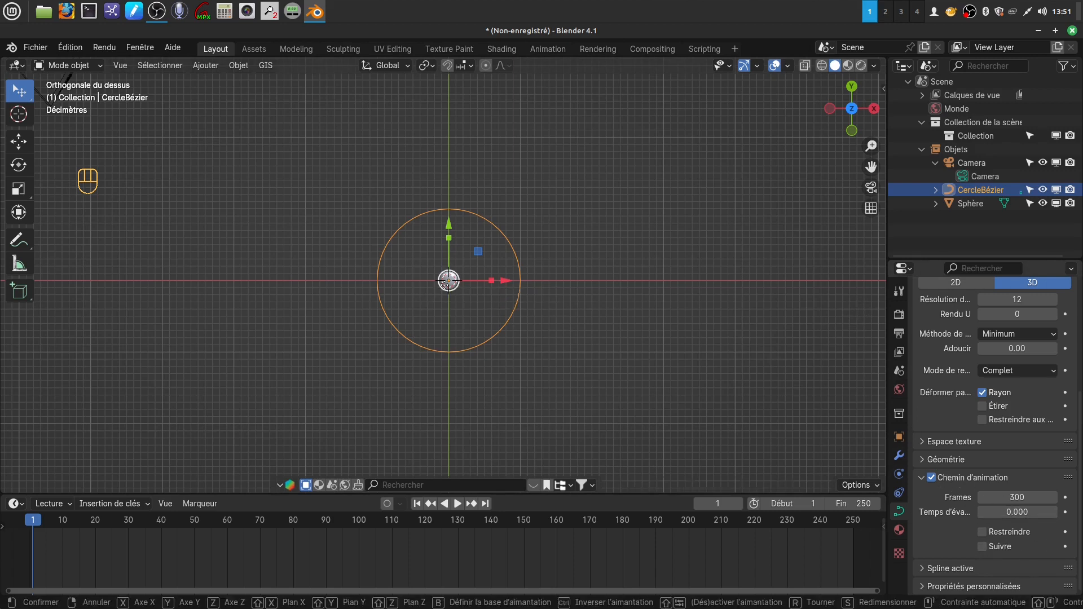
click(724, 320)
click(449, 280)
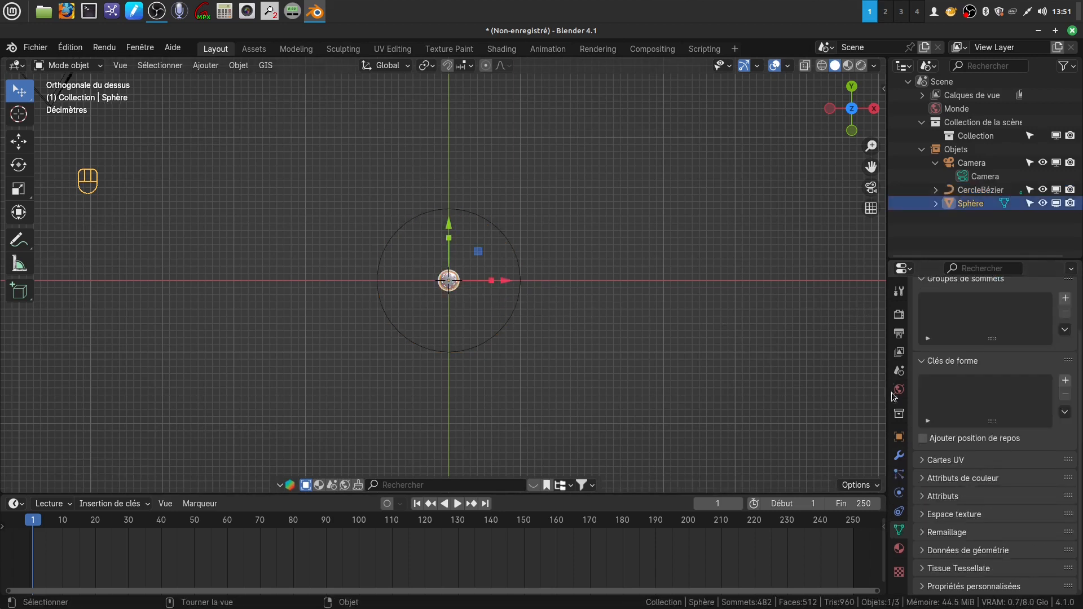
click(902, 510)
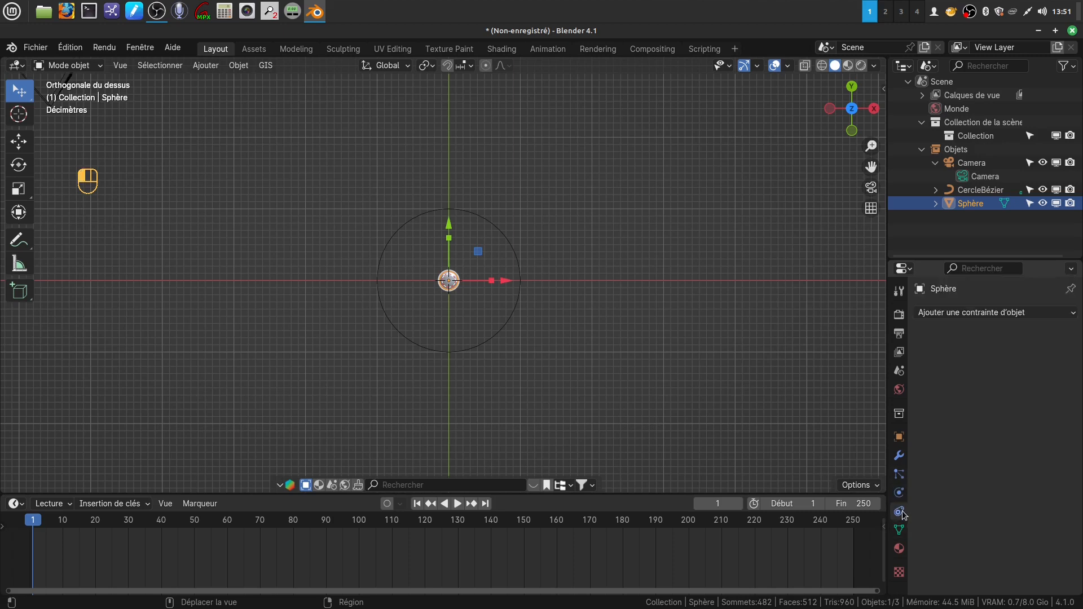
click(1073, 313)
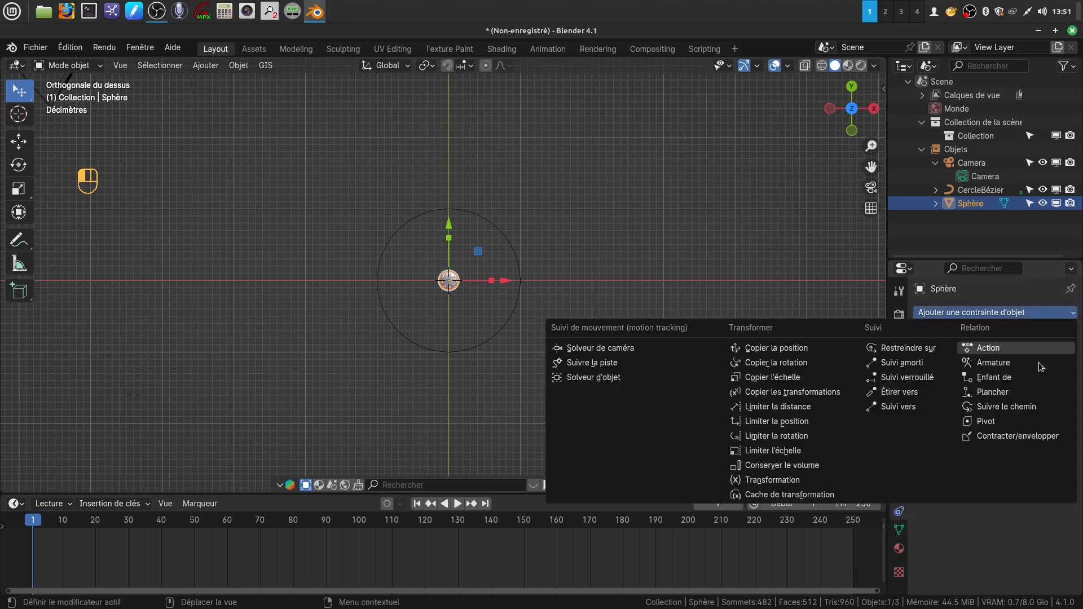
click(1021, 407)
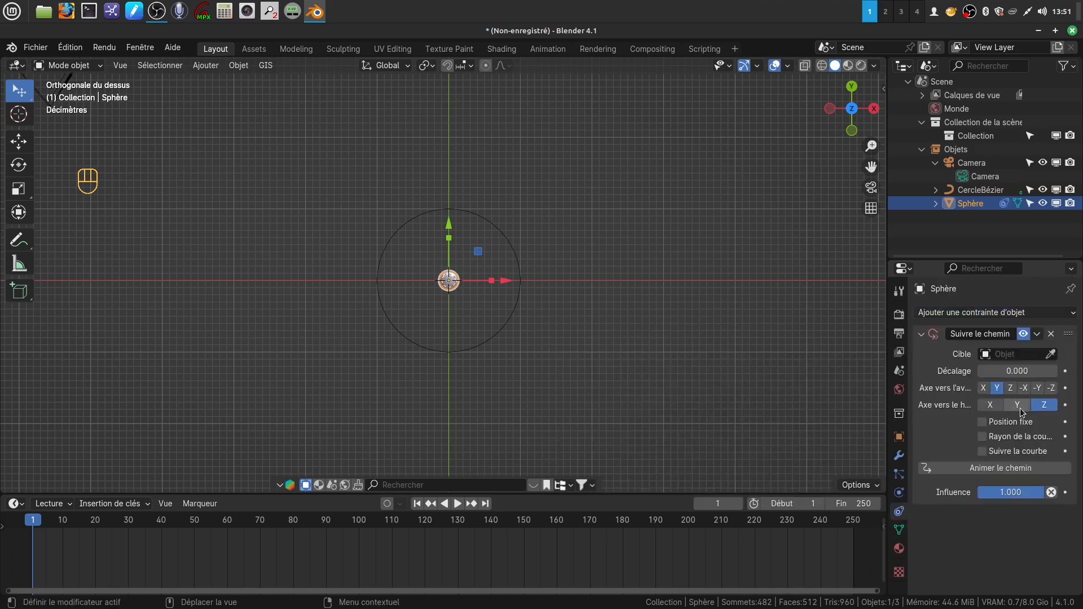
click(988, 355)
click(966, 376)
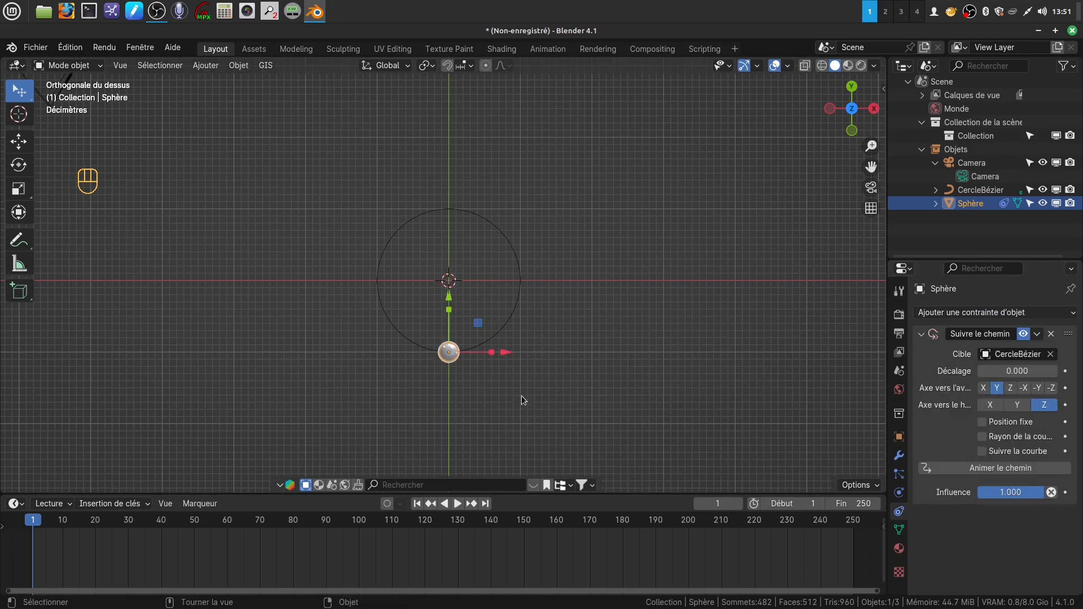
Enable Suivre la courbe on the sphere's constraint and animate the path, with a short playback to check the motion.
click(983, 452)
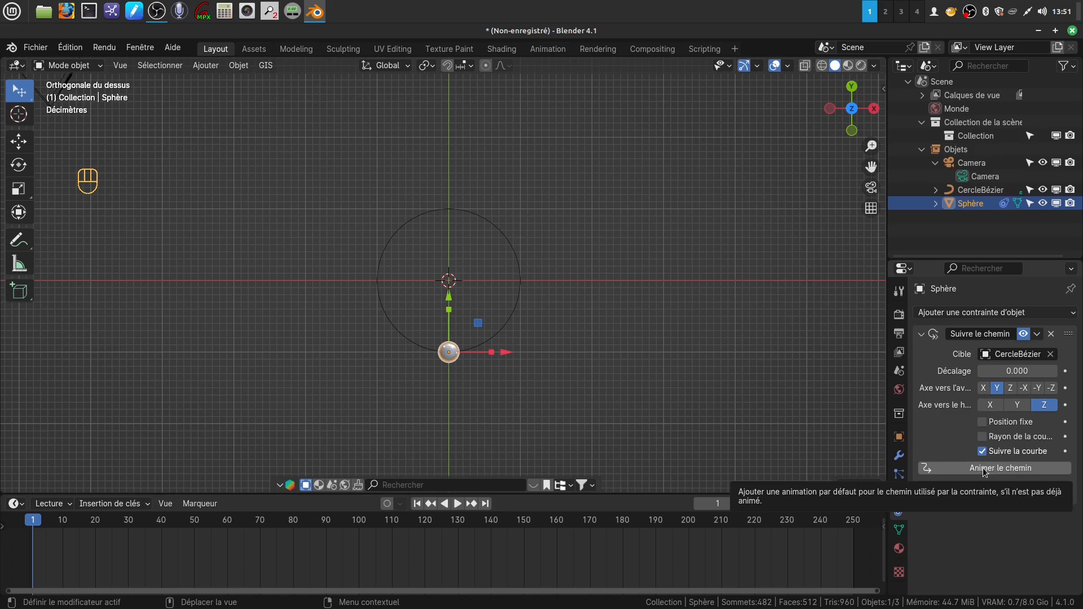
click(1002, 467)
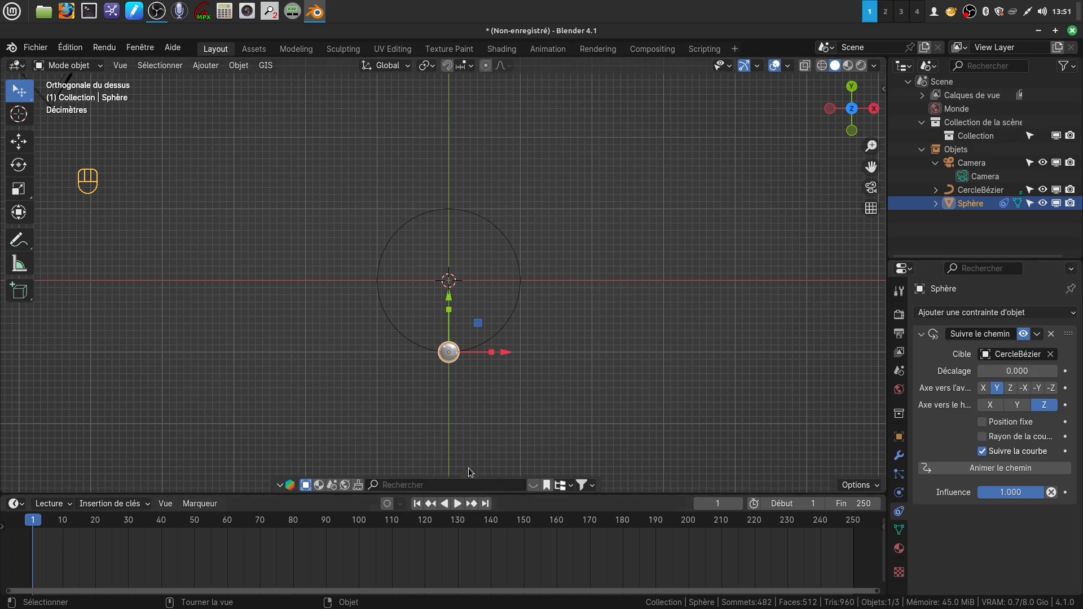
click(457, 504)
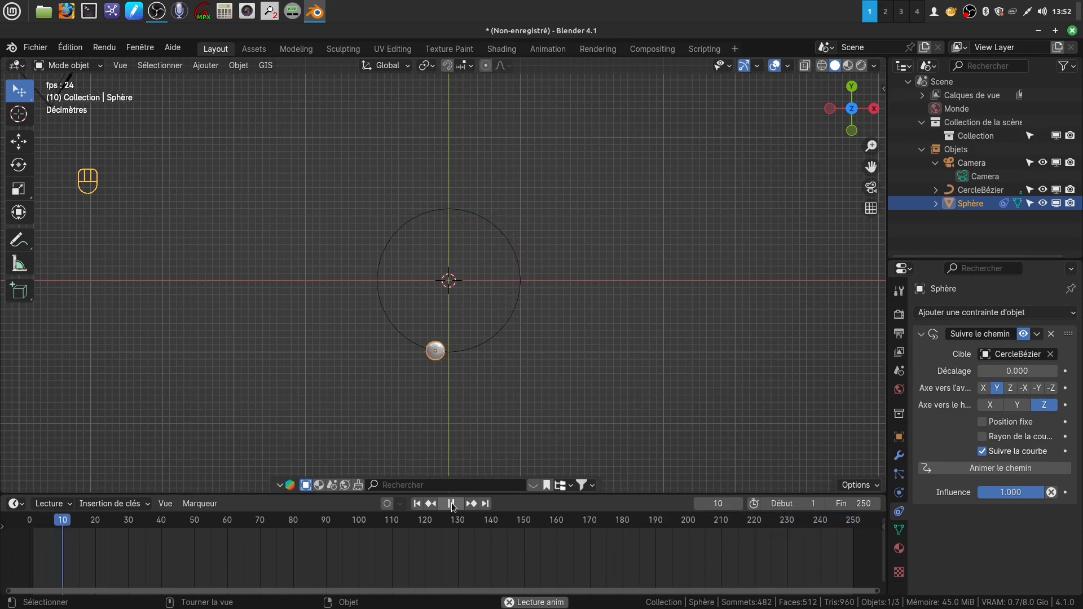
click(452, 504)
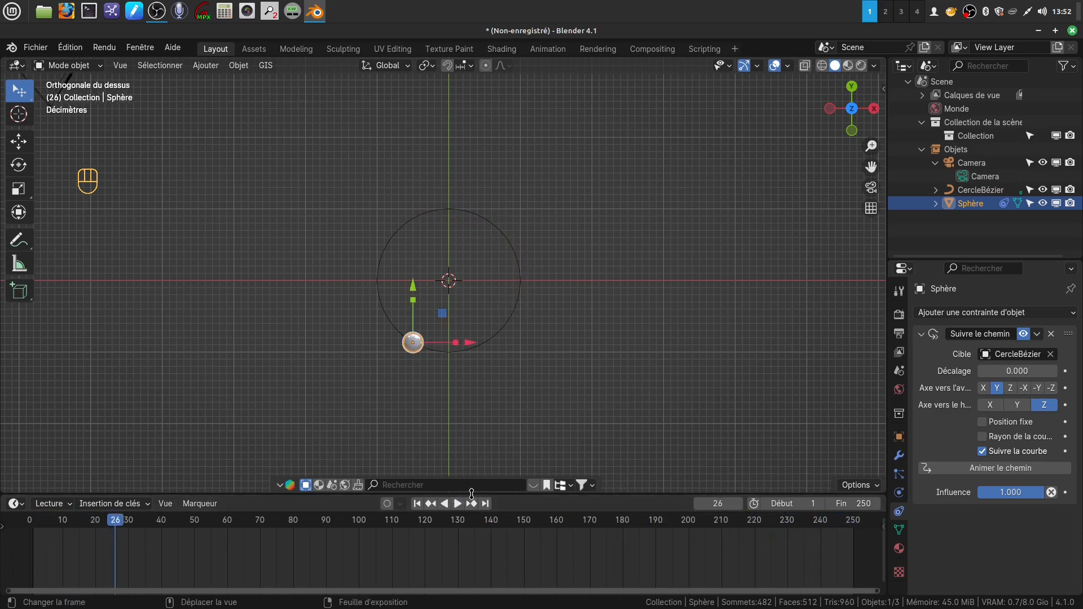
Set the keyframe interpolation to Linéaire in the enlarged timeline, checking it in playback, and return to frame 1.
drag(471, 495, 476, 440)
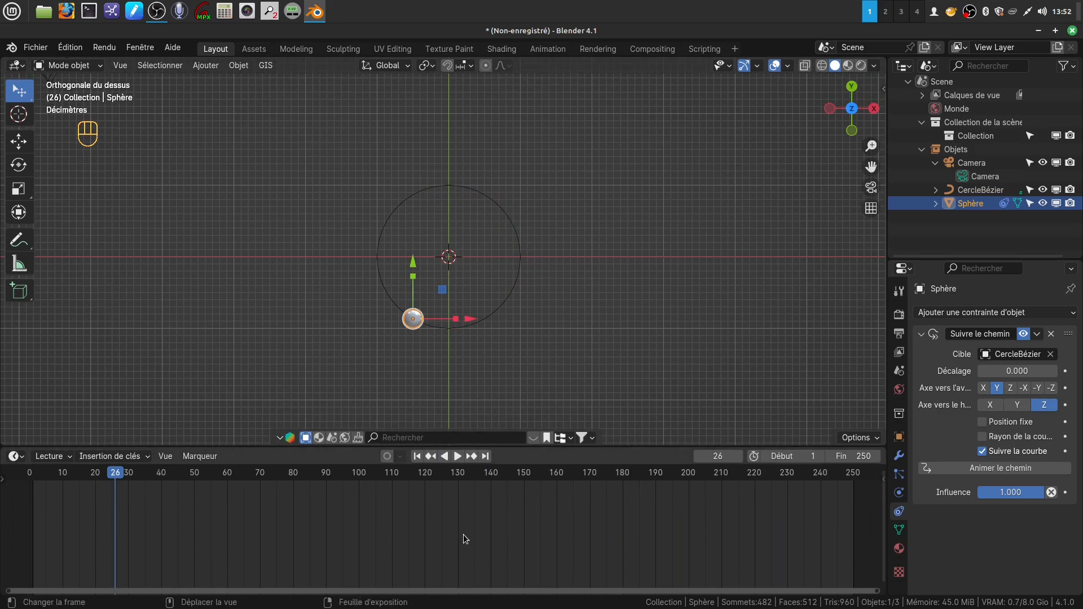
key(t)
click(158, 522)
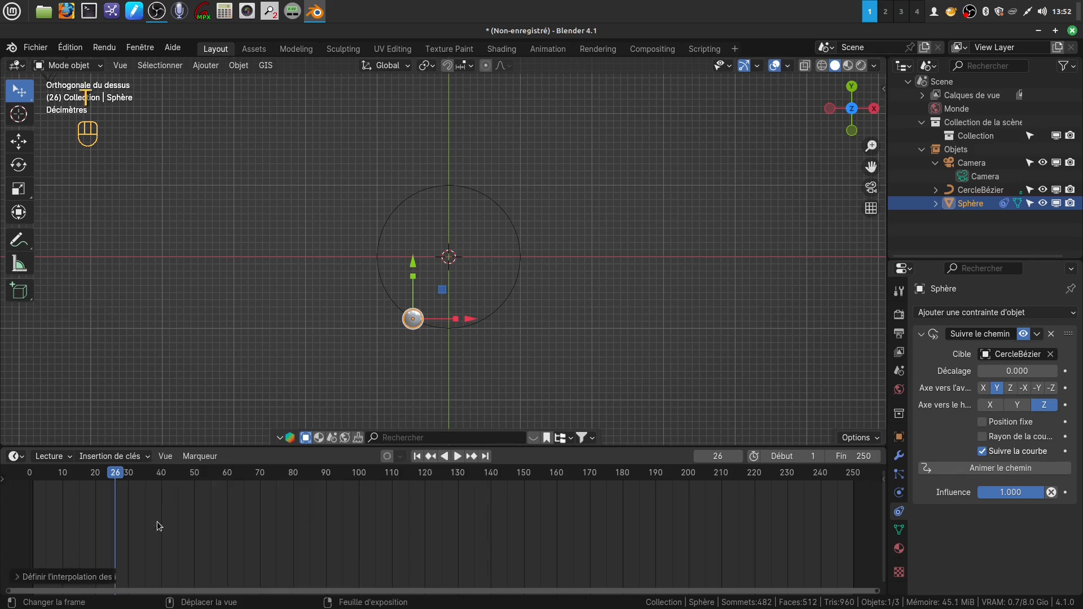
click(457, 456)
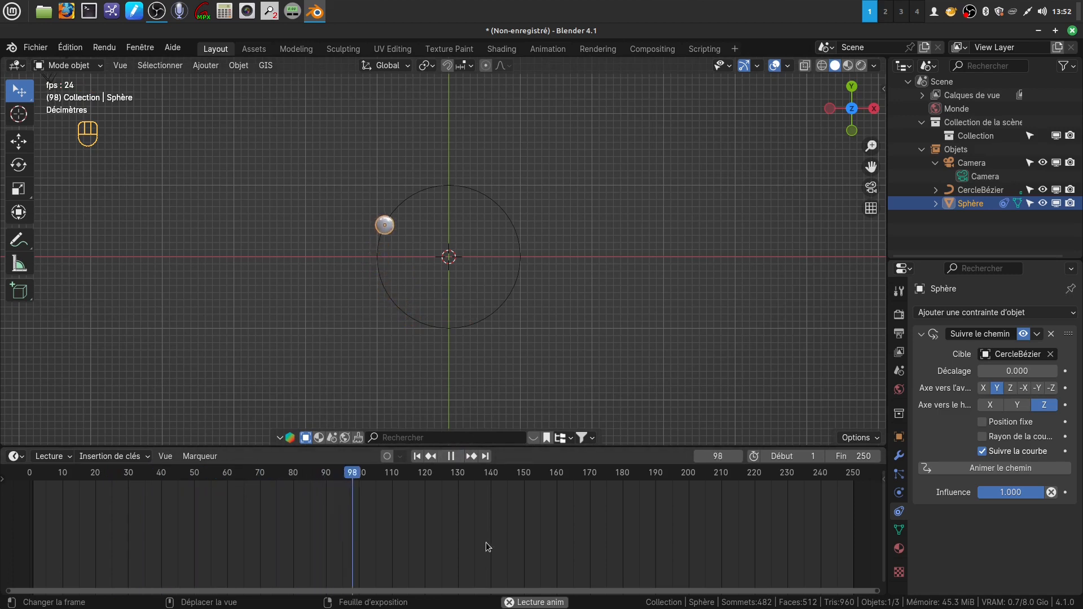
key(t)
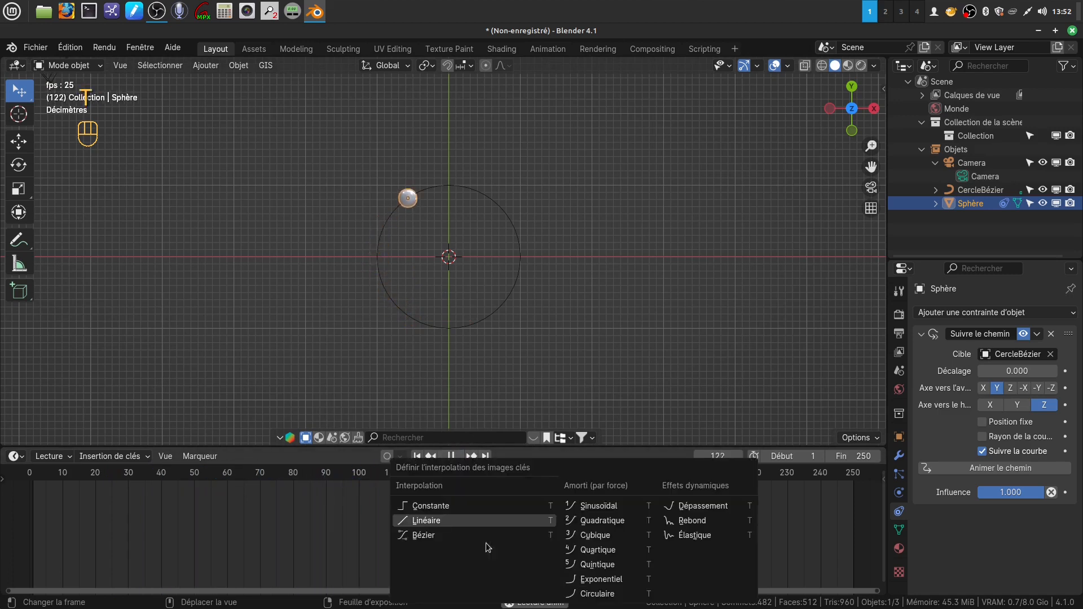
click(416, 521)
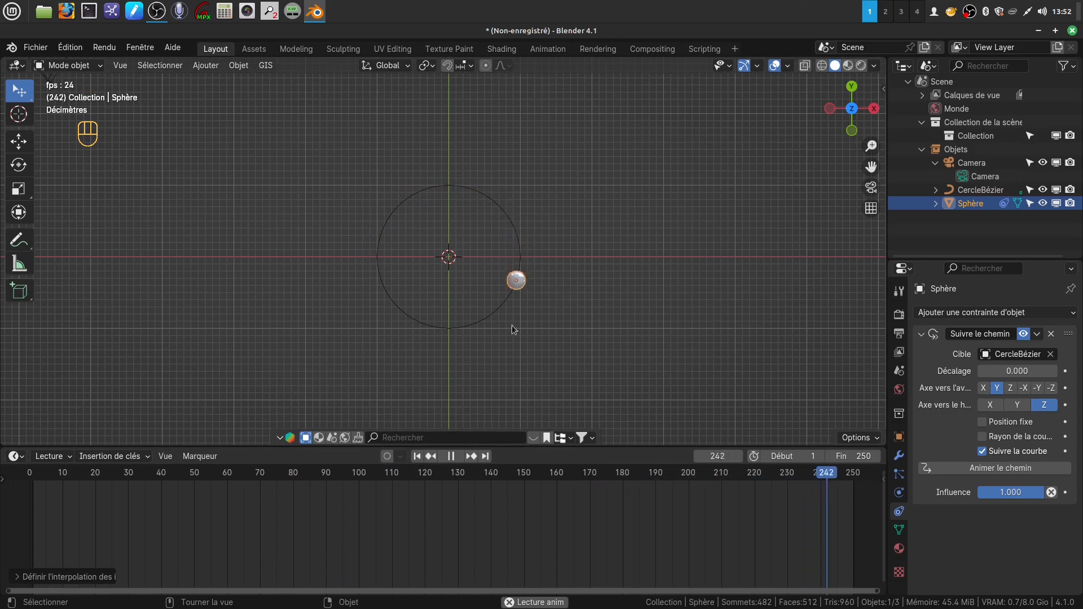
click(451, 456)
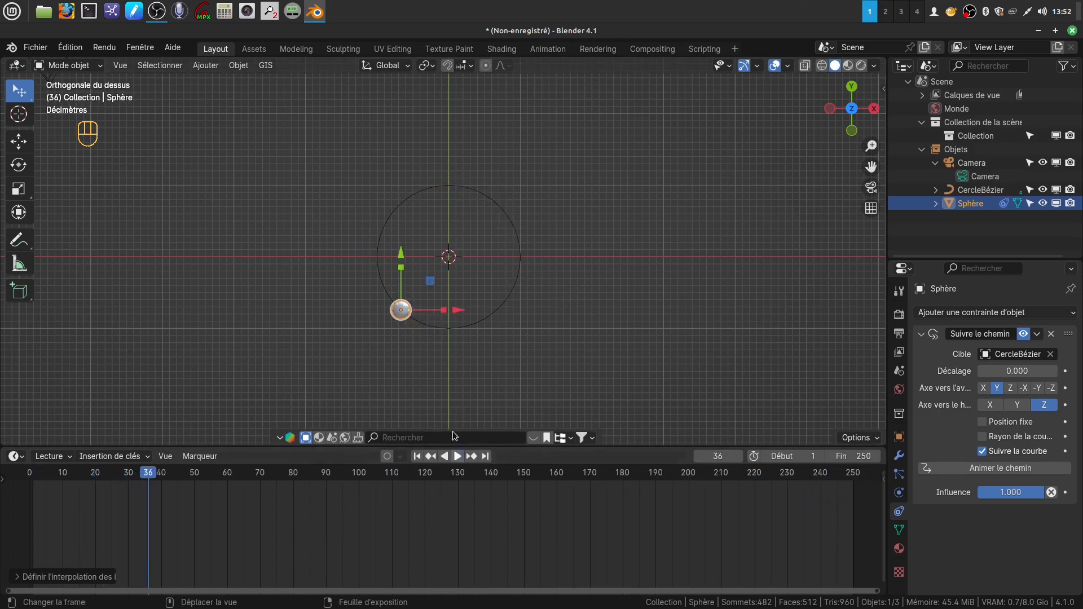
drag(147, 478, 33, 479)
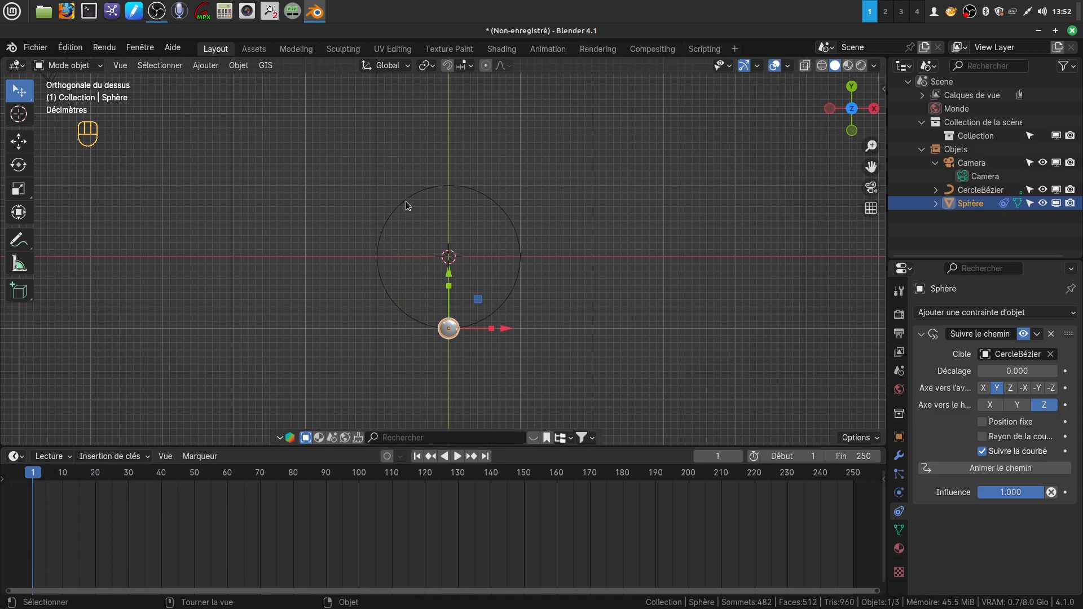
Insert a keyframe on the sphere's Follow Path Décalage at 0.000 on frame 75.
key(space)
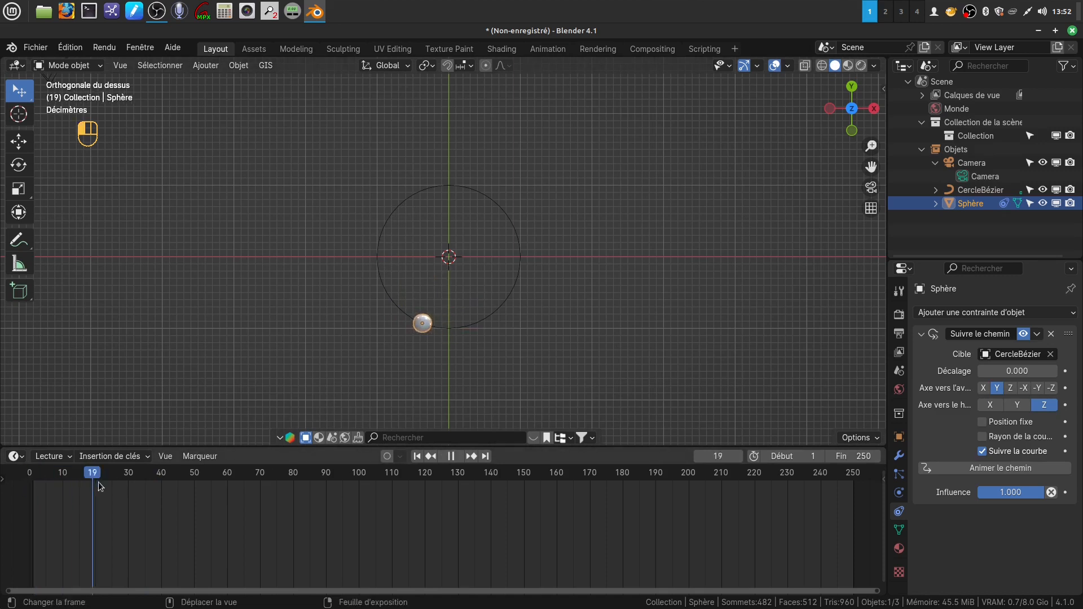
drag(98, 482, 277, 495)
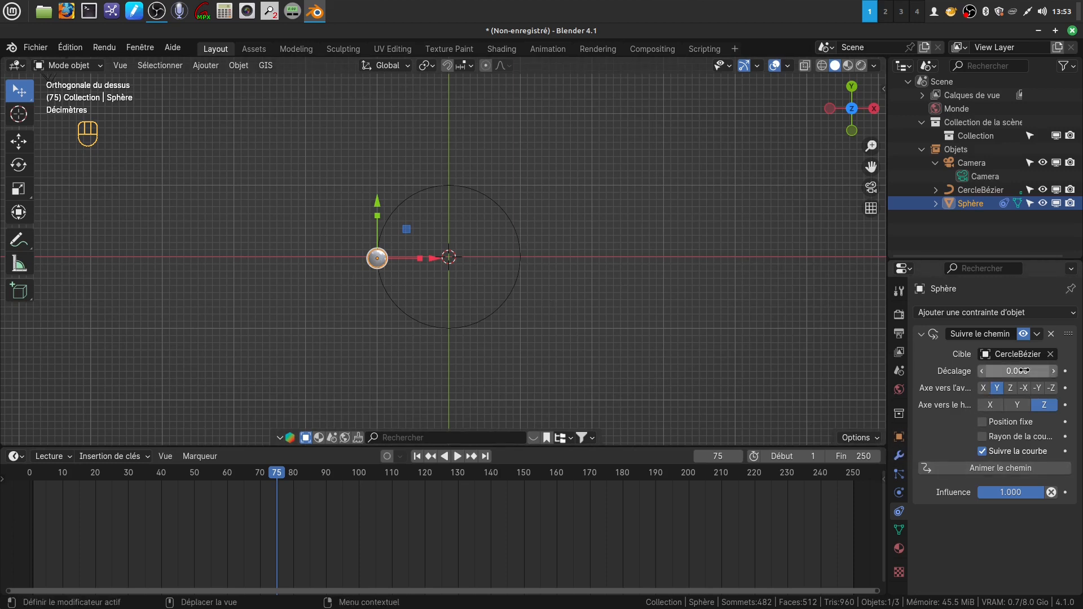
click(1065, 371)
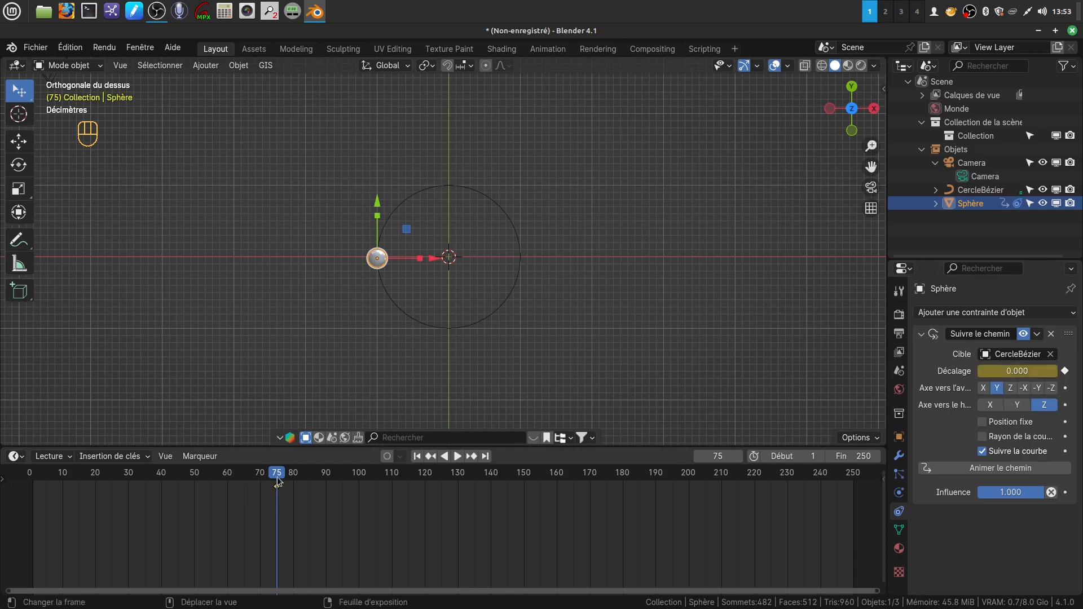
On frame 105, set the sphere's Décalage to 29.100 so it holds its position, and keyframe that value.
key(space)
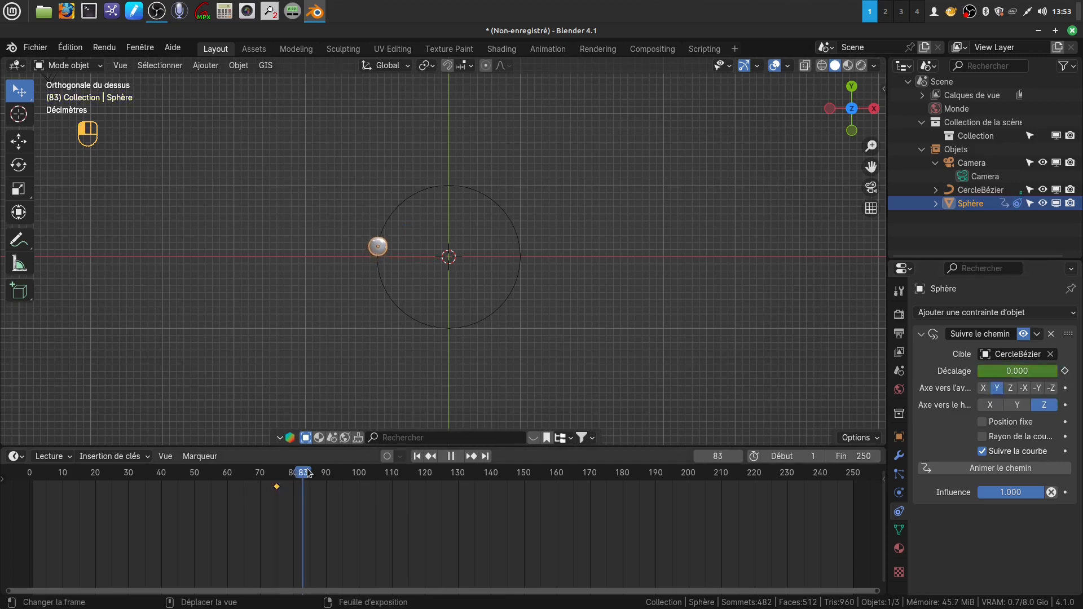
drag(359, 466, 375, 465)
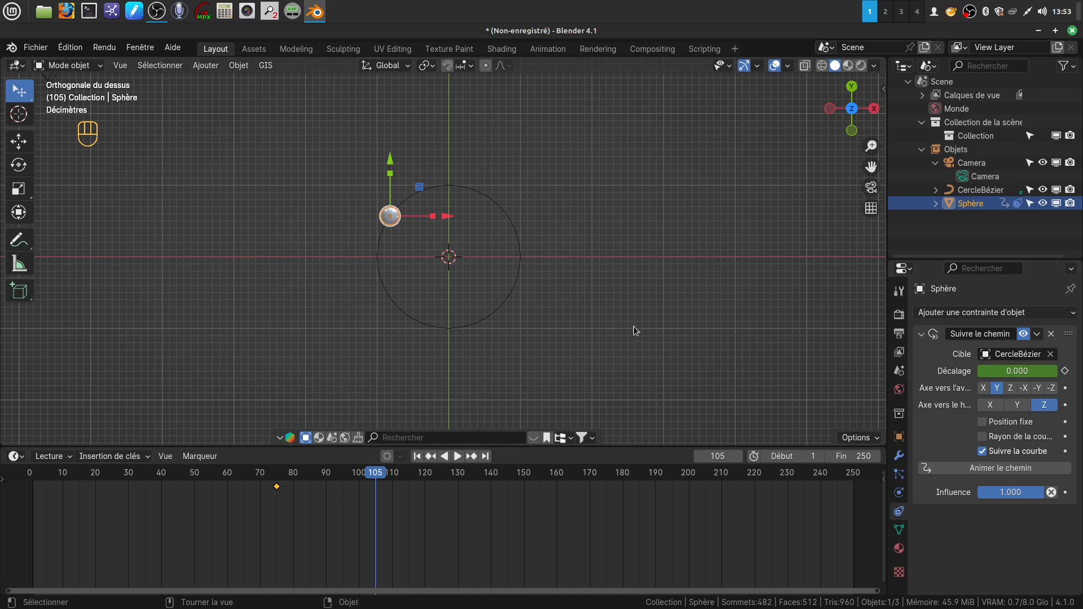
scroll(640, 353, up, 1)
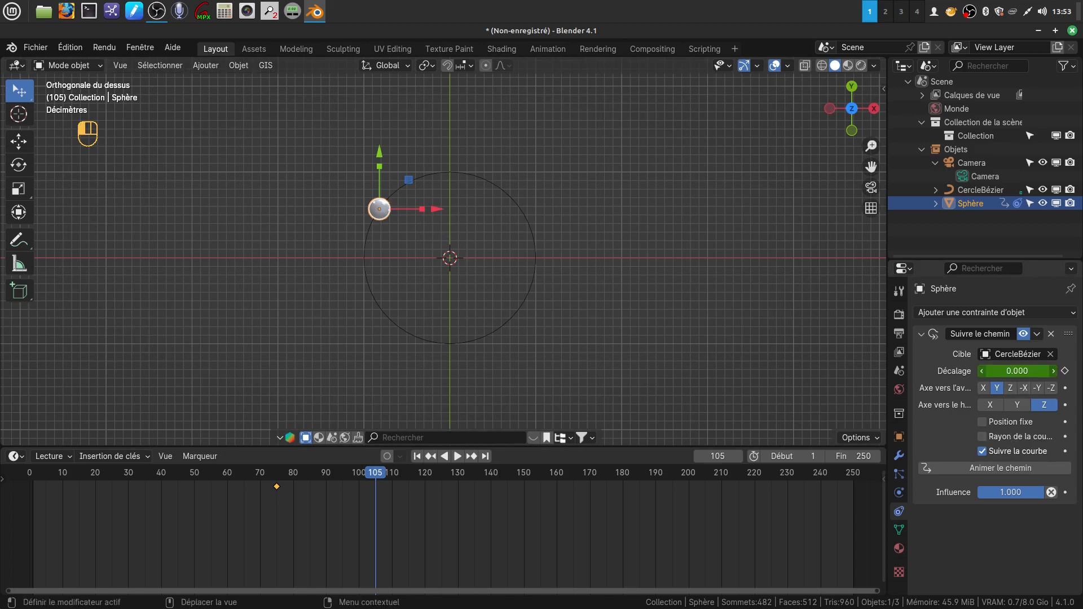
drag(997, 371, 1057, 371)
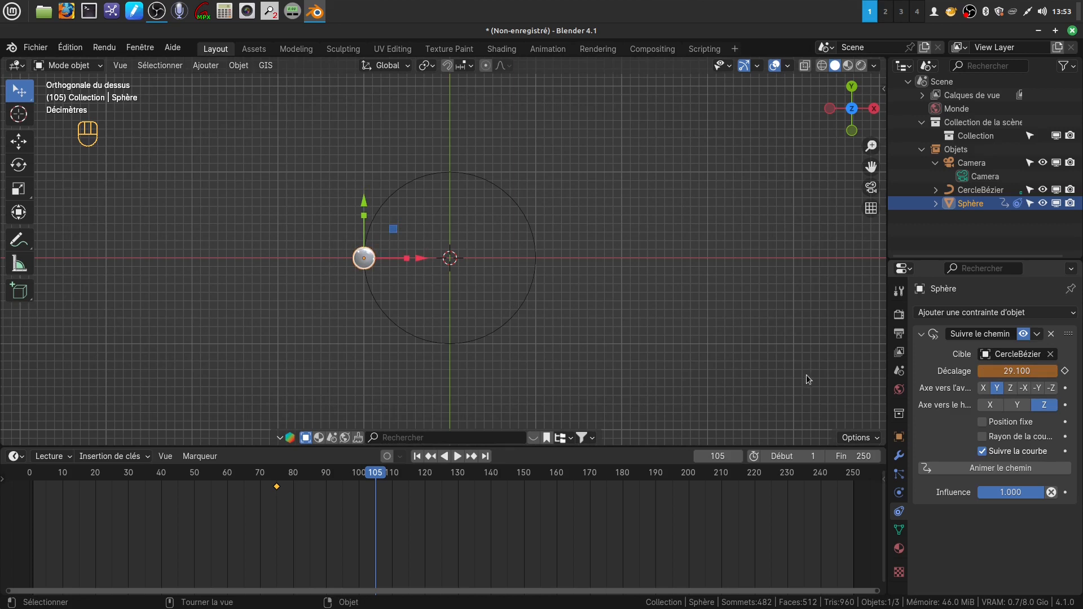
click(1065, 372)
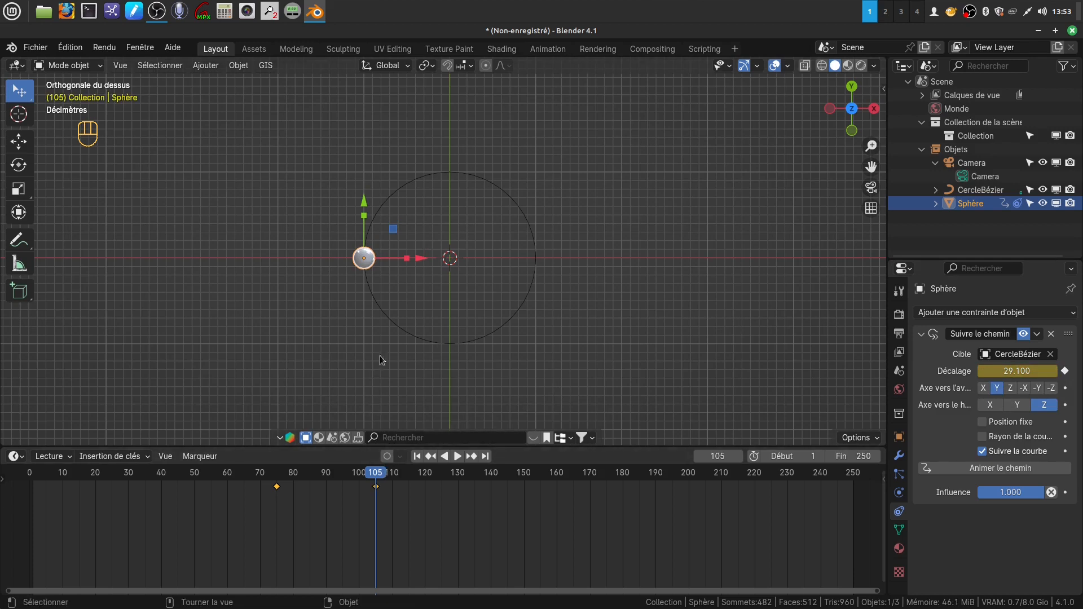
Return to frame 1 and play the animation to check how the sphere pauses on the circle.
drag(378, 477, 32, 493)
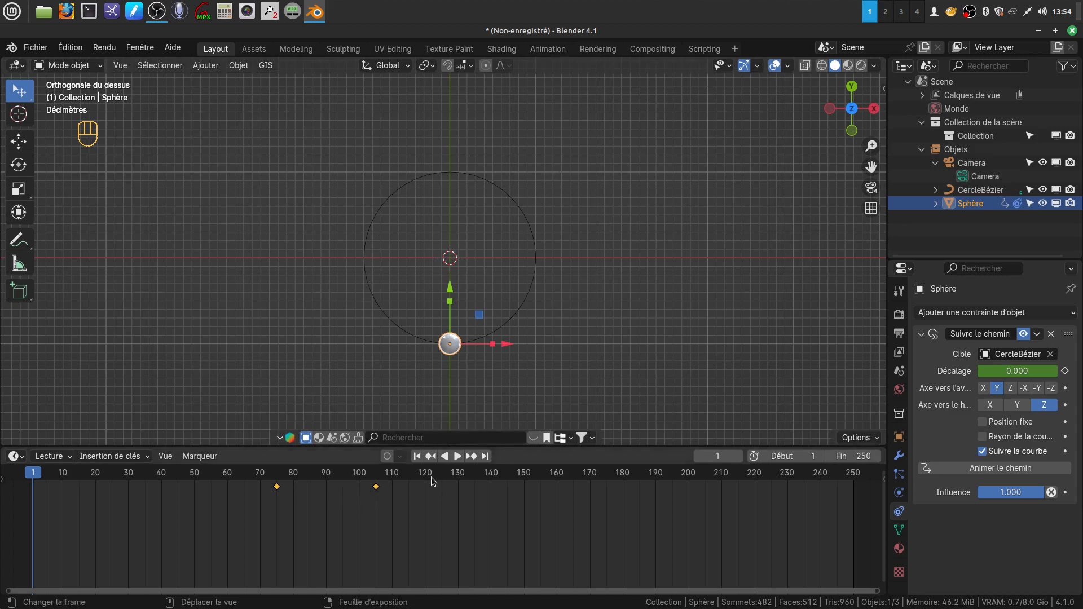
click(457, 457)
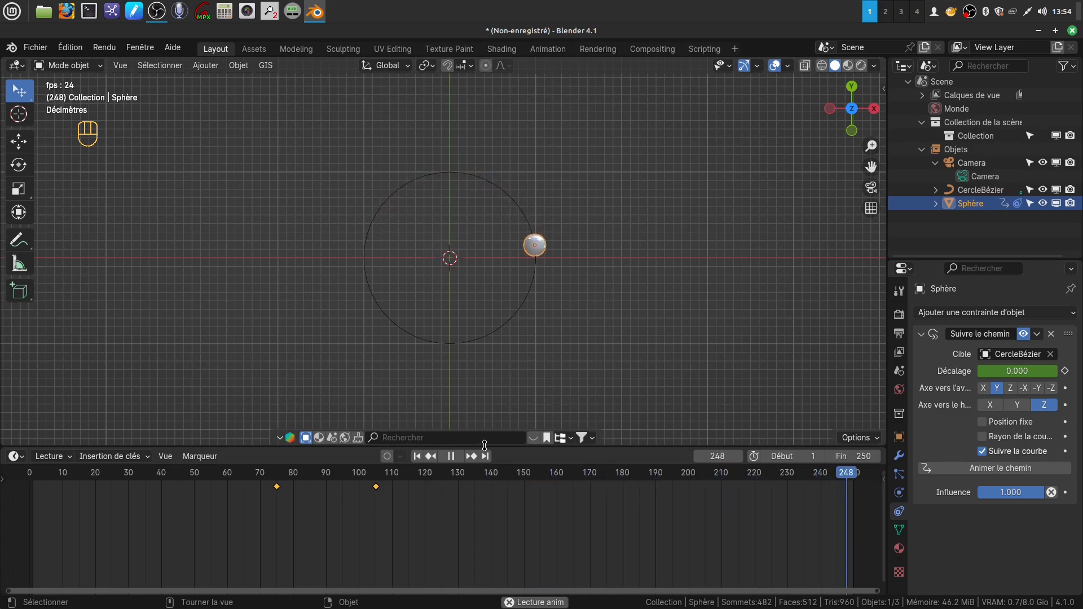
click(451, 456)
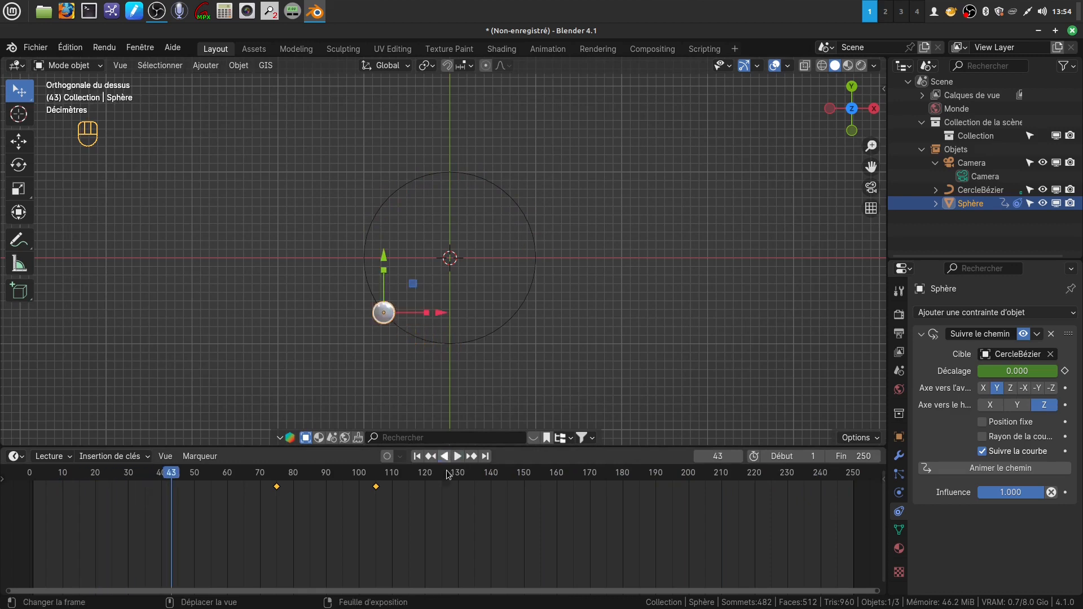
Set the Décalage keyframes' interpolation to Linéaire and check the sphere's motion in playback.
key(t)
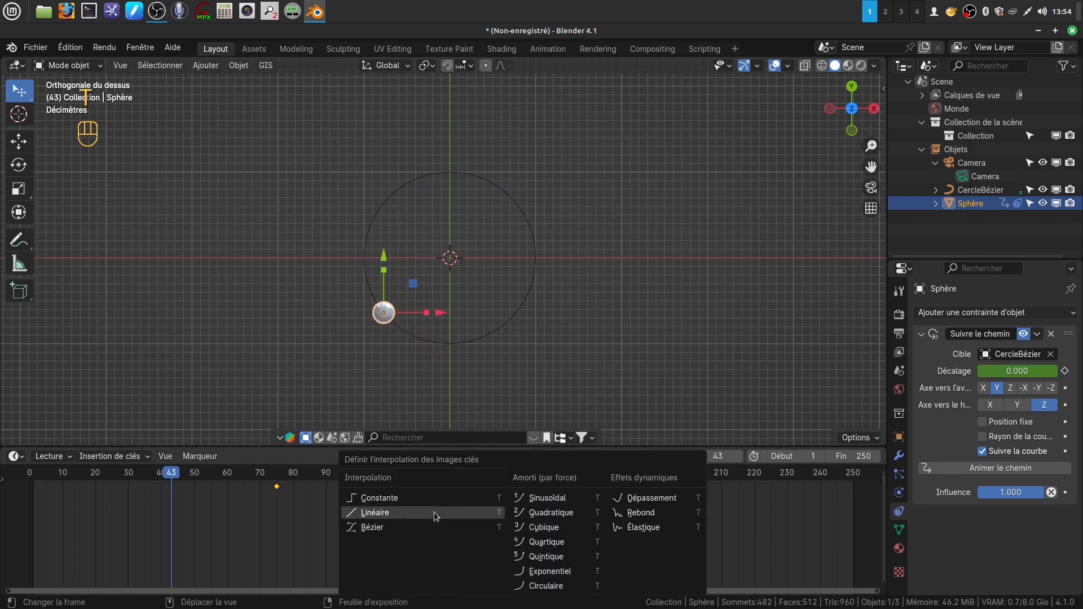
click(395, 517)
click(455, 457)
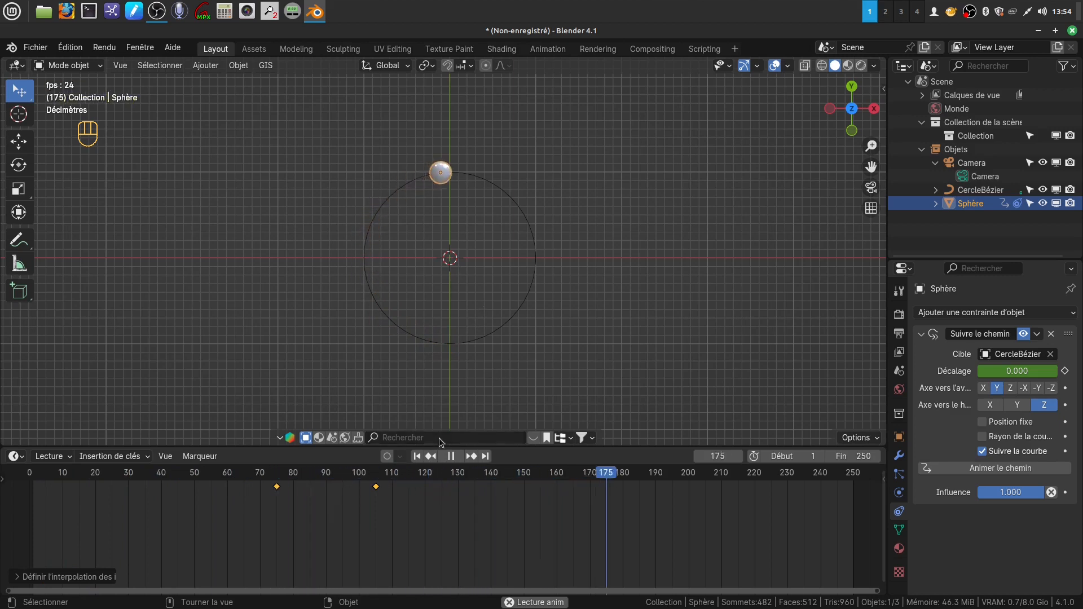
click(452, 457)
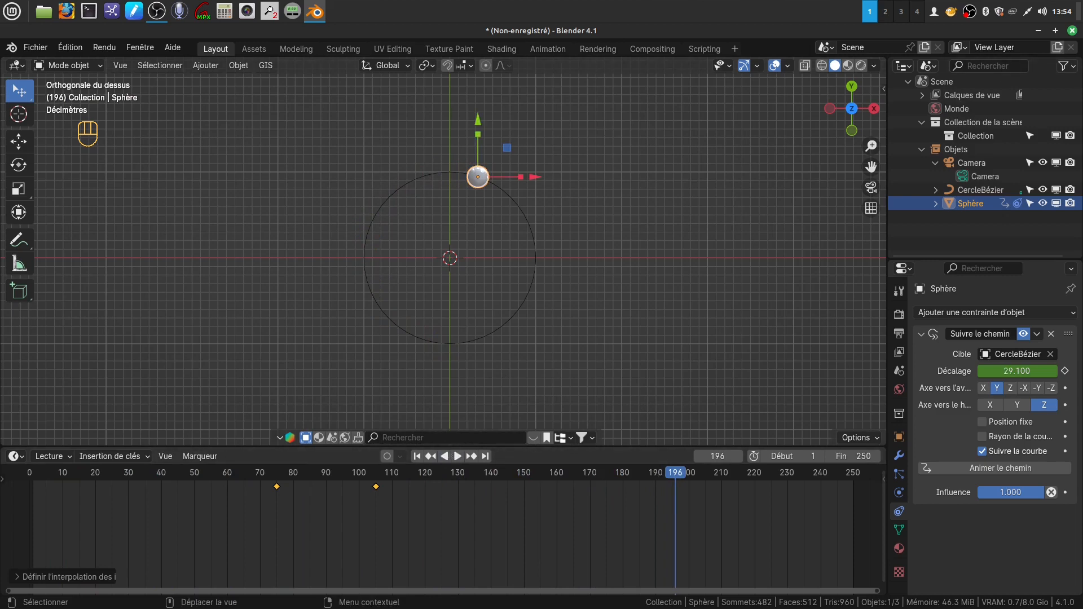
Close the current scene without saving and open tunel.blend from the vase bois folder on the desktop.
click(1072, 31)
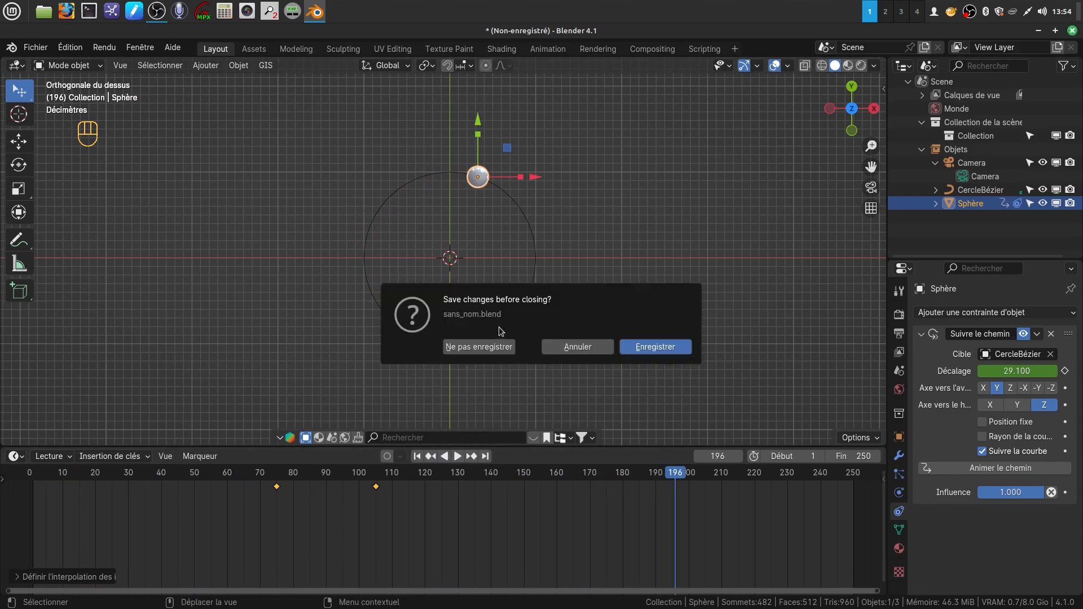
click(489, 353)
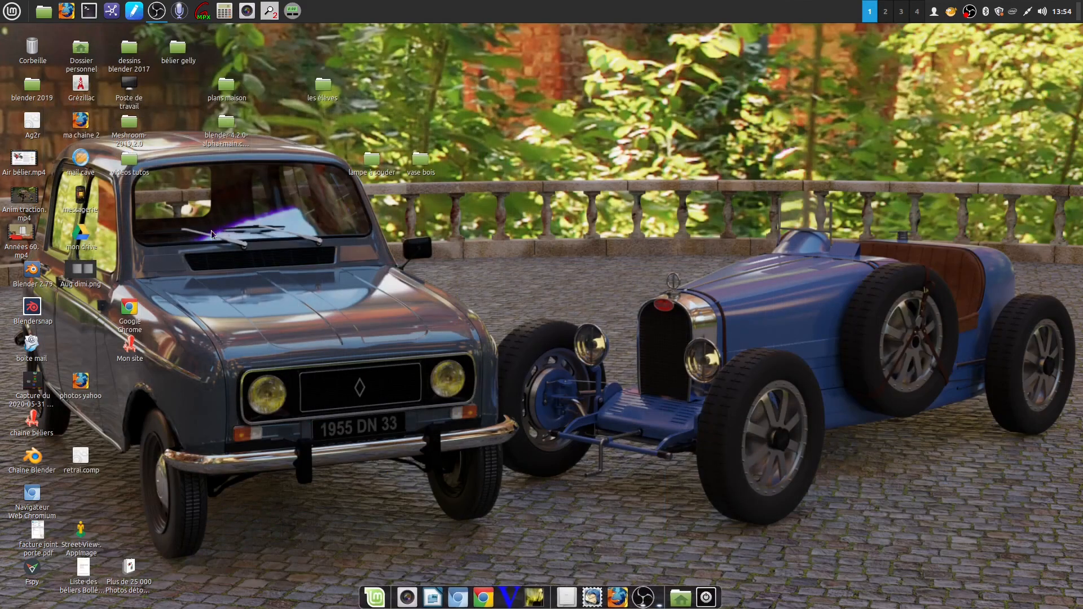
double_click(406, 153)
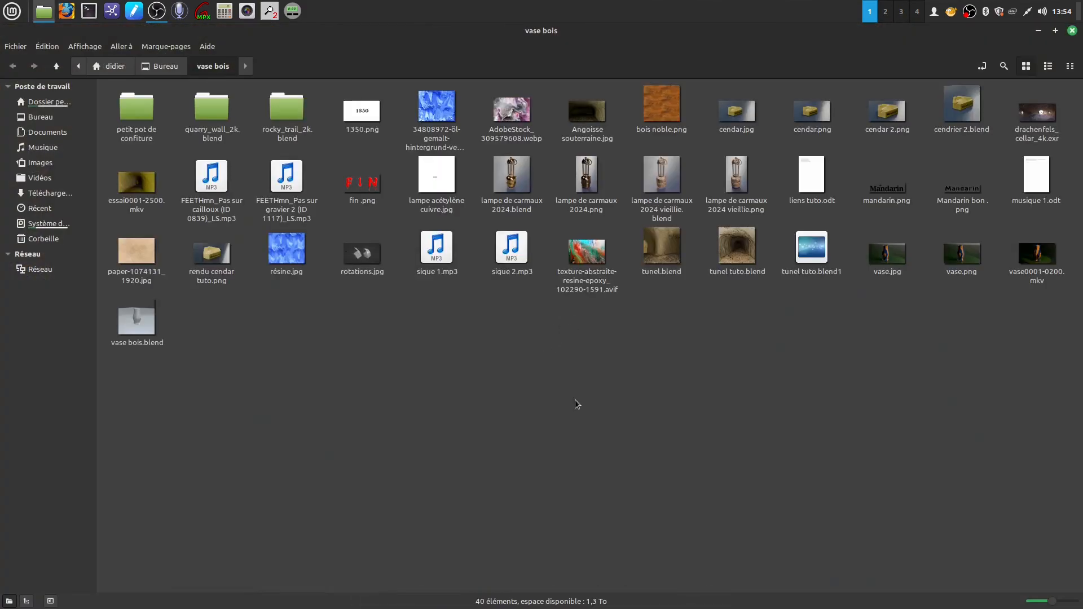
double_click(659, 249)
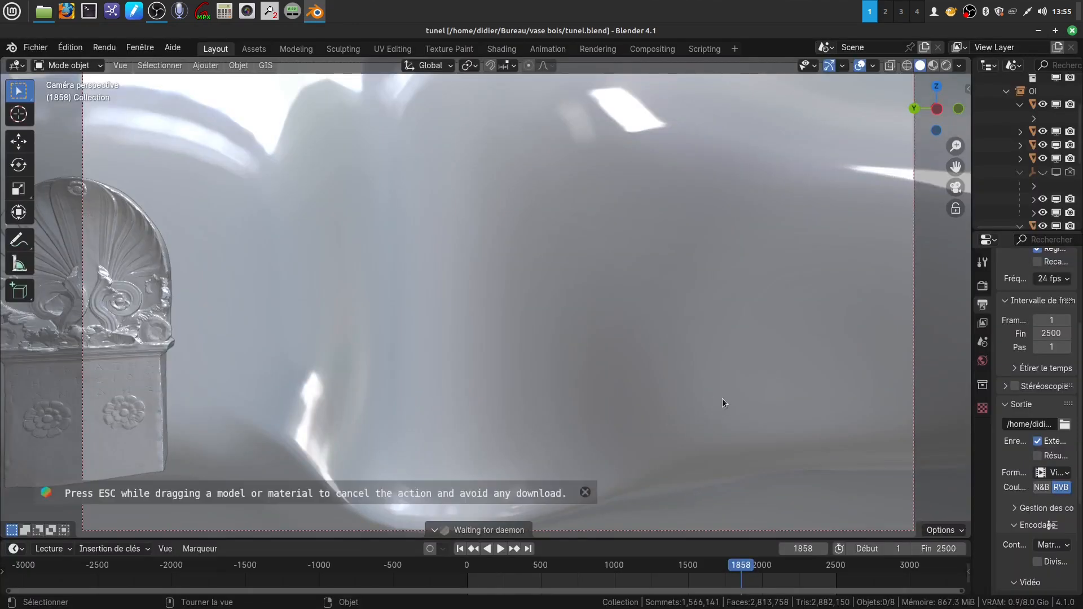
Move the tunnel animation to frame 1793 in the camera view and widen the outliner and properties area.
scroll(722, 398, down, 2)
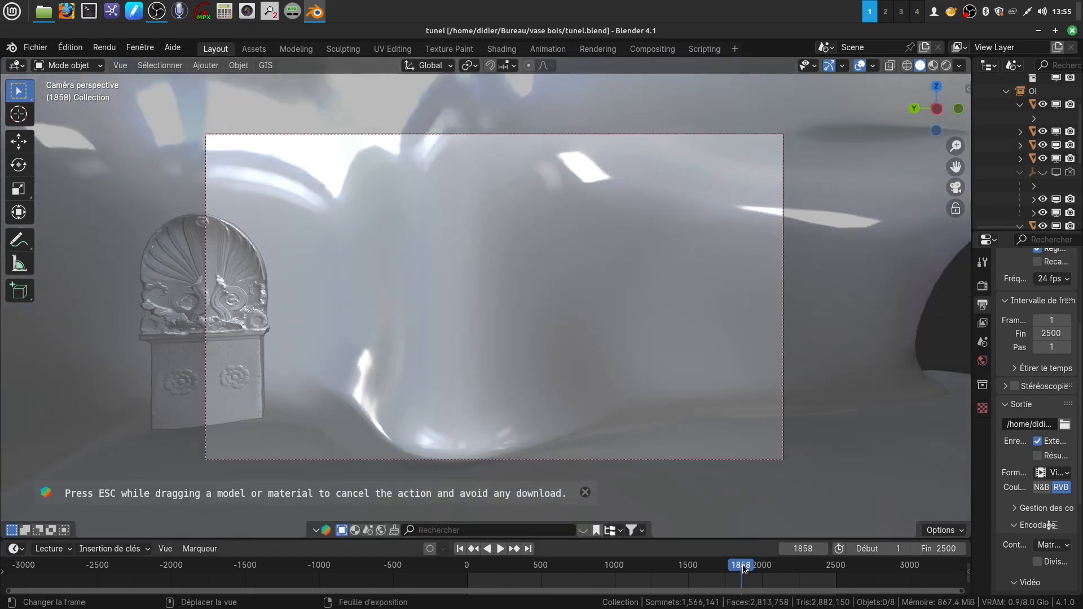
drag(744, 567, 733, 567)
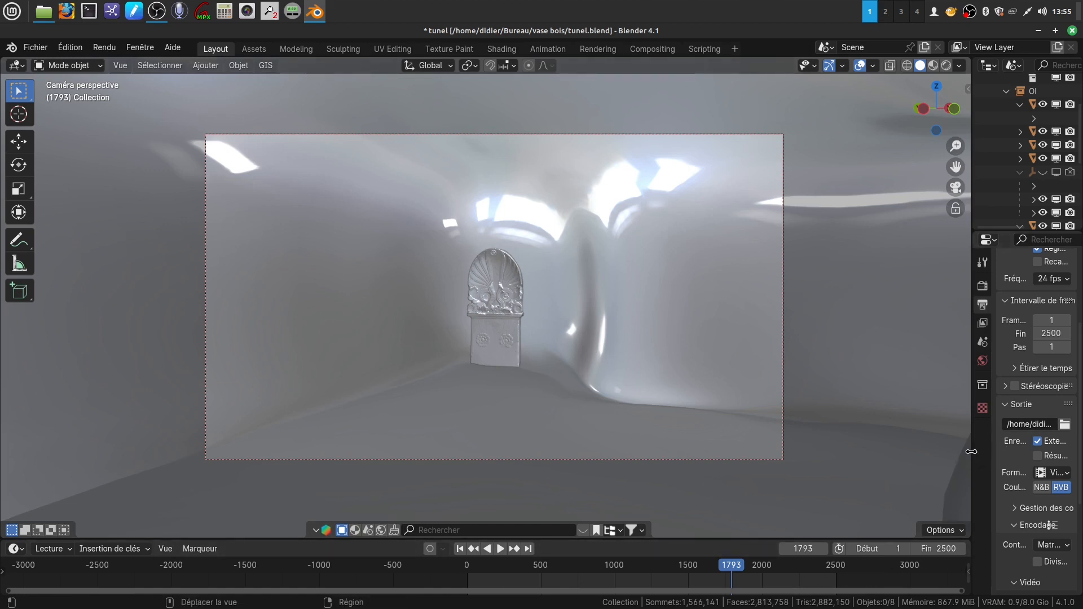
drag(971, 450, 880, 447)
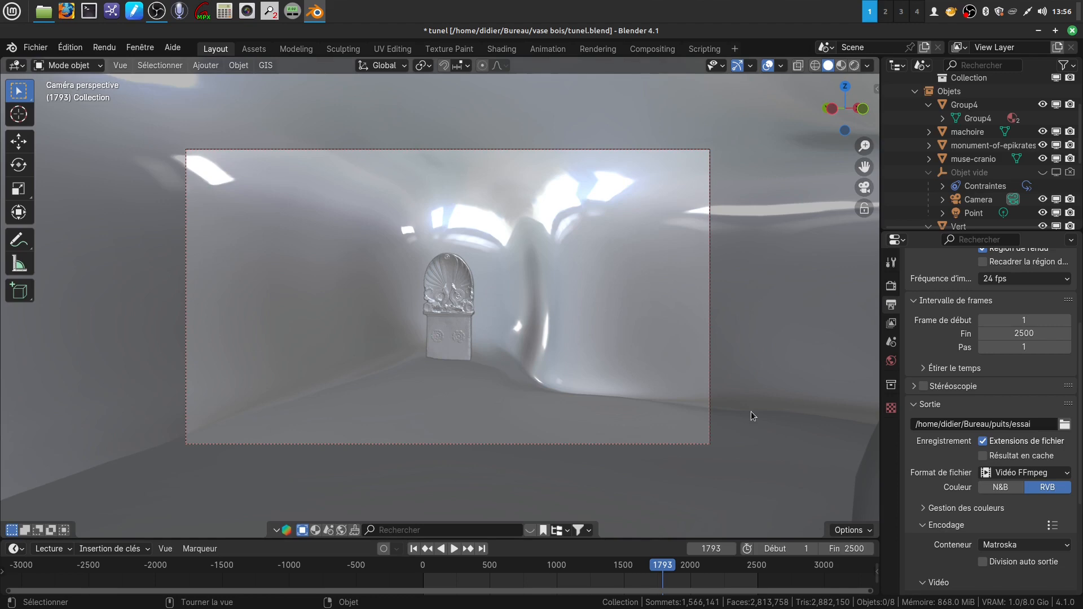
In top view, make Objet vide visible and enable it in the viewports and in renders.
key(KP_7)
scroll(750, 411, up, 3)
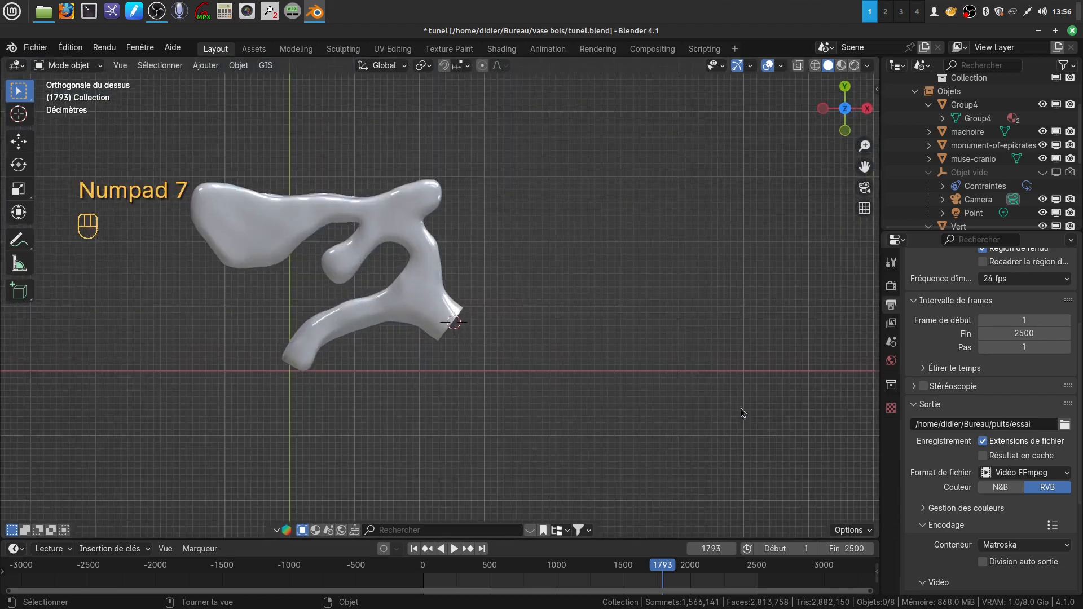
shift+middle_drag(560, 316, 620, 328)
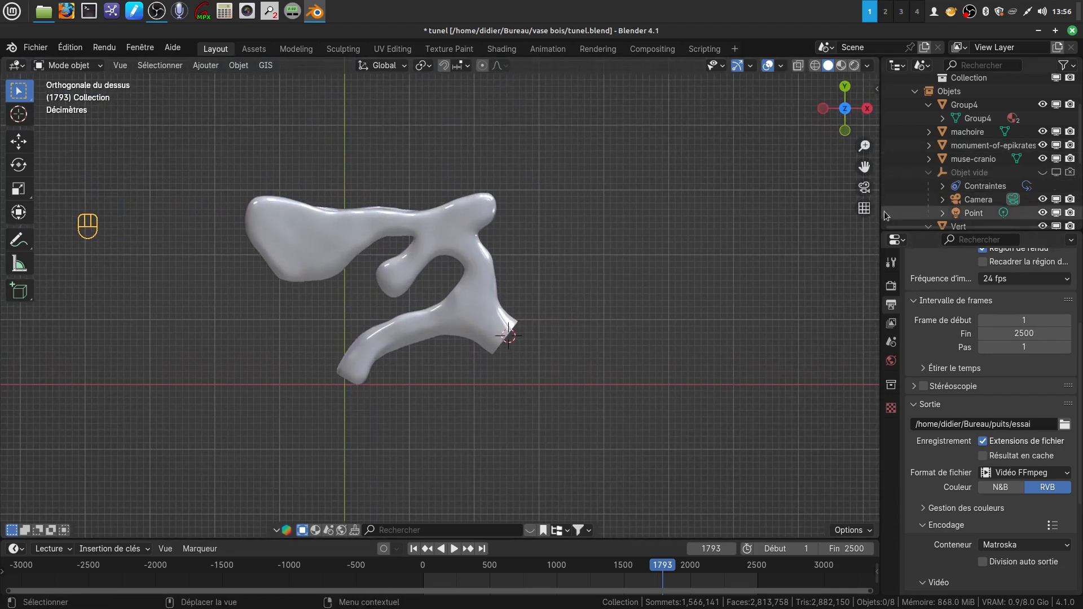
click(1042, 171)
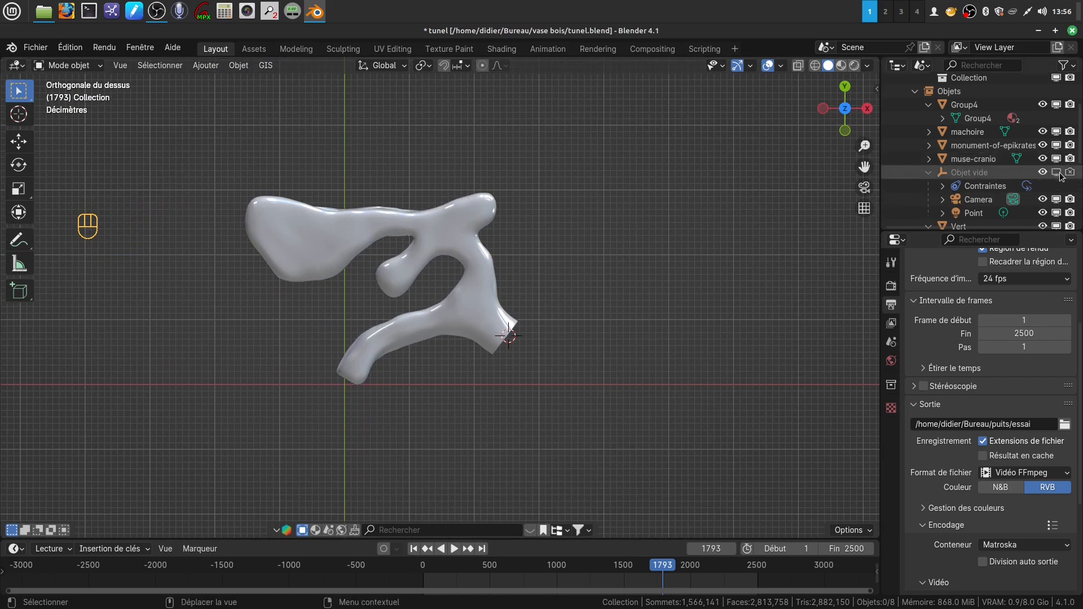
click(1055, 172)
click(1069, 173)
Enable the Vert.001 path curve in the viewports and in renders.
scroll(1060, 193, down, 2)
scroll(1060, 194, down, 4)
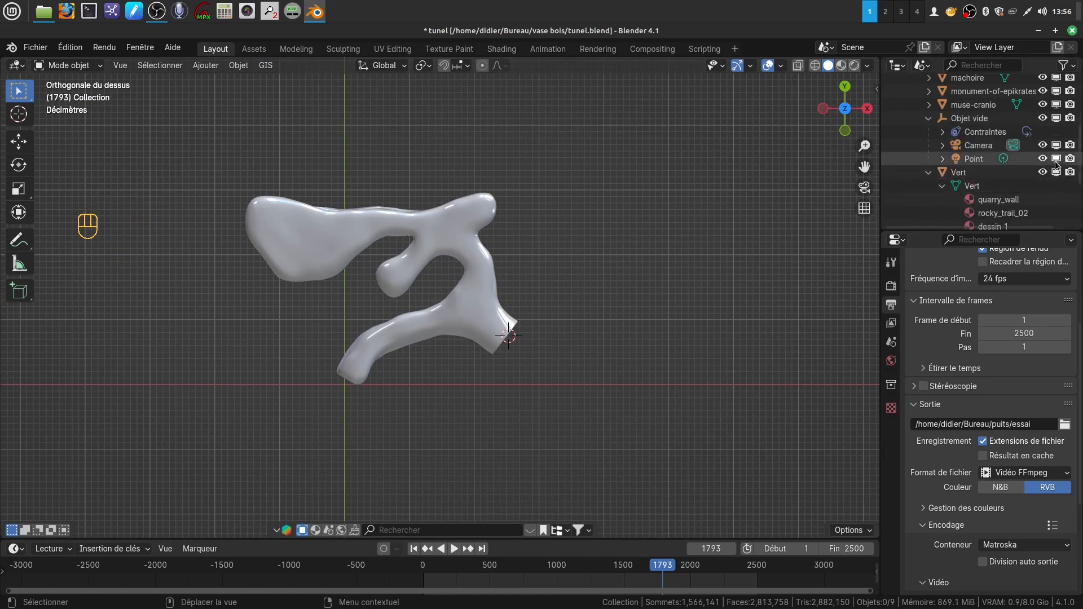
click(1055, 186)
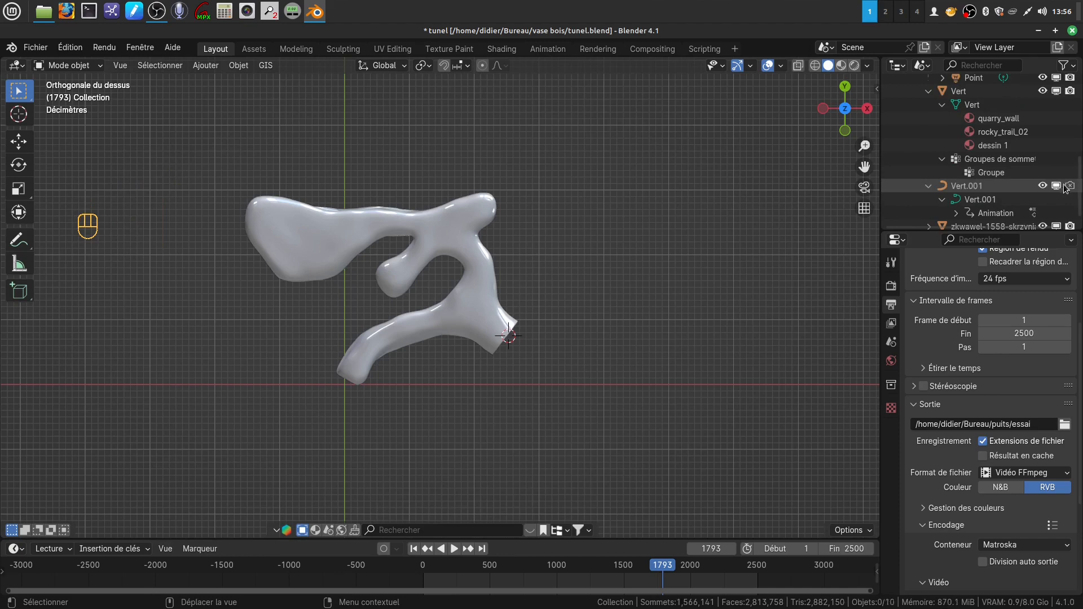
click(1069, 186)
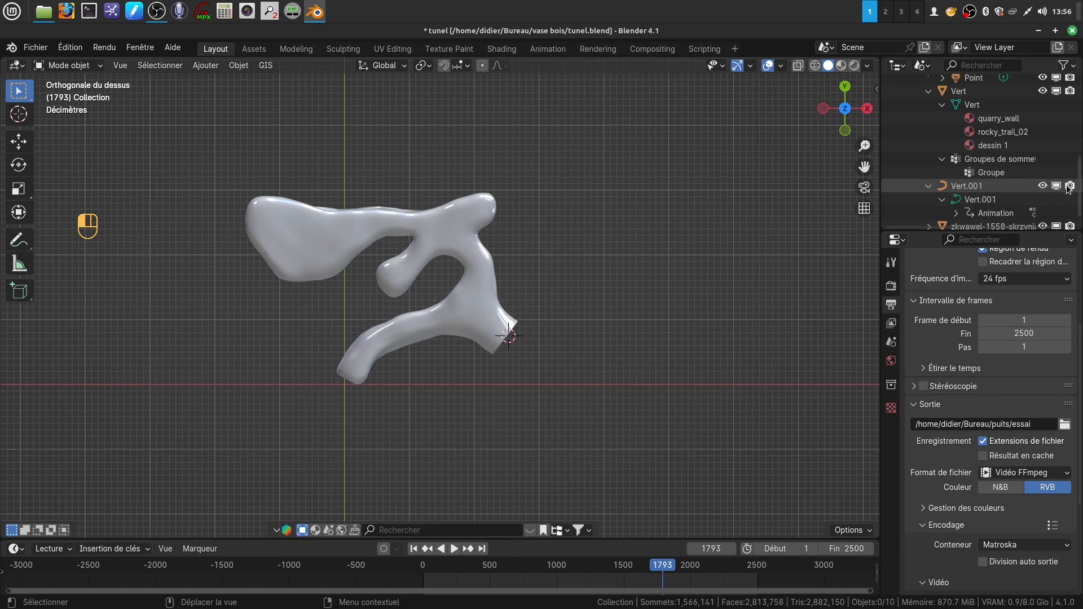
Hide the Vert tunnel mesh to expose the path curve and the objects inside it.
click(478, 302)
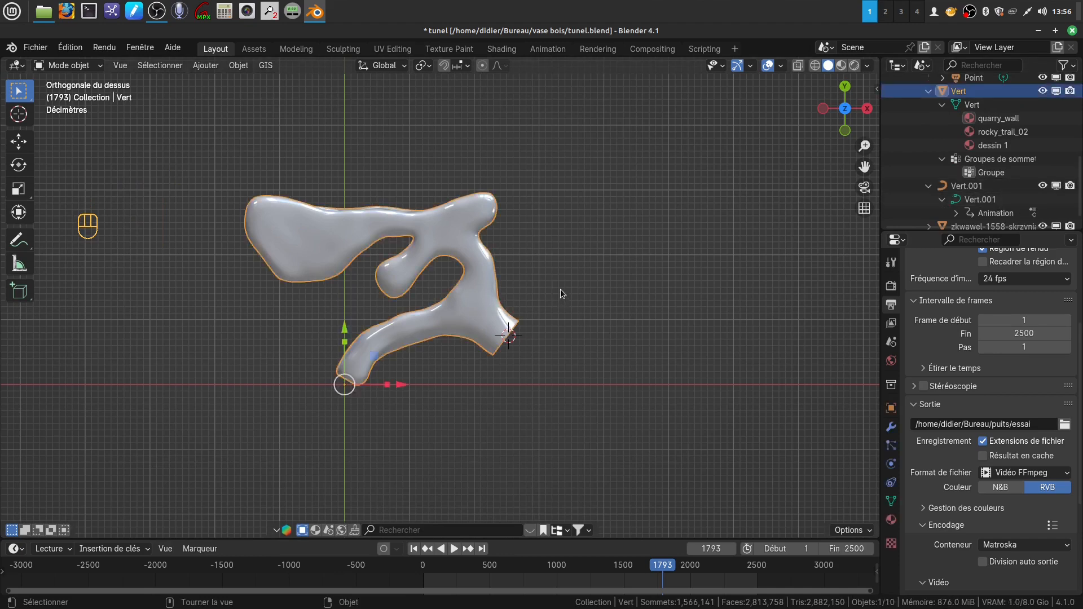
key(h)
scroll(556, 313, up, 3)
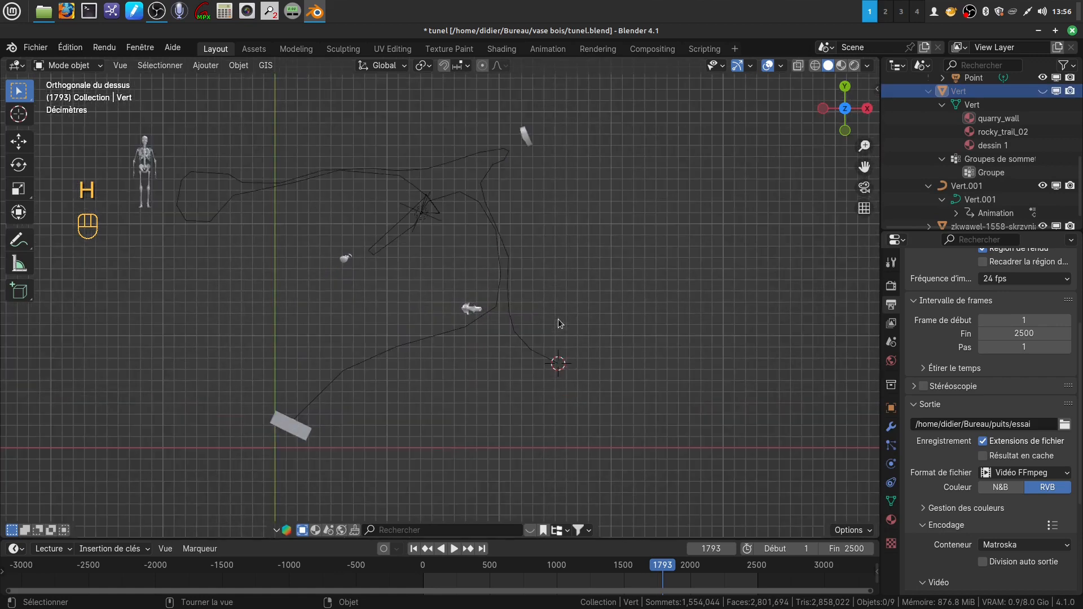
Examine the camera's position on the path up close and select the Objet vide empty attached to it.
shift+middle_drag(543, 300, 579, 442)
scroll(573, 320, up, 2)
scroll(573, 313, up, 1)
scroll(519, 372, up, 4)
scroll(512, 370, up, 1)
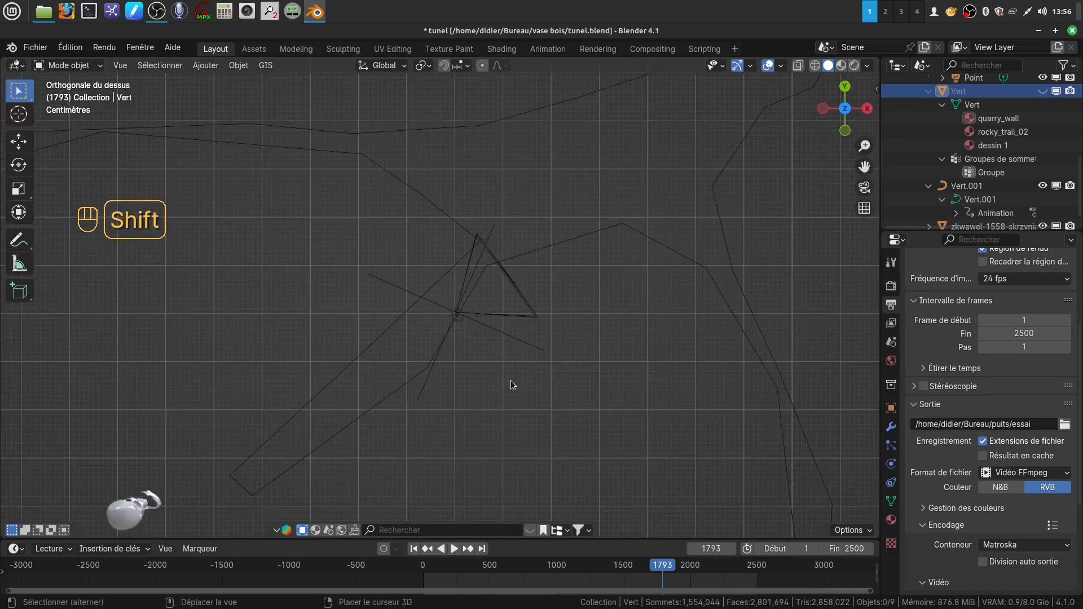
scroll(510, 381, up, 2)
shift+middle_drag(487, 340, 440, 307)
scroll(440, 307, down, 1)
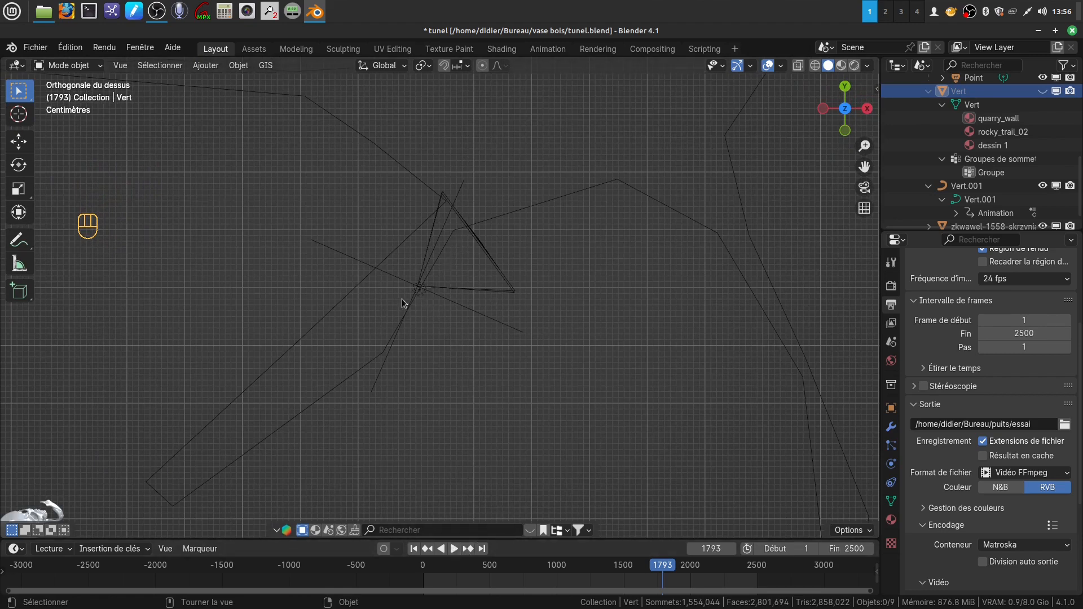
scroll(635, 304, down, 4)
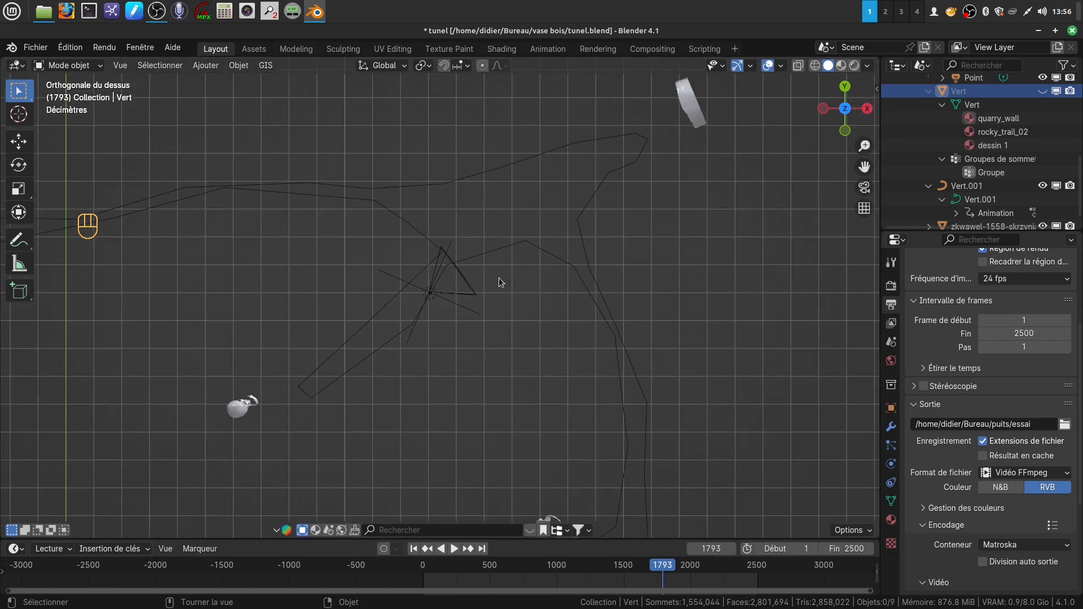
scroll(540, 380, up, 3)
scroll(552, 390, up, 2)
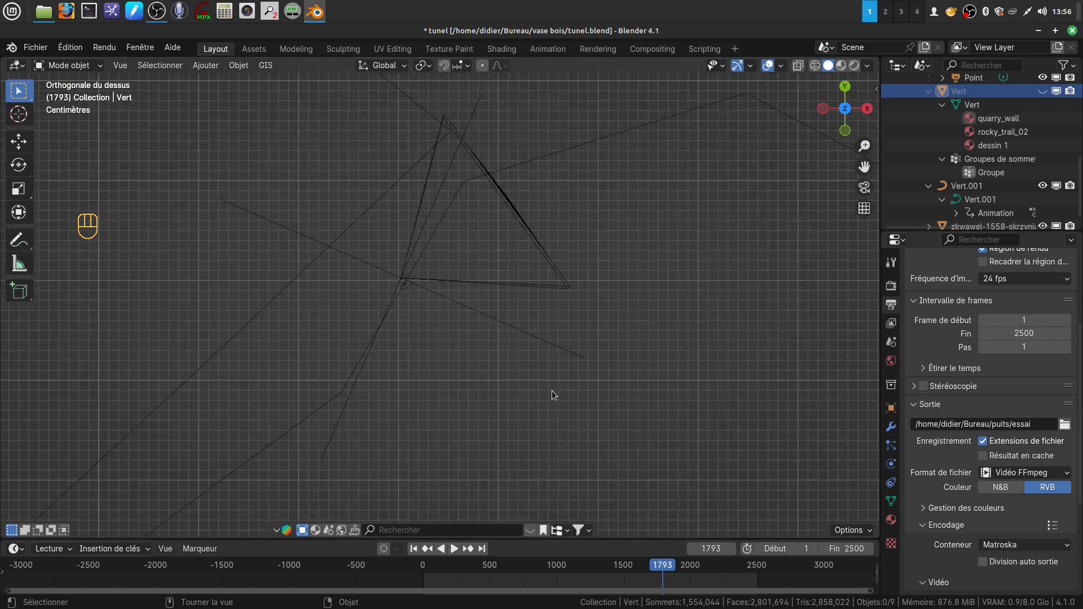
click(401, 279)
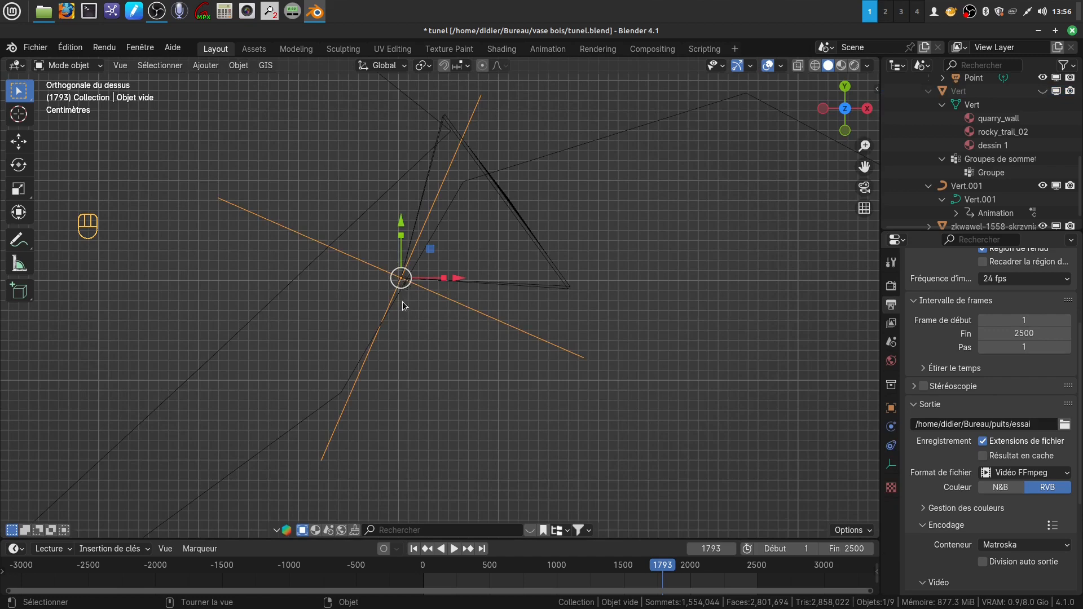
scroll(681, 309, down, 1)
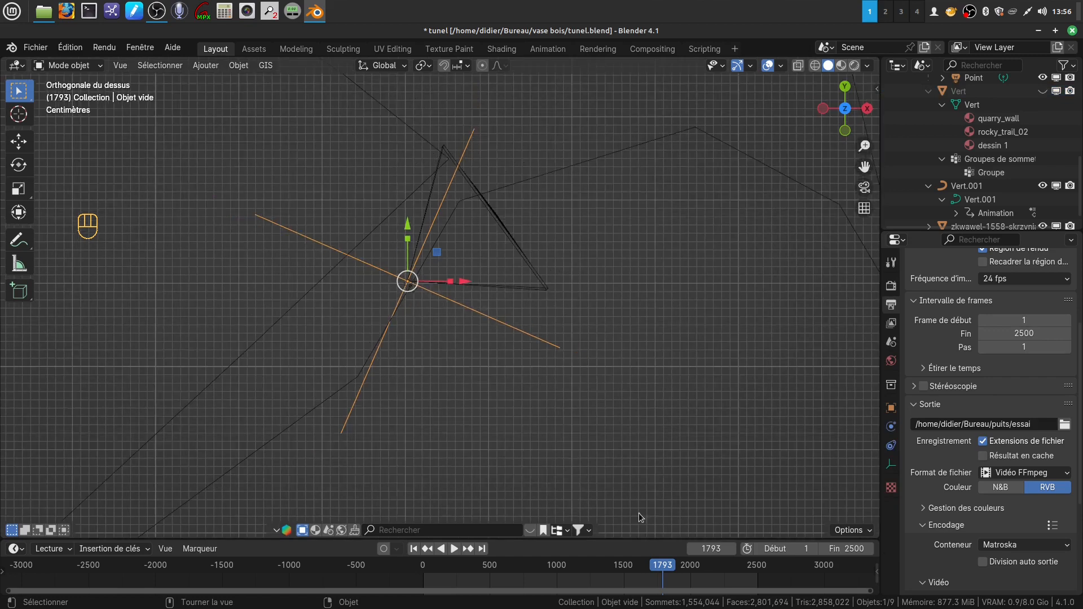
Enlarge the timeline and keyframe Décalage at 0.000 on Objet vide's Suivre le chemin constraint at frame 1793.
drag(631, 540, 630, 468)
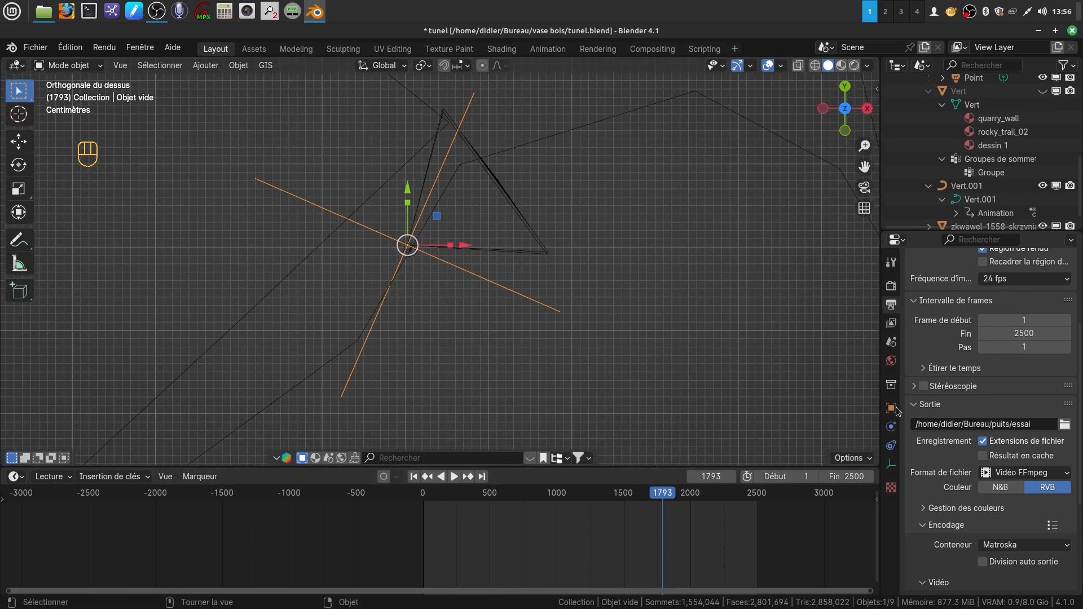
click(892, 446)
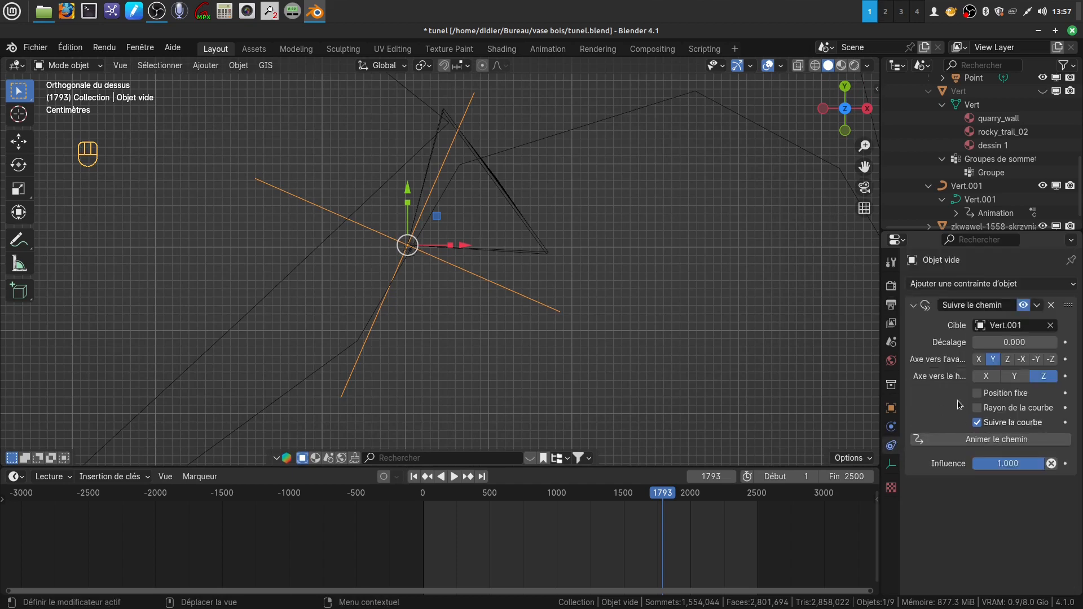
click(1065, 343)
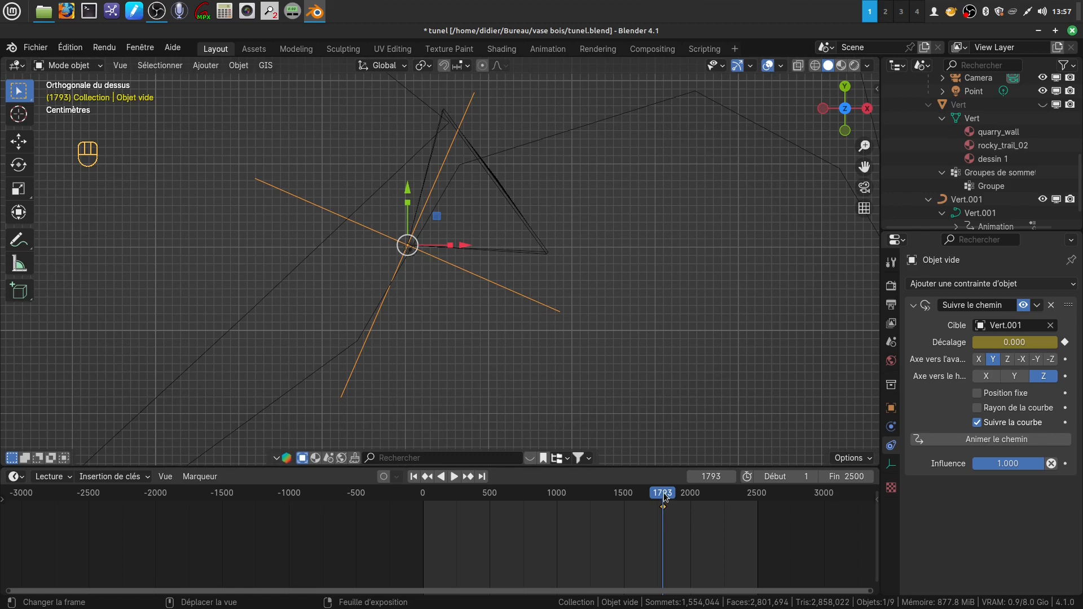
At frame 1996, keyframe Objet vide's Décalage at 190.700 and set the keyframe interpolation to Linéaire.
key(space)
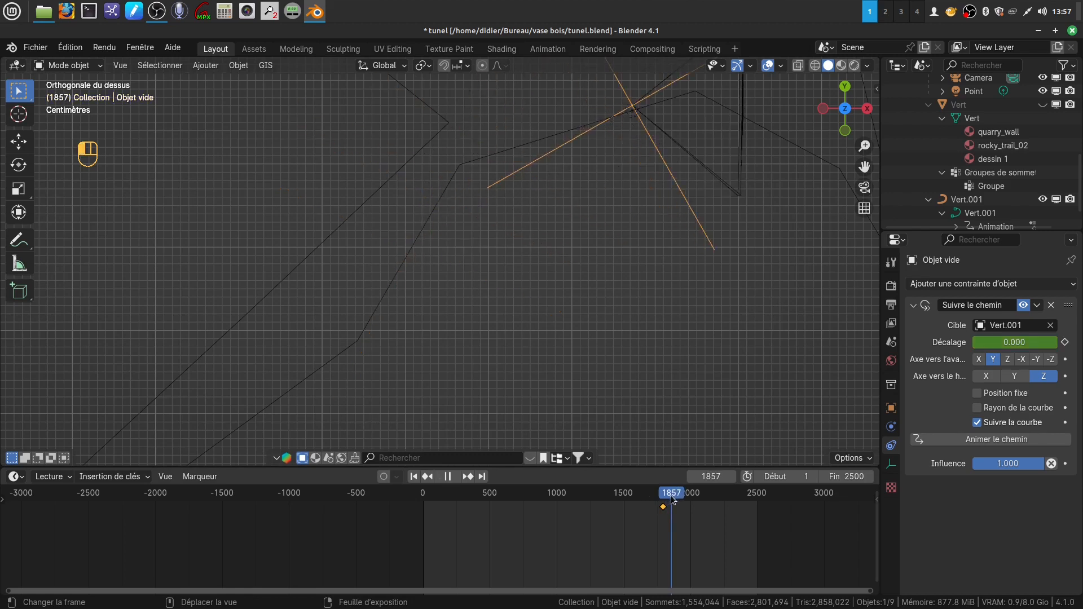
drag(673, 499, 692, 501)
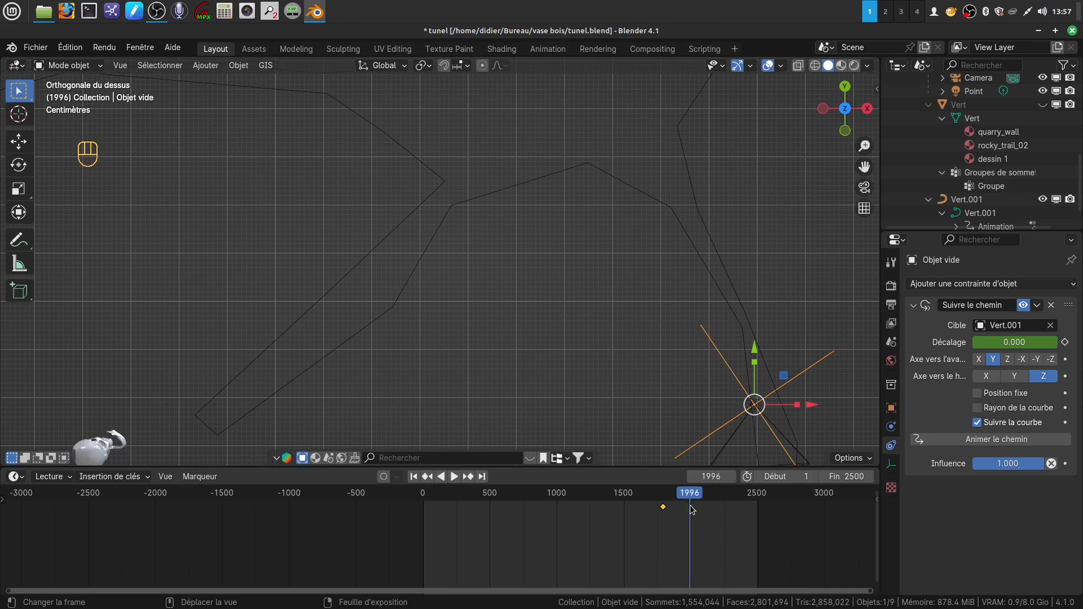
drag(690, 495, 666, 504)
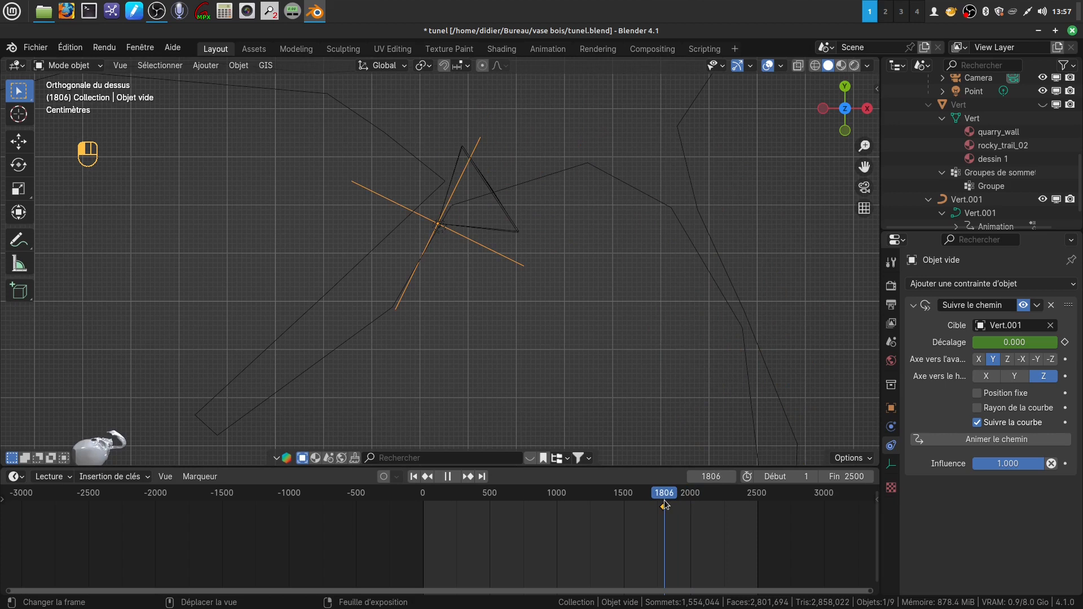
drag(665, 504, 691, 501)
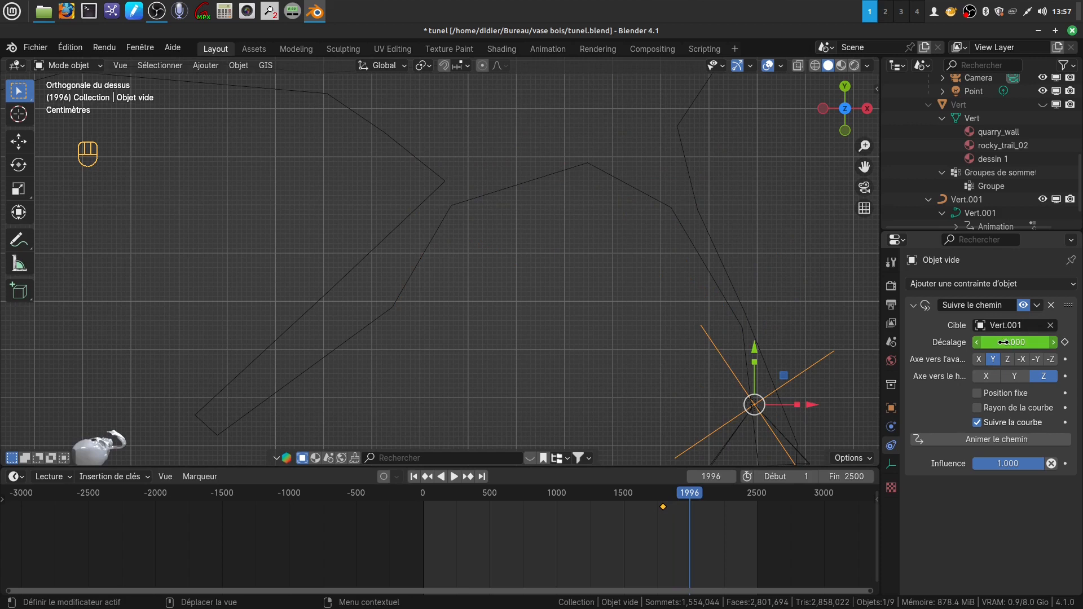
drag(1003, 342, 1082, 342)
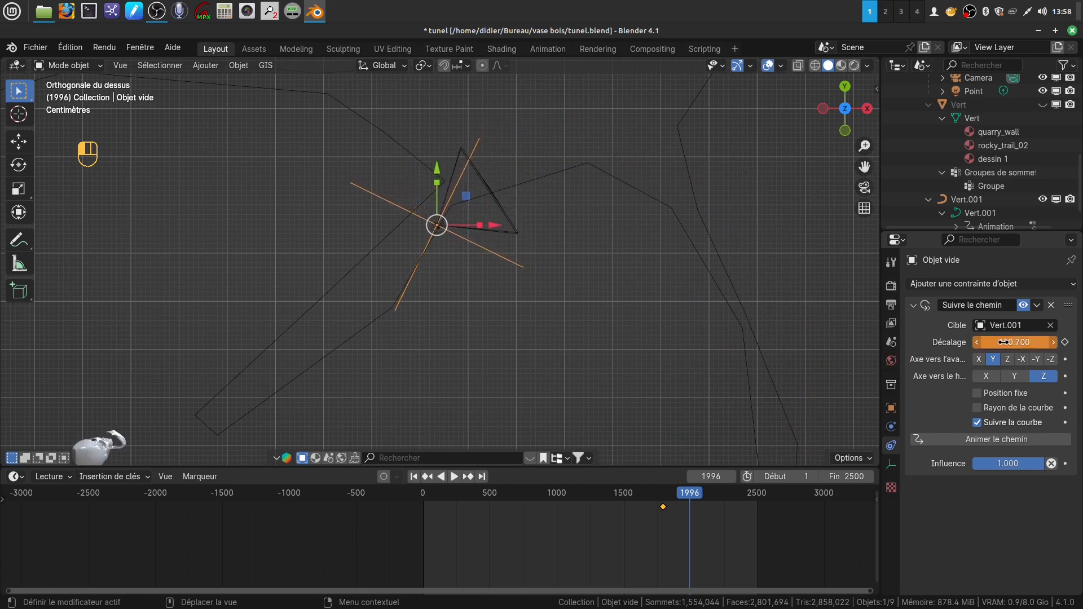
click(1064, 342)
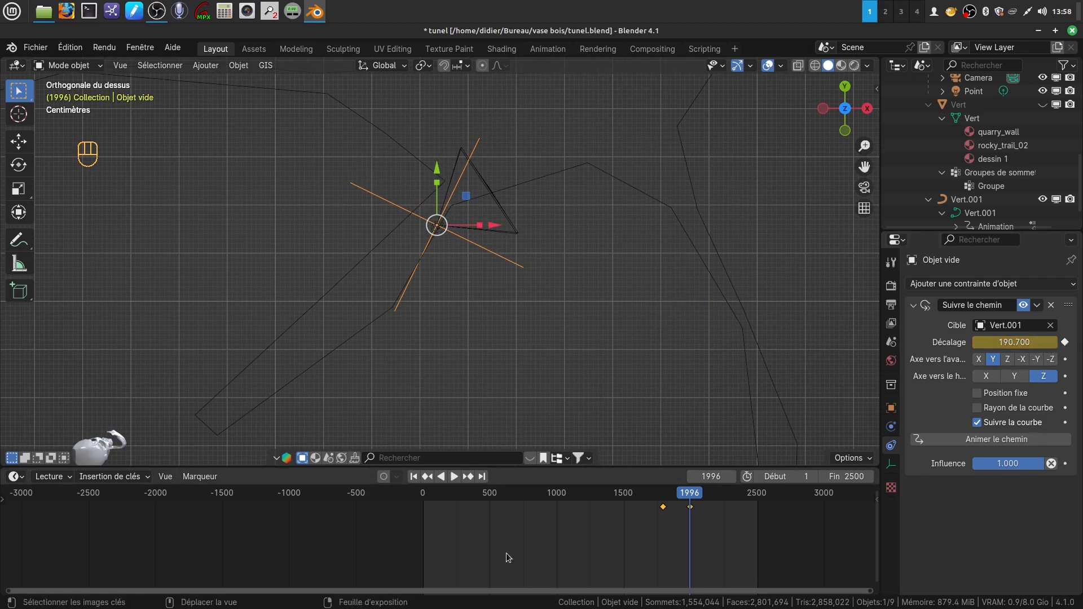
key(t)
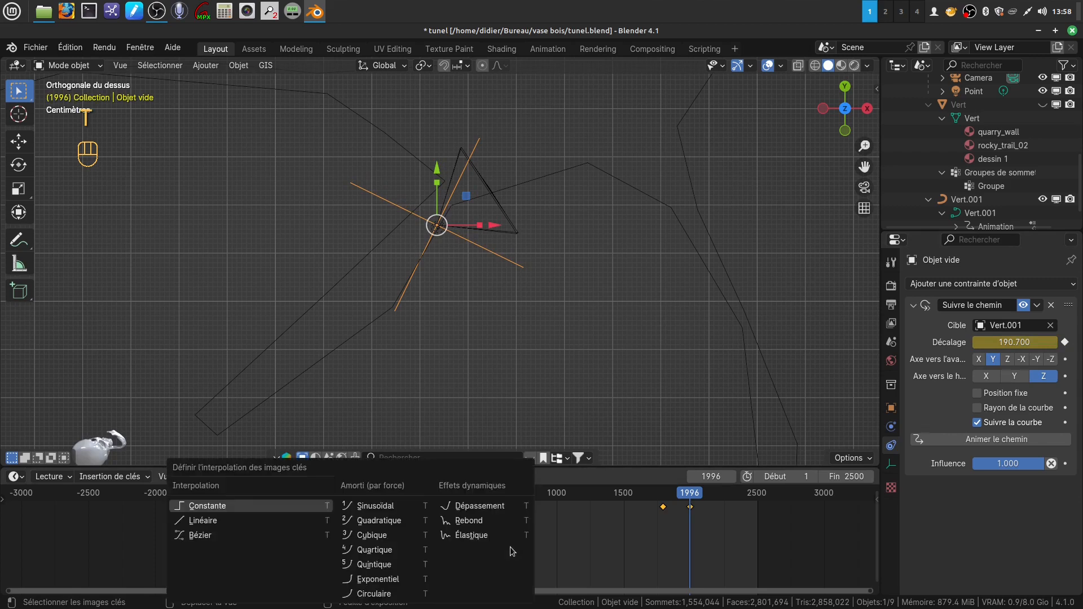
click(232, 521)
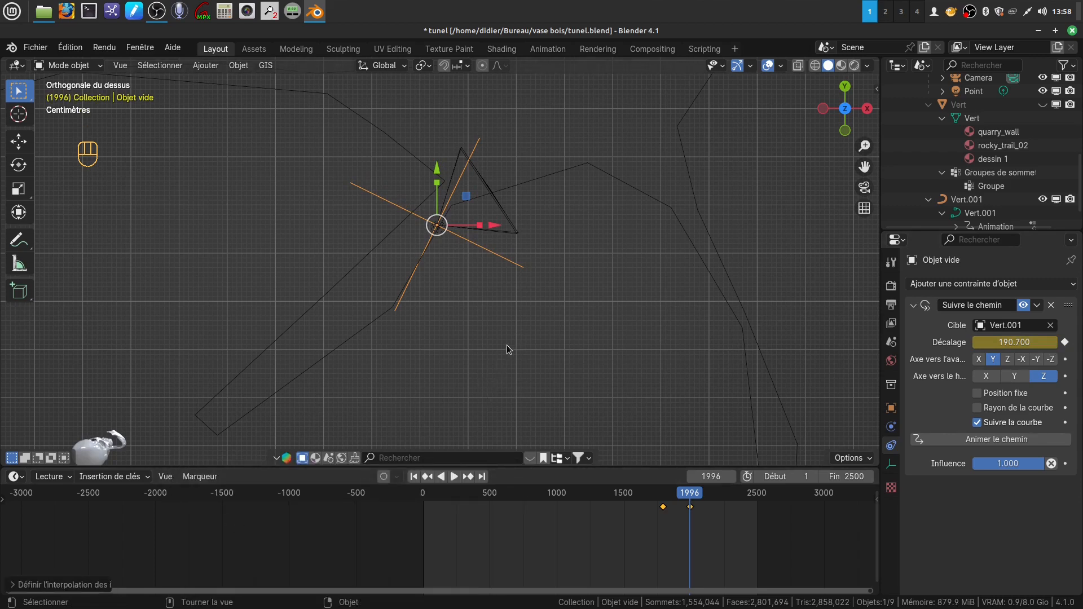
Play the animation from before the first Décalage keyframe to past the second to check the camera's pause.
drag(690, 502, 624, 498)
click(451, 478)
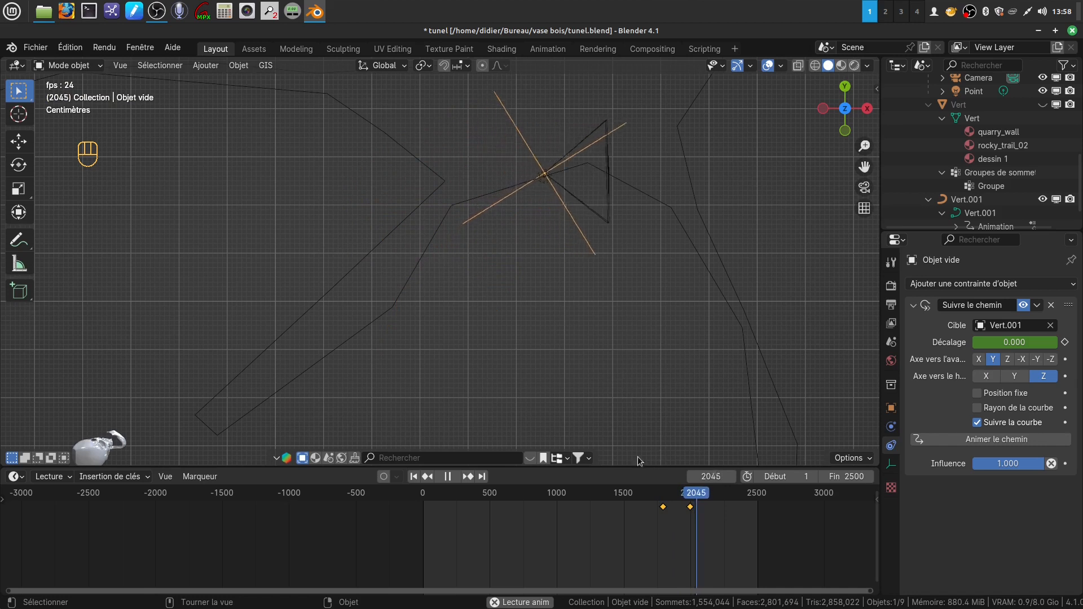
key(space)
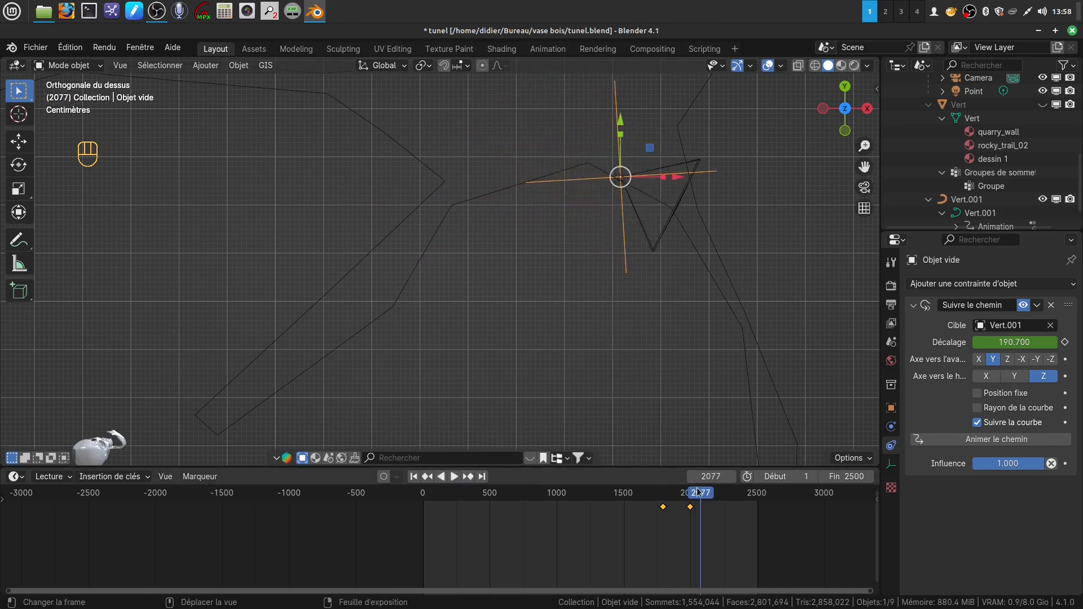
Delete both Décalage keyframes and keyframe Décalage at 0.000 at frame 1794.
mouse_move(685, 495)
mouse_down()
mouse_move(664, 500)
mouse_move(694, 499)
mouse_move(665, 496)
mouse_move(688, 495)
mouse_move(683, 486)
mouse_move(662, 488)
mouse_move(693, 484)
mouse_move(664, 496)
mouse_up()
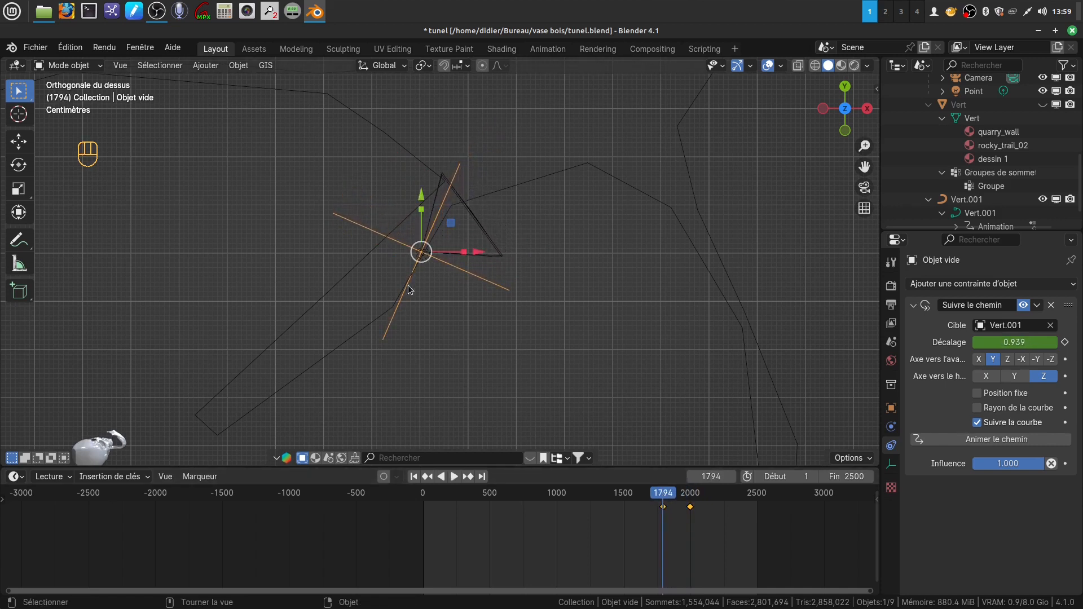
key(x)
click(706, 550)
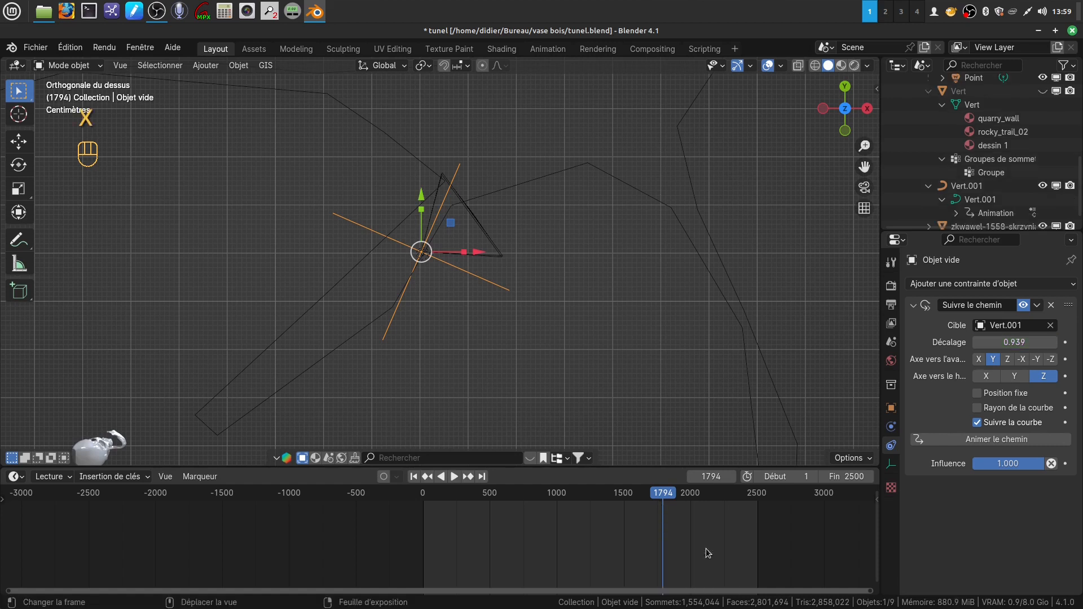
click(1024, 345)
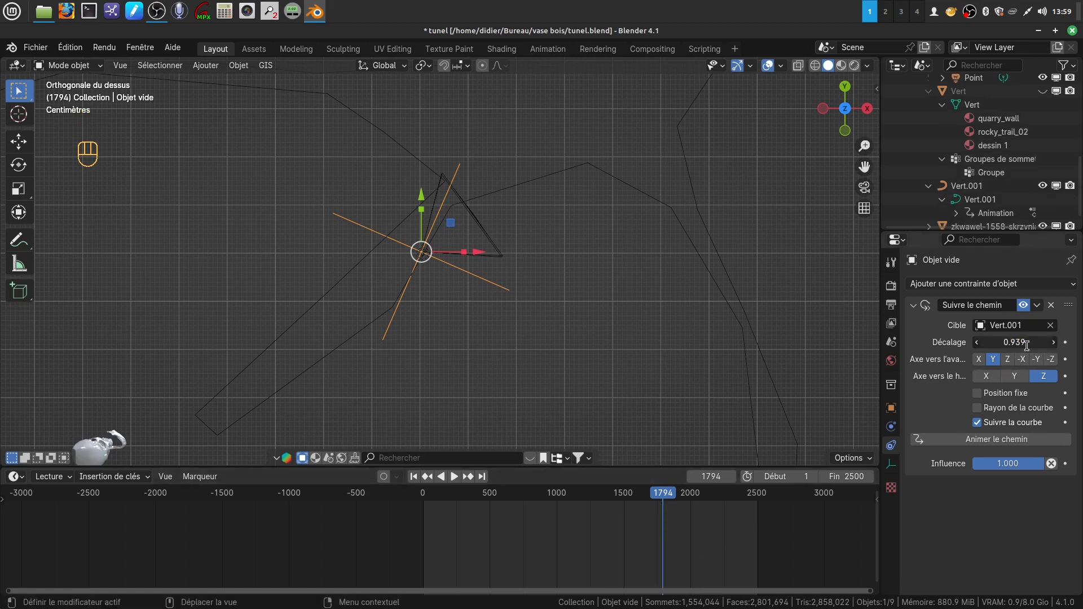
key(BackSpace)
text(0)
key(Return)
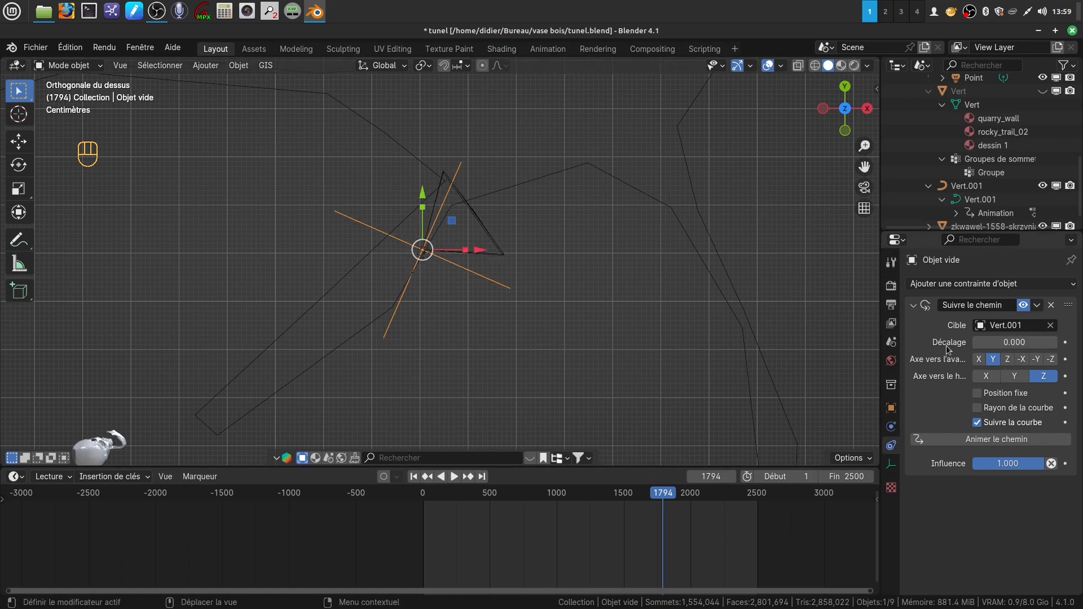
click(1066, 343)
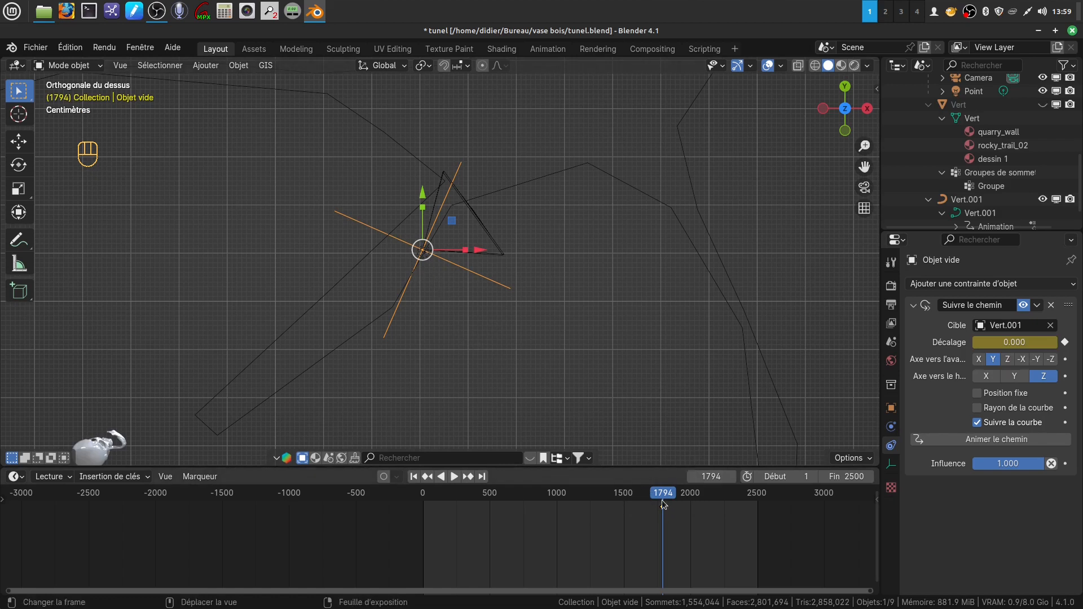
Keyframe Objet vide's Décalage at 200.300 at frame 1996 and set the keyframe interpolation to Linéaire.
key(space)
click(688, 495)
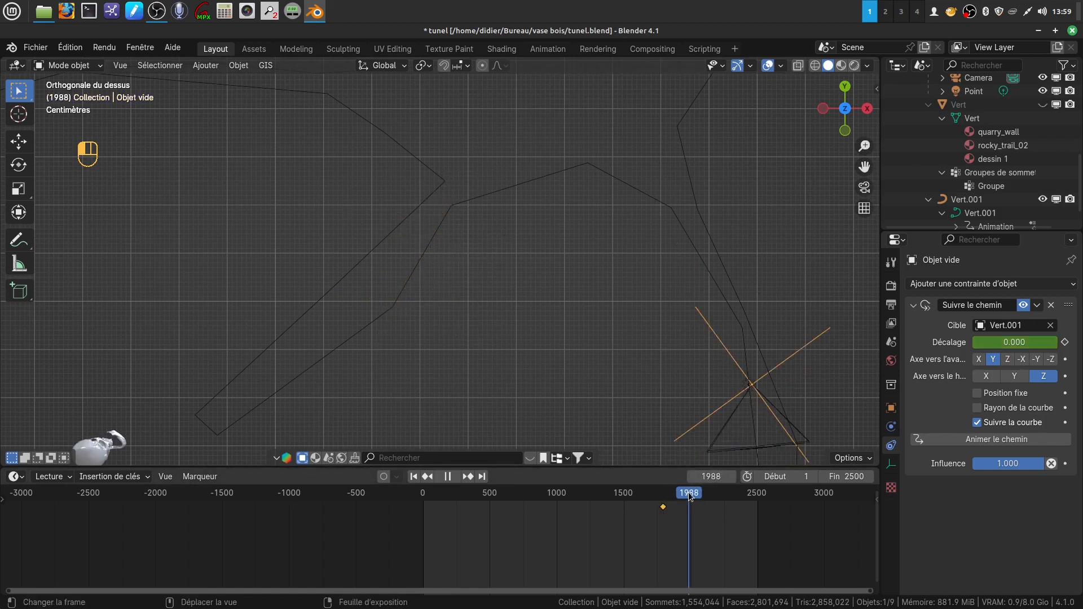
key(space)
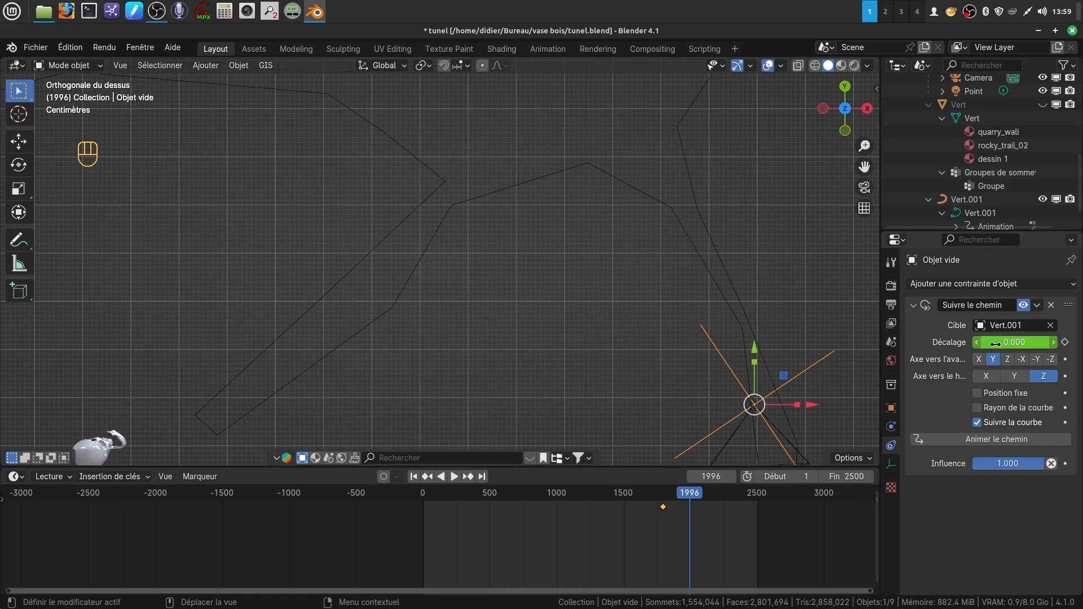
drag(996, 344, 1030, 343)
right_click(1023, 344)
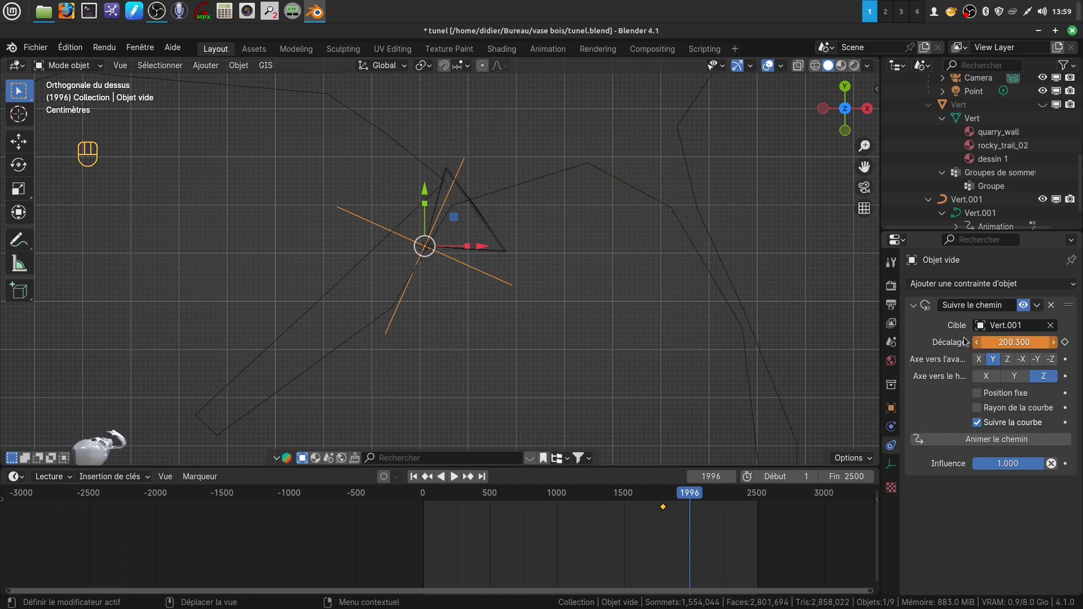
click(1064, 342)
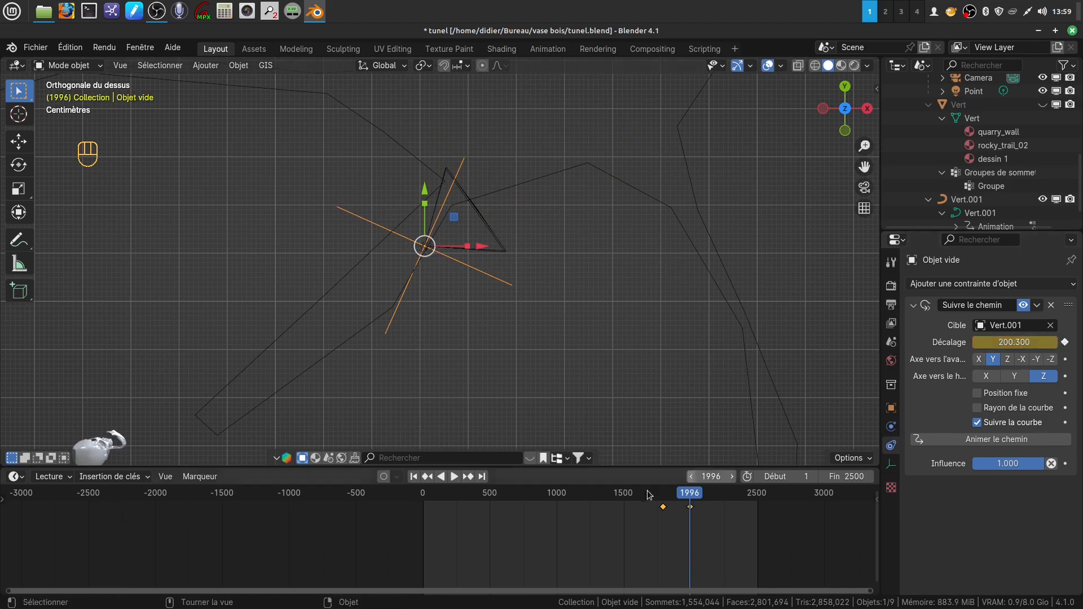
key(t)
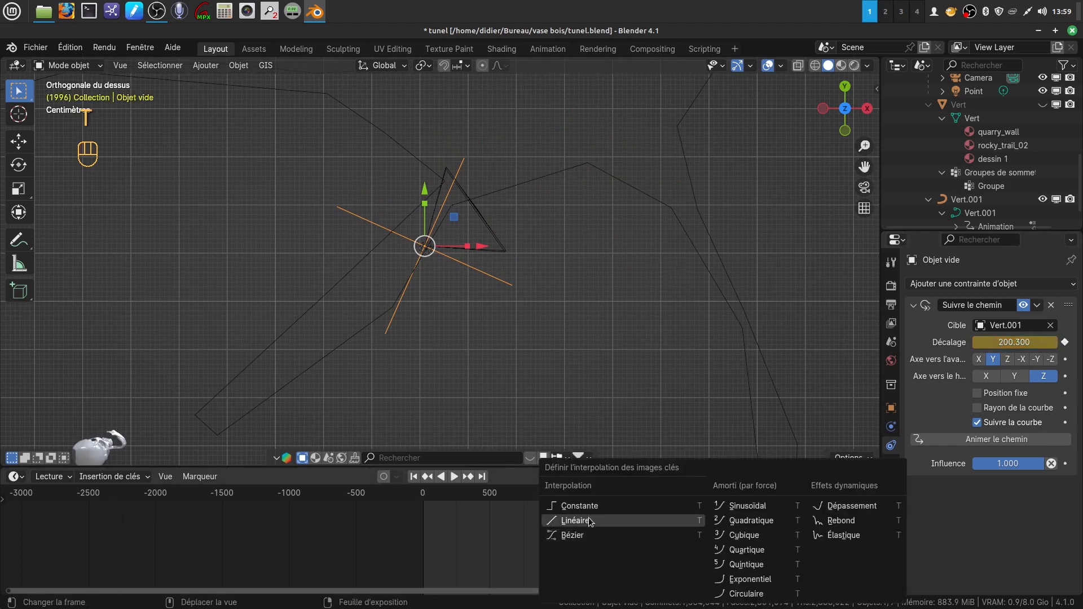
click(575, 520)
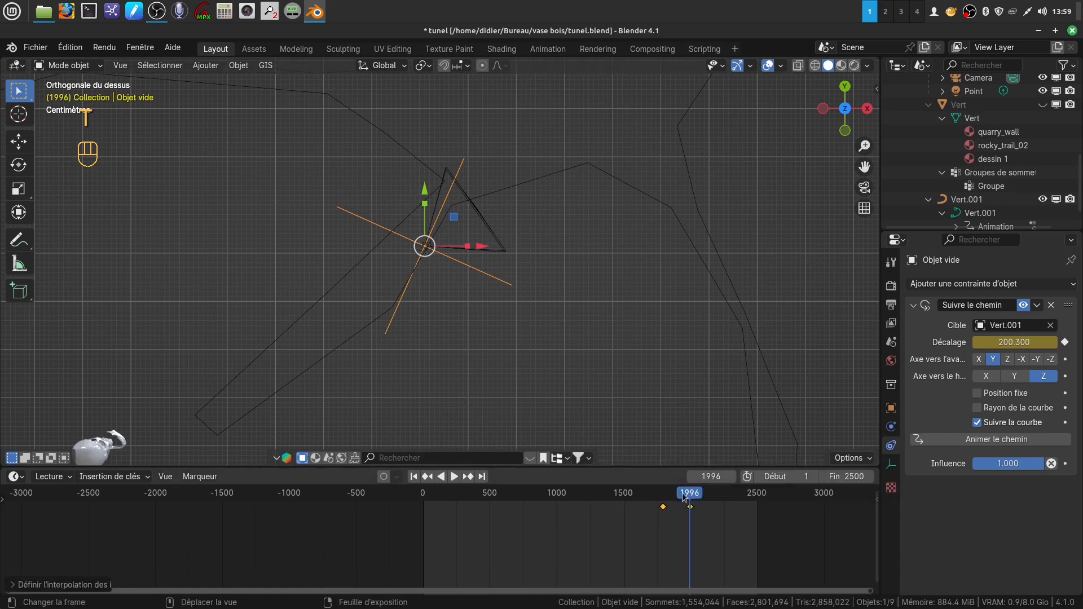
Play the animation from frame 1642 to past the second keyframe to check the pause with the redone keyframes.
drag(684, 496, 643, 496)
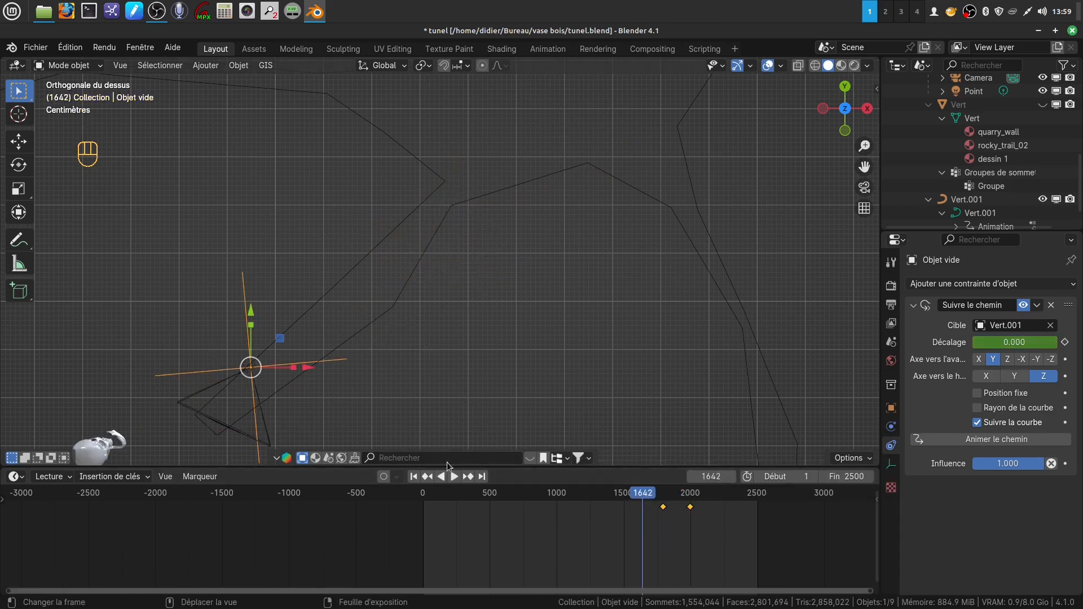
click(454, 476)
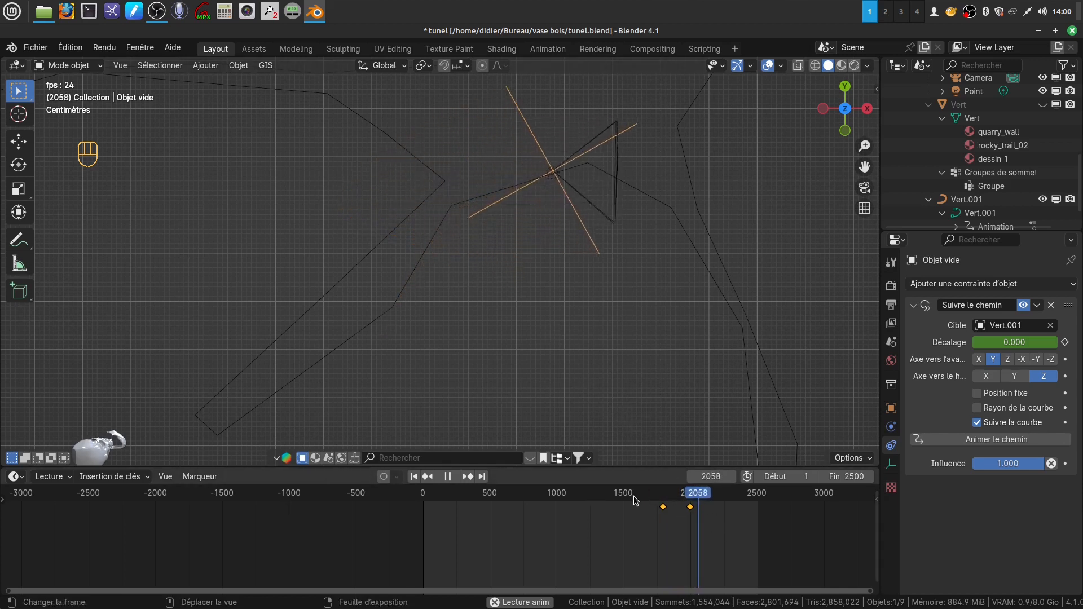
key(space)
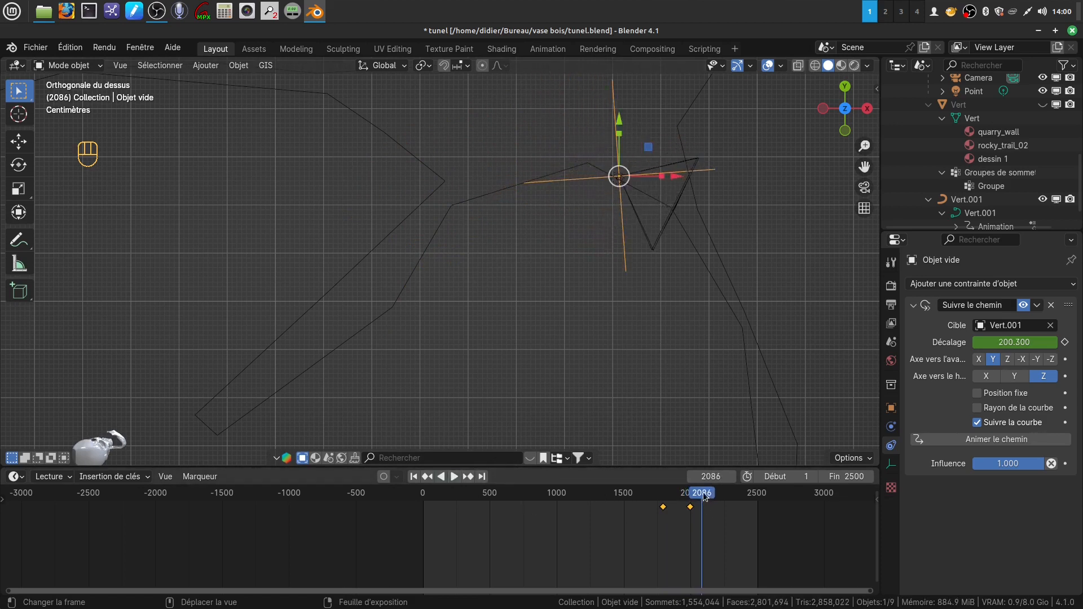
Return to frame 1798, unhide the Vert tunnel mesh and view the scene through the camera.
drag(704, 502, 664, 503)
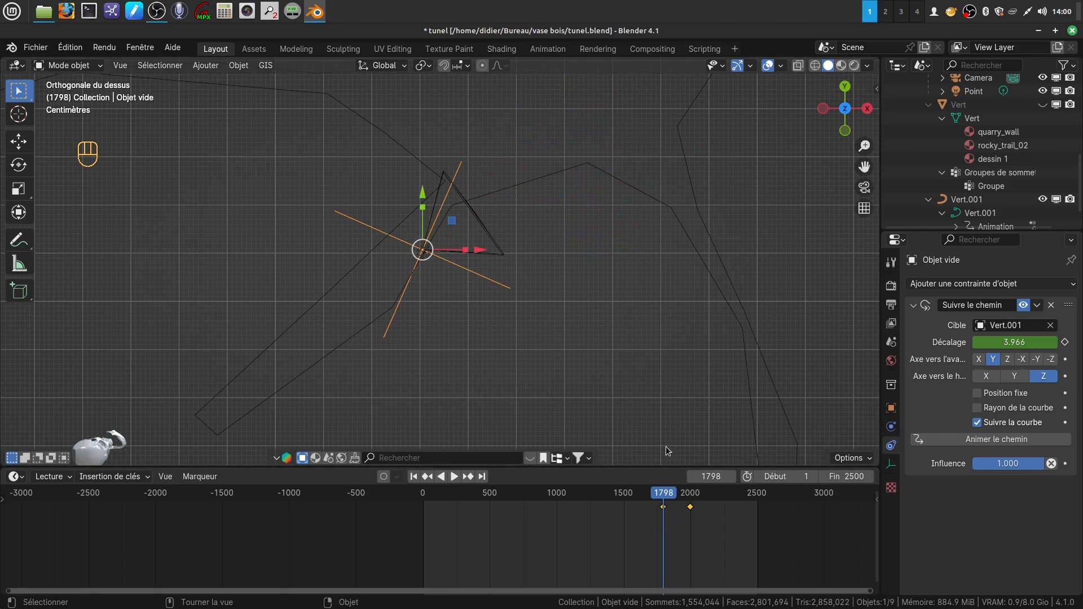
key(alt+h)
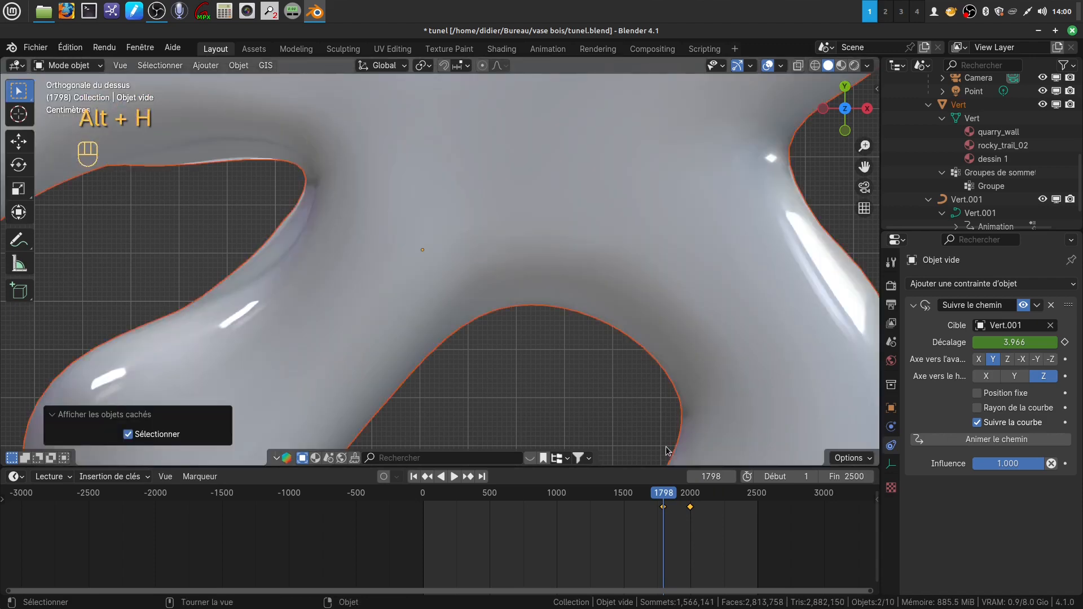
key(KP_0)
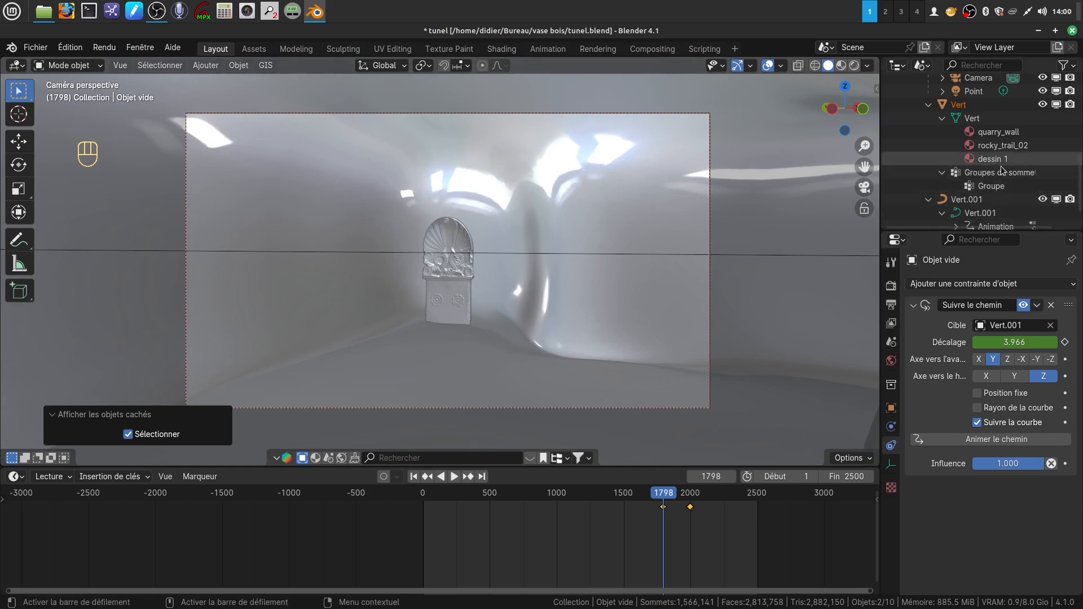
Keyframe the Camera's focal length at 22 mm at frame 1798.
scroll(925, 214, down, 2)
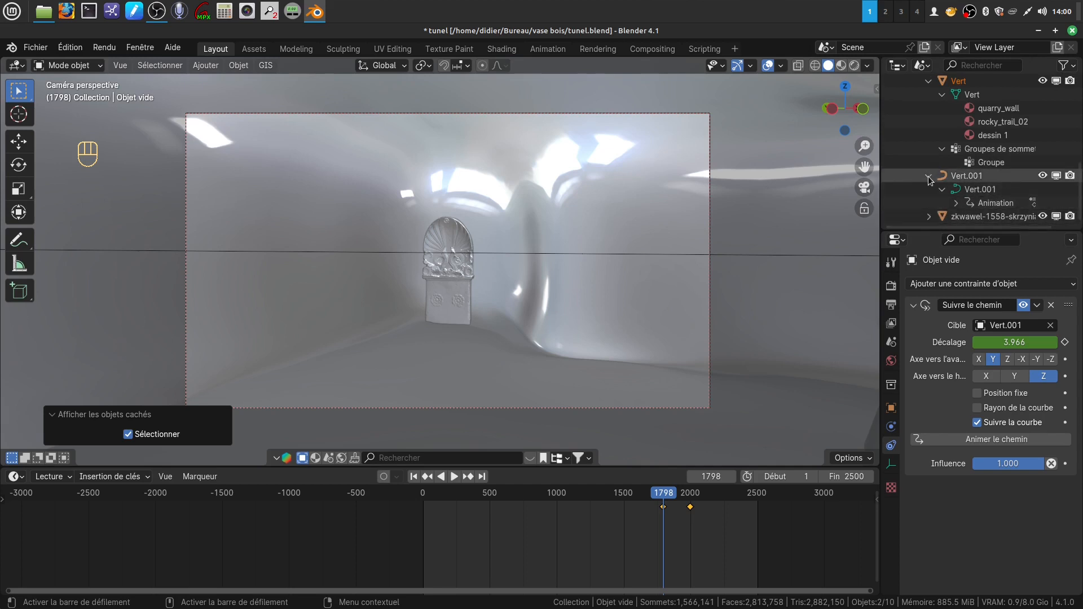
scroll(959, 148, up, 3)
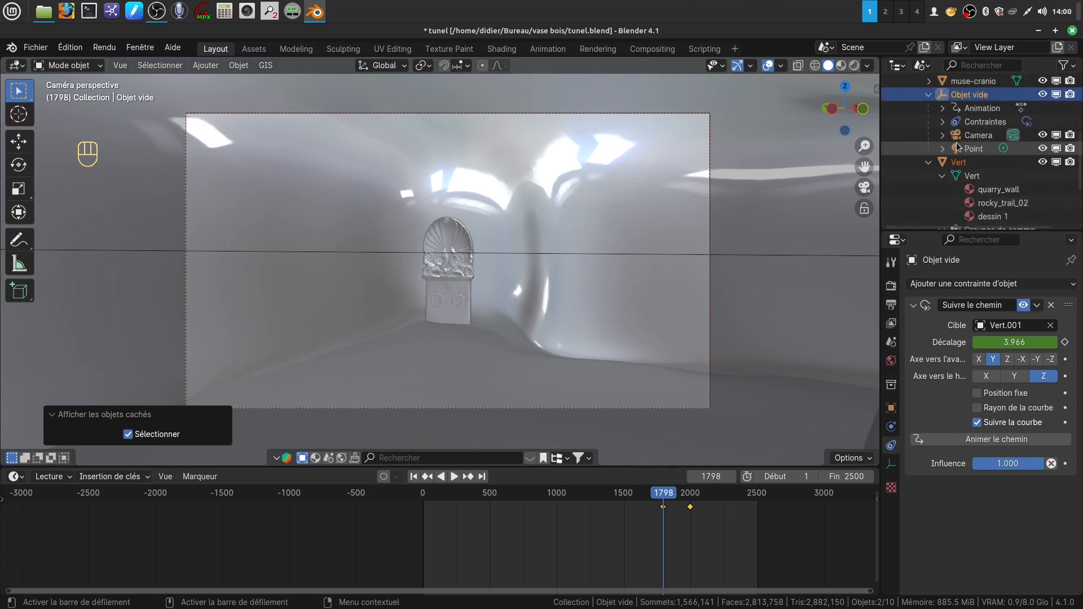
click(978, 136)
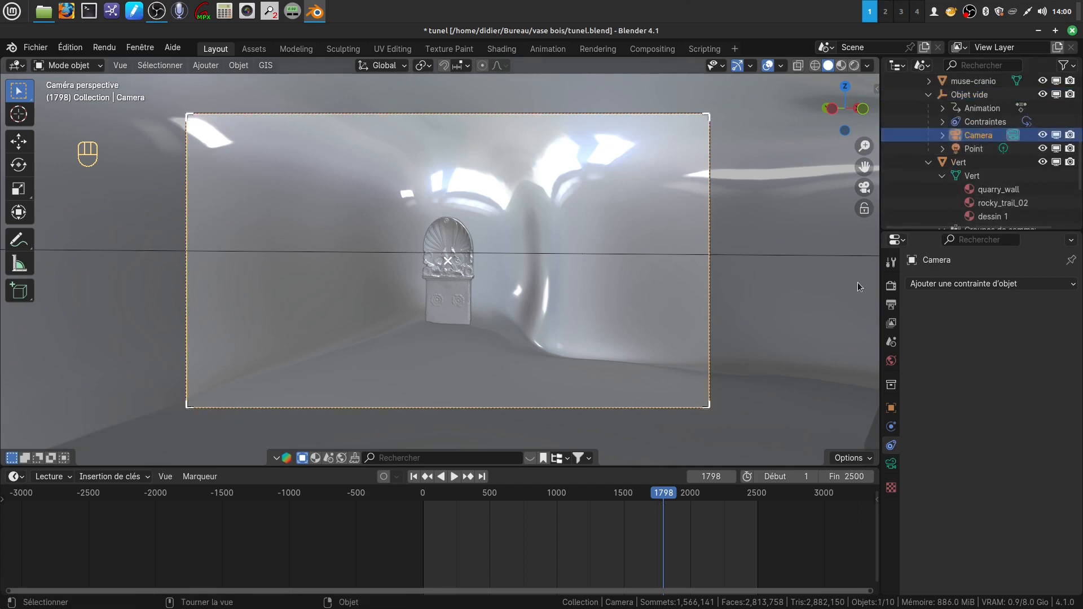
click(891, 464)
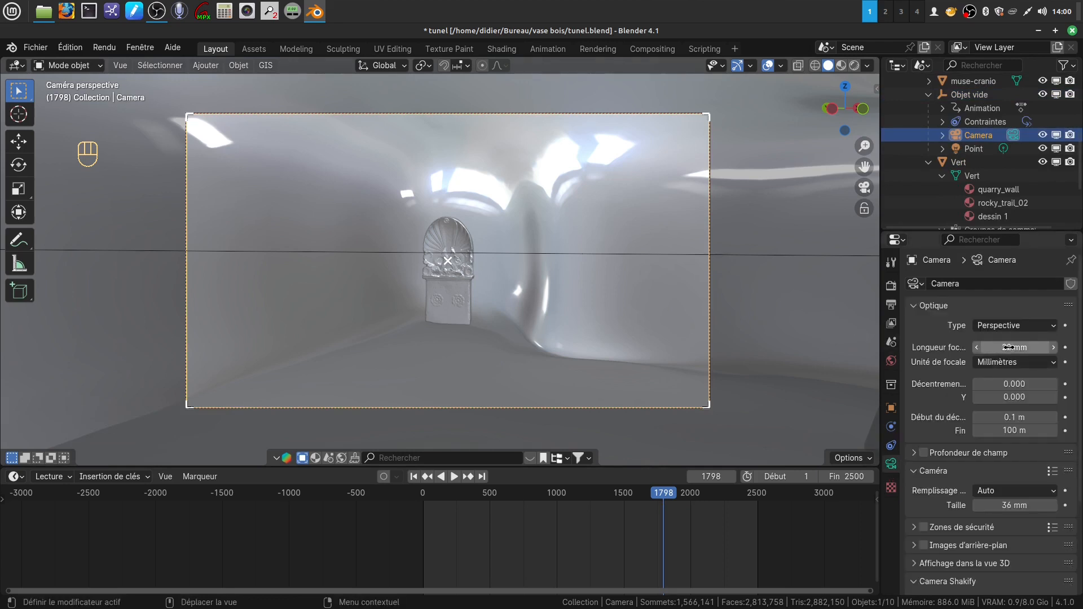
click(1065, 348)
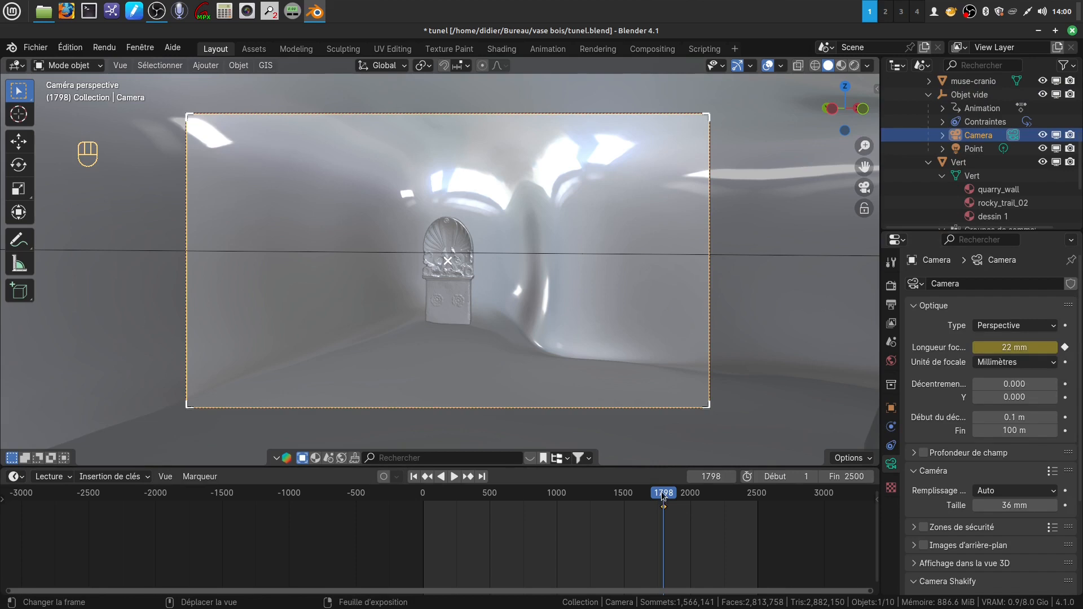
Keyframe the Camera's focal length at 66 mm at frame 1916.
key(space)
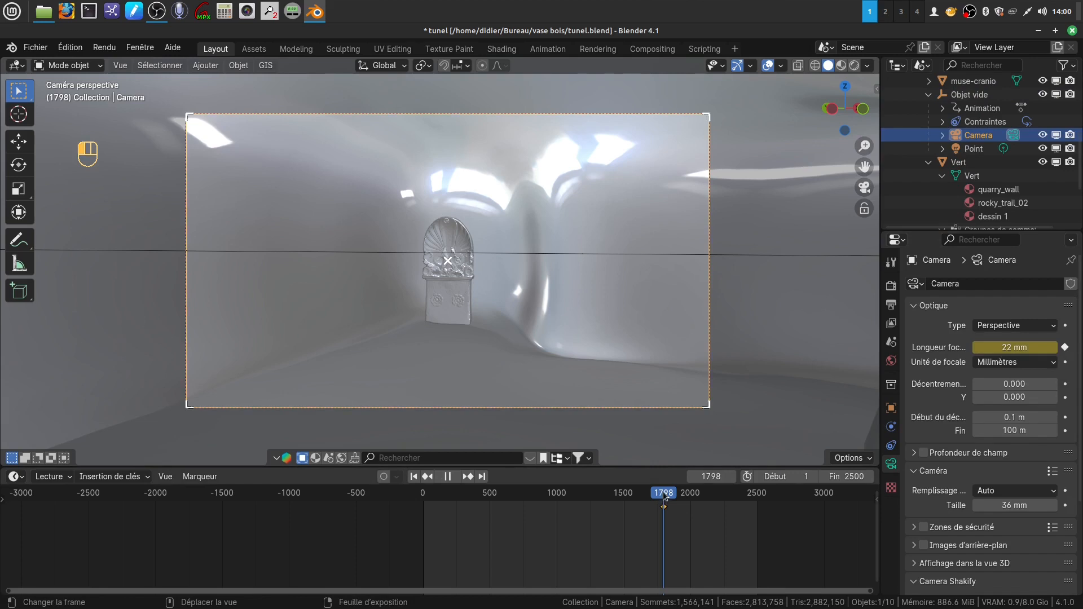
drag(663, 494, 682, 491)
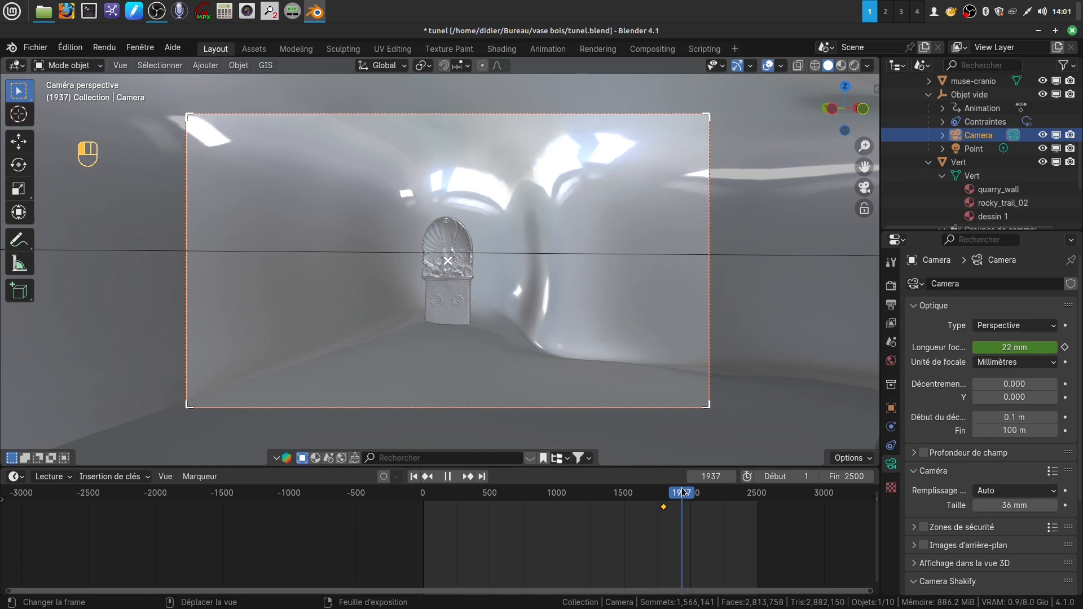
drag(683, 492, 679, 492)
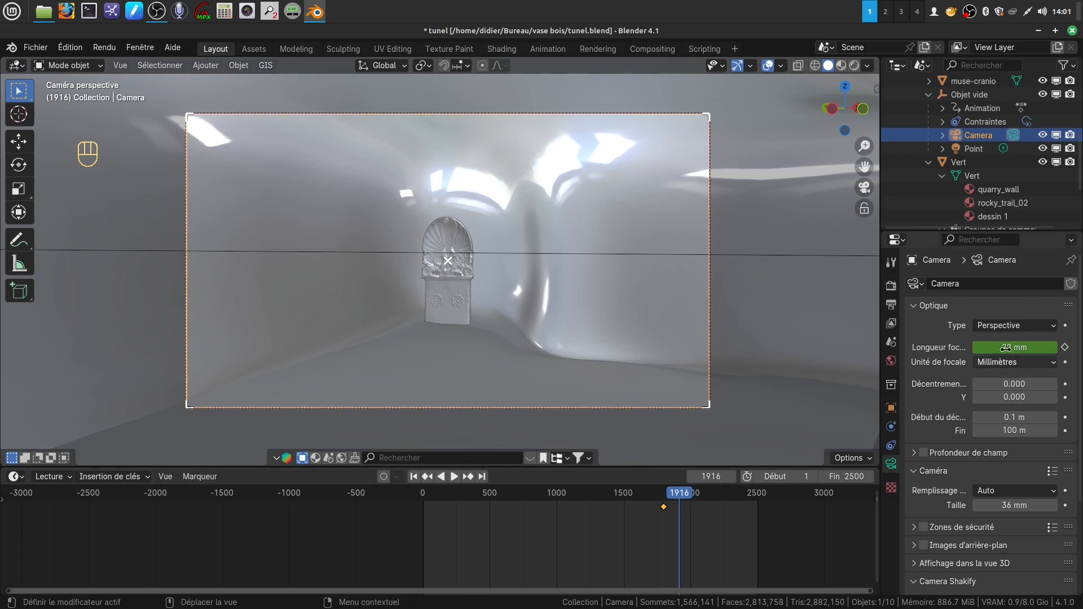
drag(1005, 348, 1063, 352)
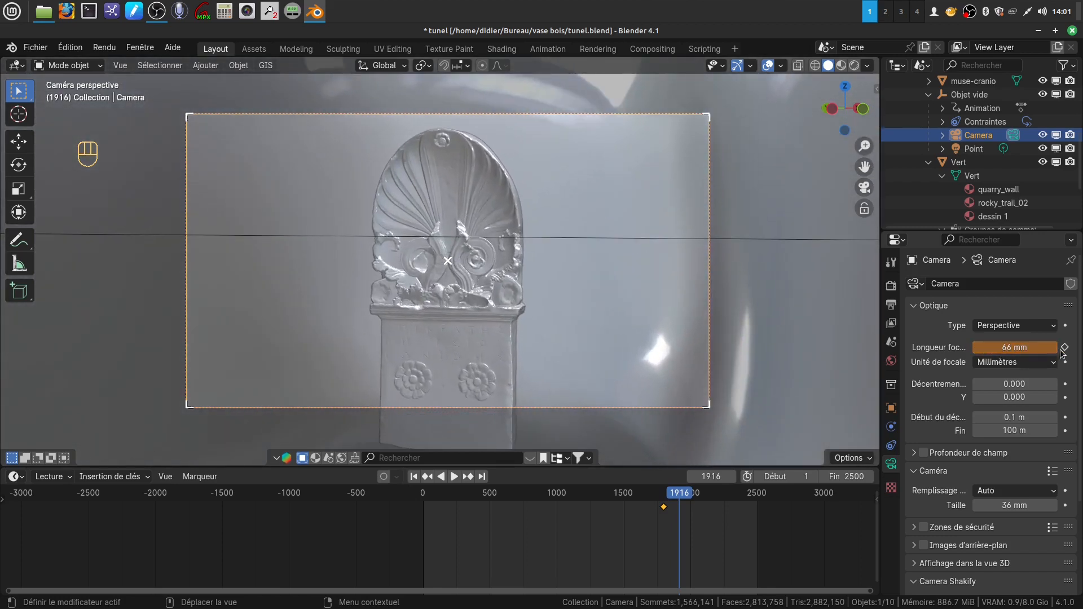
click(1064, 349)
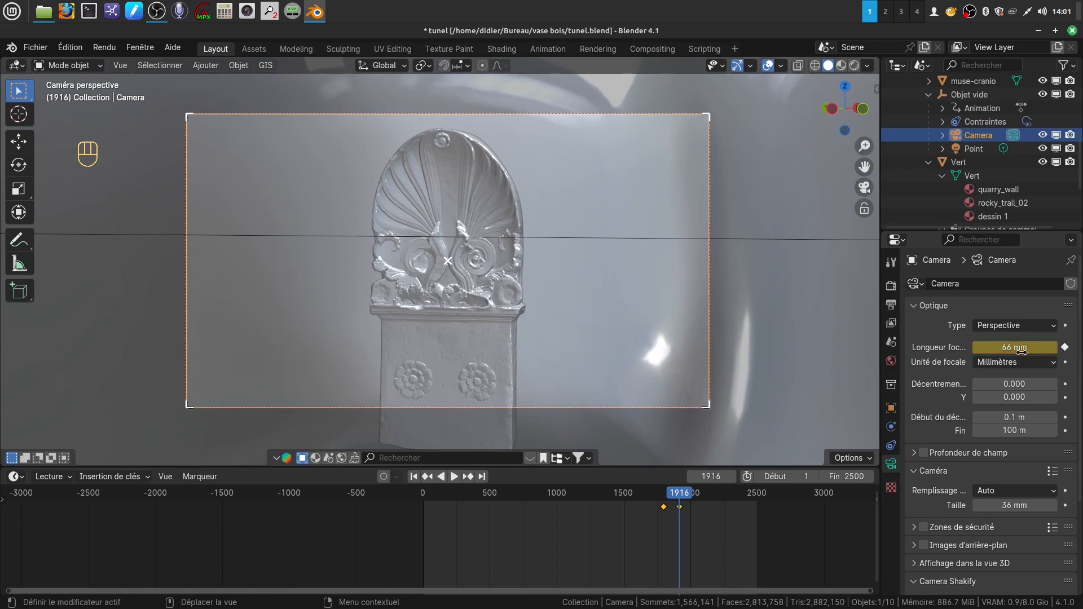
Advance to frame 2005 and keyframe the Camera's focal length at 22 mm.
key(space)
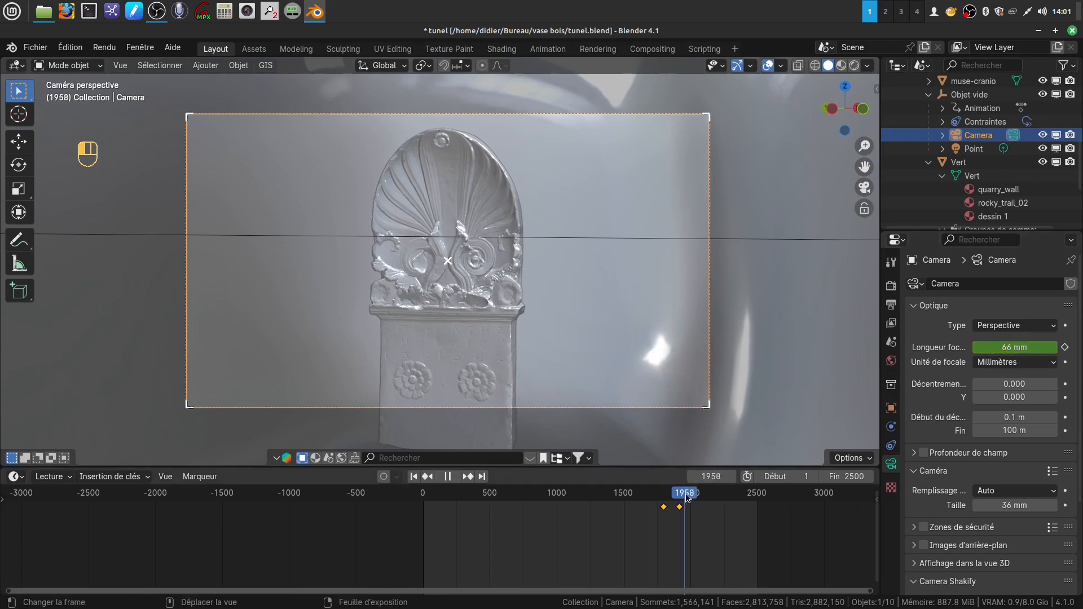
key(space)
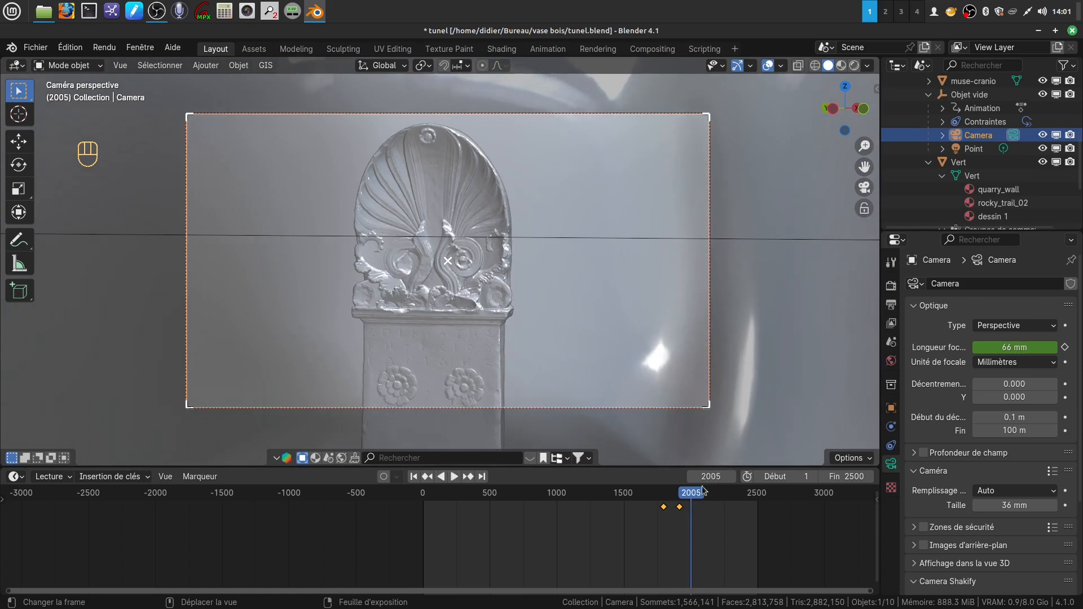
drag(1016, 347, 957, 347)
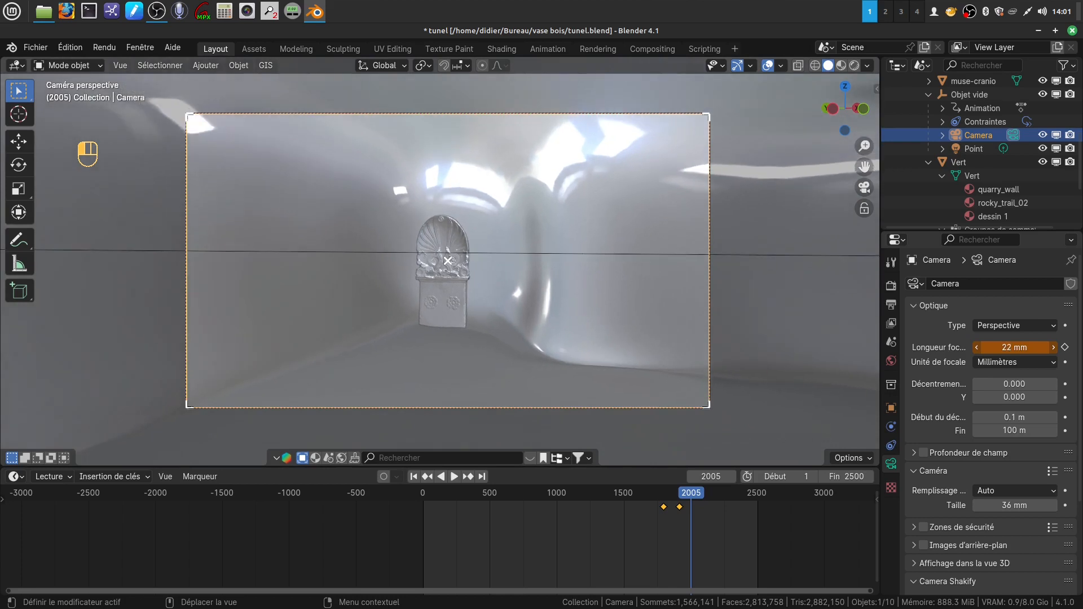
drag(1034, 347, 1034, 348)
click(1065, 347)
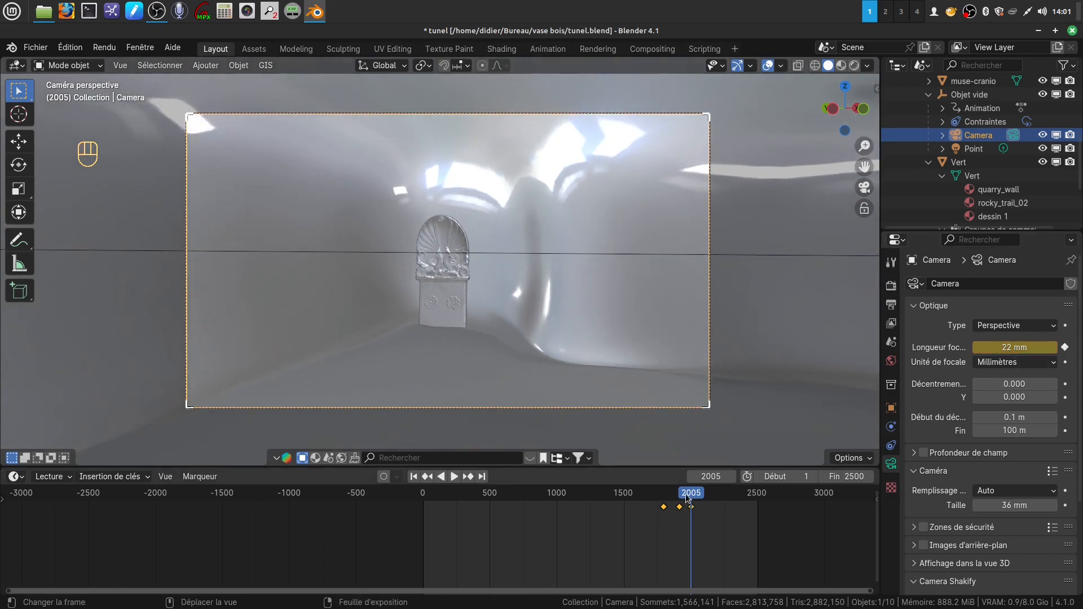
Play the animation from frame 1743 to past the last focal length keyframe to check the zoom in and out.
click(663, 503)
key(space)
drag(661, 503, 656, 503)
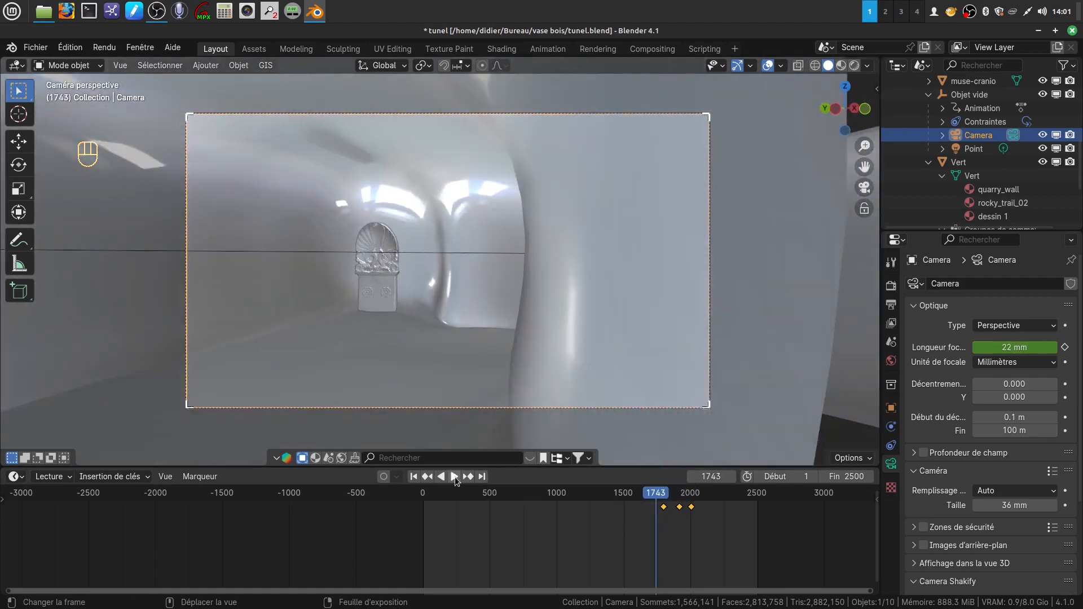
click(454, 479)
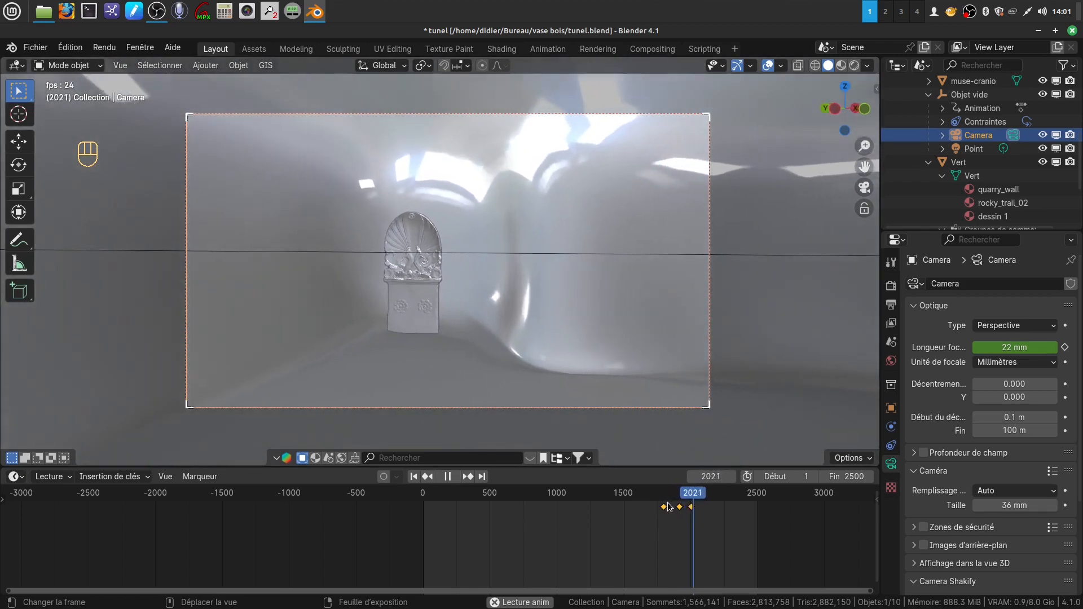
click(447, 478)
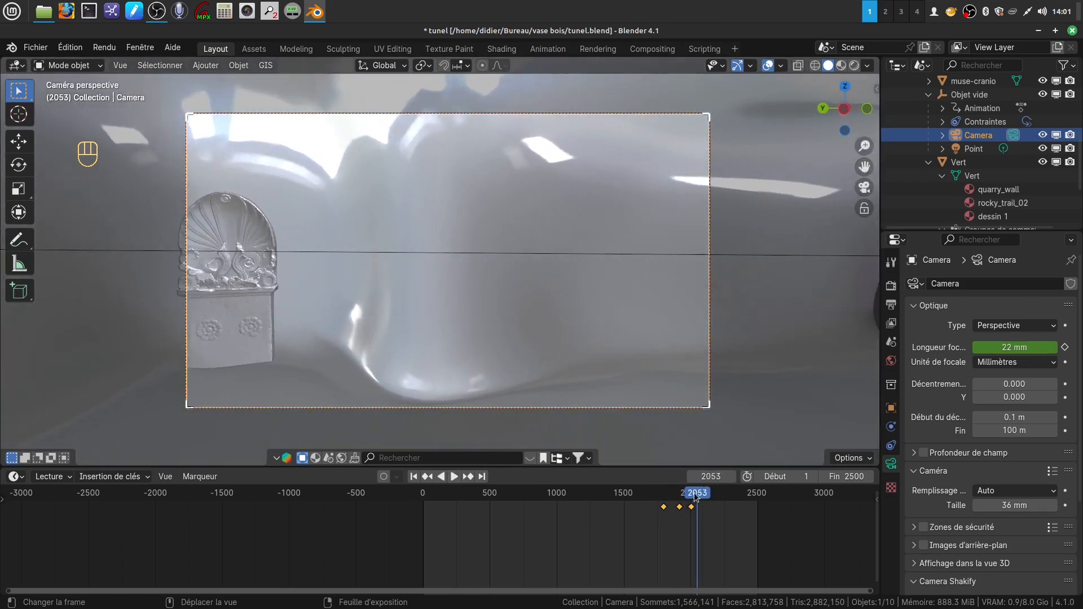
Show the camera view in rendered shading and play the animation from frame 1654 to frame 2165.
drag(694, 494, 666, 502)
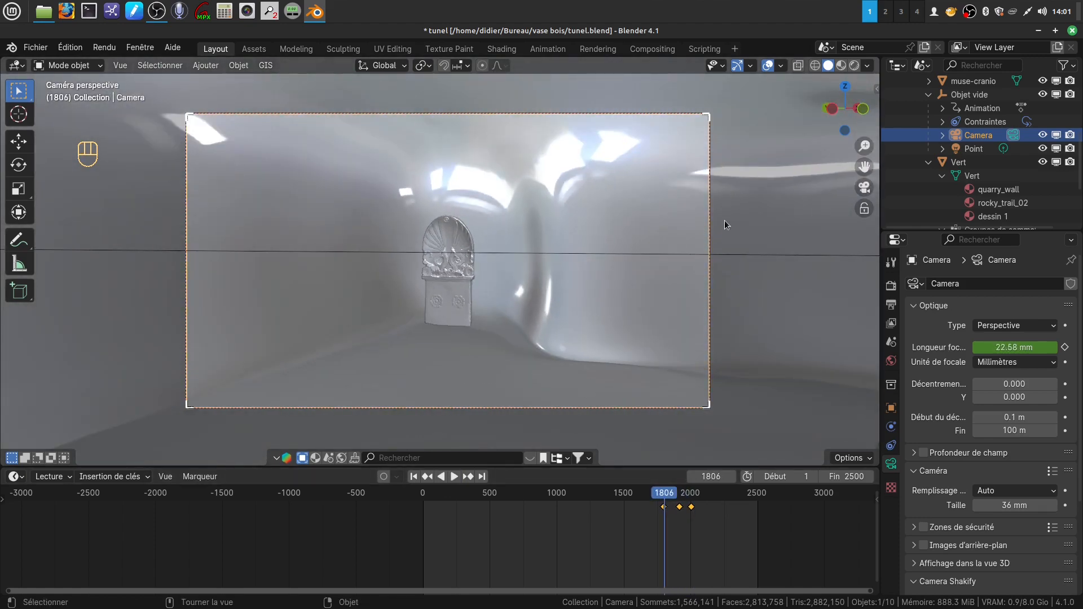
scroll(793, 266, up, 2)
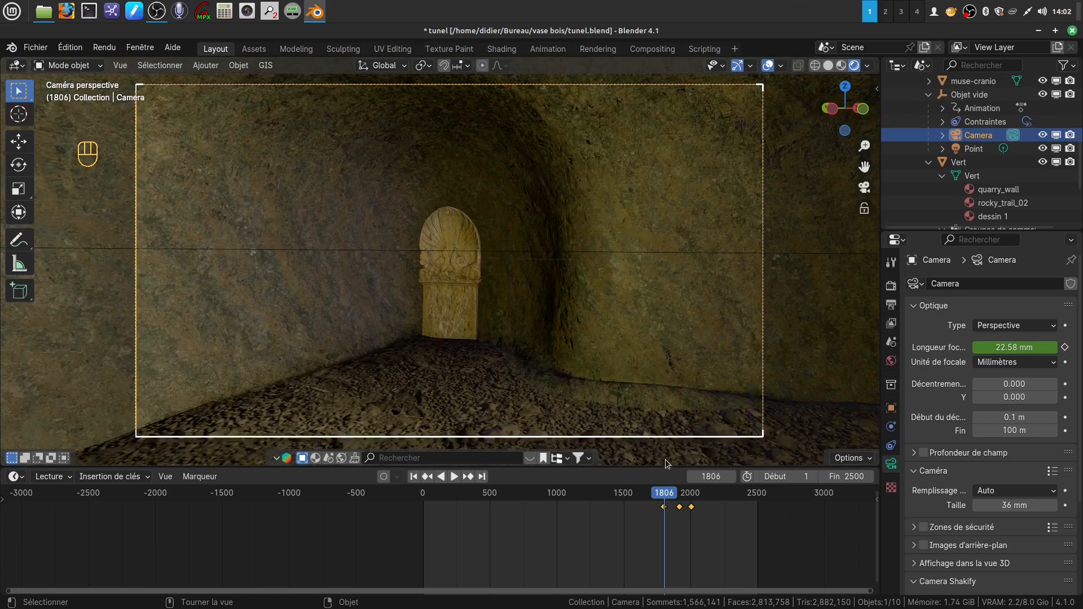
drag(663, 499, 645, 500)
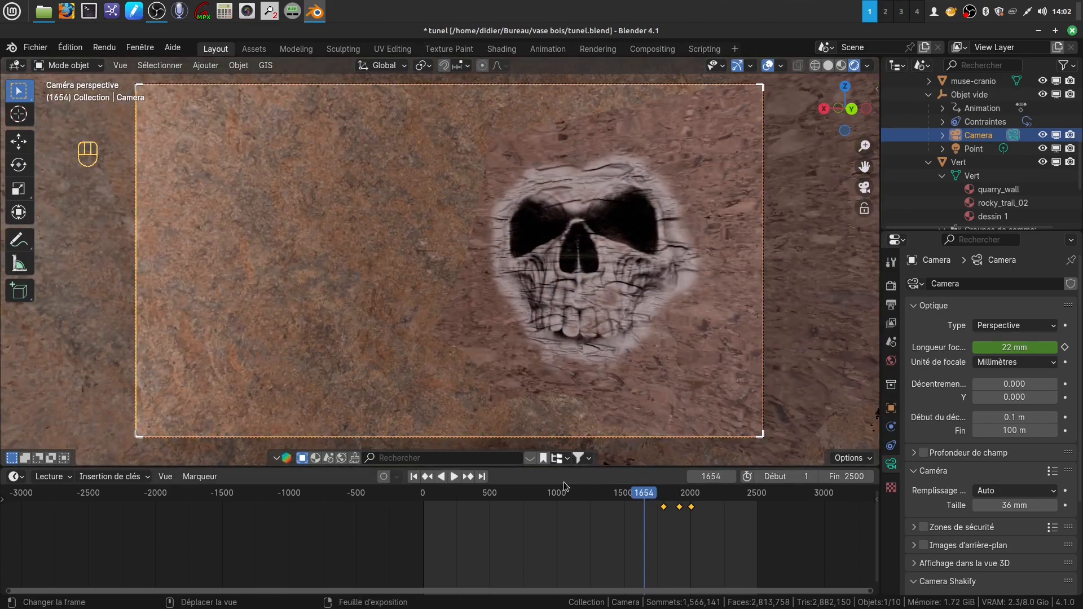
click(449, 477)
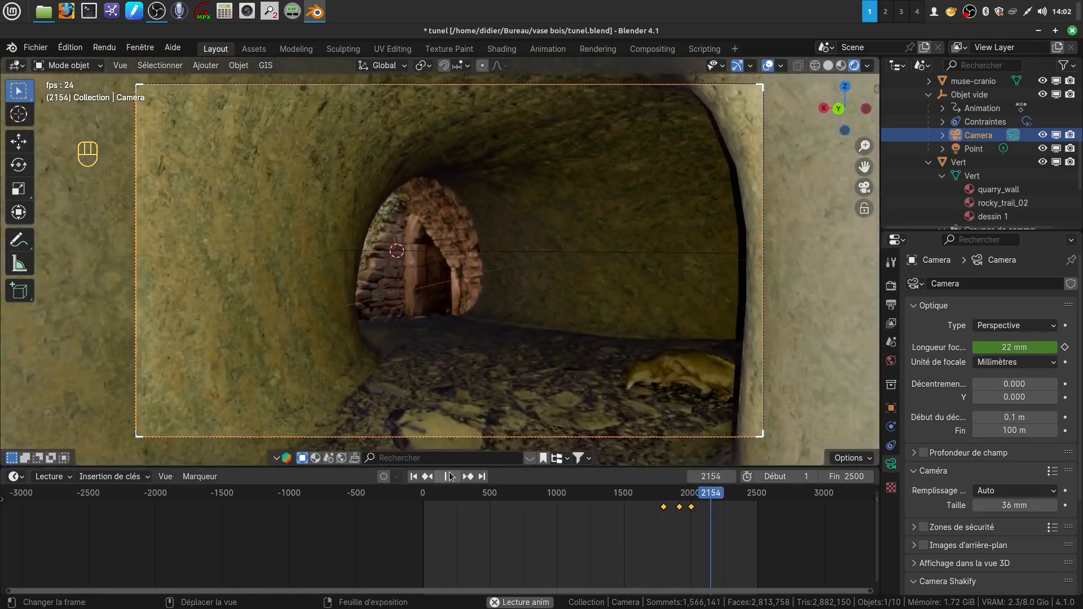
key(space)
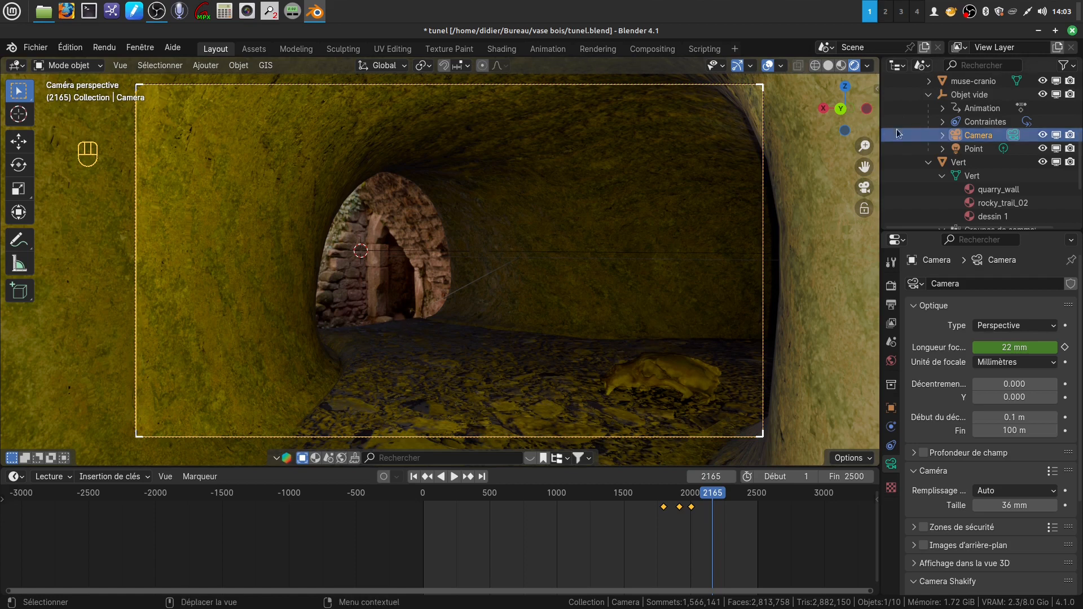
Close the project without saving and reopen tunel.blend from the vase bois folder.
click(1071, 31)
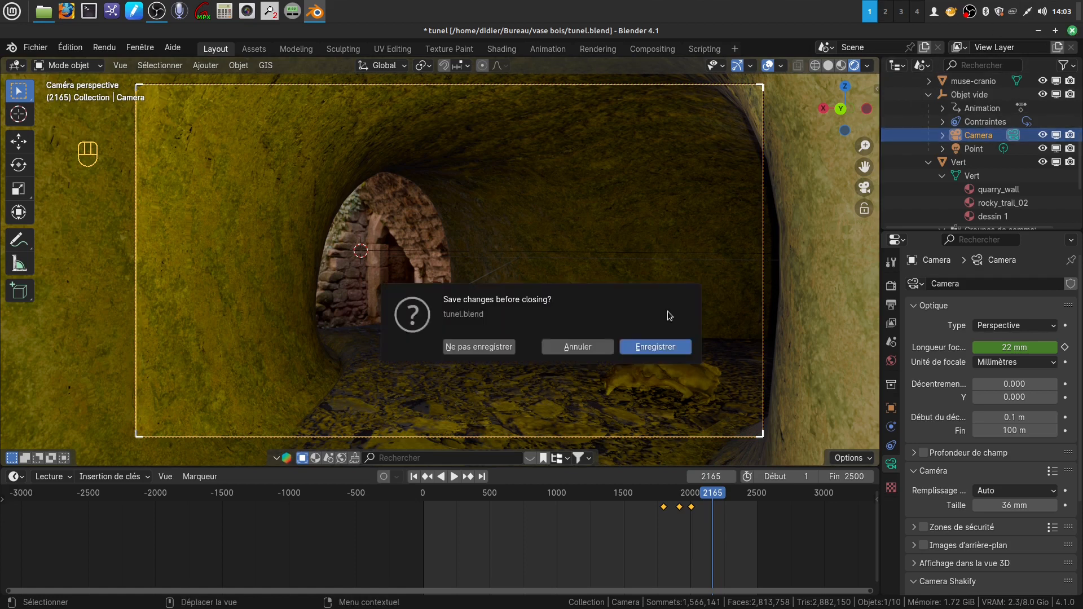
click(496, 347)
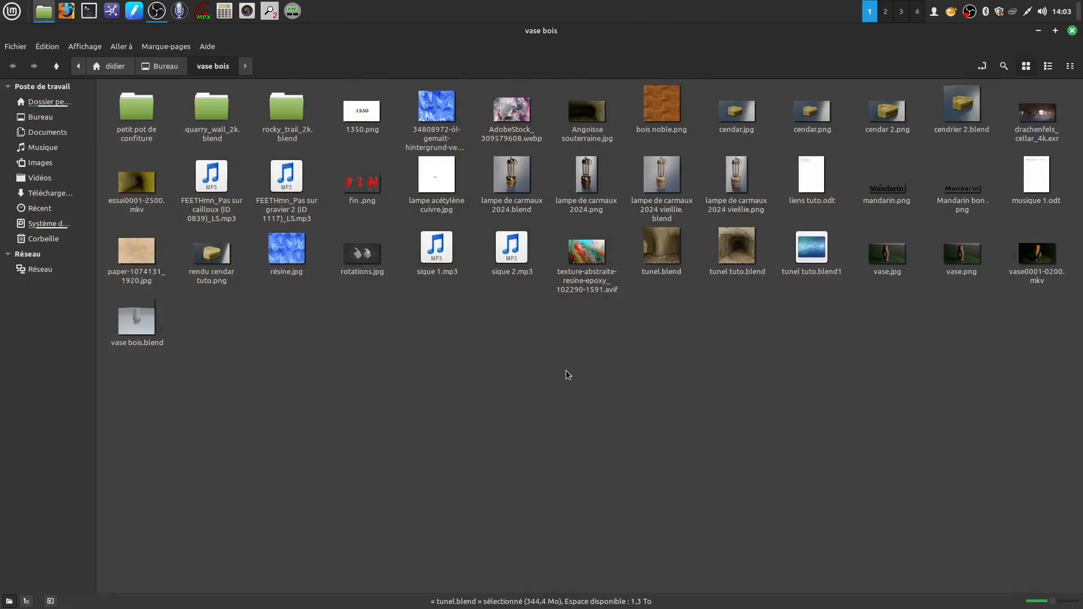
click(520, 309)
double_click(659, 251)
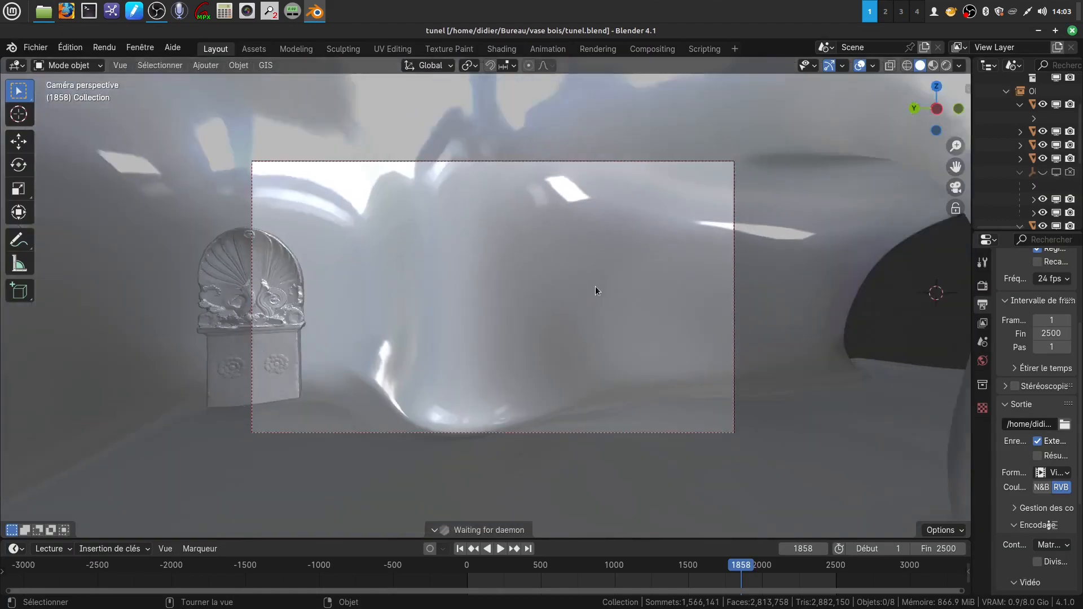
View the scene orthographically from above and select the Vert tunnel mesh in object mode.
scroll(596, 288, down, 1)
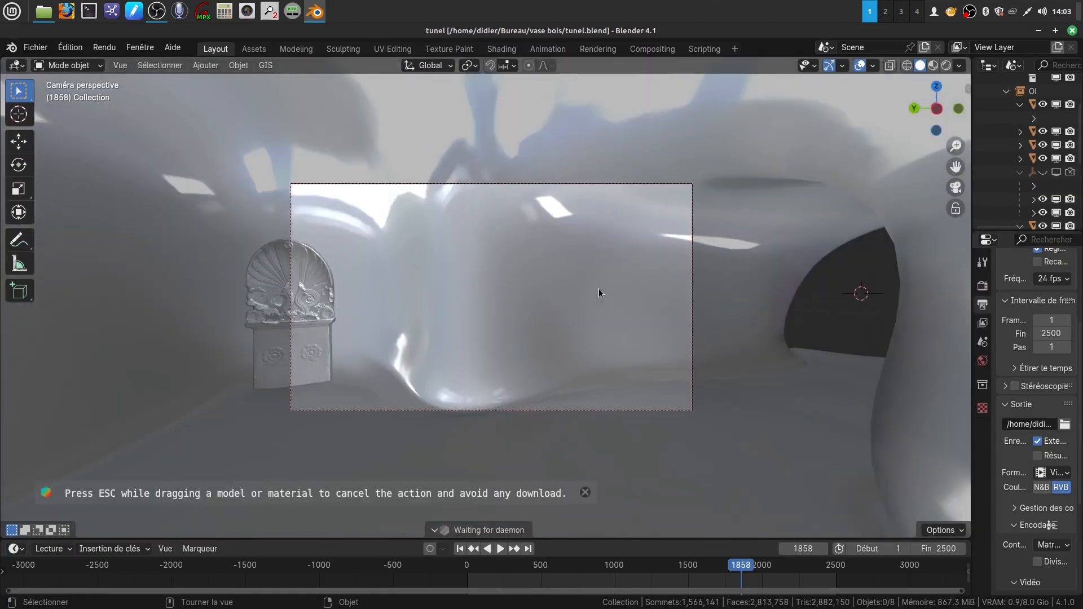
key(KP_7)
shift+middle_drag(597, 289, 513, 259)
scroll(621, 291, up, 2)
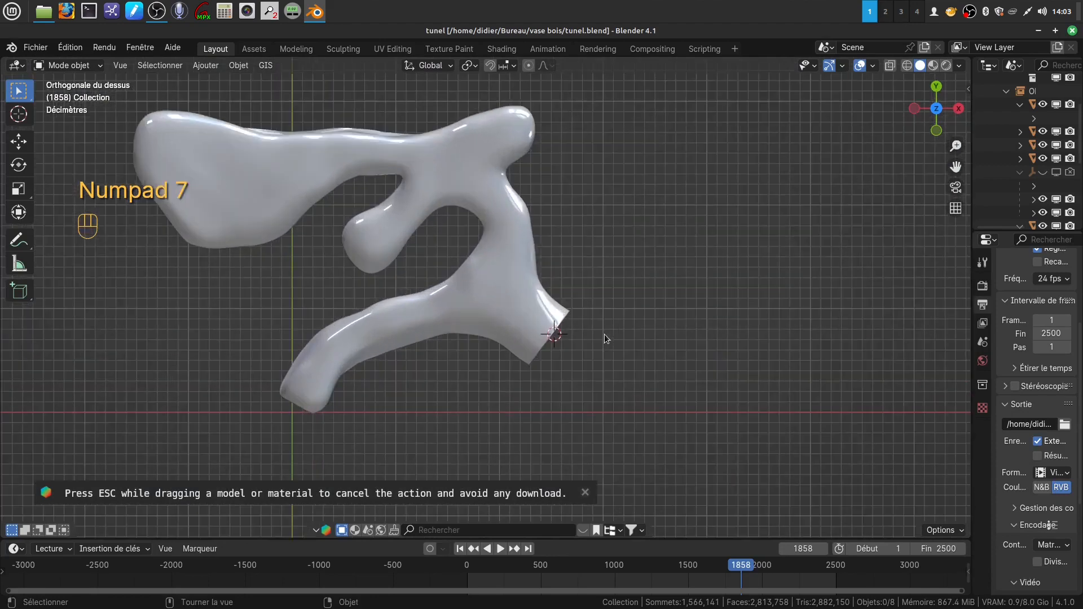
mouse_move(604, 334)
shift+middle_down()
mouse_move(626, 340)
mouse_move(614, 335)
shift+middle_up()
click(547, 354)
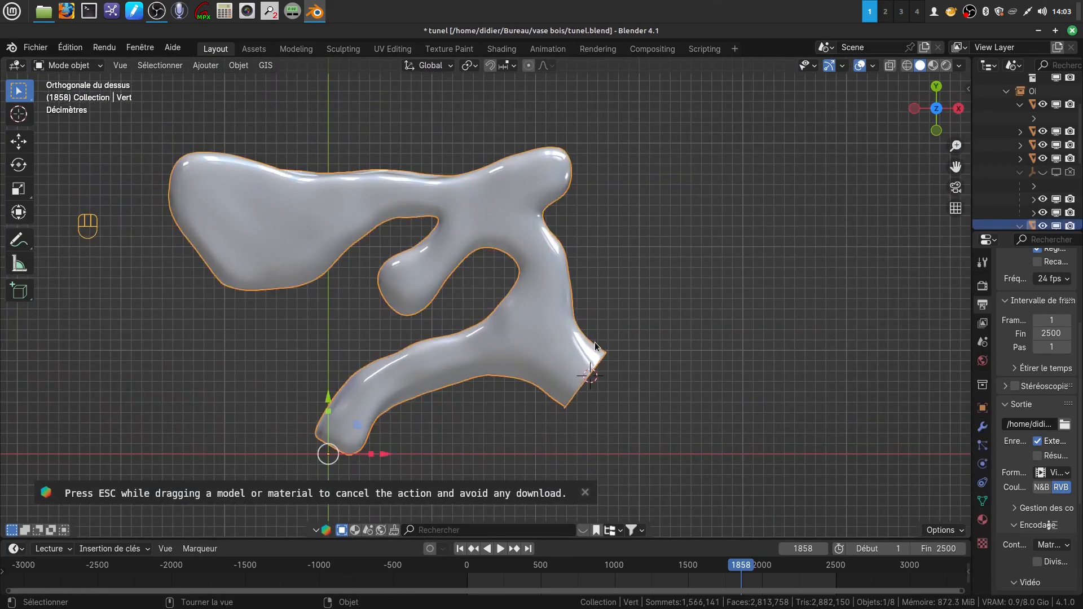
key(Tab)
key(Tab)
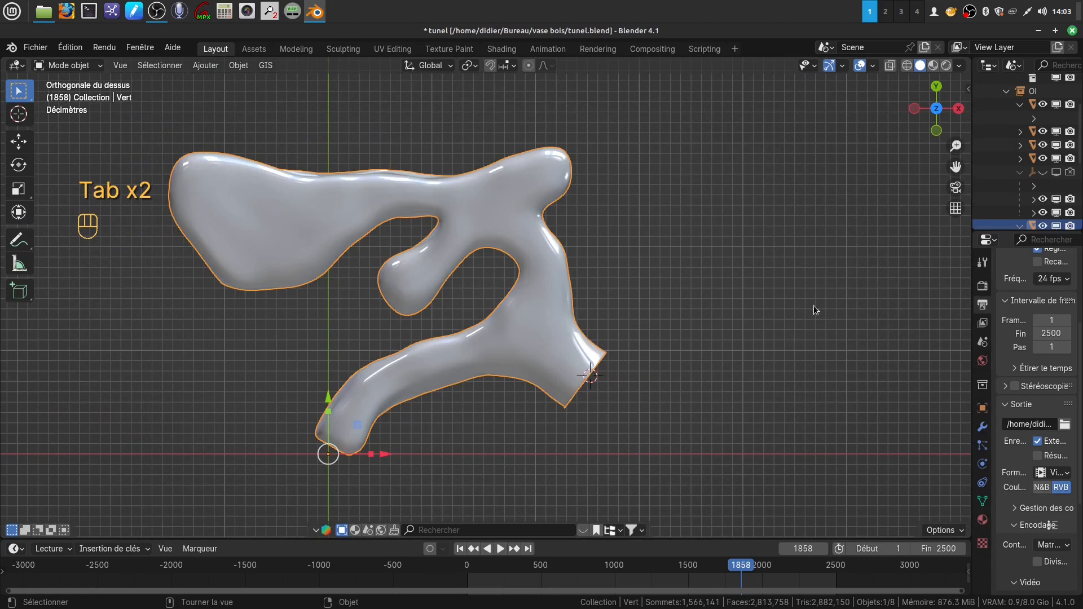
Widen the outliner and enable Objet vide and the Vert.001 curve in the viewport and in renders.
drag(971, 293, 847, 294)
click(1043, 172)
click(1056, 172)
click(1070, 172)
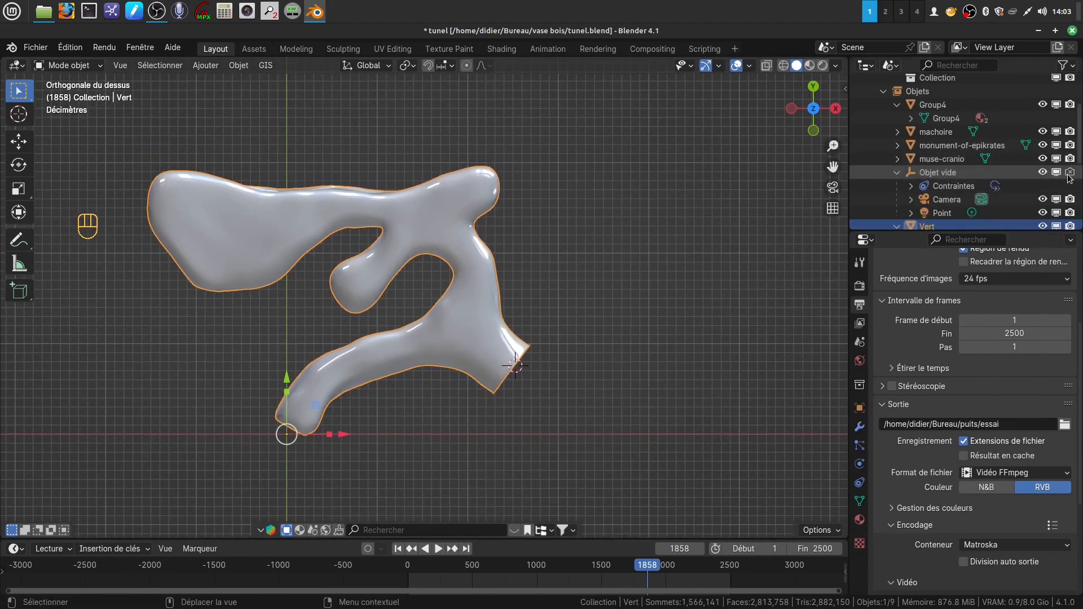
scroll(1050, 208, down, 5)
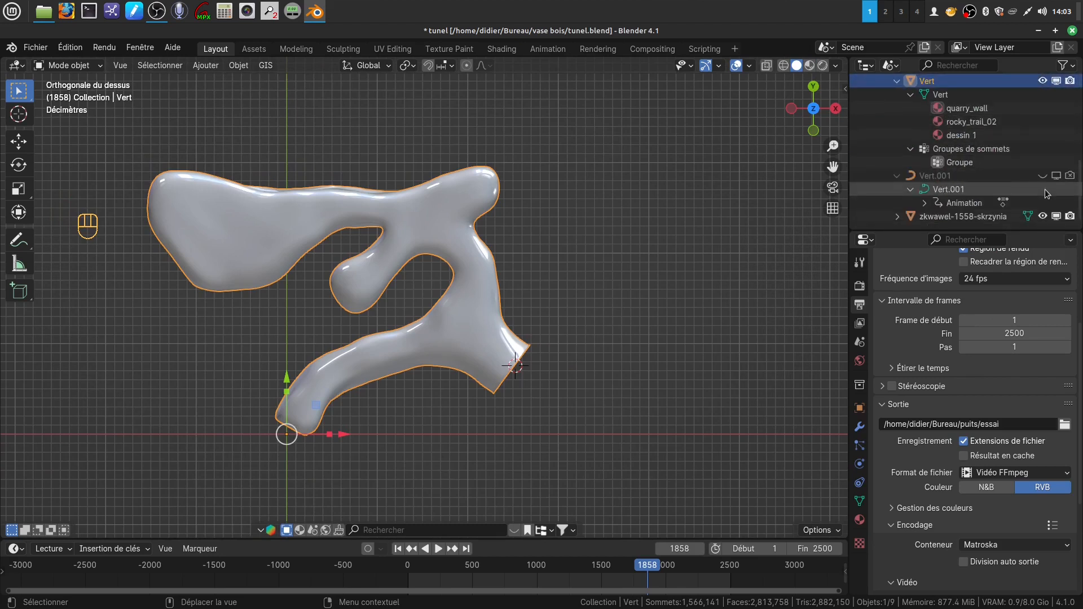
click(1042, 175)
click(1055, 175)
click(1070, 175)
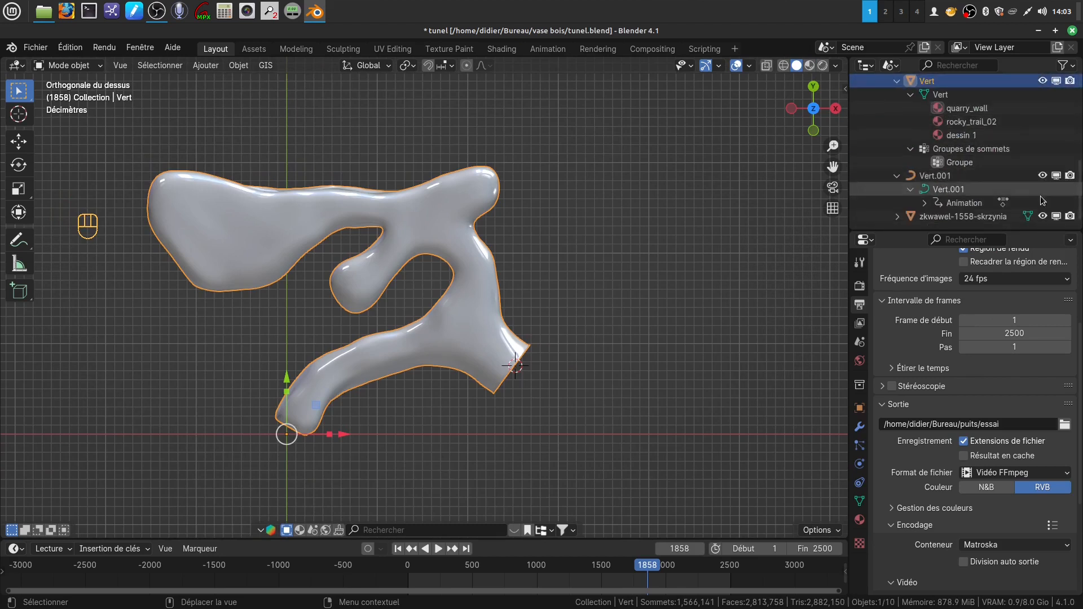
scroll(1036, 204, up, 5)
scroll(1036, 204, down, 3)
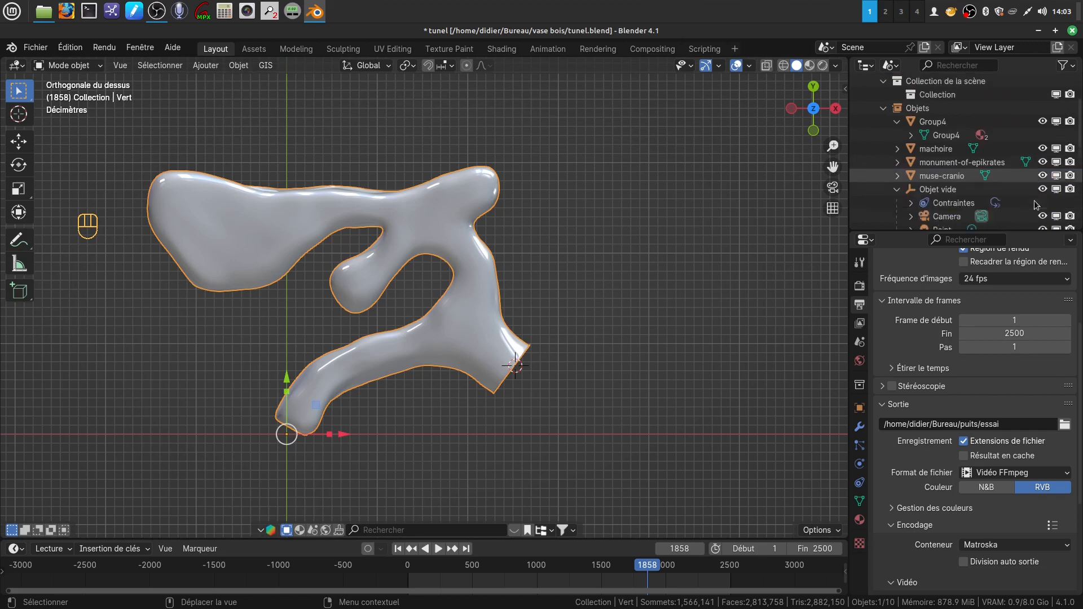
scroll(1034, 202, down, 2)
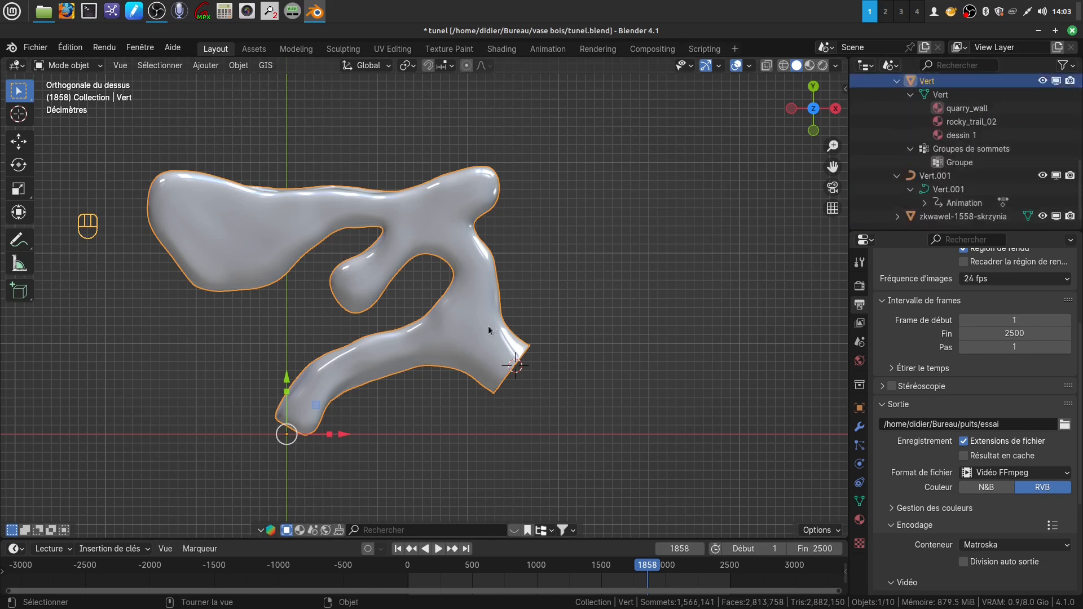
Hide the Vert tunnel mesh and delete the Vert.001 camera path curve.
key(h)
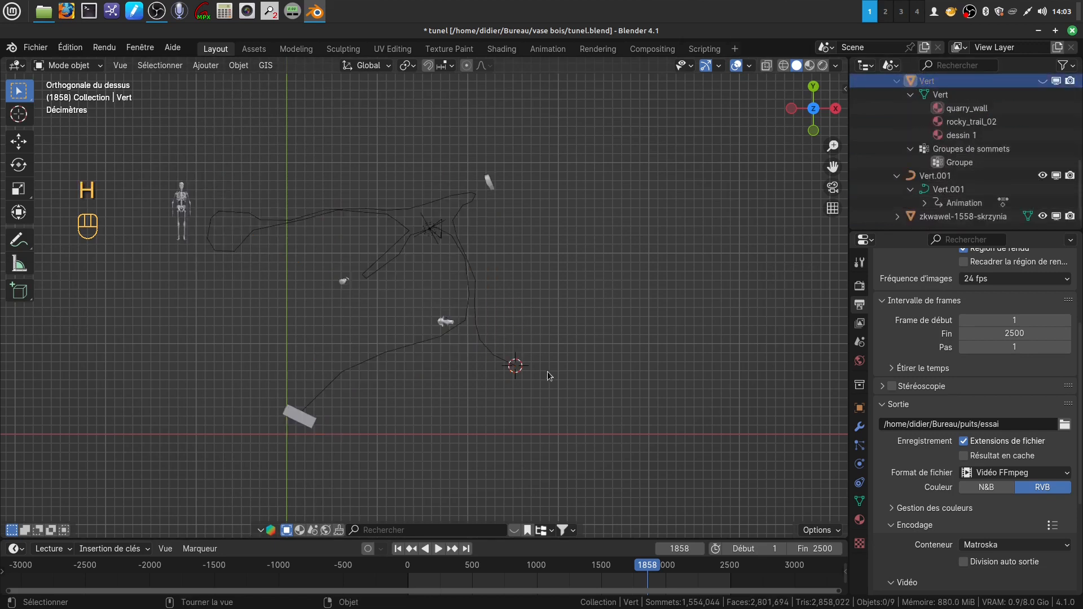
scroll(547, 375, up, 2)
shift+scroll(544, 288, down, 1)
shift+scroll(542, 293, up, 1)
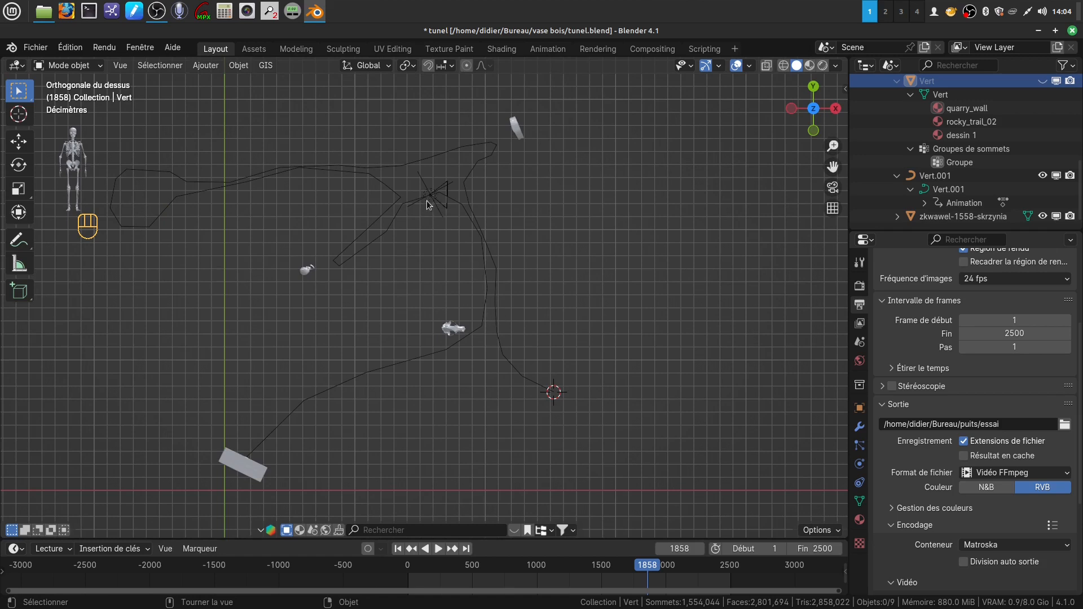
click(499, 317)
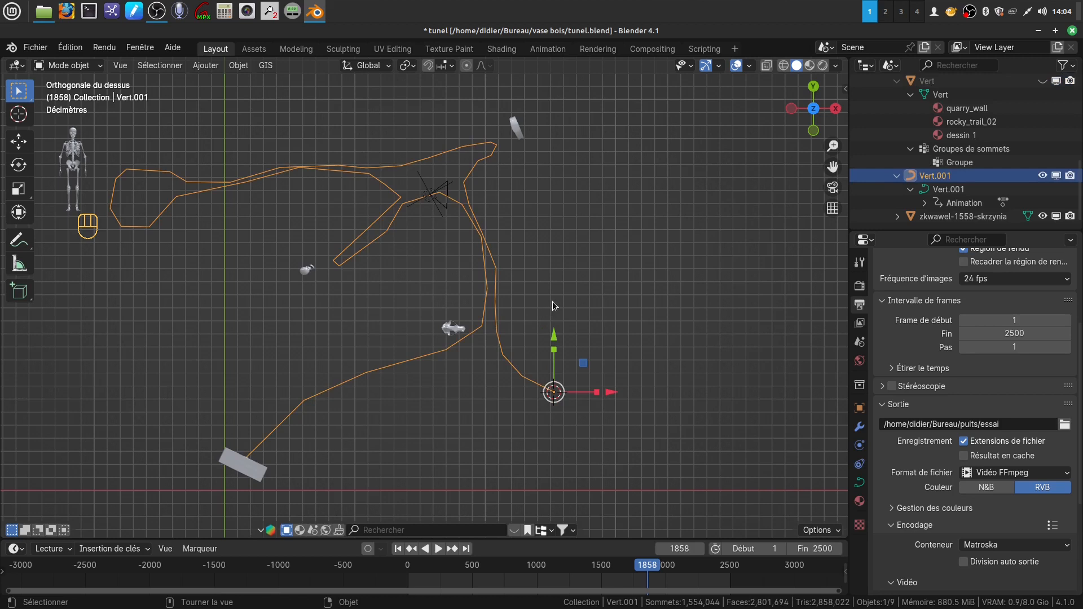
key(x)
click(550, 298)
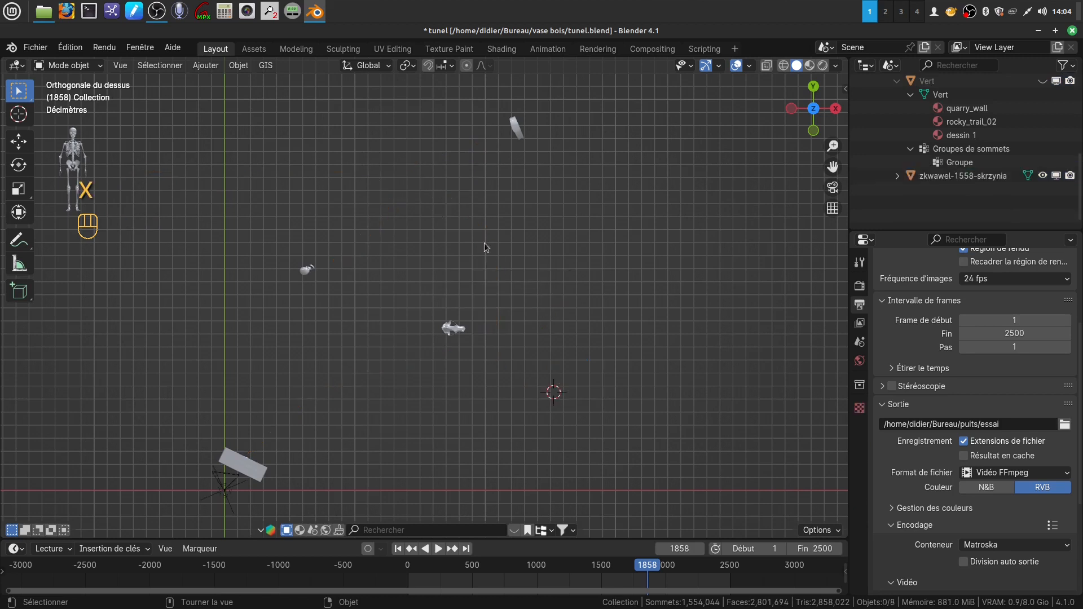
Delete the old Objet vide empty located at the world origin.
scroll(510, 396, down, 2)
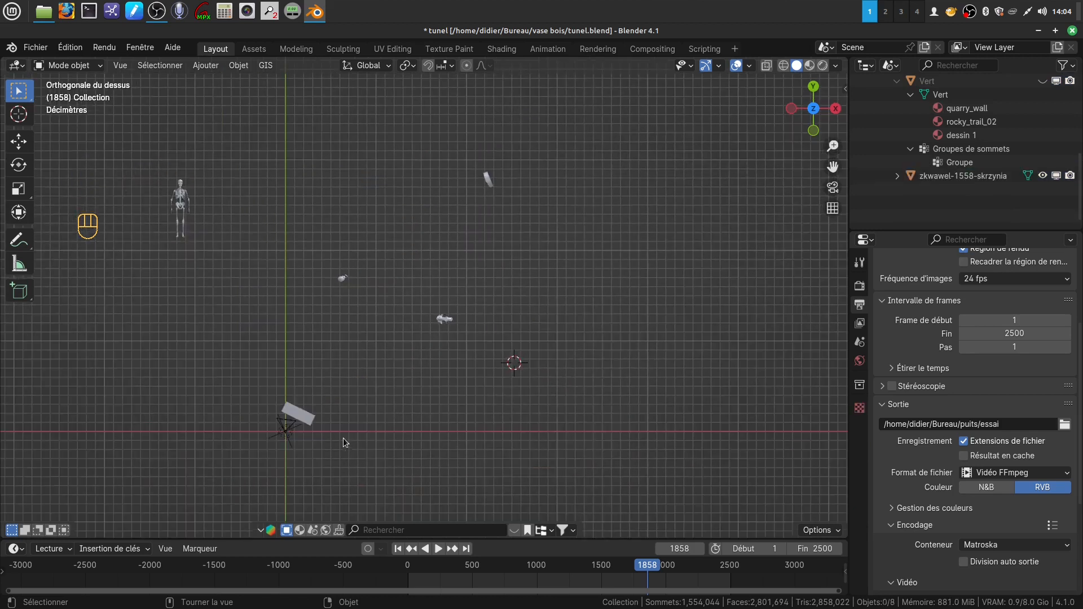
click(284, 433)
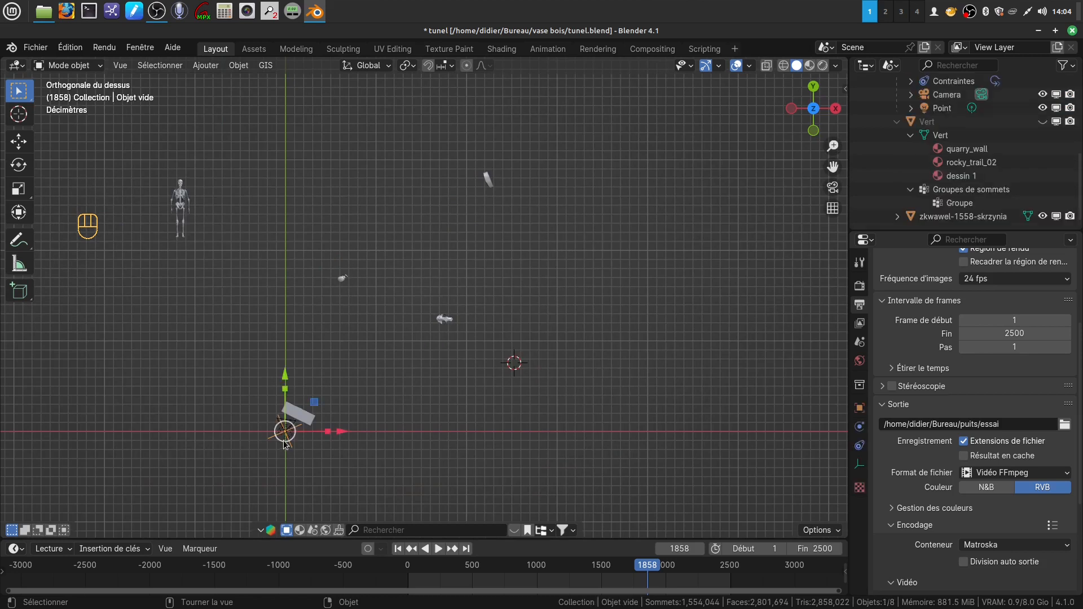
key(x)
click(528, 461)
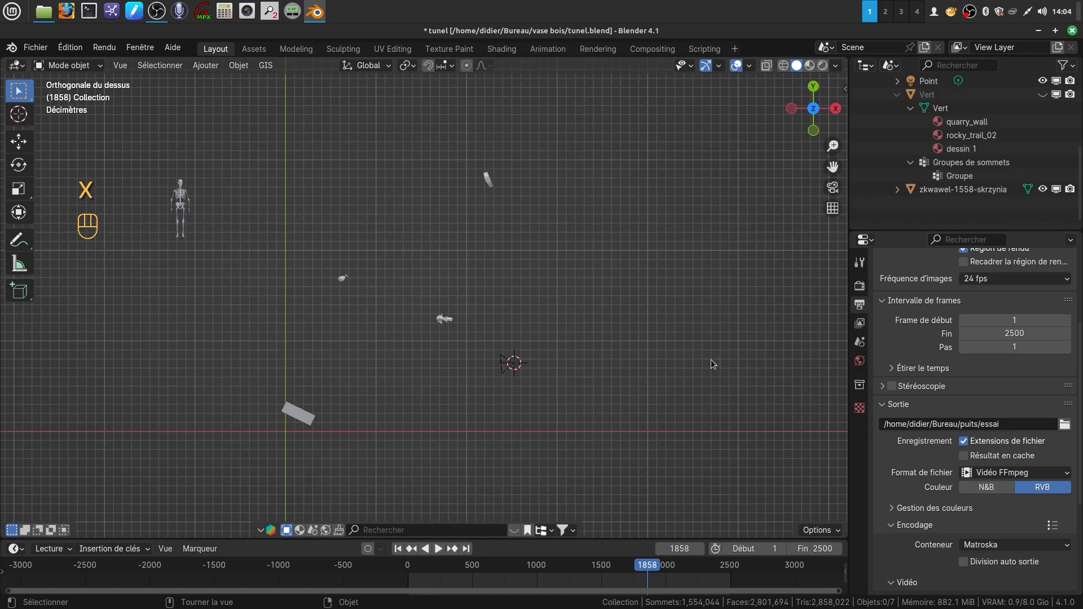
Select the Point light in the outliner and delete it from the scene.
scroll(981, 197, up, 2)
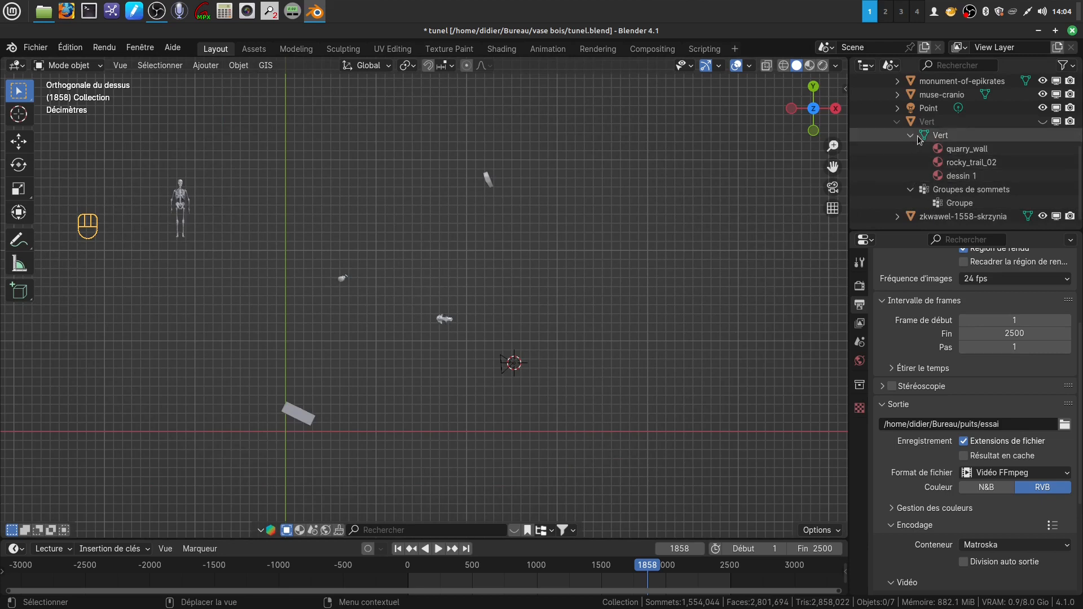
scroll(956, 166, up, 2)
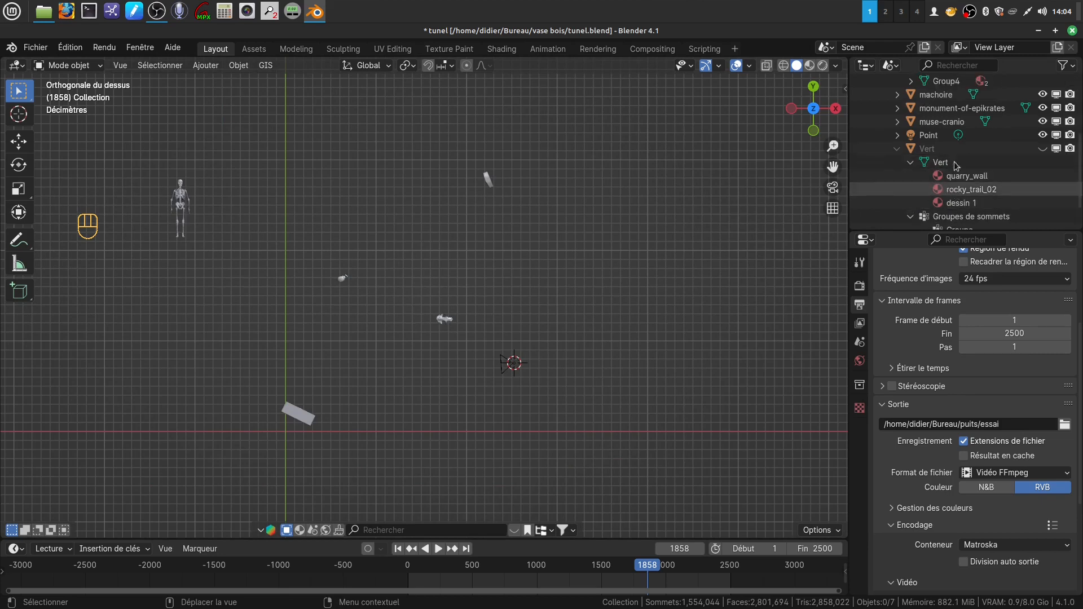
scroll(953, 165, up, 2)
click(939, 163)
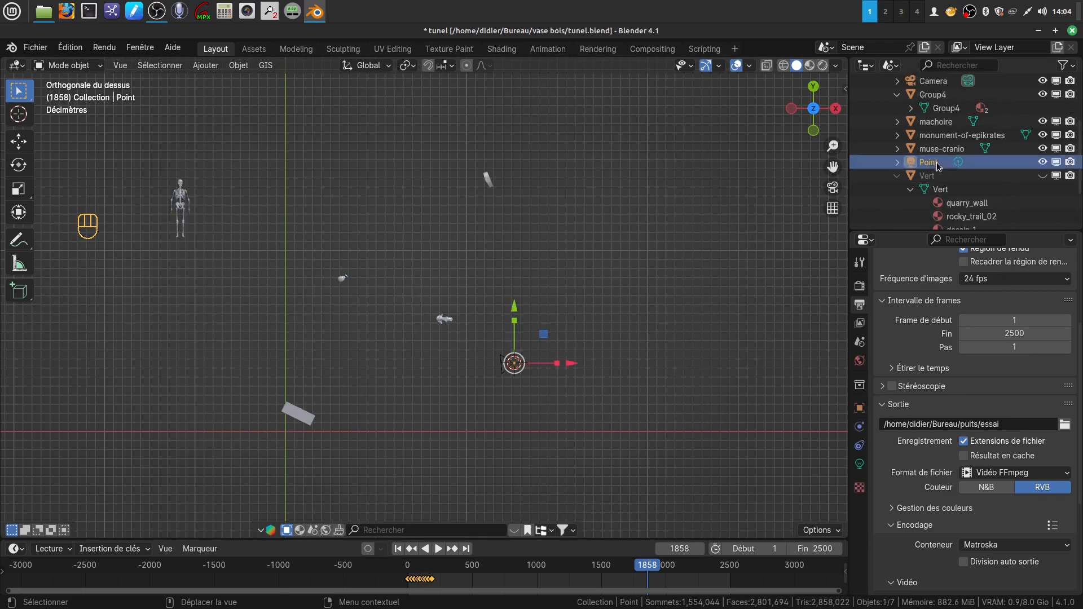
right_click(938, 164)
click(933, 189)
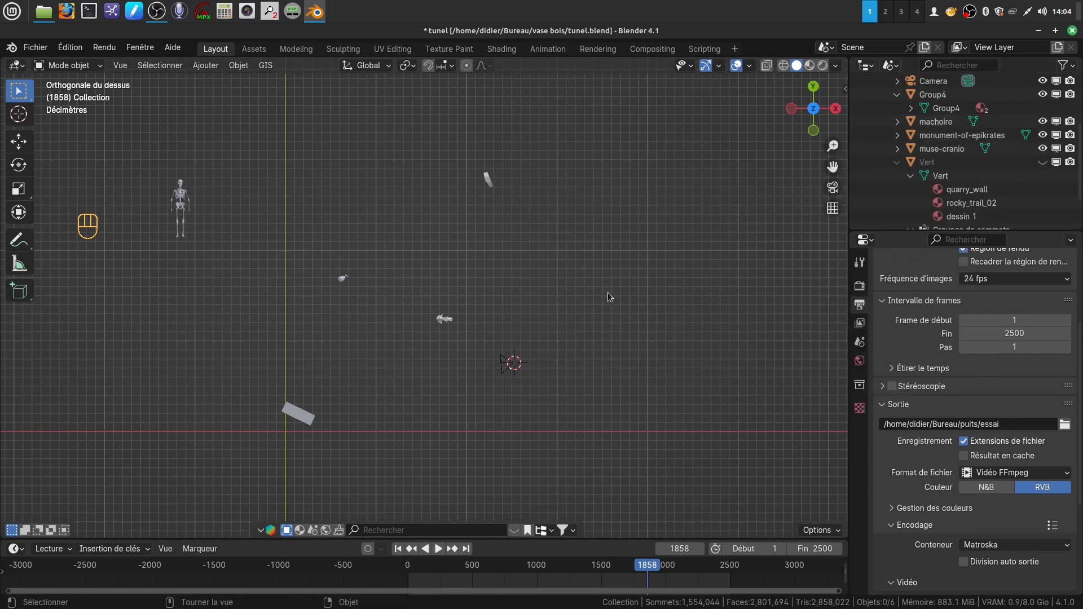
Reveal the hidden Vert tunnel mesh and clear the selection.
scroll(591, 344, up, 1)
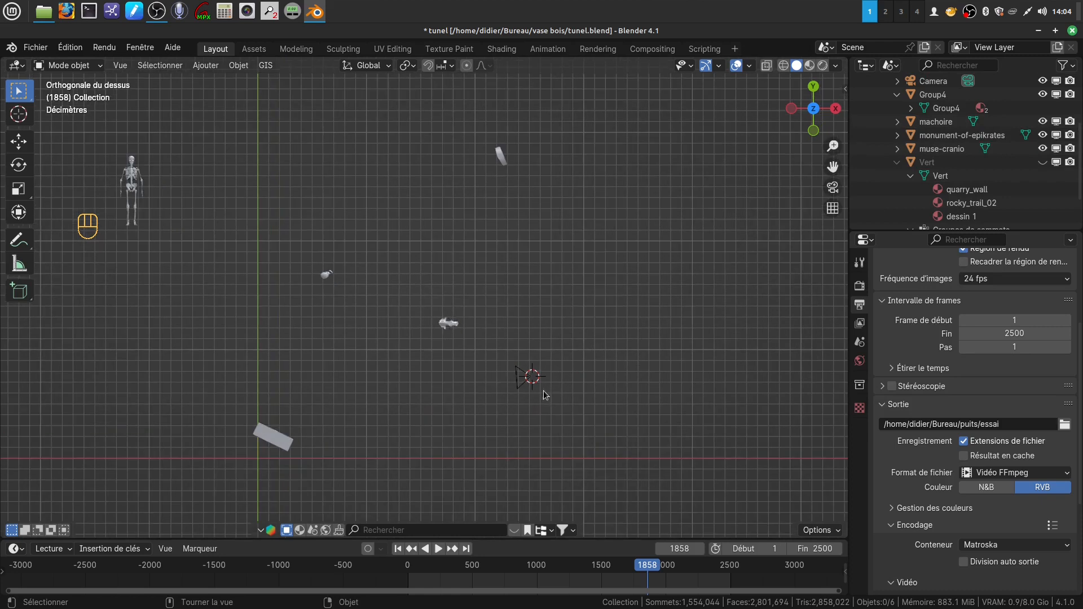
scroll(502, 296, down, 1)
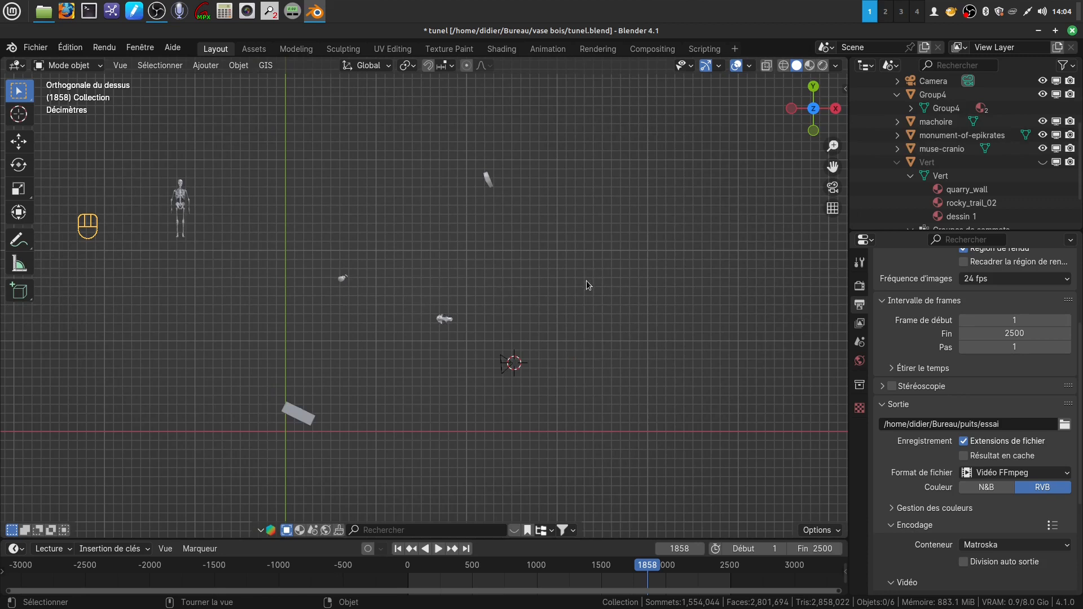
key(alt)
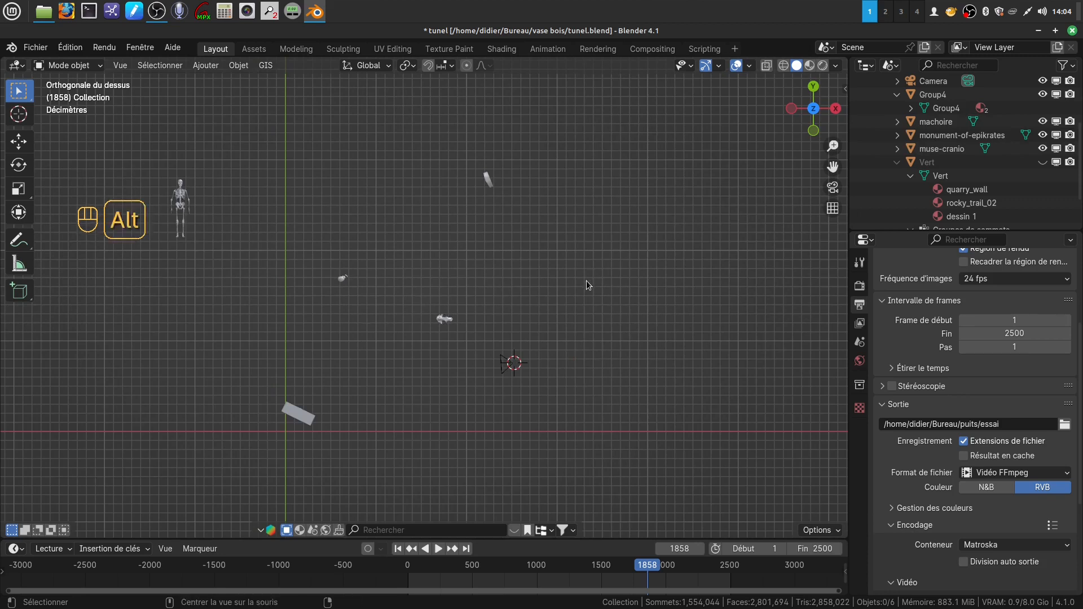
key(alt+h)
shift+middle_drag(586, 280, 654, 285)
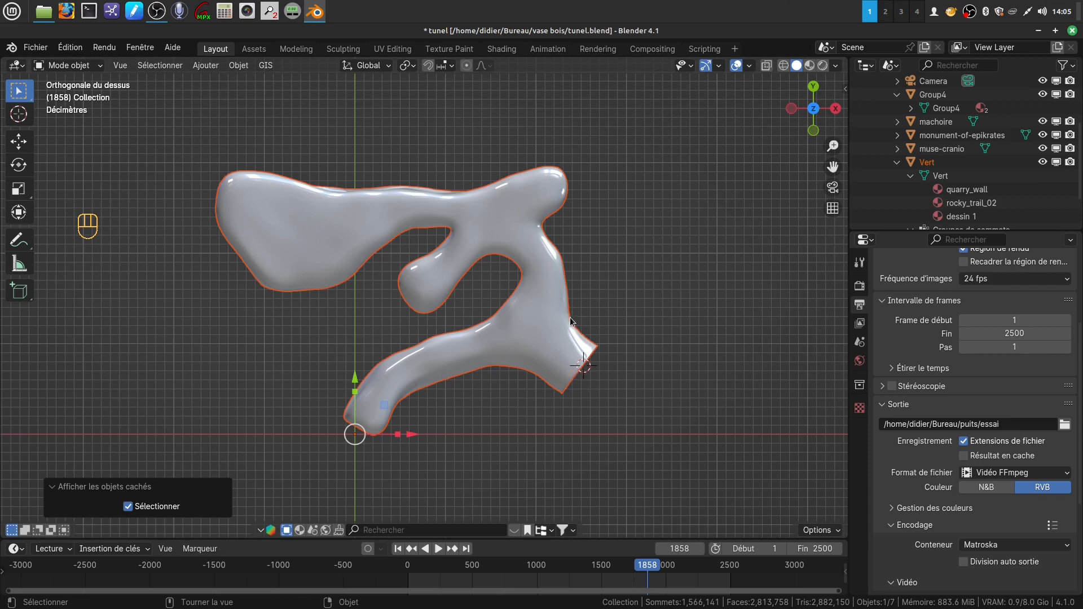
click(625, 323)
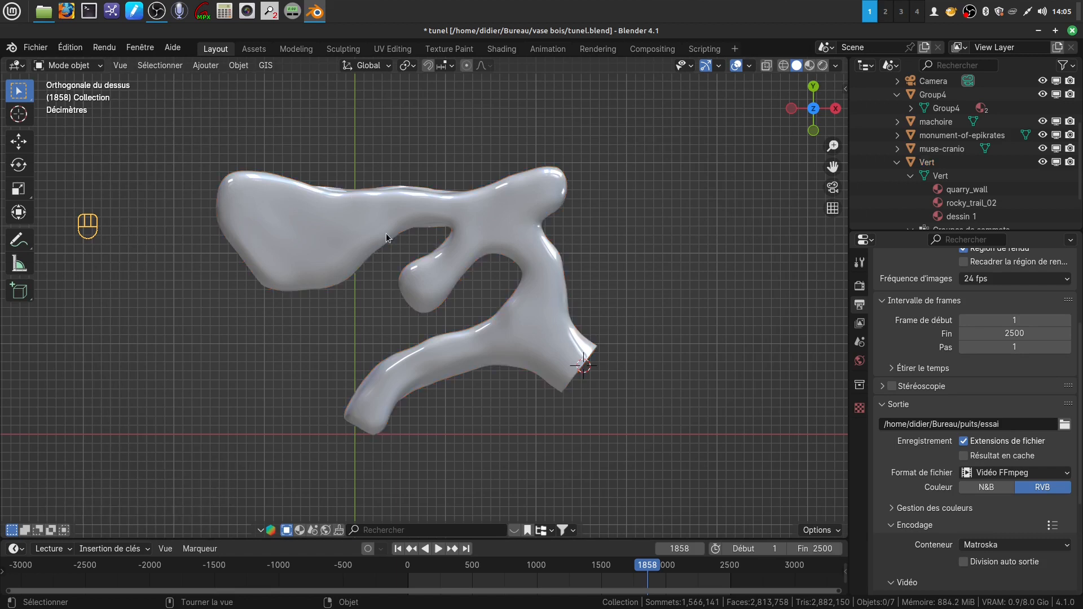
right_click(969, 12)
click(973, 95)
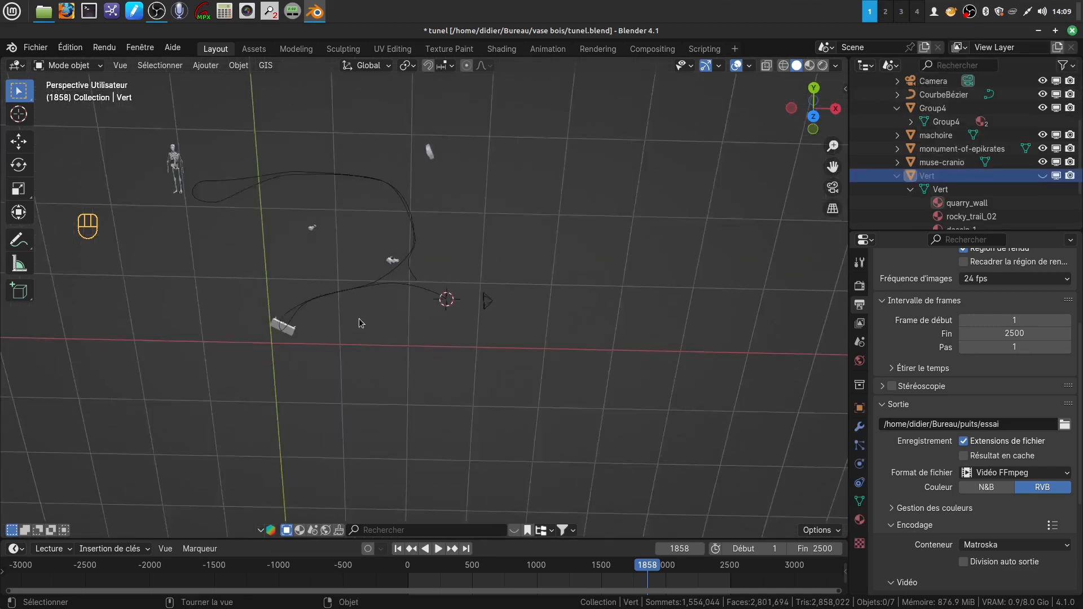
Unhide the Vert tunnel mesh around the new CourbeBézier path.
shift+middle_drag(359, 318, 512, 390)
scroll(415, 338, up, 3)
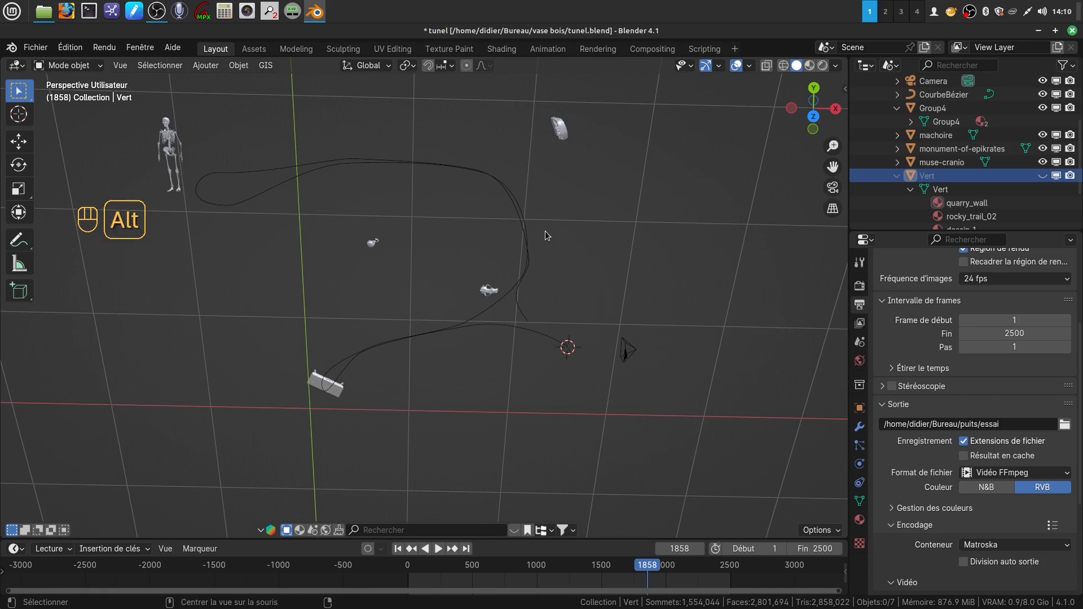
key(alt+h)
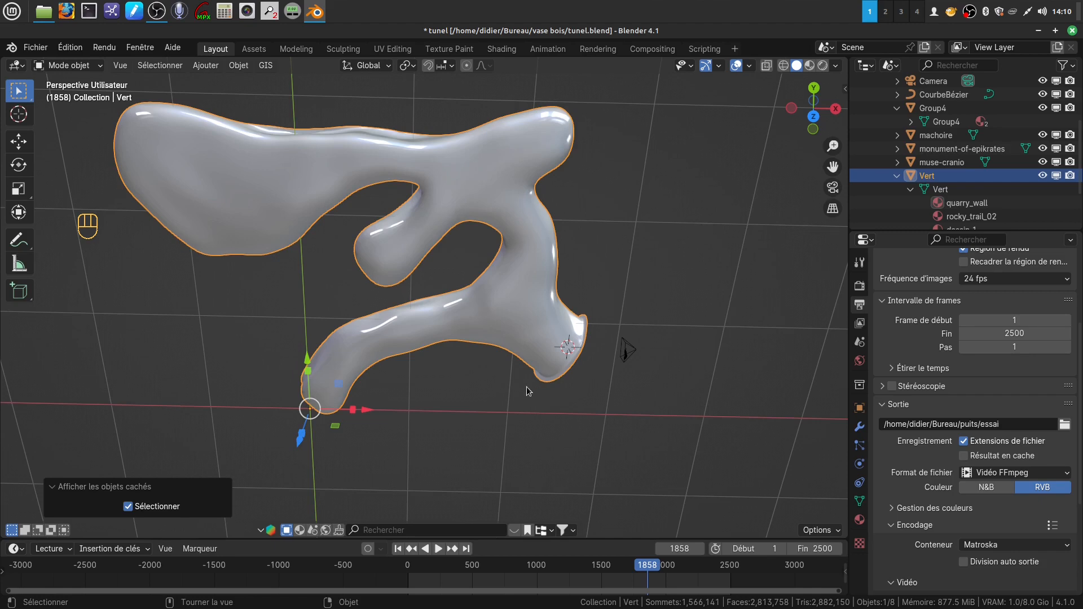
Select the CourbeBézier curve at the tunnel mouth and set its path animation length to 2500 frames.
middle_drag(529, 391, 454, 289)
scroll(484, 353, up, 3)
middle_drag(491, 364, 523, 327)
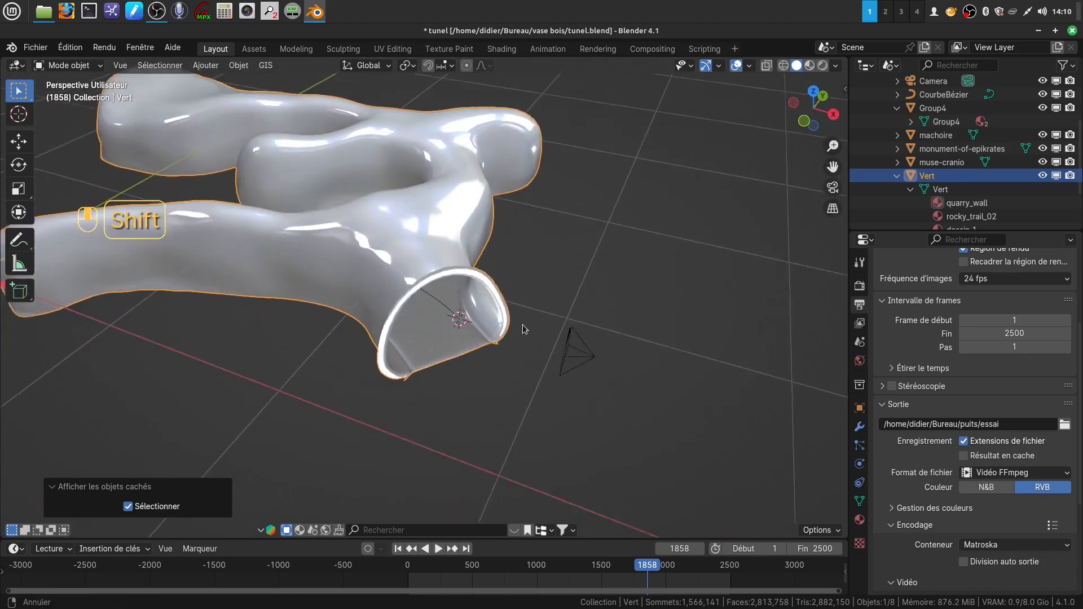
click(509, 360)
click(460, 301)
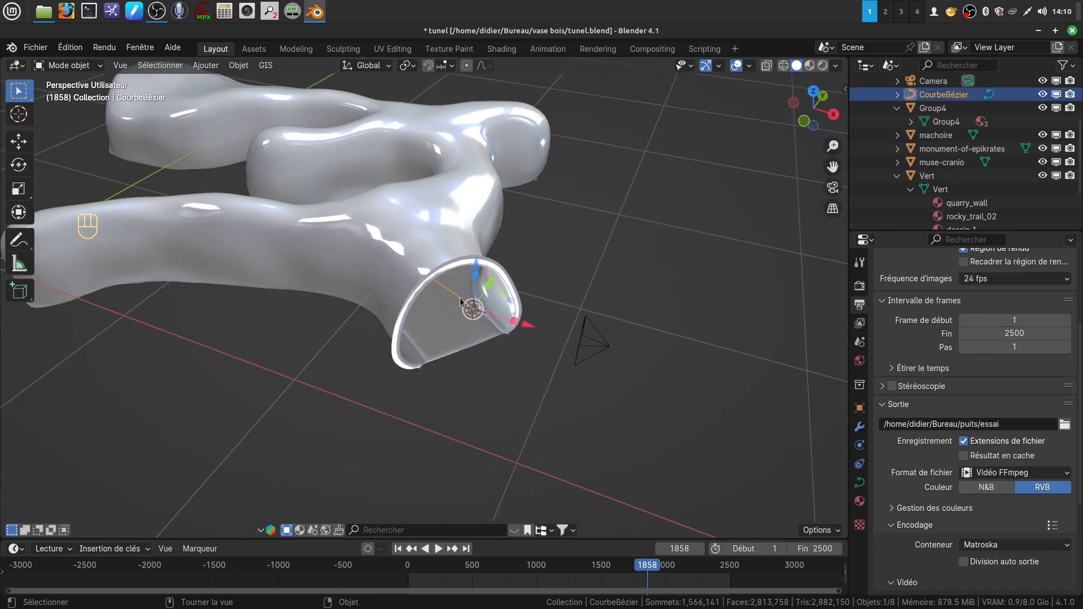
click(859, 482)
scroll(965, 499, down, 1)
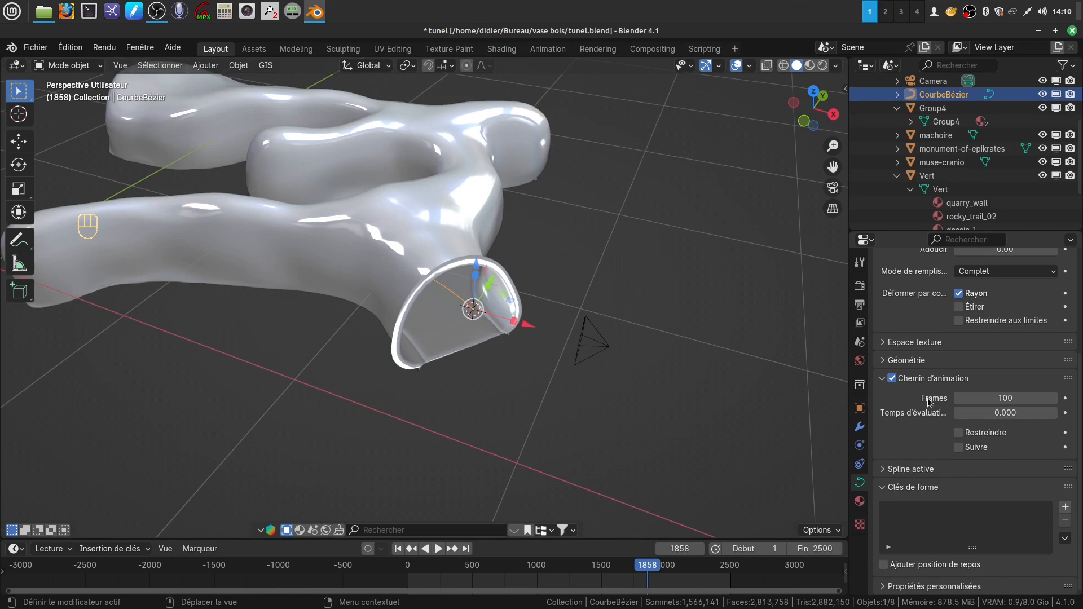
click(999, 400)
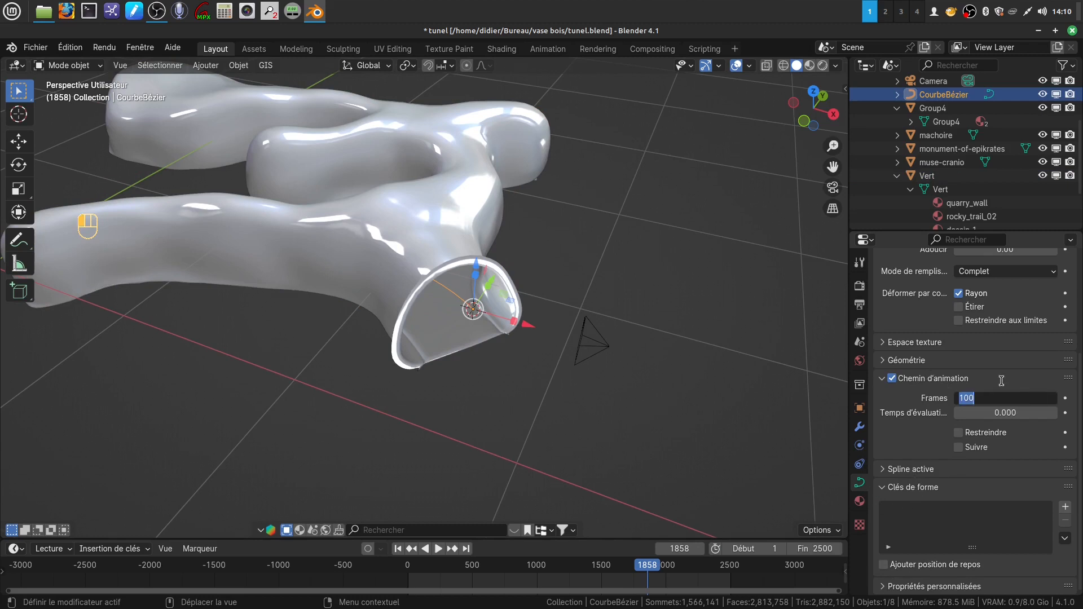
key(BackSpace)
text(2500)
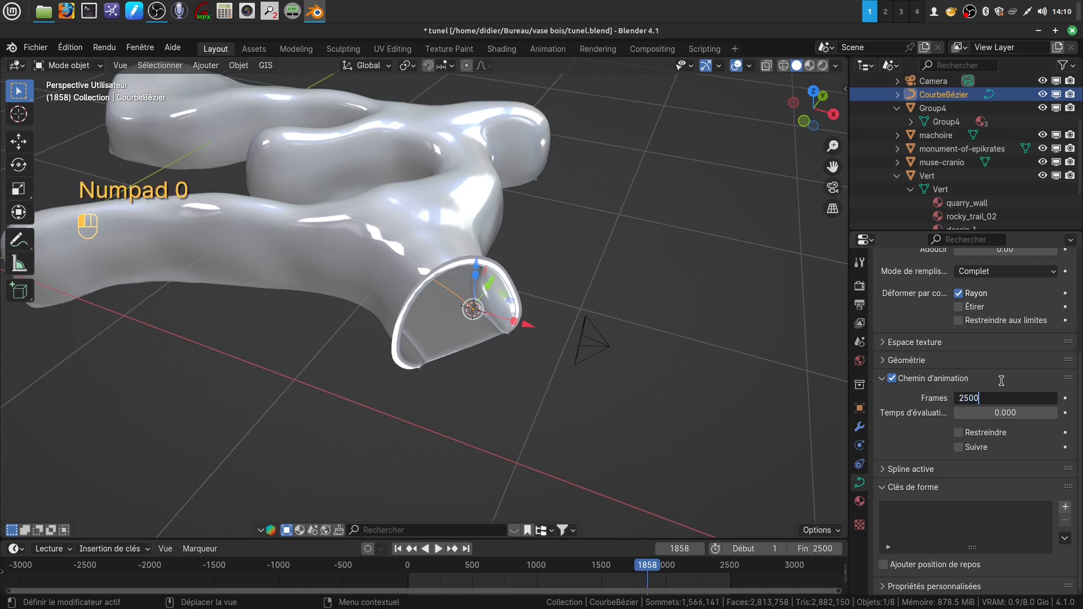
click(788, 397)
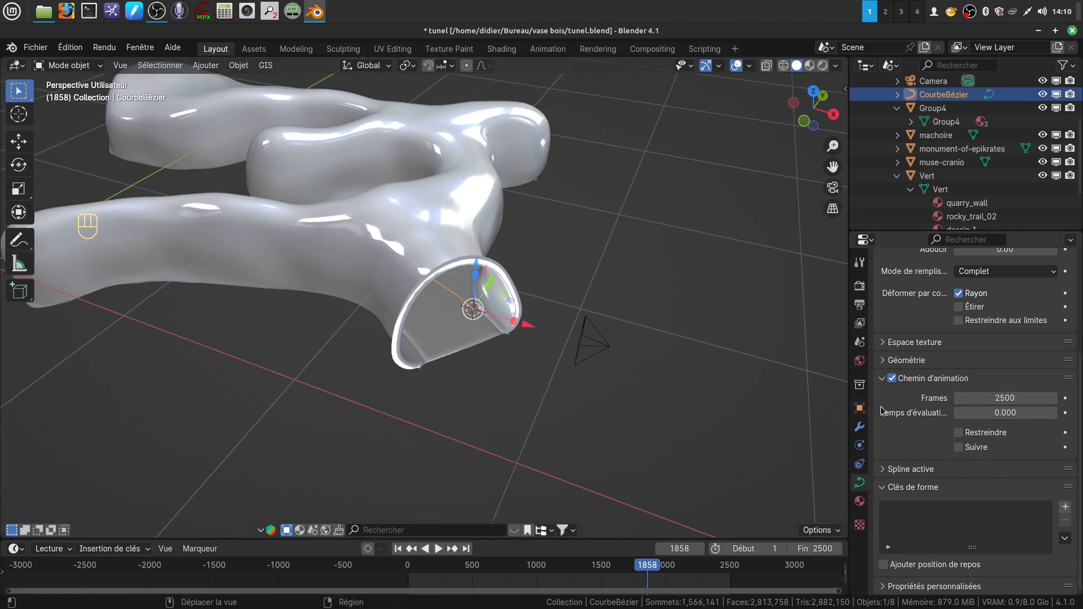
Add a plain axes empty at the 3D cursor in the tunnel mouth with a radius of 0.3 m.
click(519, 405)
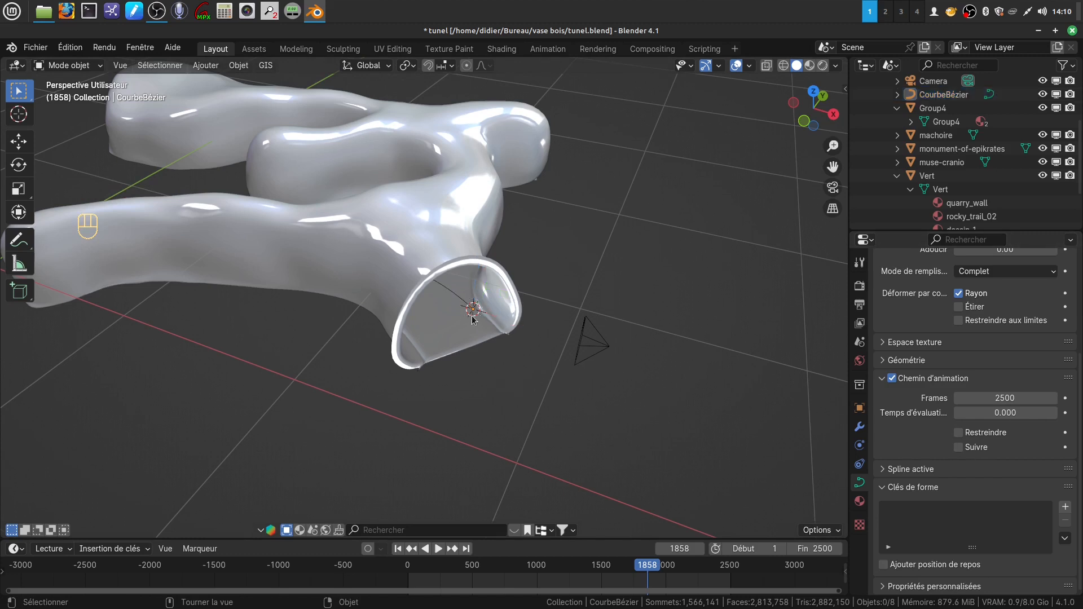
click(205, 65)
mouse_move(214, 81)
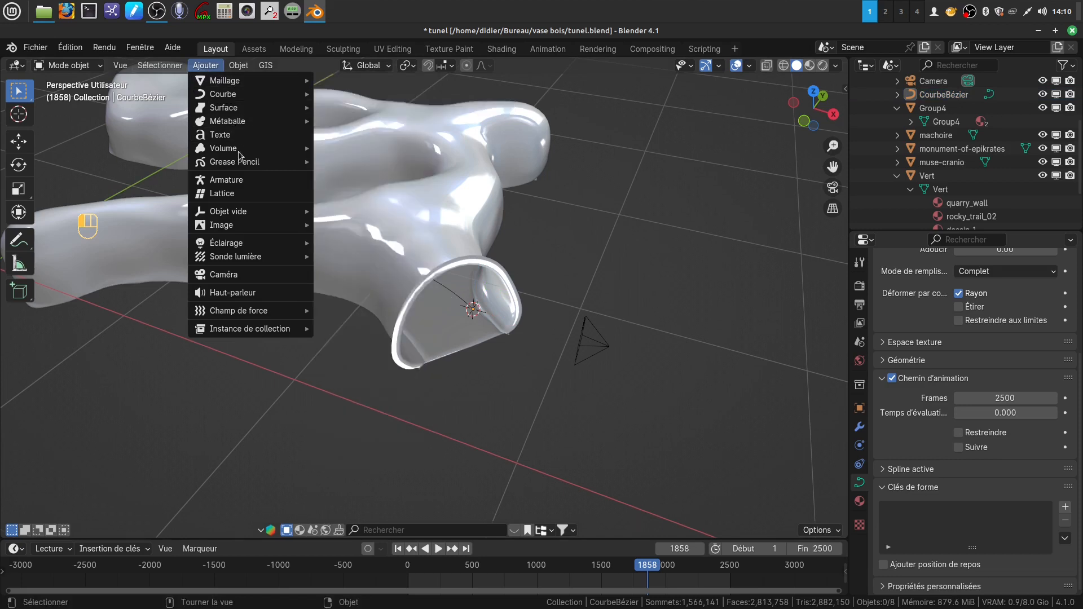
mouse_move(240, 226)
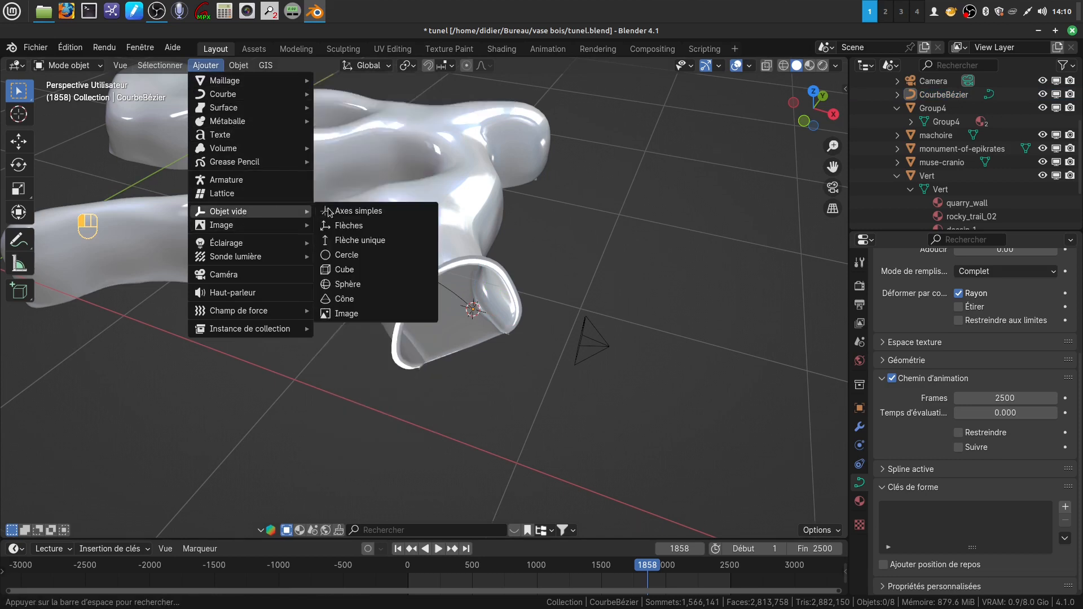
click(370, 215)
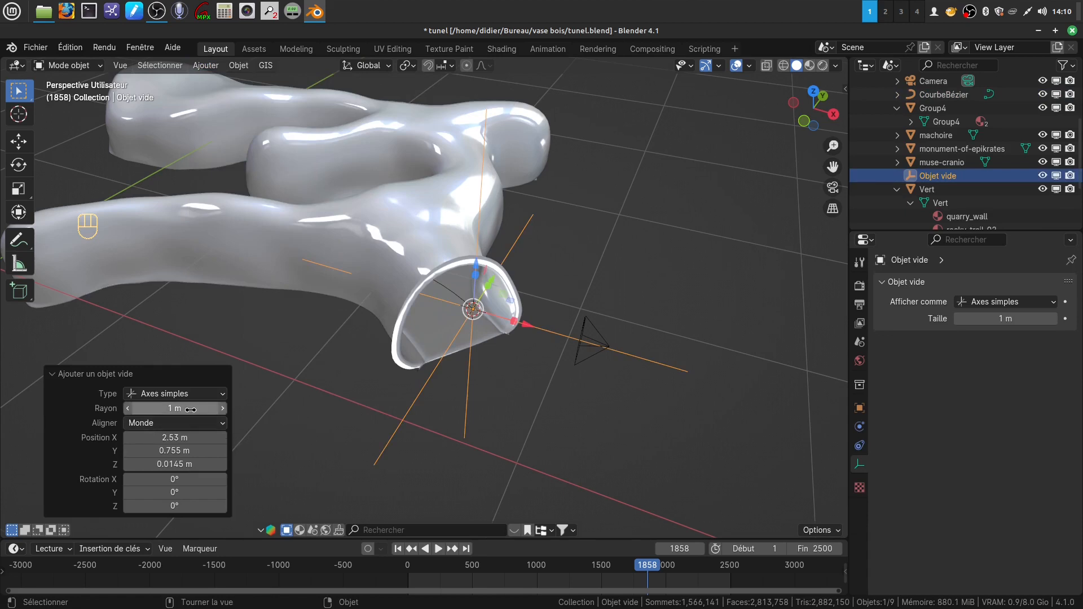
drag(191, 409, 116, 409)
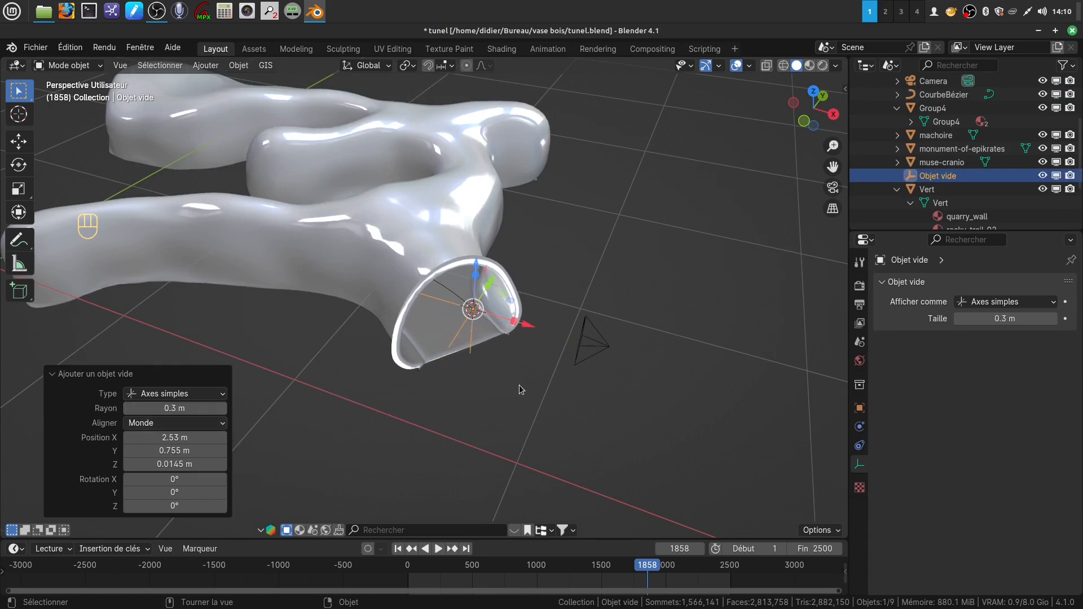
Add a Suivre le chemin constraint to the new Objet vide with CourbeBézier as its target.
shift+middle_drag(519, 389, 500, 402)
scroll(540, 463, up, 1)
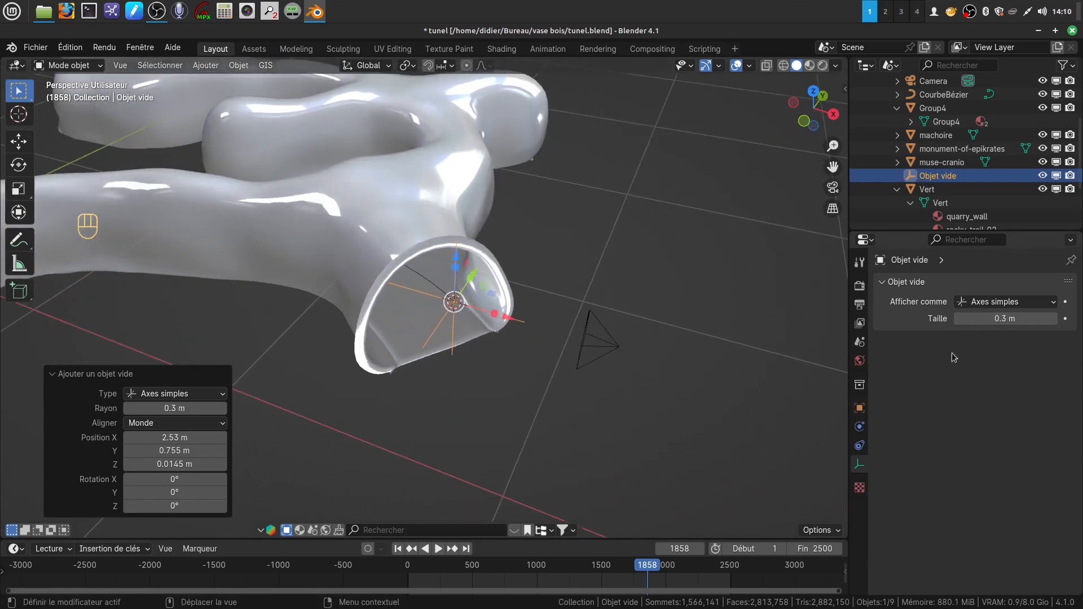
click(860, 448)
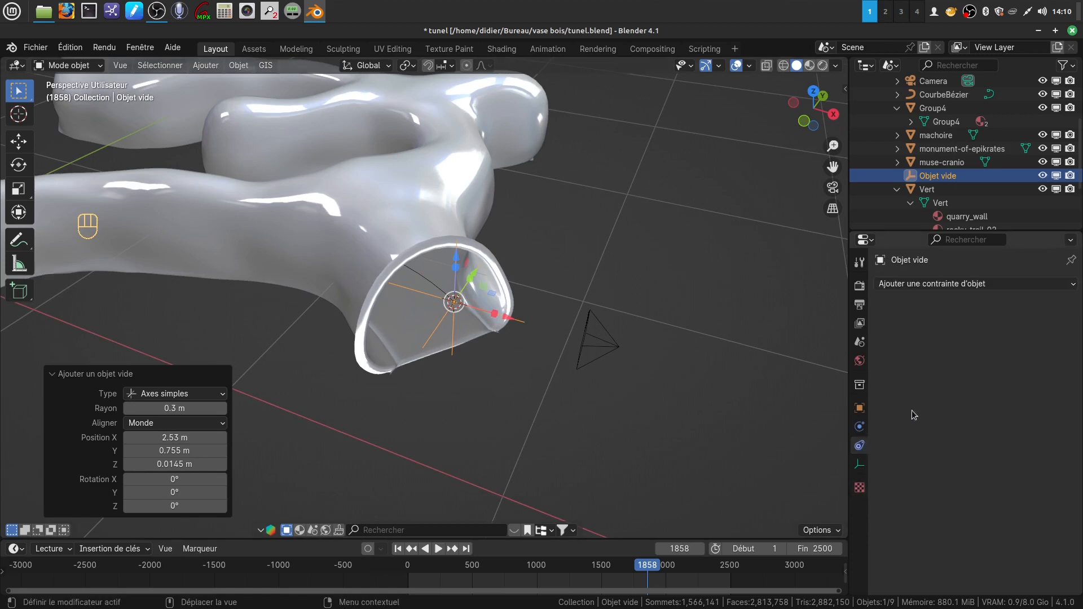
click(1073, 286)
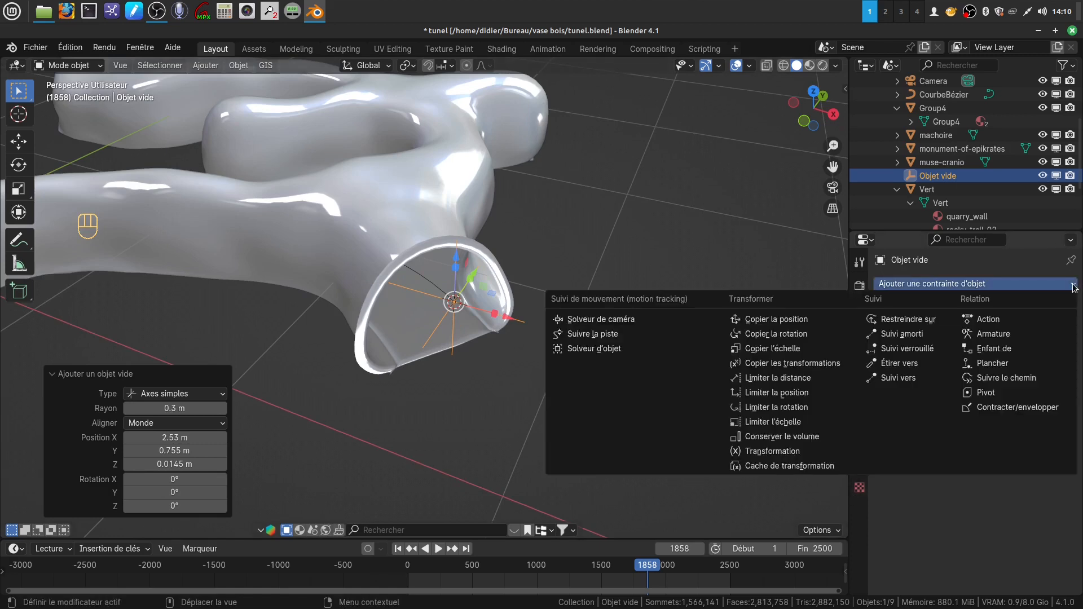
click(1014, 382)
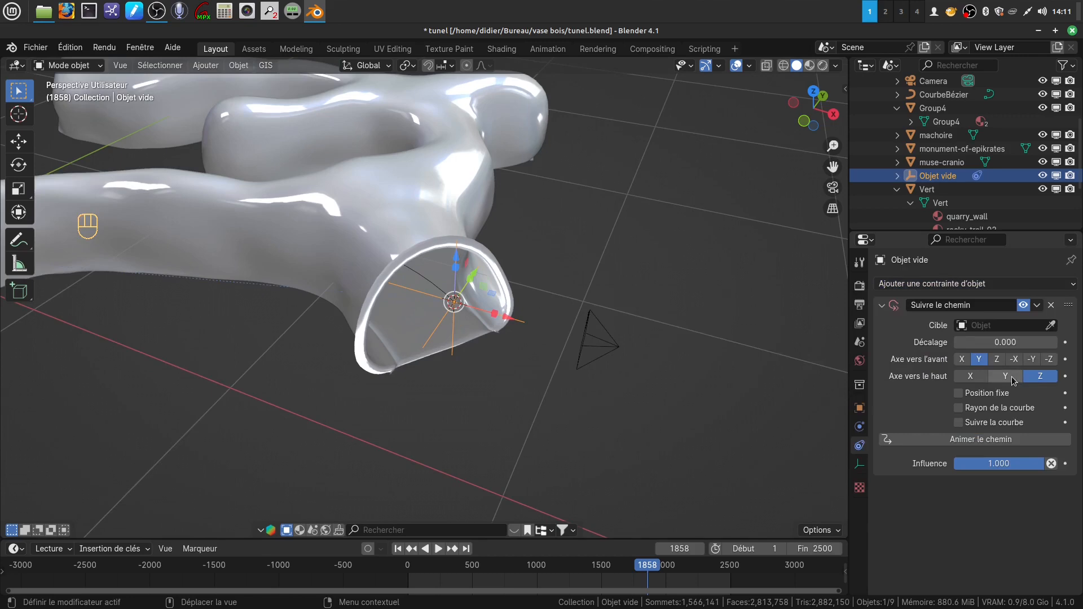
click(961, 326)
click(957, 345)
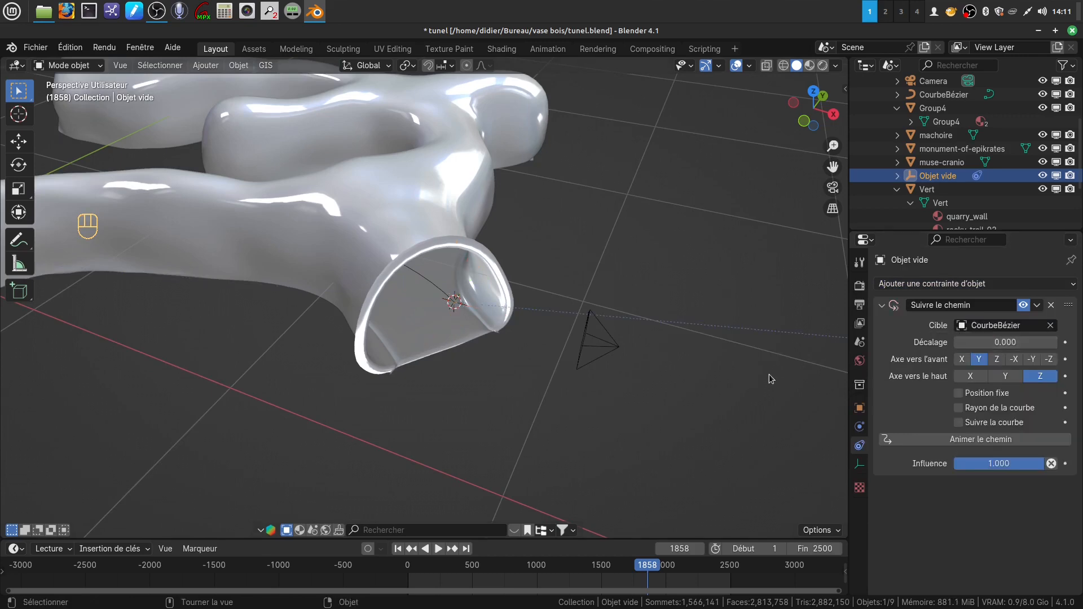
In top view, move Objet vide about -2.52 m in X and -0.76 m in Y onto the curve's start at the tunnel mouth.
scroll(744, 399, down, 3)
scroll(735, 389, down, 2)
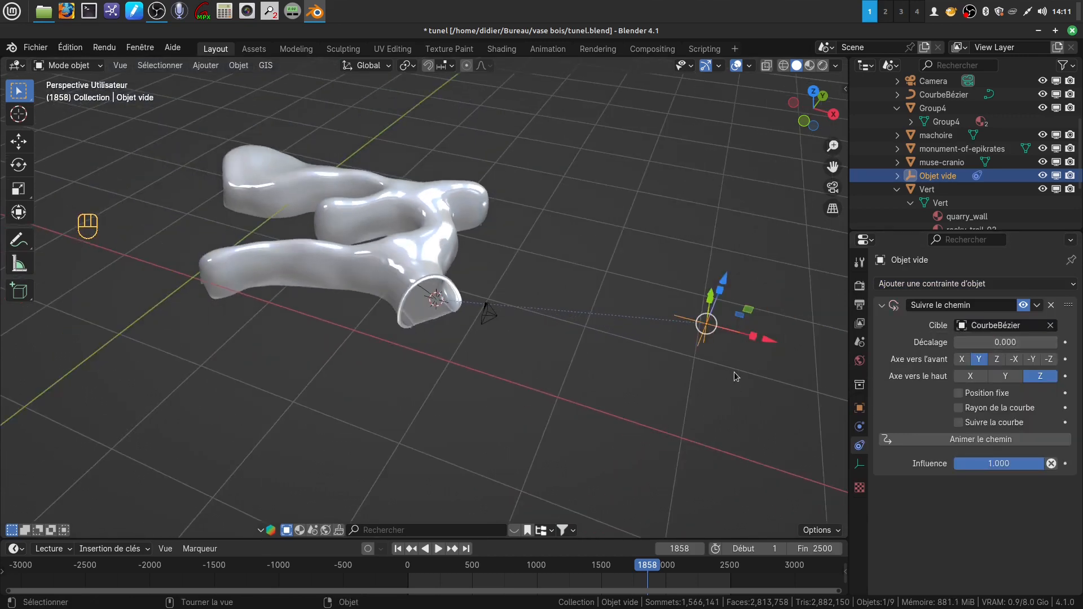
key(KP_7)
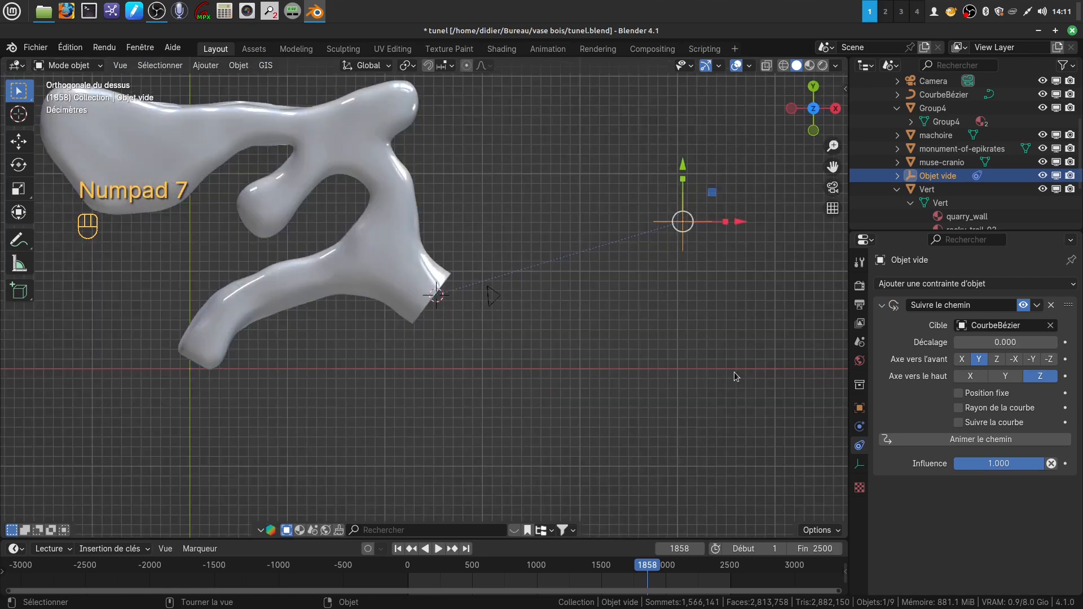
key(g)
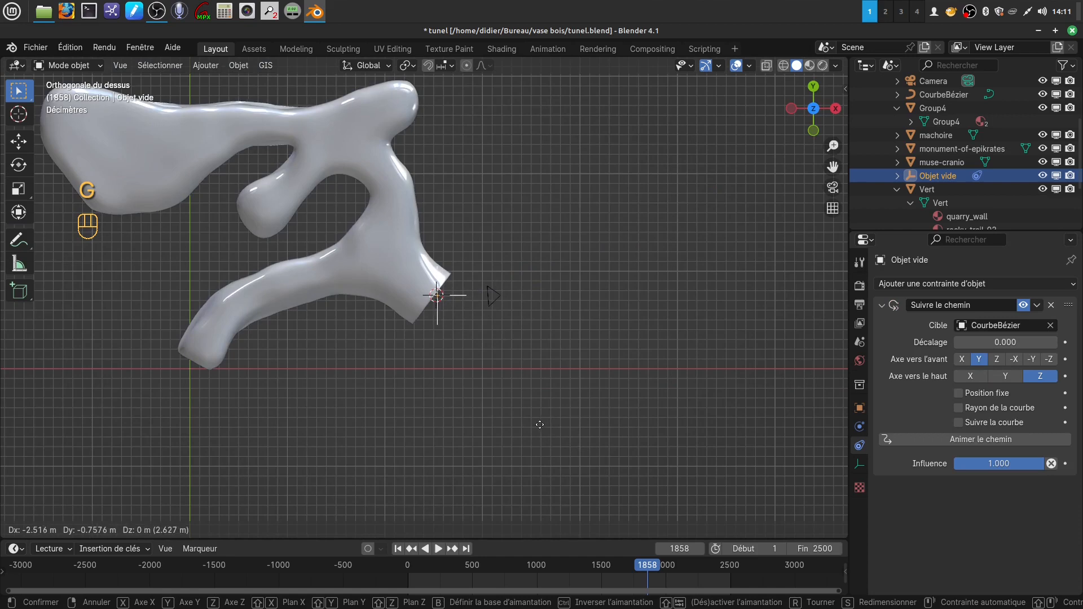
click(540, 424)
middle_drag(556, 363, 537, 376)
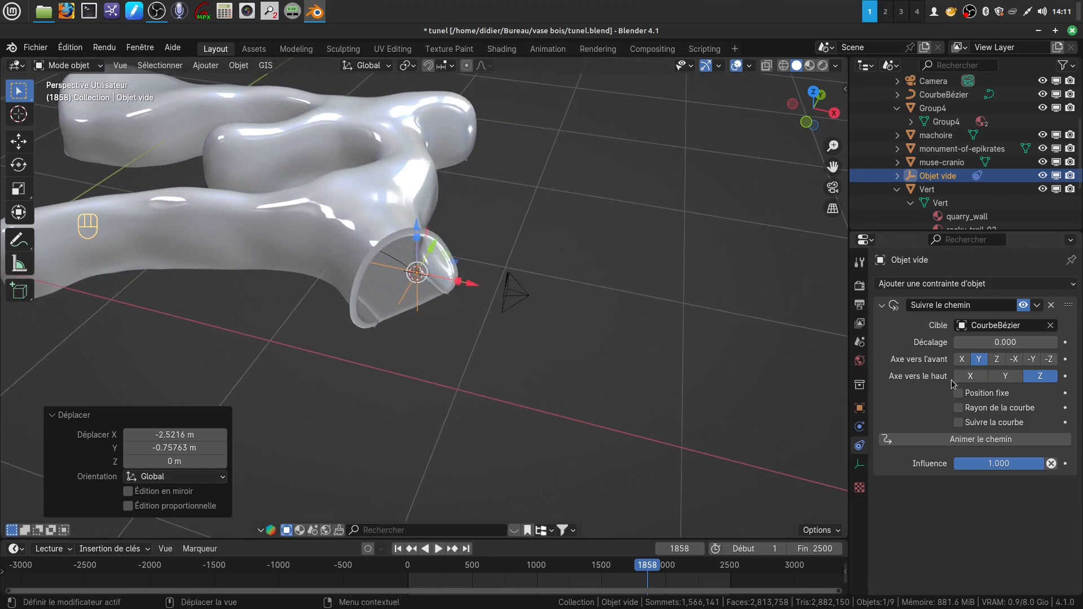
Enable Suivre la courbe on Objet vide's Suivre le chemin constraint, enlarge the timeline and animate the path.
click(958, 423)
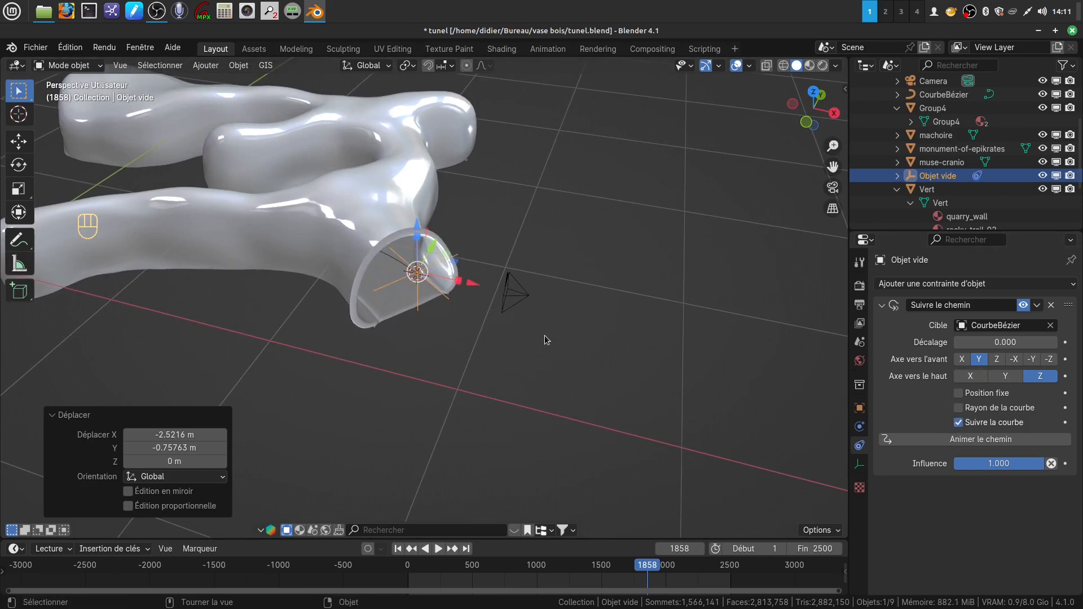
middle_drag(544, 336, 539, 339)
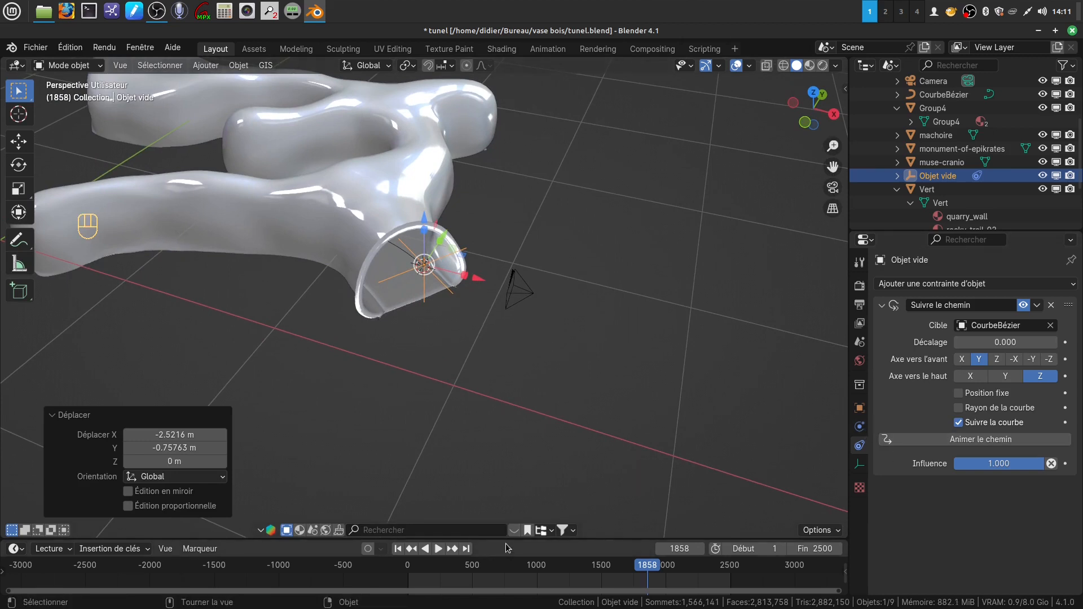
drag(510, 539, 518, 436)
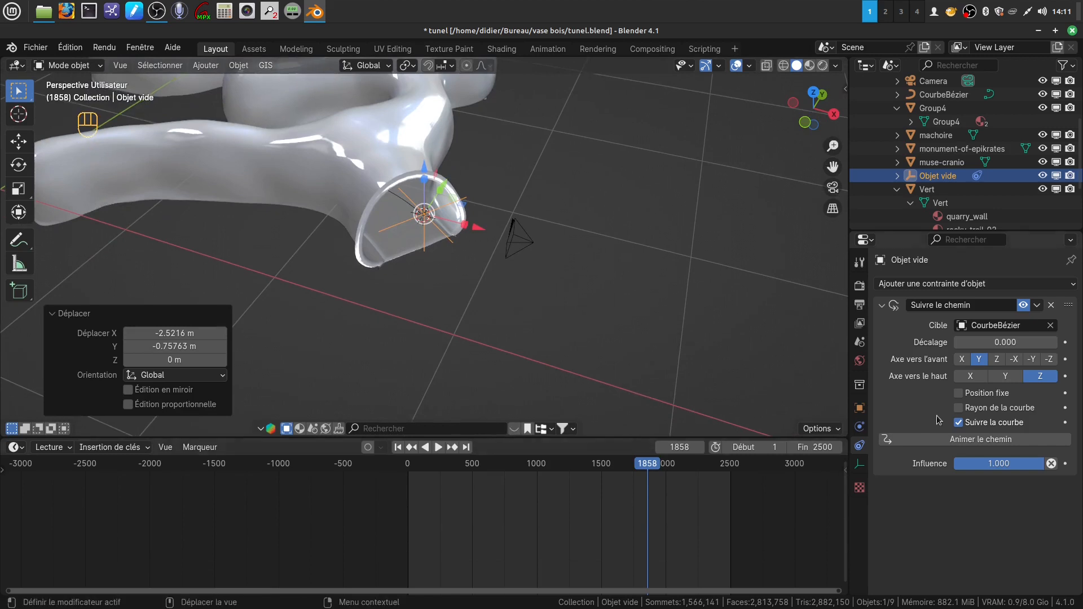
click(965, 441)
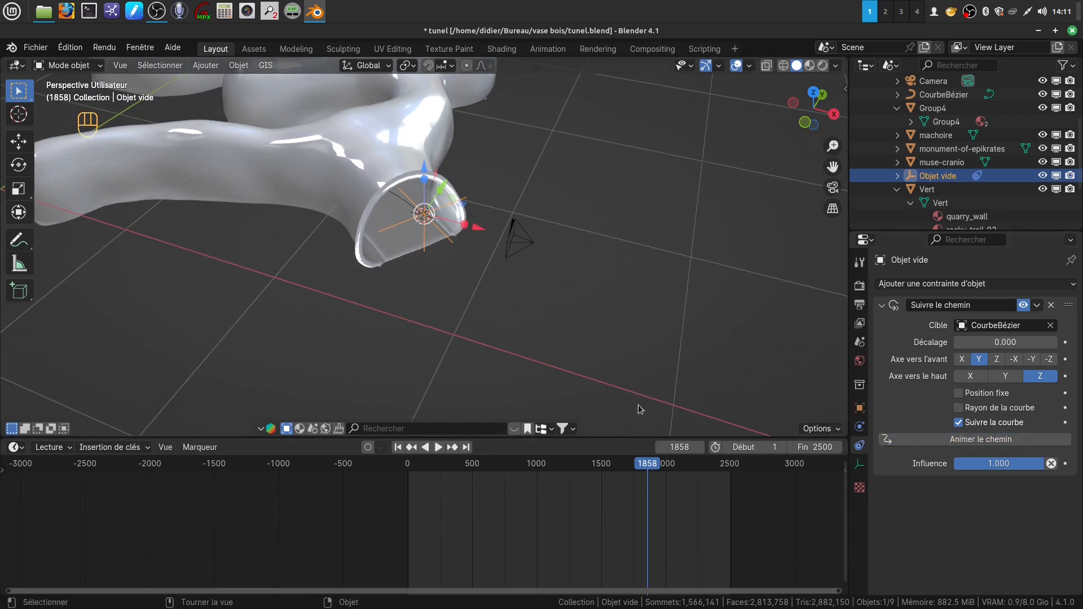
Return to frame 0, run Animer le chemin again and briefly play the animation to check Objet vide's movement.
key(space)
drag(651, 463, 408, 480)
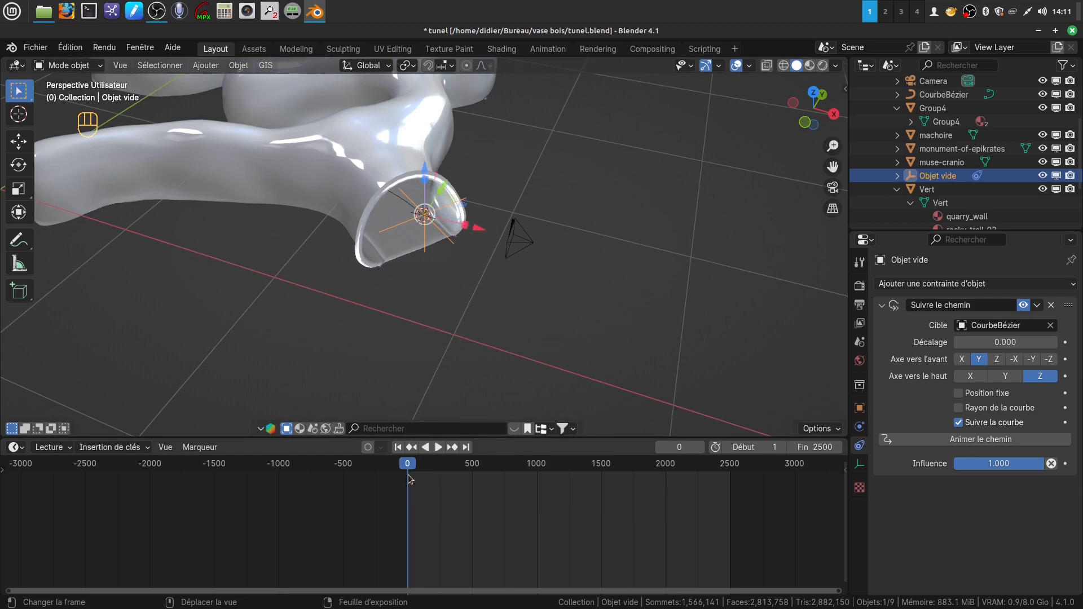
key(space)
click(977, 440)
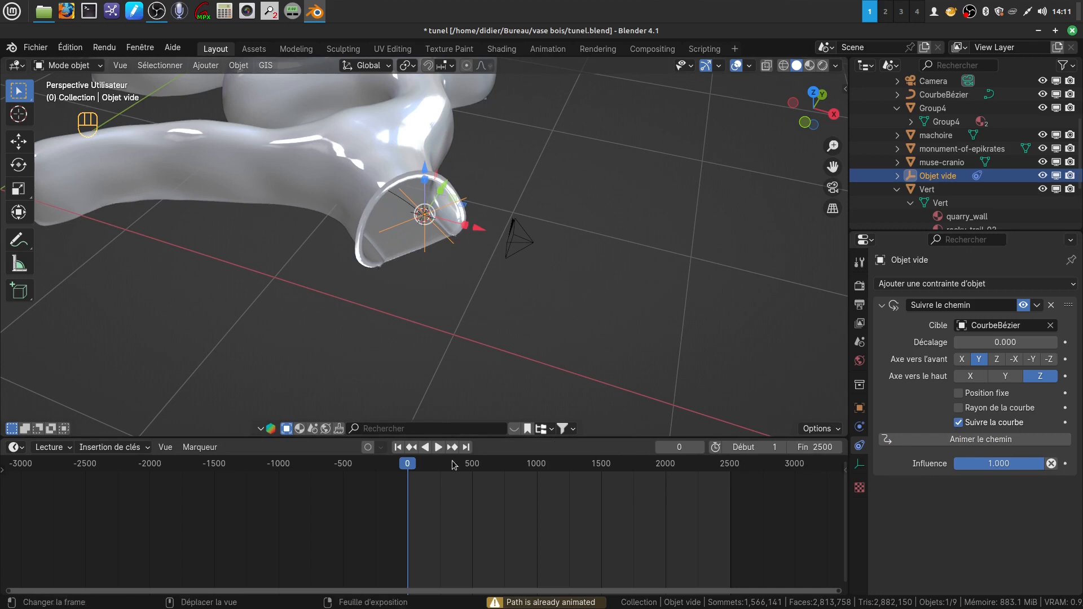
click(439, 448)
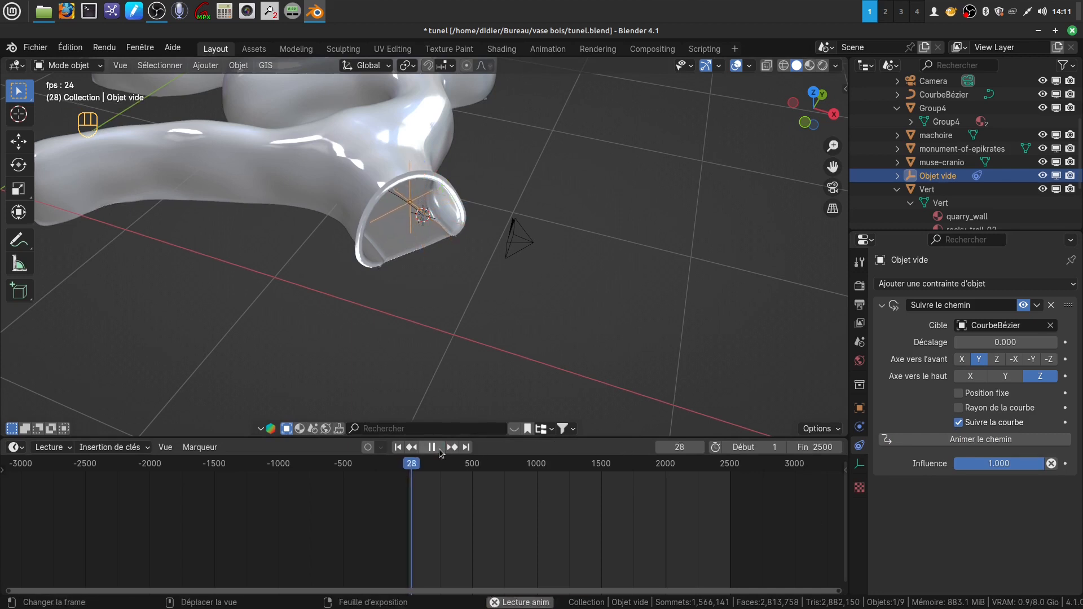
key(Escape)
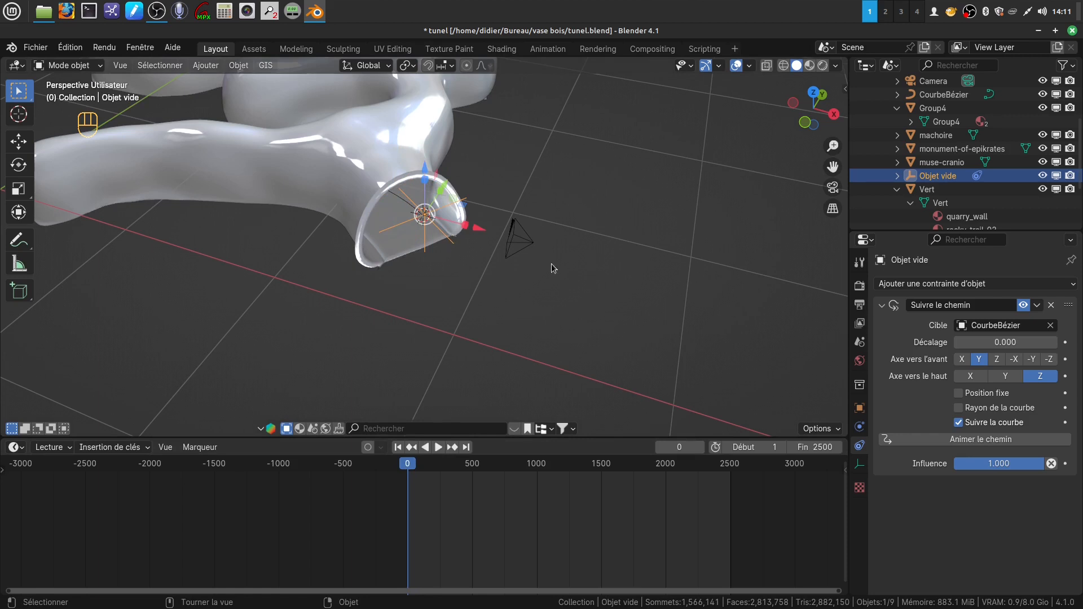
Snap the Camera to the 3D cursor at the tunnel mouth.
click(527, 246)
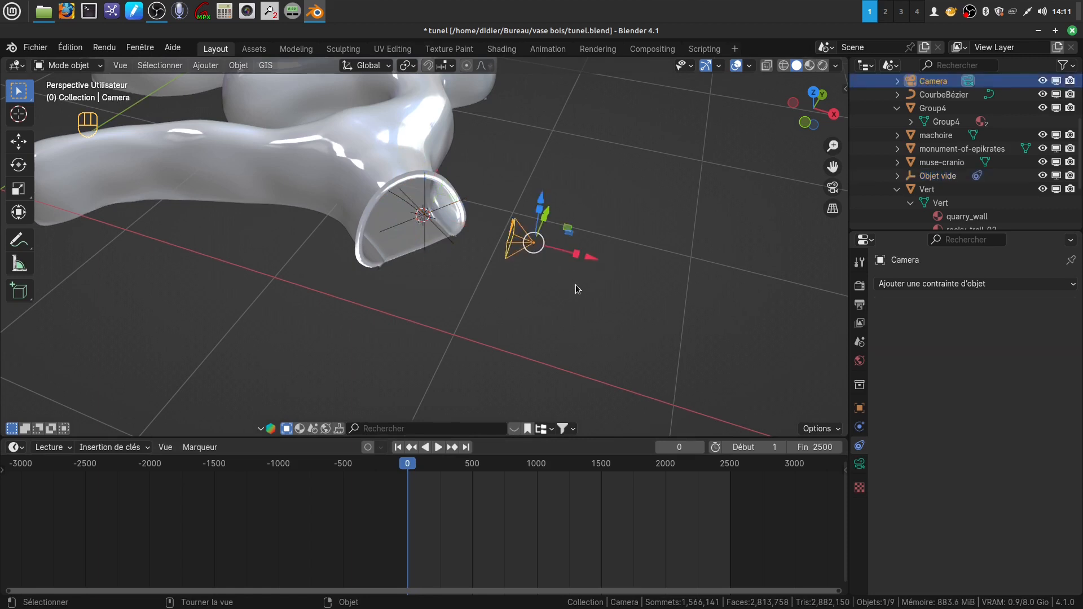
key(shift+s)
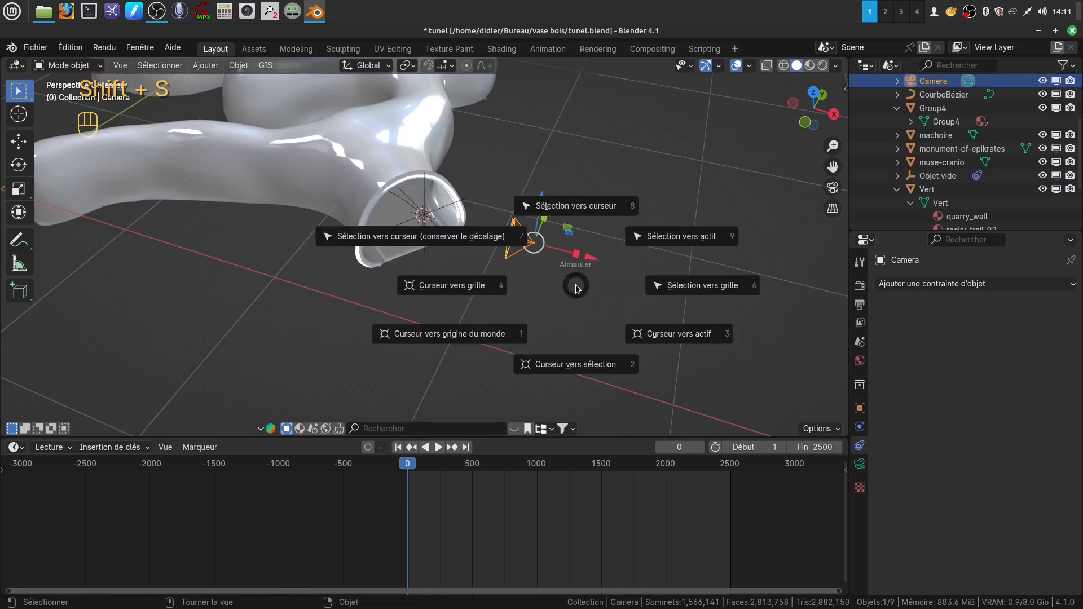
click(601, 211)
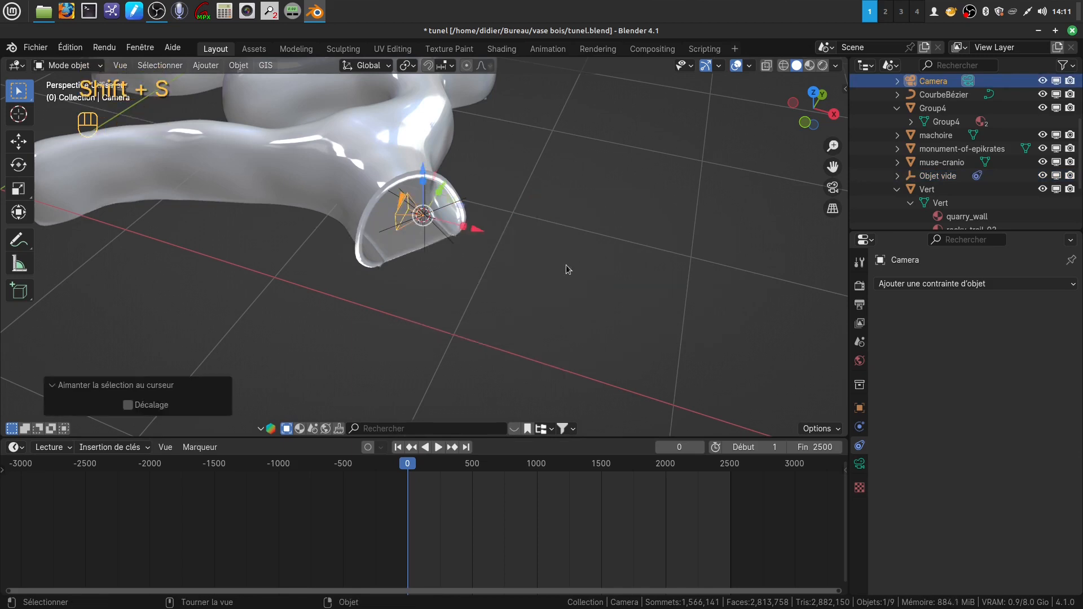
Rotate the Camera about -37.5° around the global Z axis so it faces into the tunnel.
middle_drag(512, 246, 528, 271)
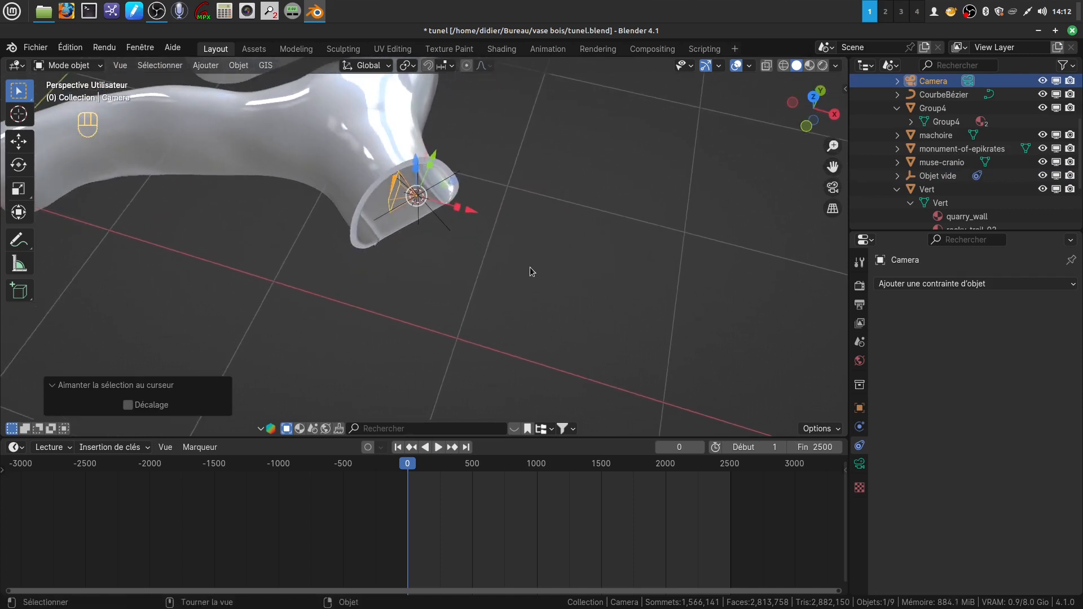
key(r)
key(z)
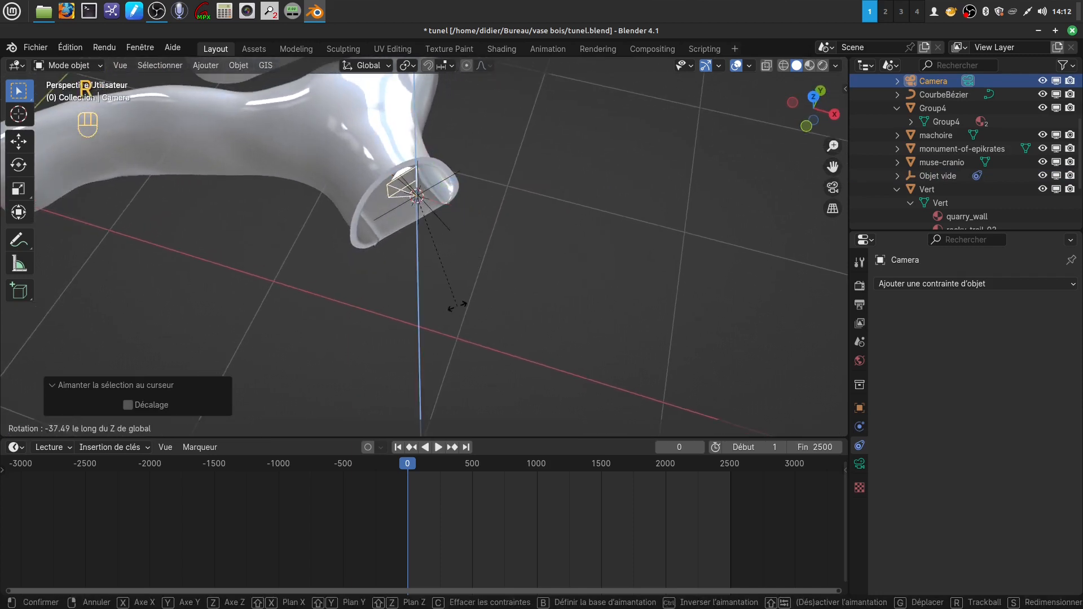
click(458, 306)
middle_drag(452, 239, 476, 241)
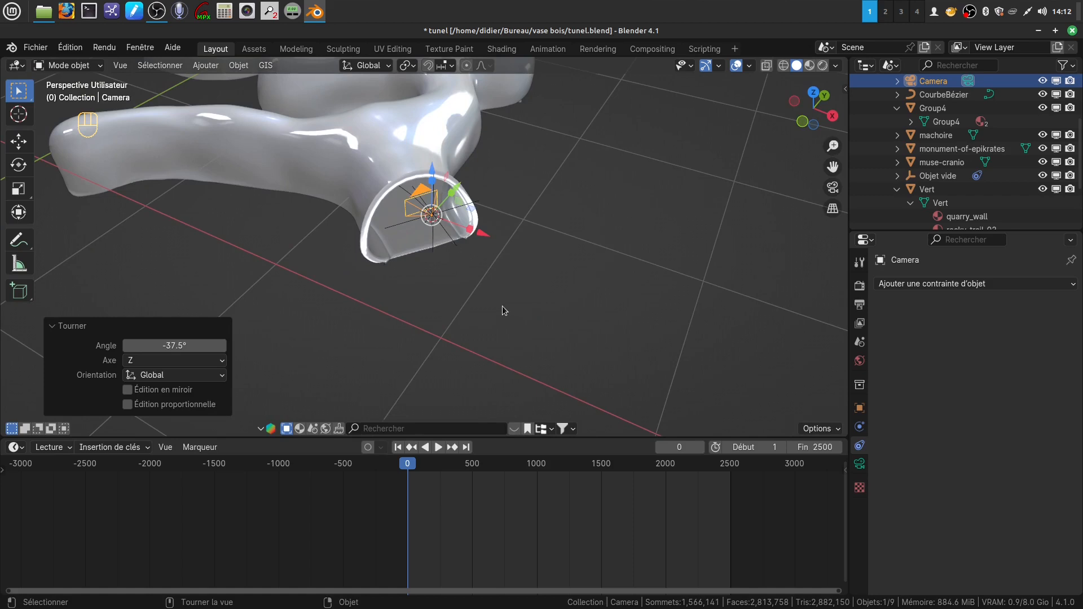
Try to apply rotation and scale to the Camera.
key(ctrl+a)
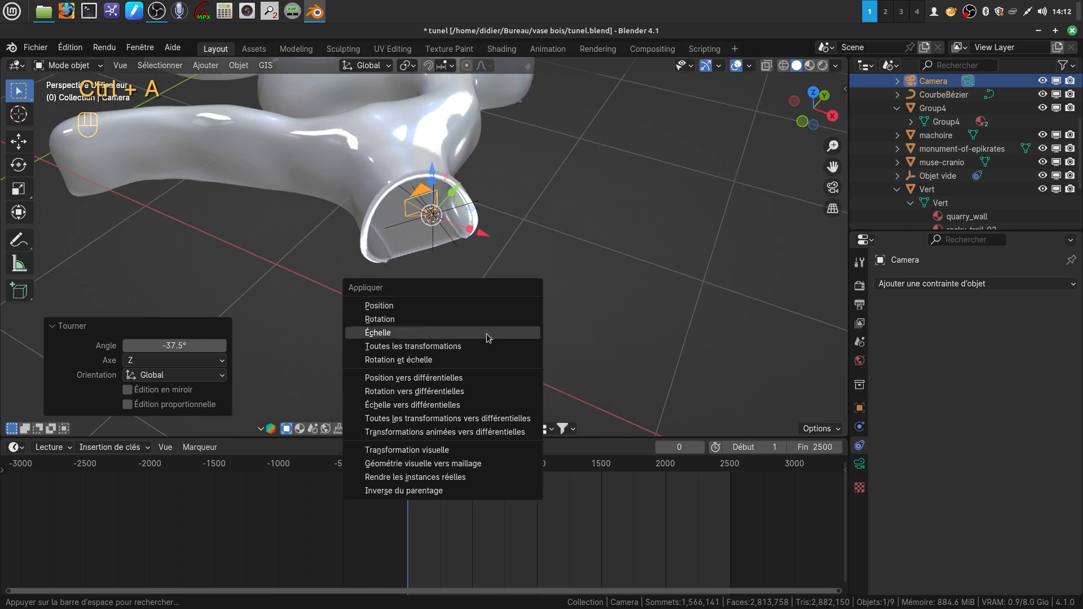
click(468, 358)
scroll(506, 282, up, 2)
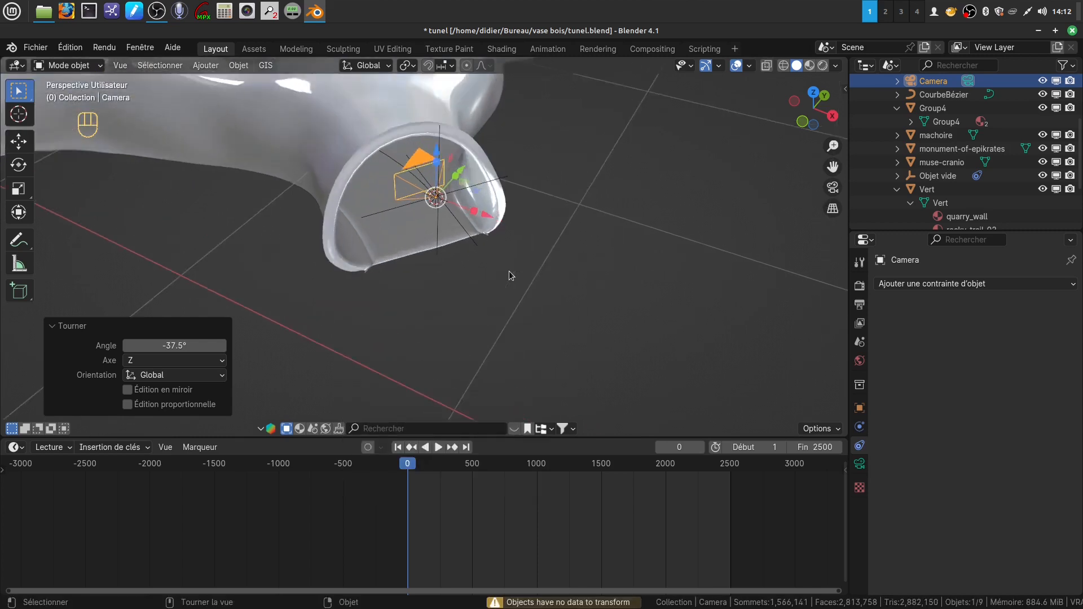
middle_drag(509, 271, 523, 248)
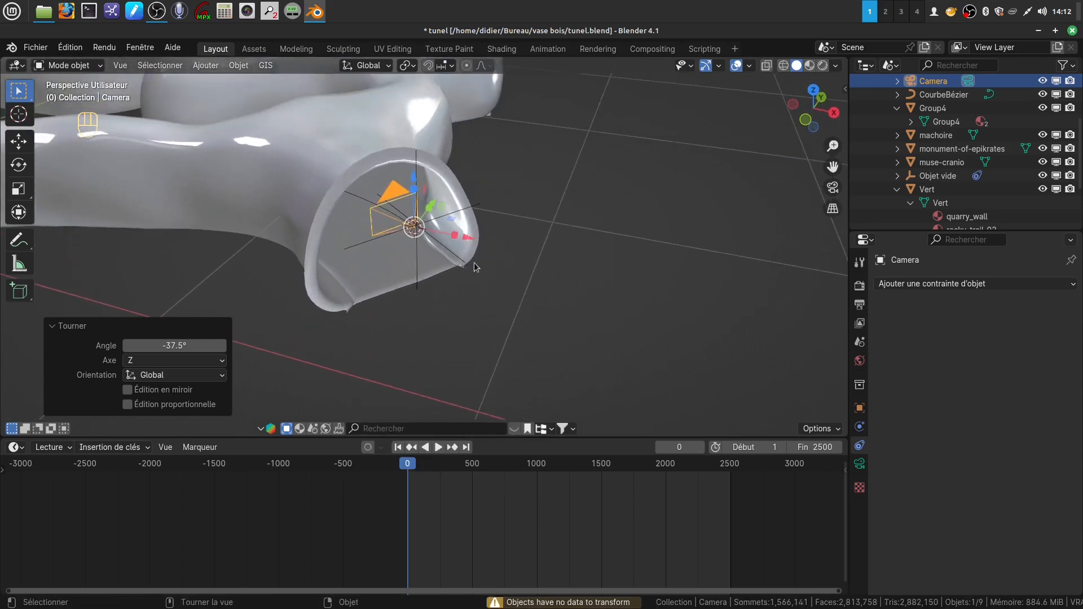
Parent the Camera to Objet vide with the Objet parent type.
shift+click(419, 265)
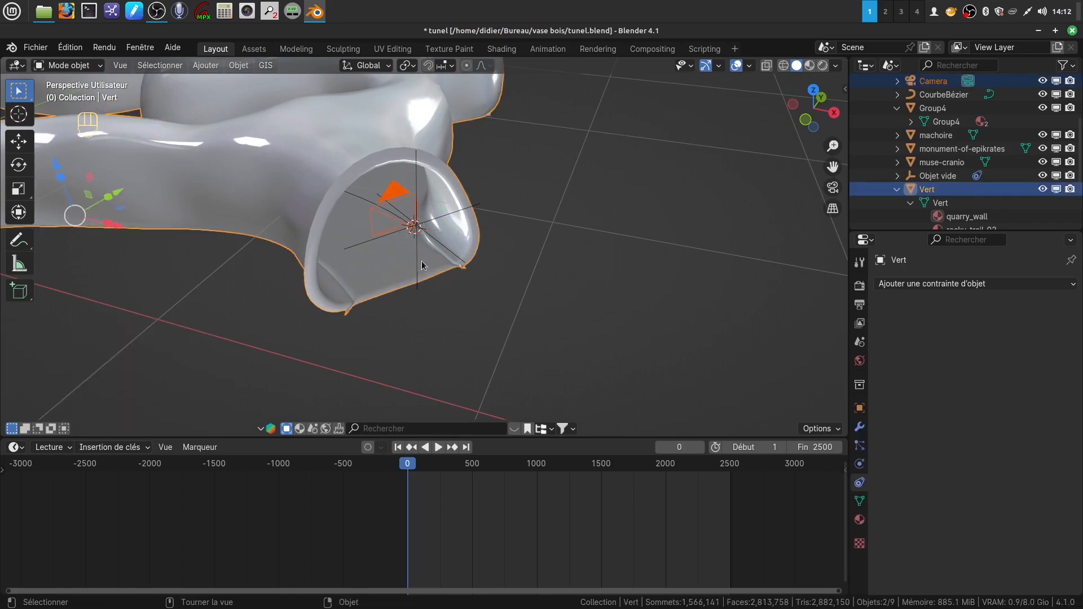
click(377, 213)
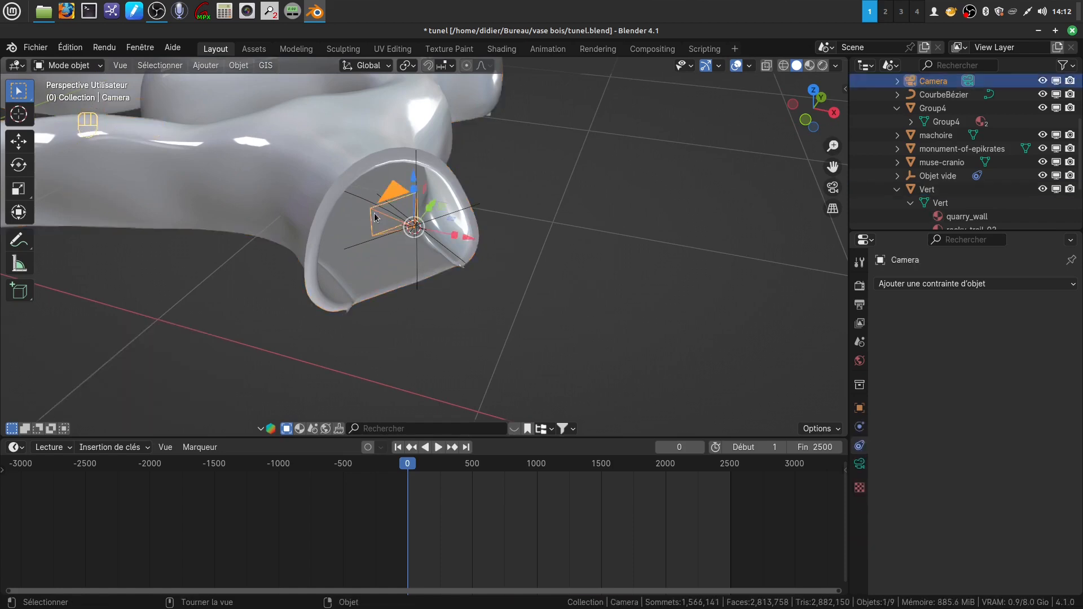
shift+click(418, 294)
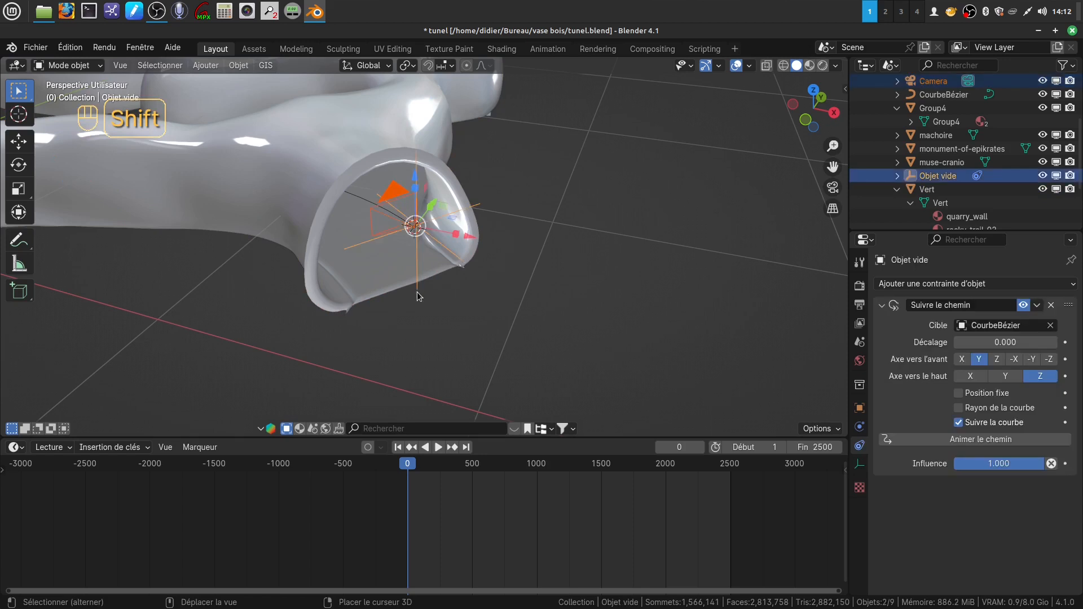
key(ctrl+p)
click(612, 266)
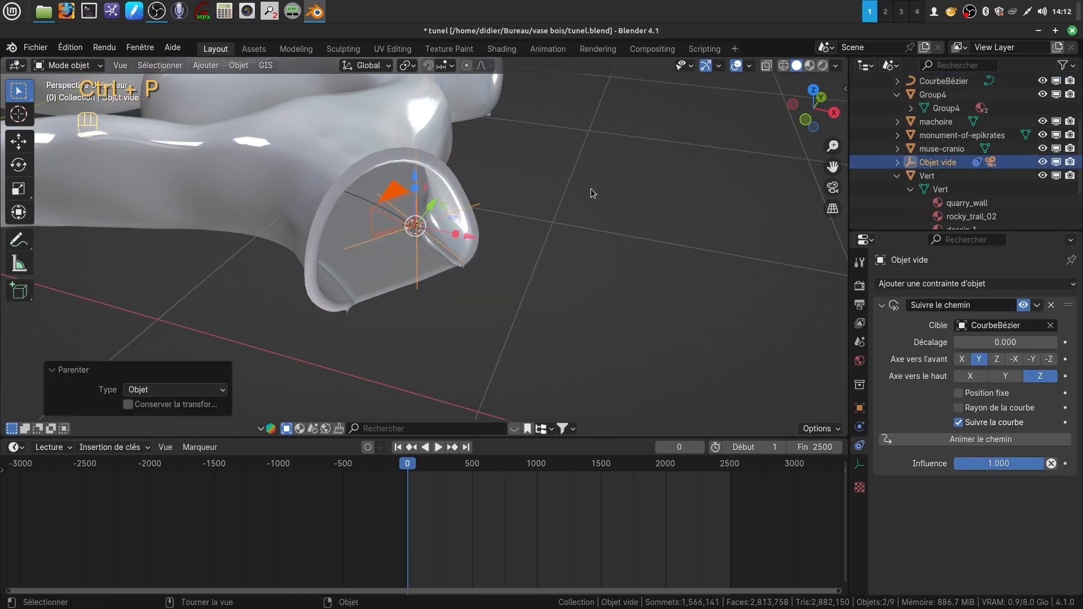
Scrub through the first frames to check that the Camera follows Objet vide along the curve.
scroll(590, 188, down, 4)
key(space)
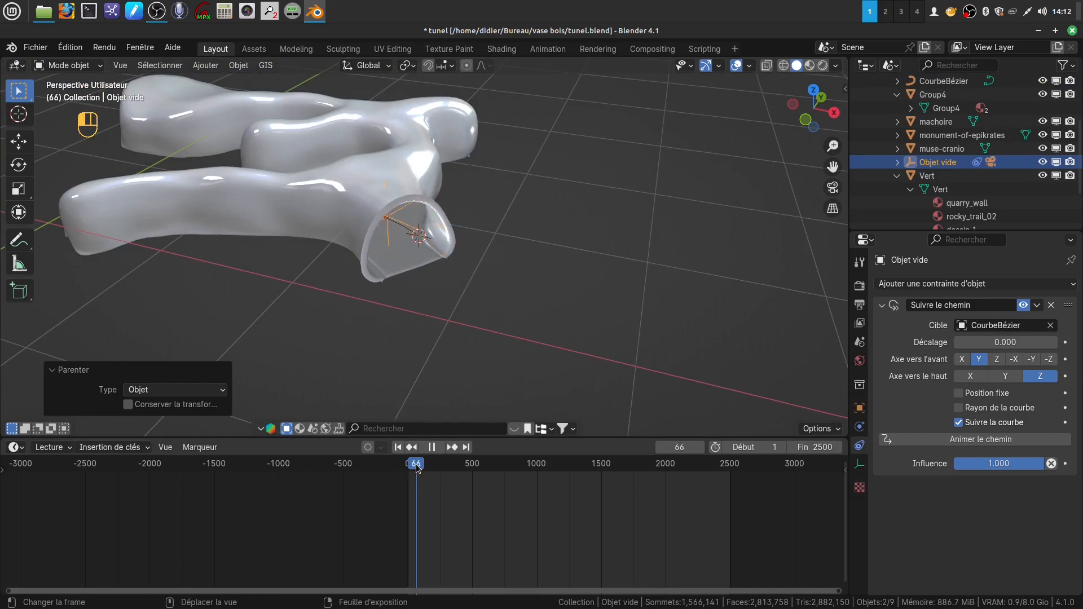
key(space)
Show the tunnel in orthographic top view with wireframe shading.
middle_drag(471, 290, 570, 317)
scroll(506, 330, up, 3)
key(KP_7)
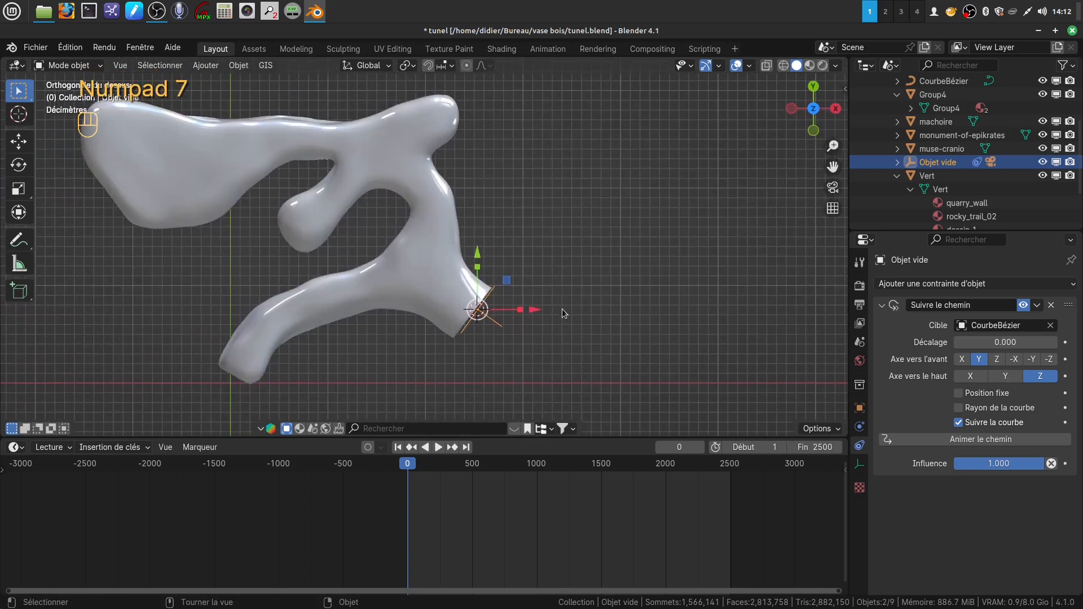
key(shift+z)
scroll(597, 336, up, 1)
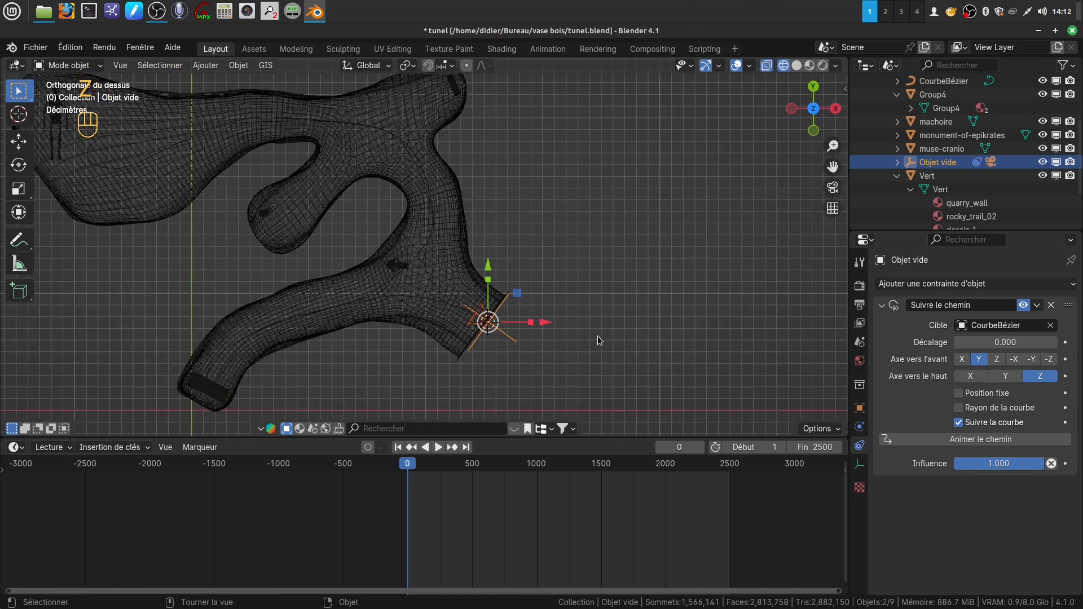
shift+middle_drag(588, 332, 600, 362)
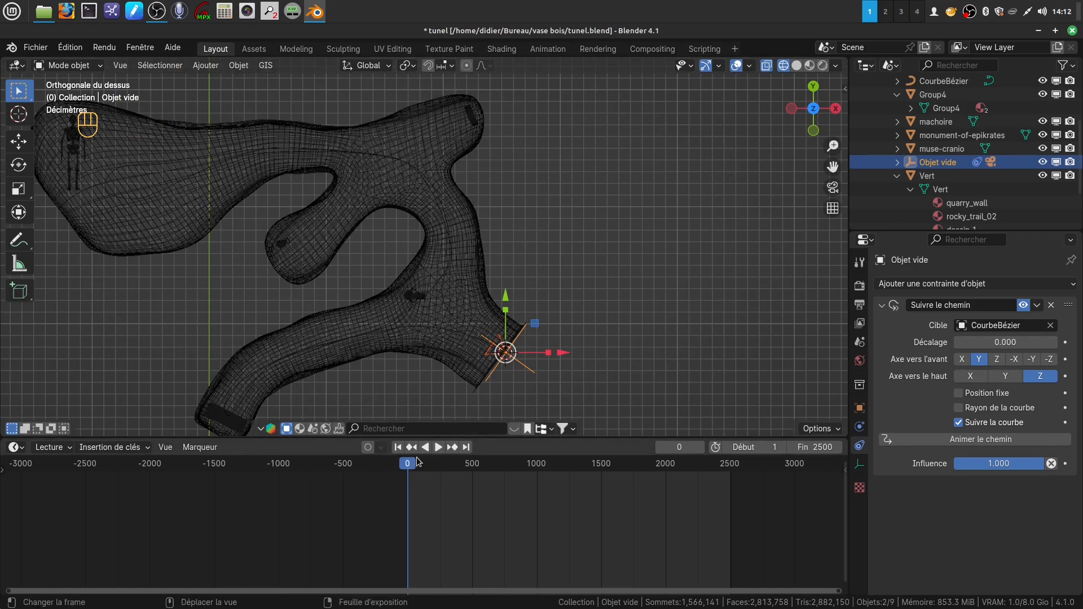
Advance the animation to frame 1169 and keyframe the constraint's Décalage at 0.000 on Objet vide.
key(space)
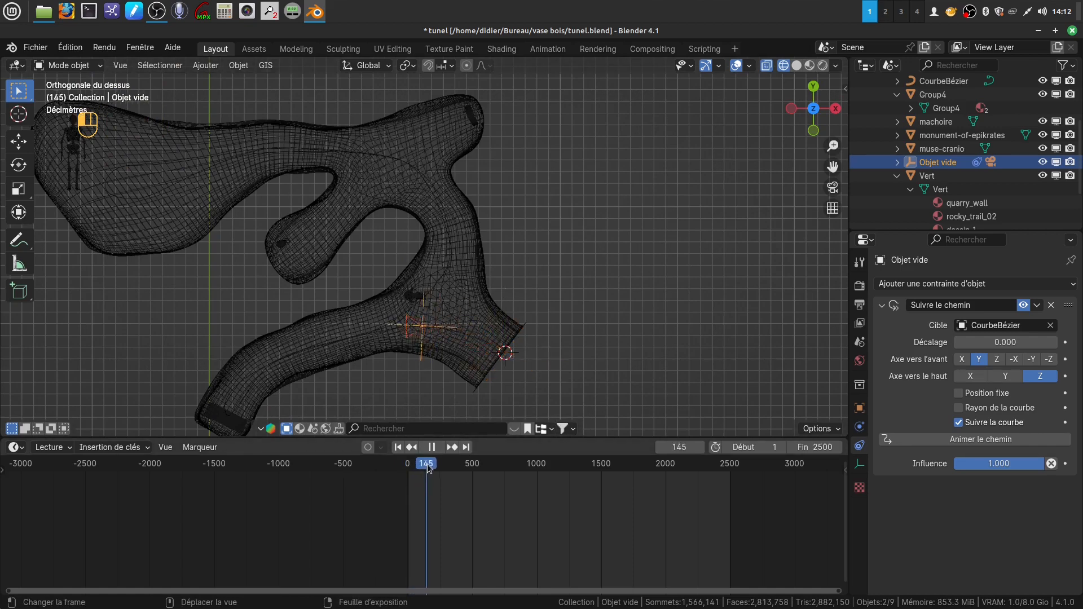
drag(429, 469, 552, 449)
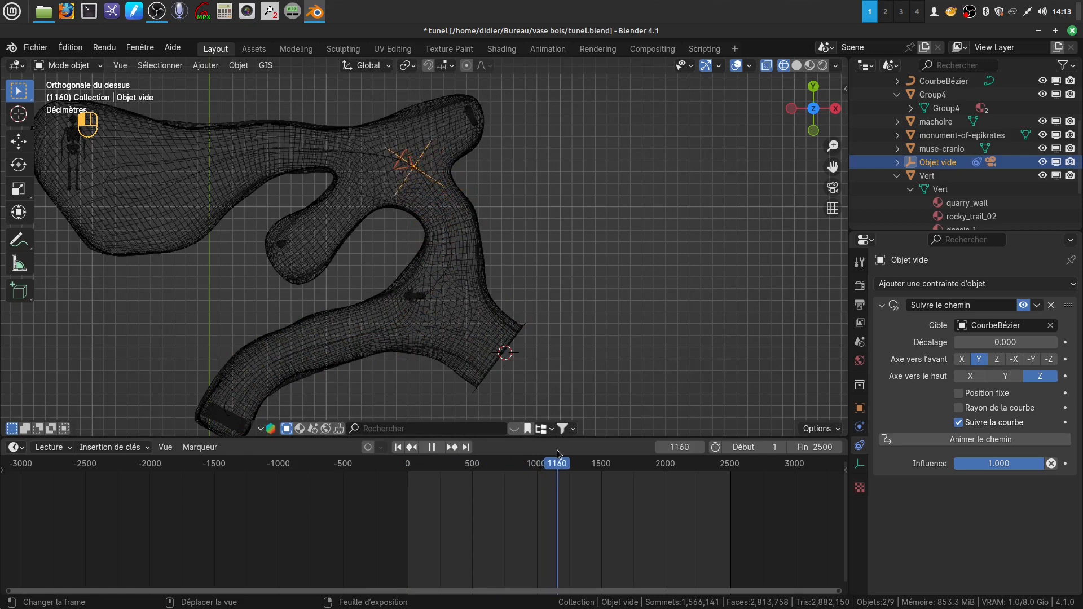
key(space)
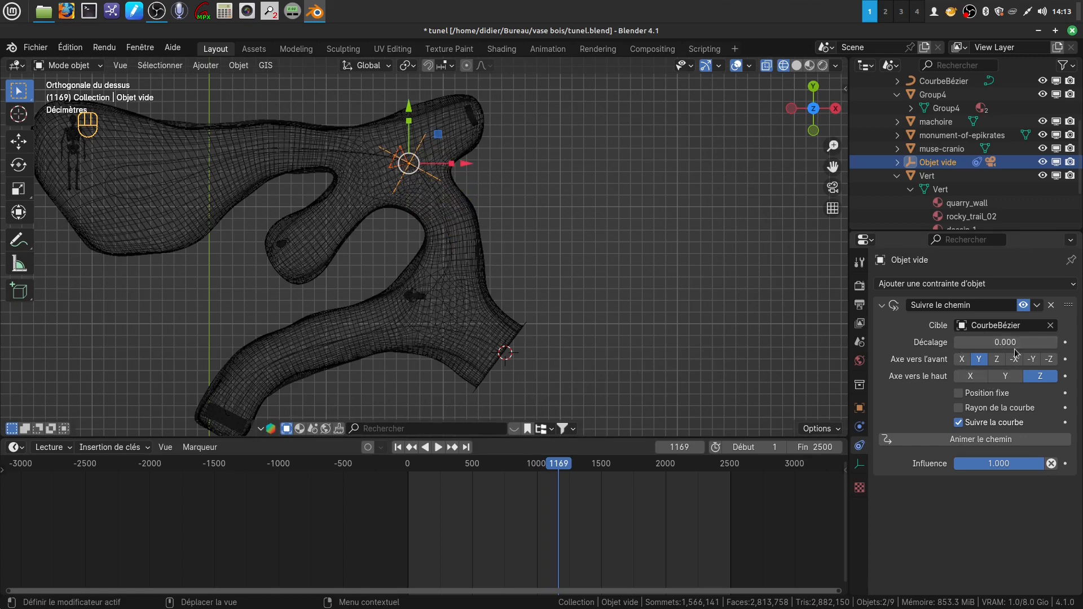
click(1065, 343)
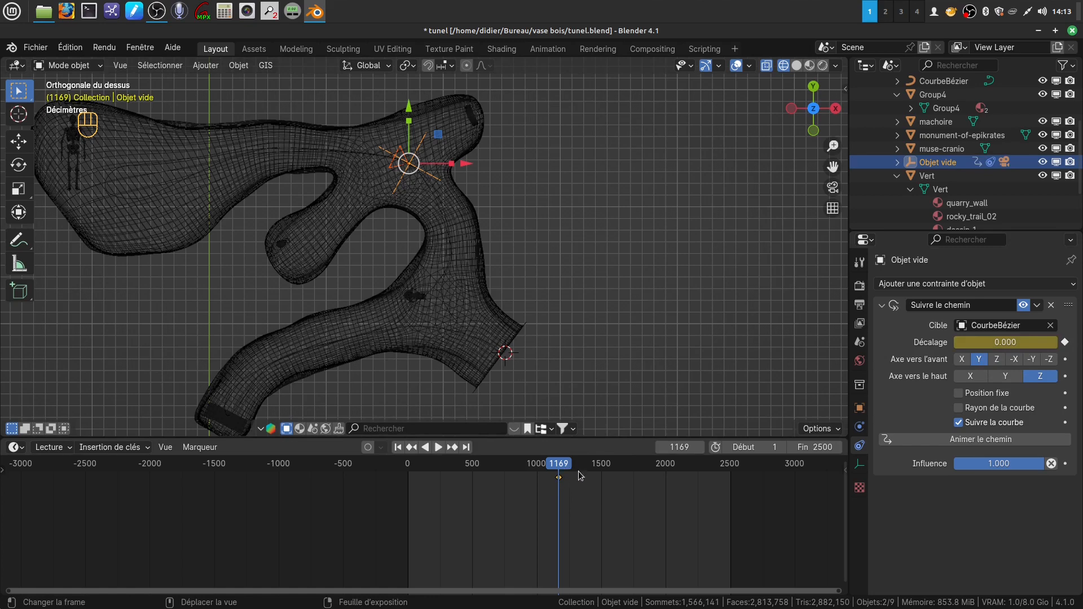
Scrub on to about frame 1471 to check how Objet vide moves past the Décalage keyframe.
click(558, 475)
key(space)
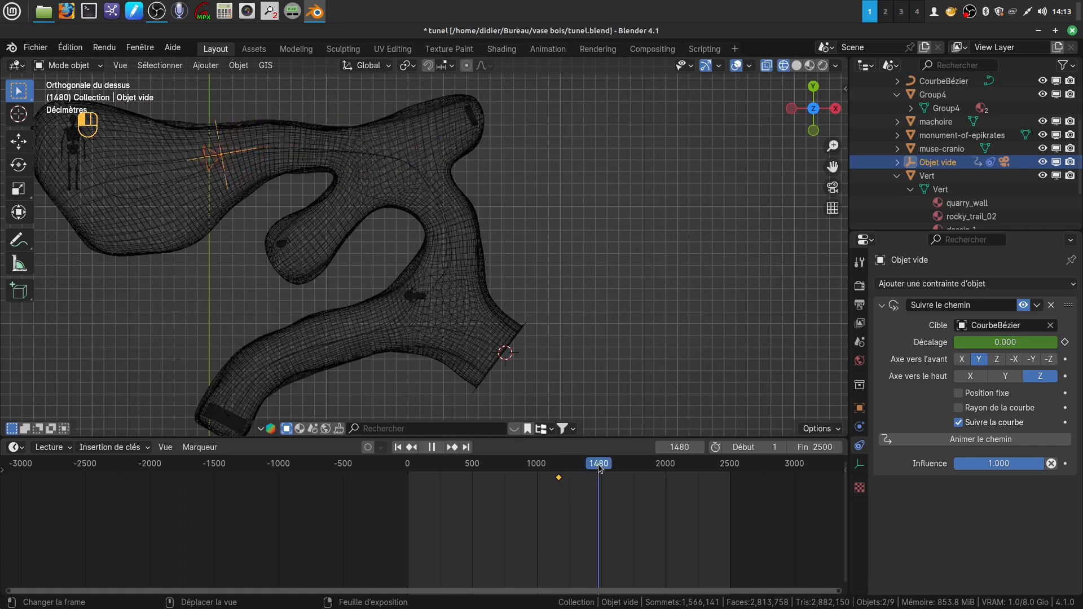
drag(599, 468, 598, 468)
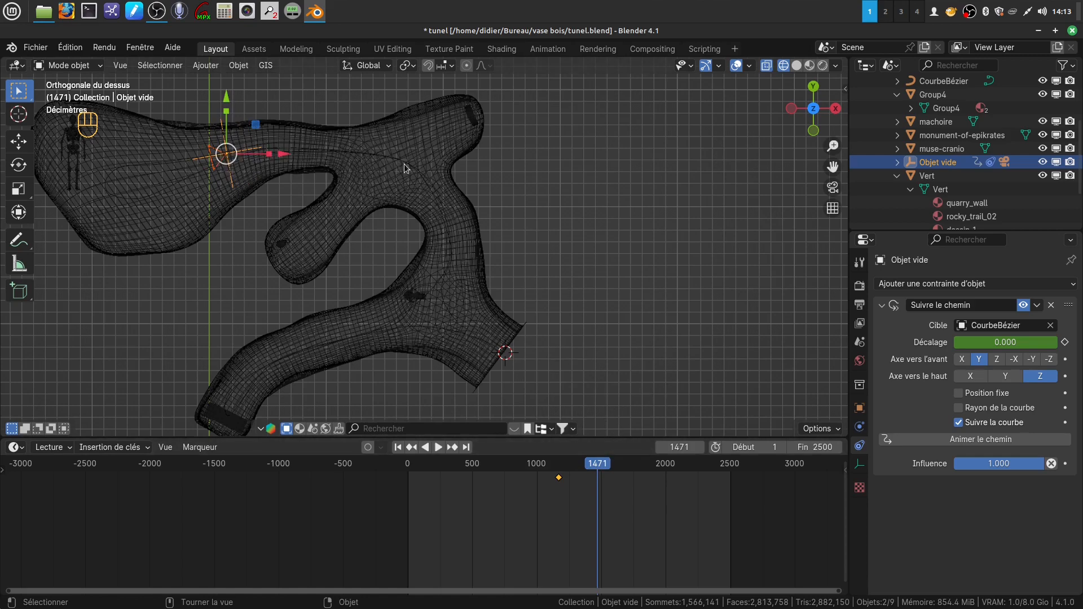
Return the animation to frame 1173 and place the 3D cursor on Objet vide's centre as a position reference.
drag(598, 468, 559, 470)
scroll(570, 191, up, 2)
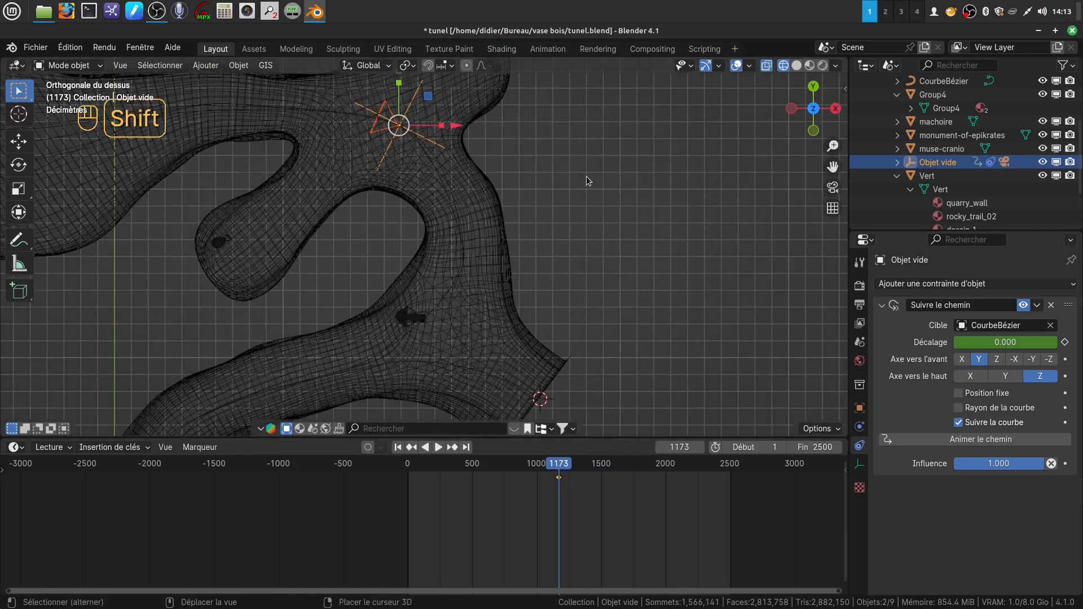
shift+middle_drag(587, 177, 566, 266)
scroll(555, 264, up, 5)
shift+middle_drag(551, 212, 583, 268)
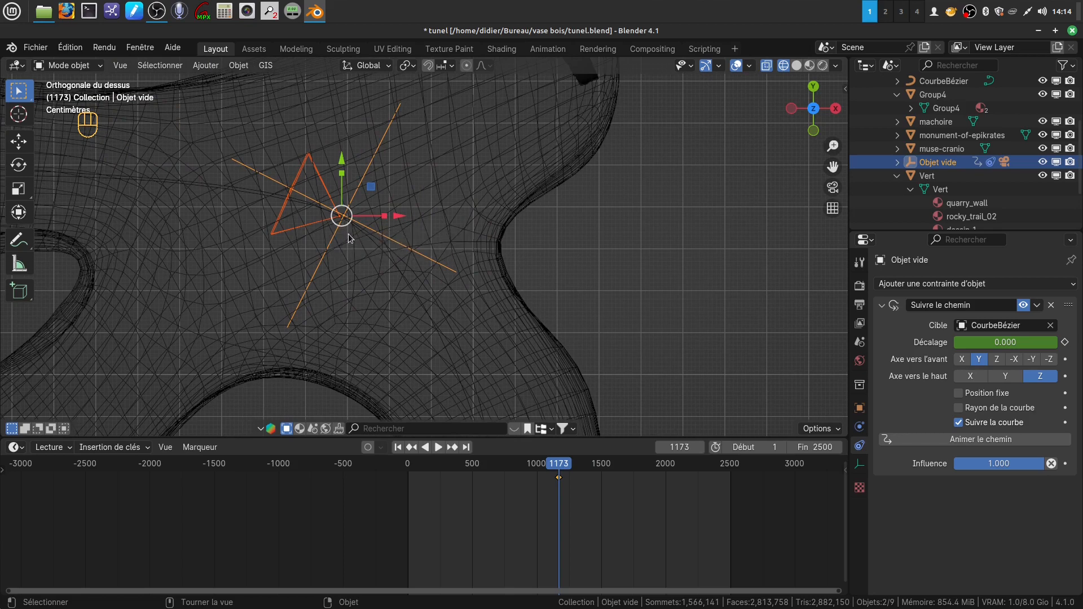
click(19, 116)
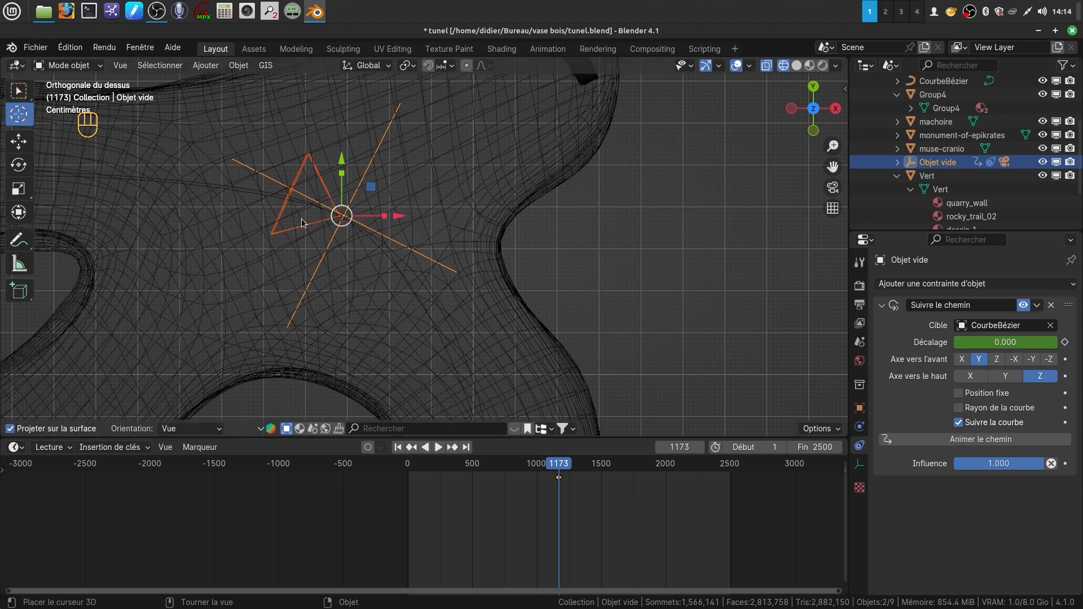
click(344, 218)
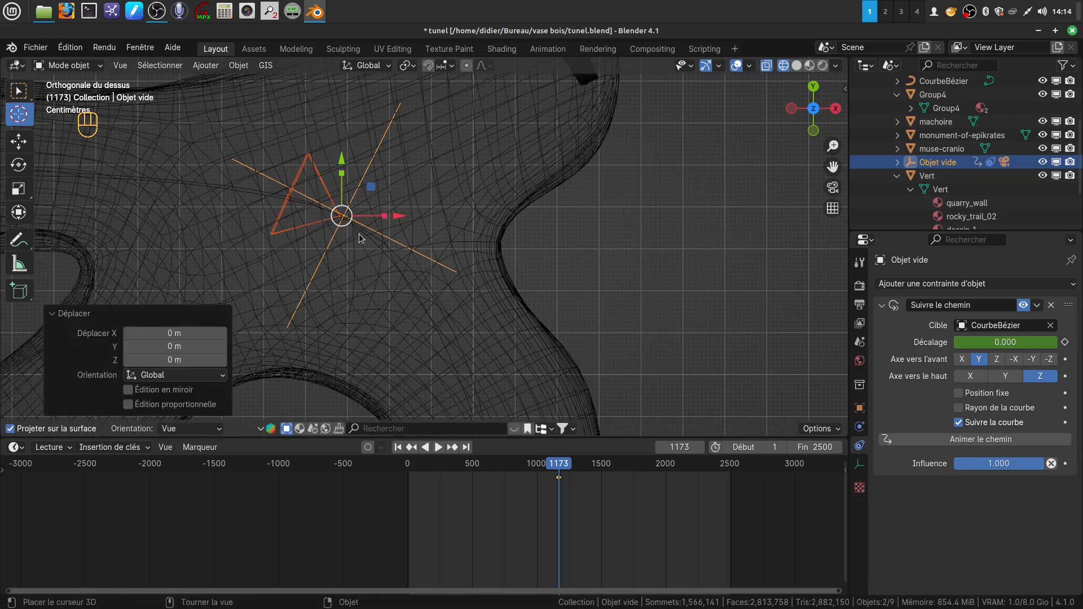
key(shift+z)
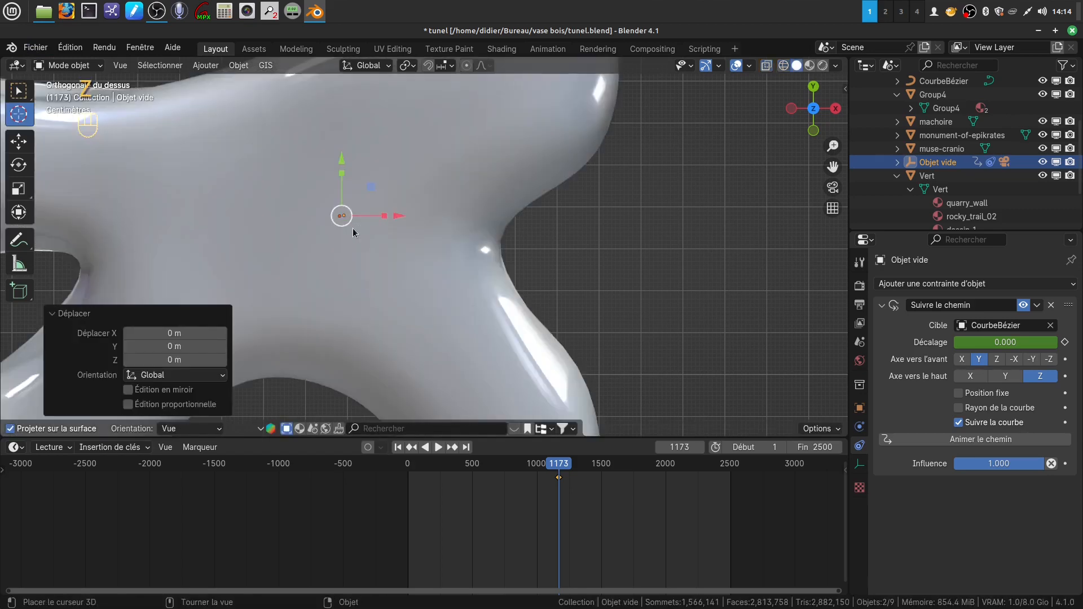
key(shift+z)
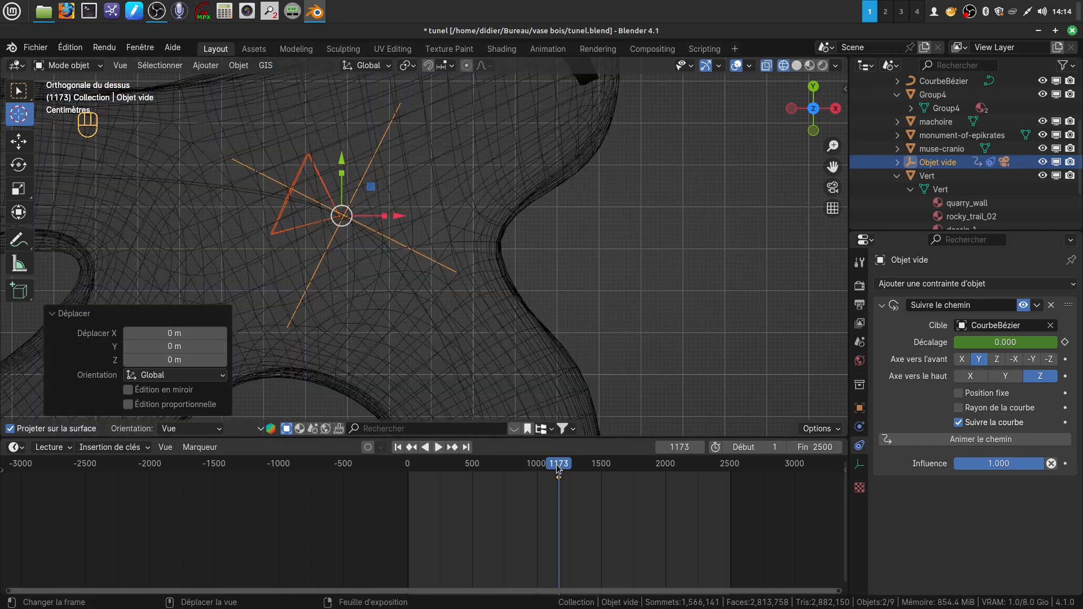
Advance the animation to frame 1471, set the path constraint's Décalage to 279.200 and keyframe it.
key(space)
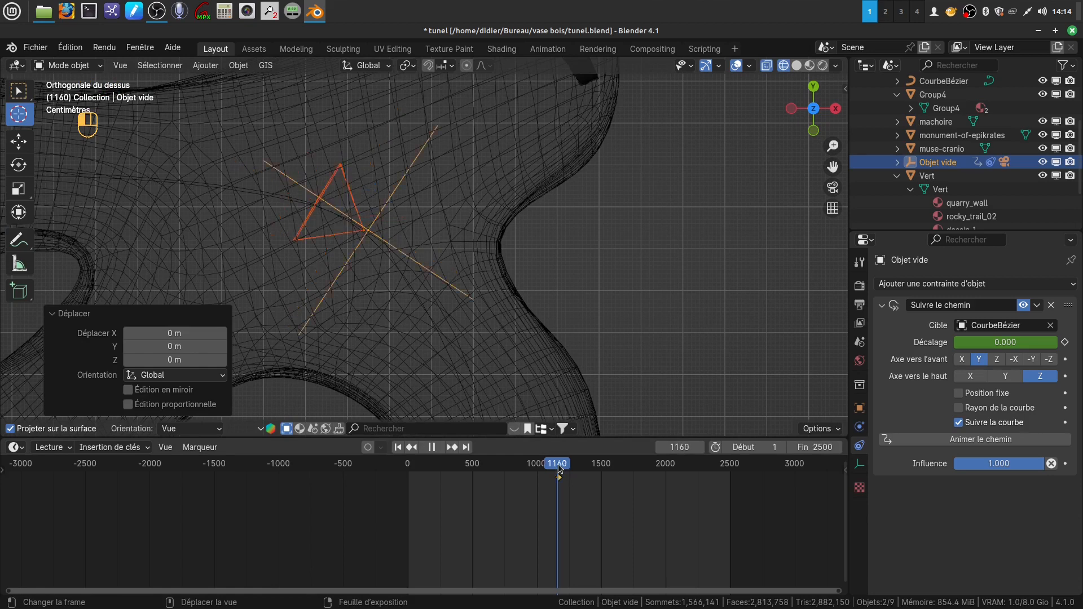
drag(565, 467, 595, 463)
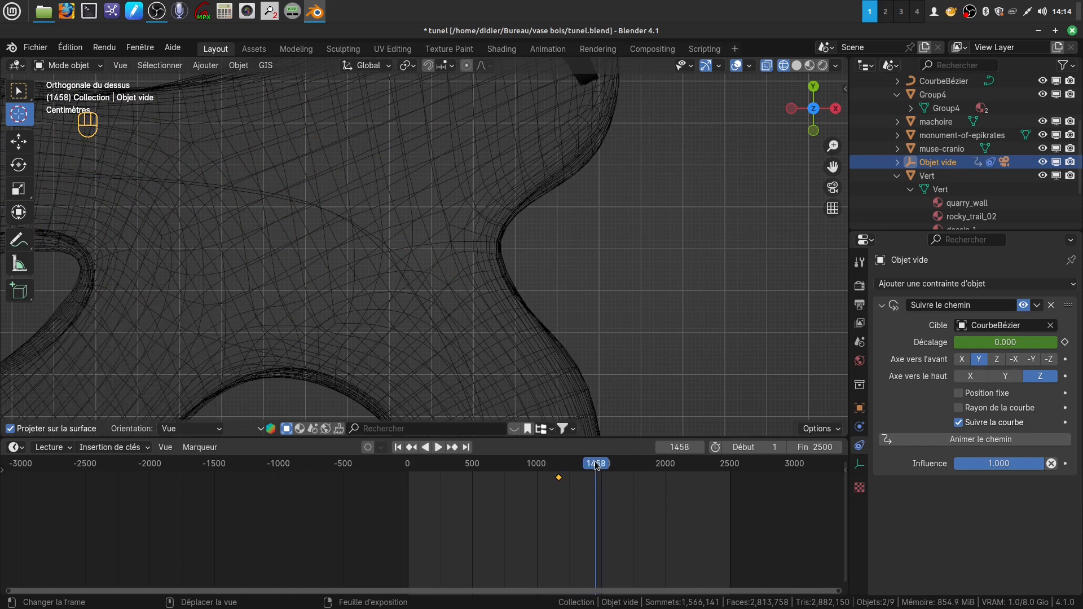
drag(607, 465, 598, 468)
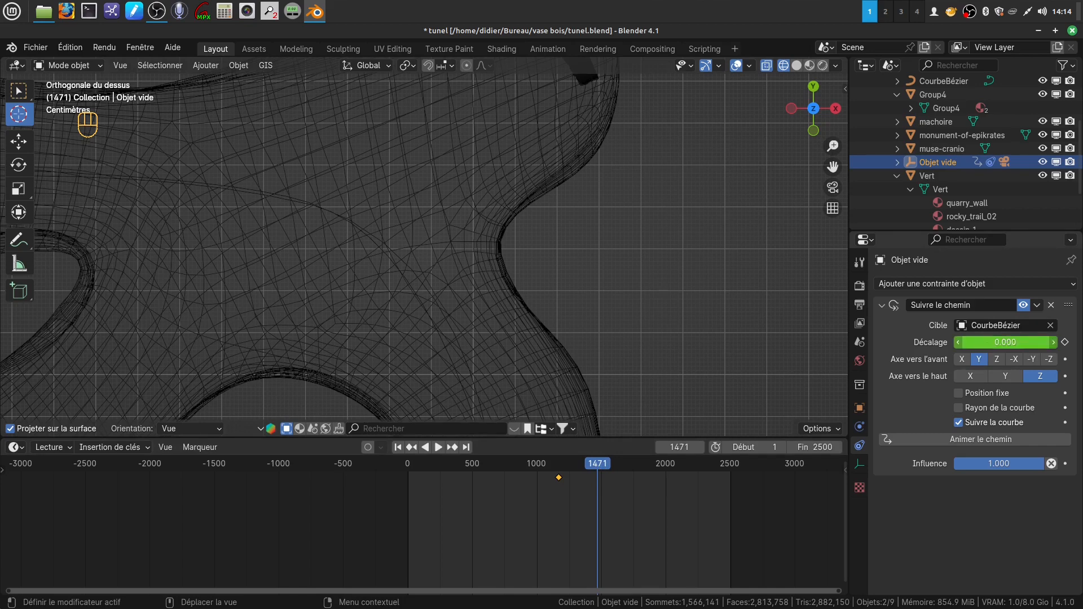
drag(1005, 342, 1082, 342)
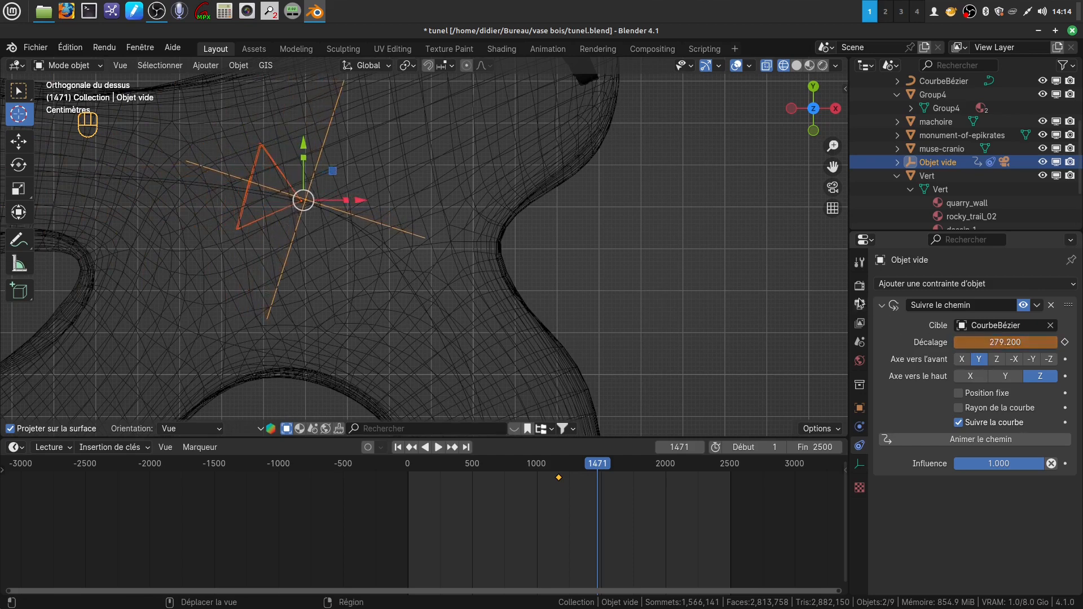
click(1065, 342)
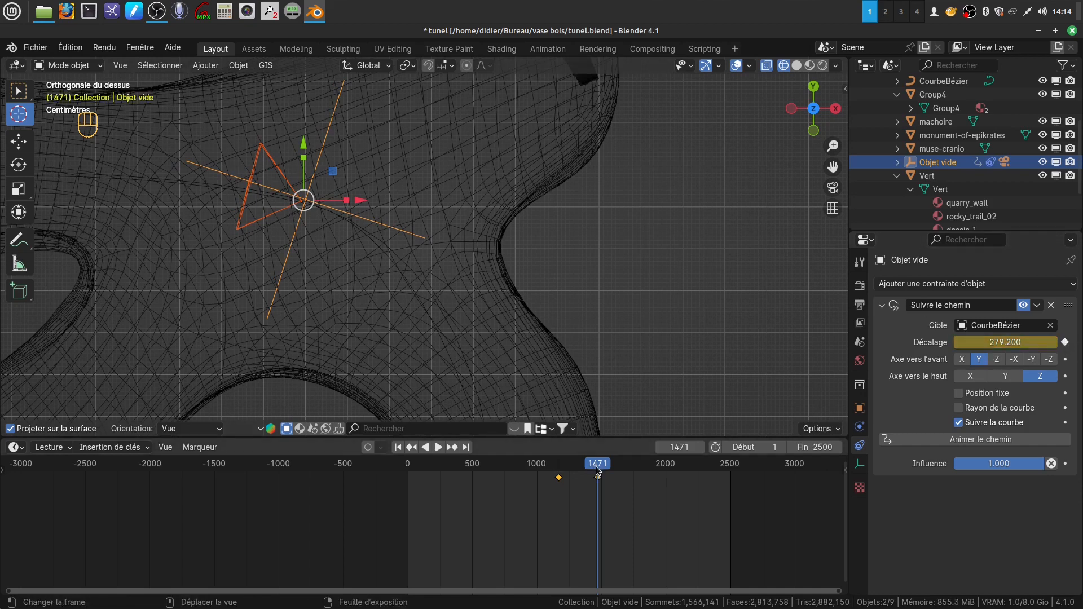
Set the Décalage keyframes to linear interpolation and scrub around the first one to check the motion, stopping at frame 1178.
drag(597, 471, 557, 472)
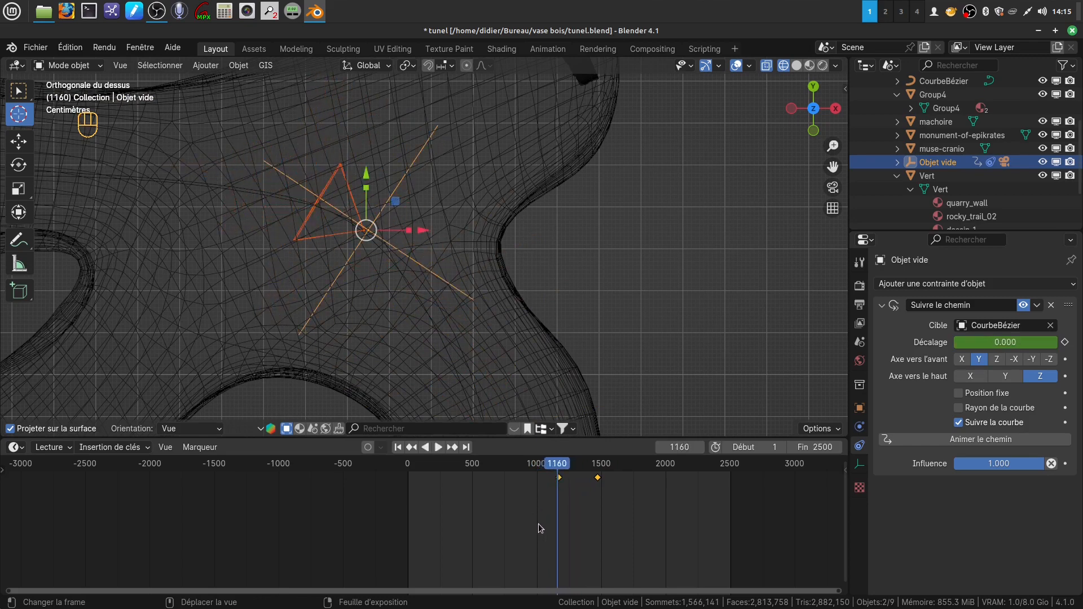
key(t)
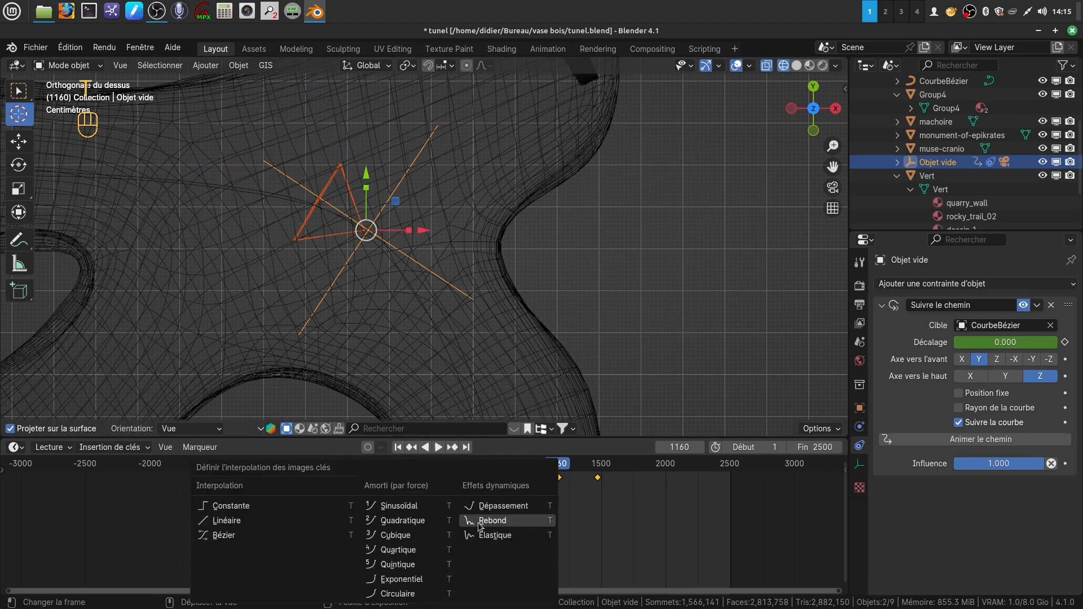
click(228, 520)
key(space)
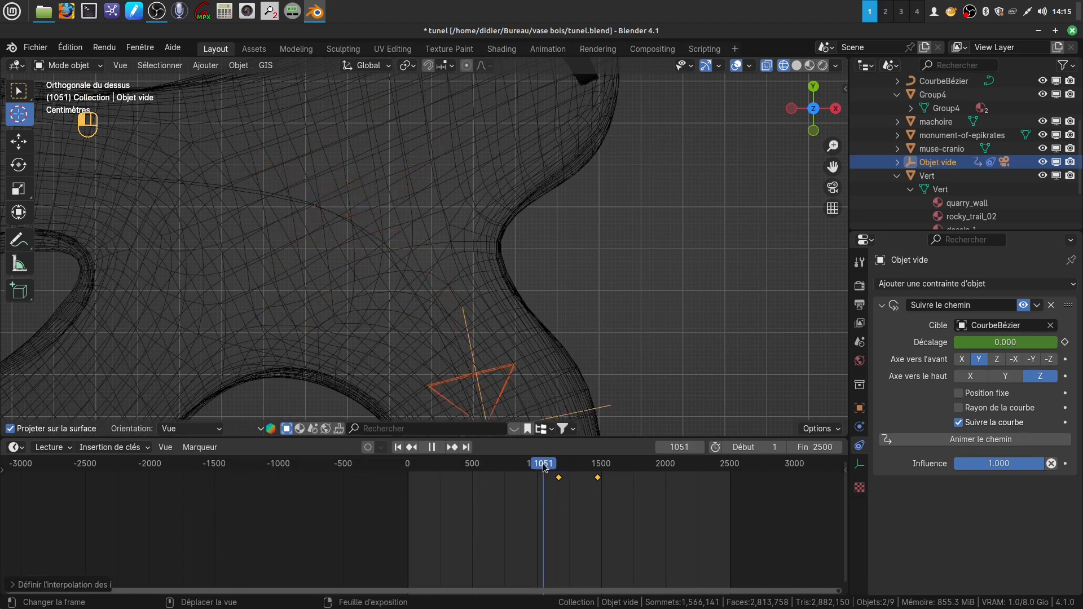
mouse_move(571, 466)
mouse_down()
mouse_move(603, 470)
mouse_move(559, 470)
mouse_up()
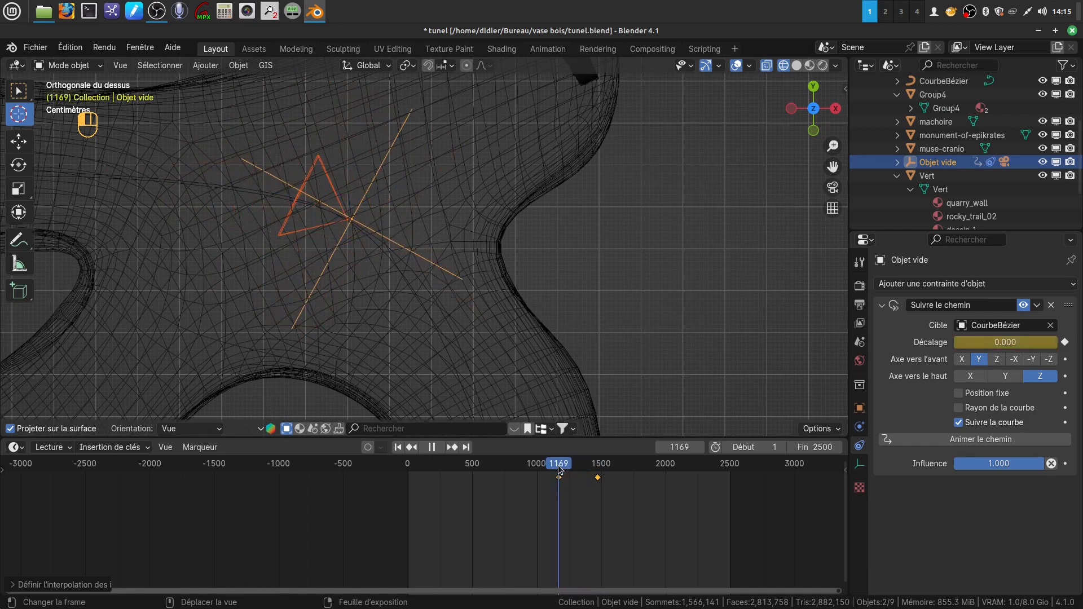
mouse_move(560, 469)
mouse_down()
mouse_move(605, 469)
mouse_move(558, 471)
mouse_up()
key(space)
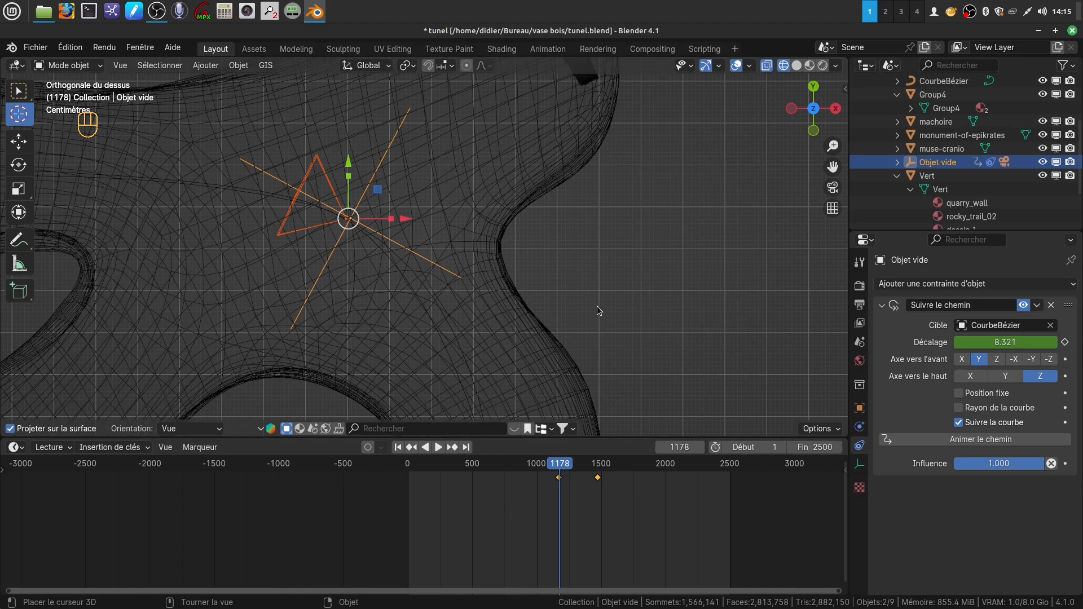
Move the 3D cursor outside the tunnel and select Objet vide alone with the box selection tool.
scroll(598, 308, down, 3)
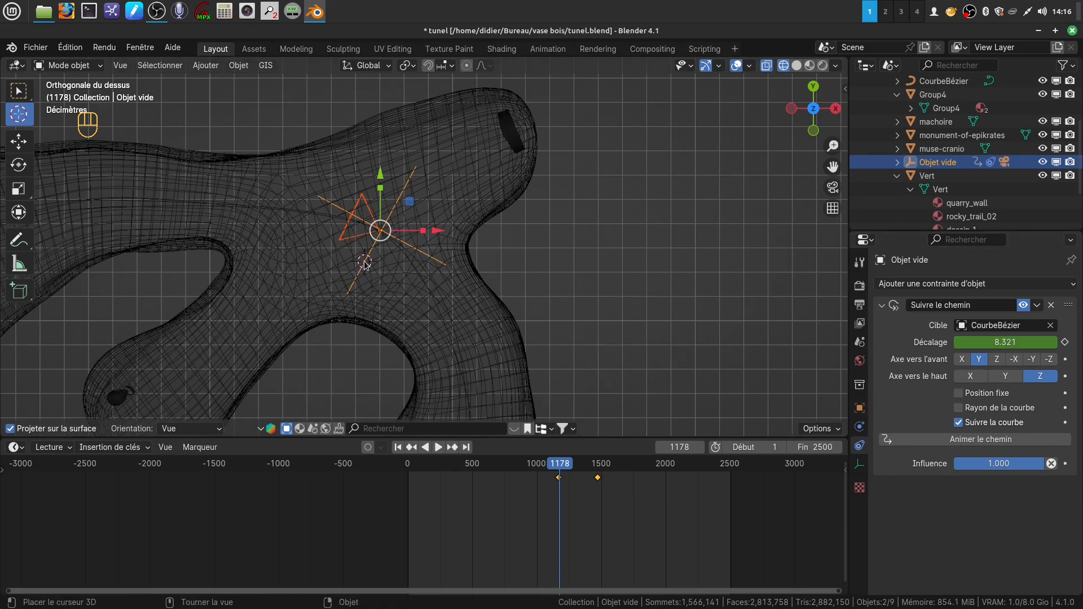
drag(364, 262, 720, 261)
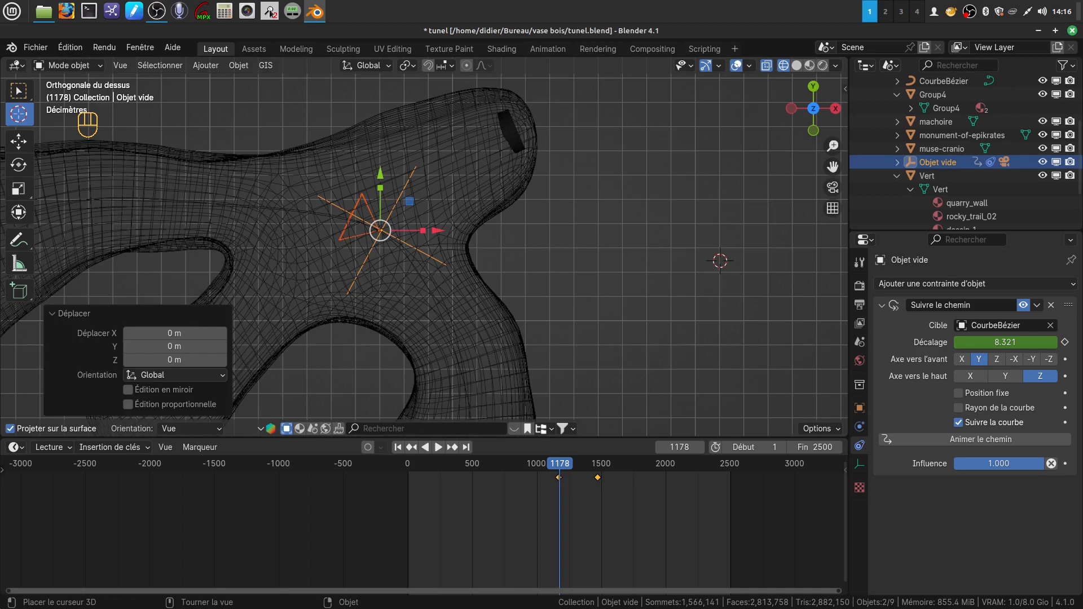
click(19, 91)
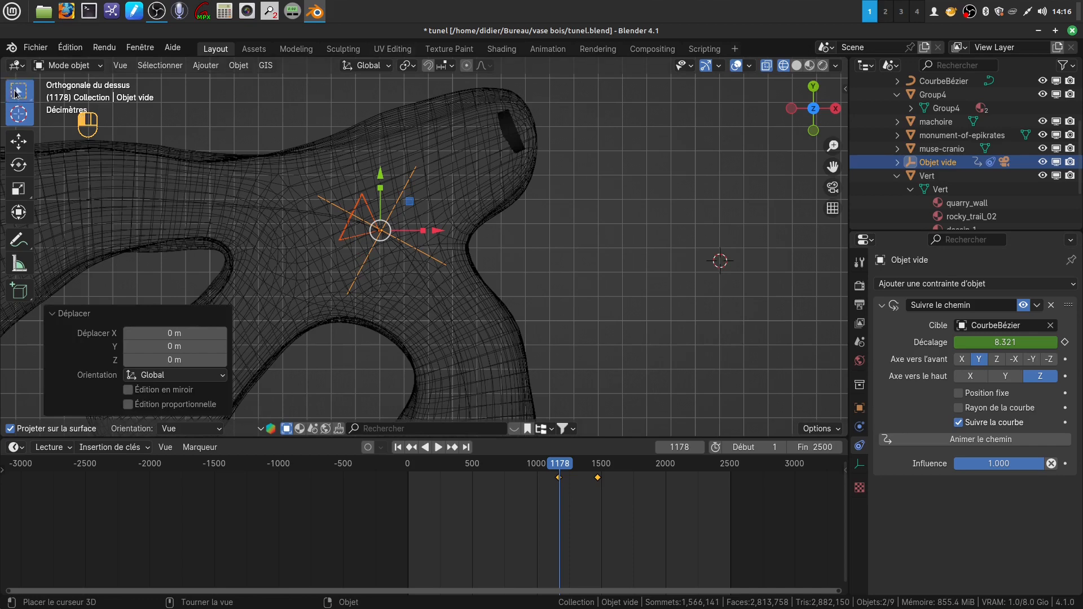
click(372, 258)
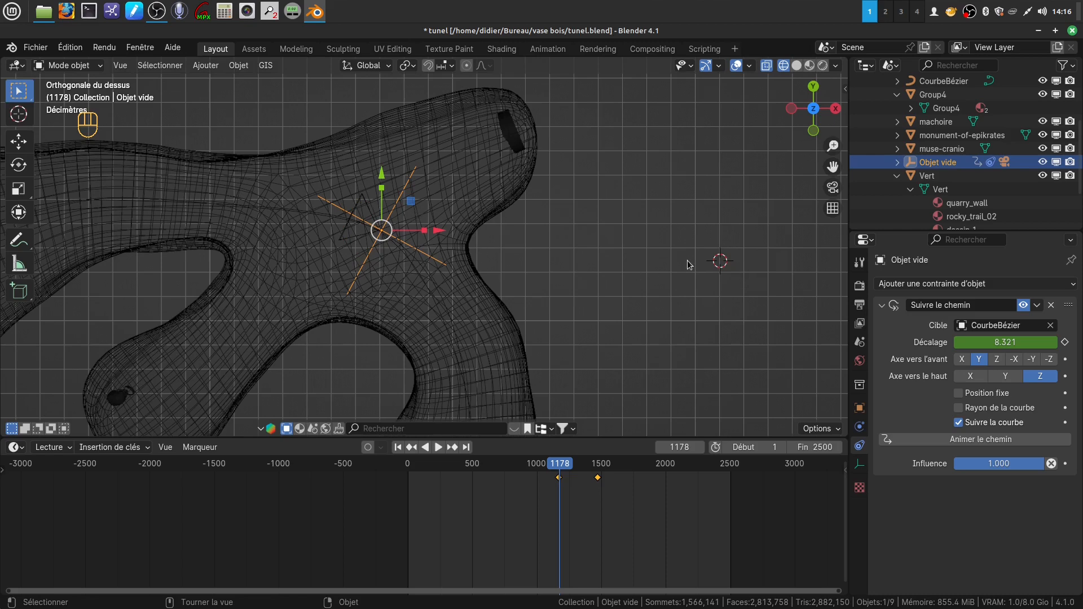
Save the file and snap the 3D cursor to the world origin.
key(ctrl)
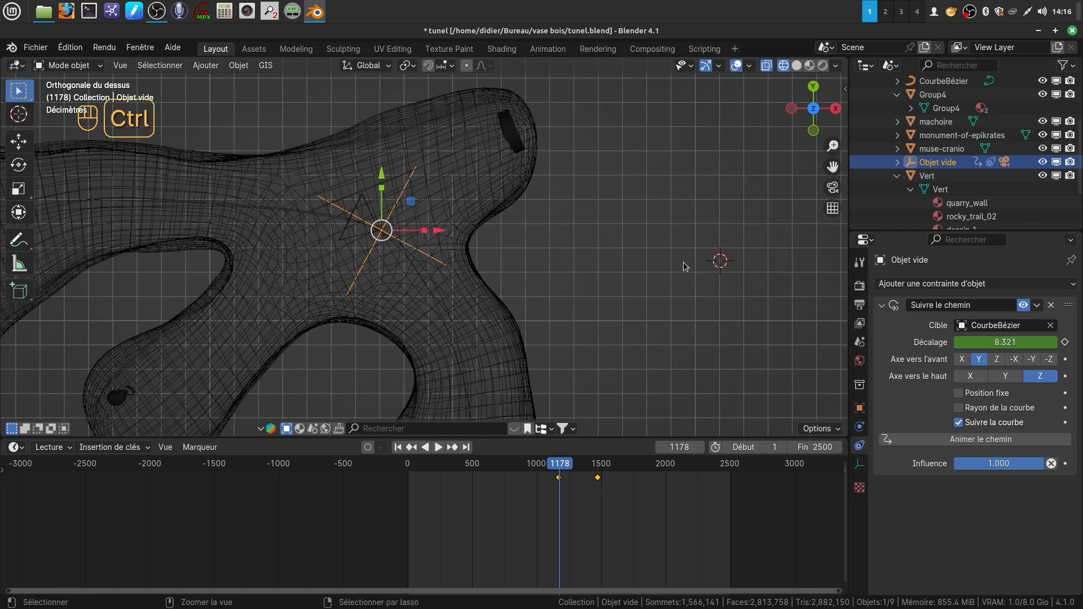
key(ctrl+s)
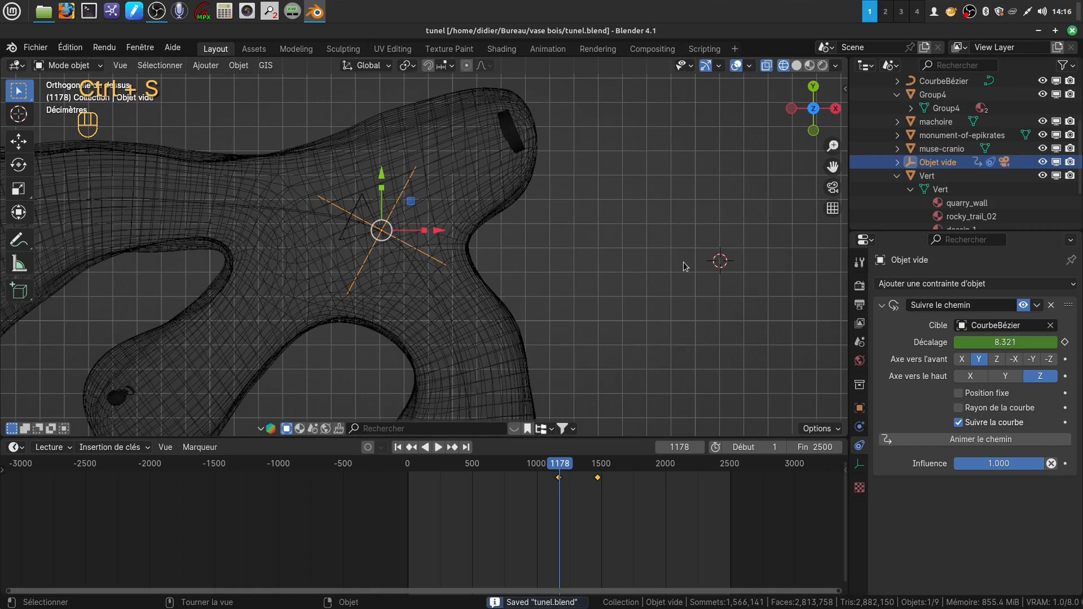
key(shift+s)
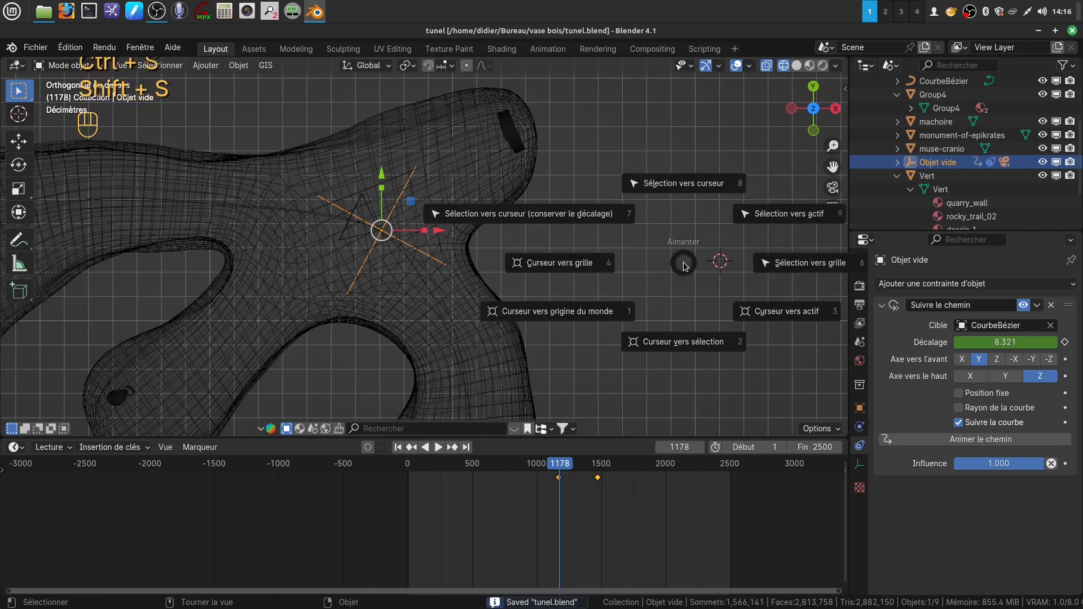
click(591, 318)
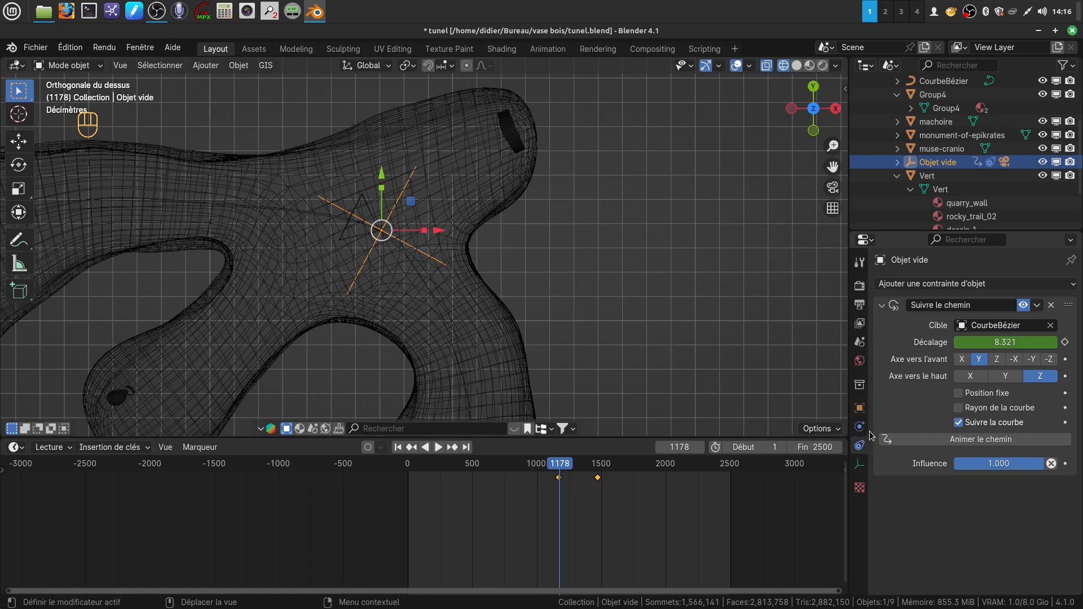
Keyframe Objet vide's Z rotation at 0° on frame 1178 and at 51° on frame 1309.
click(860, 409)
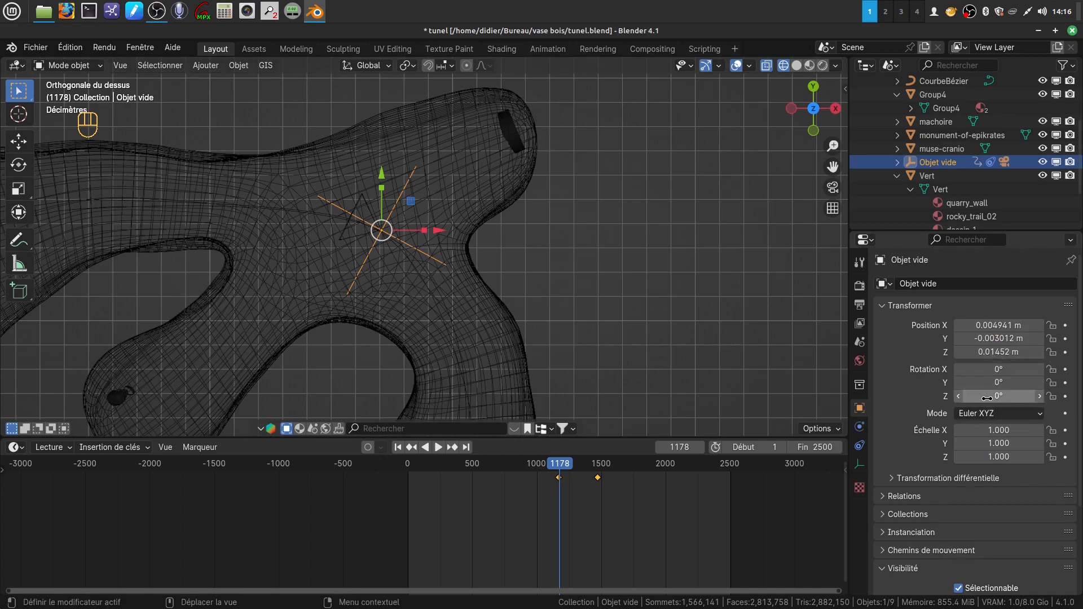
click(1066, 397)
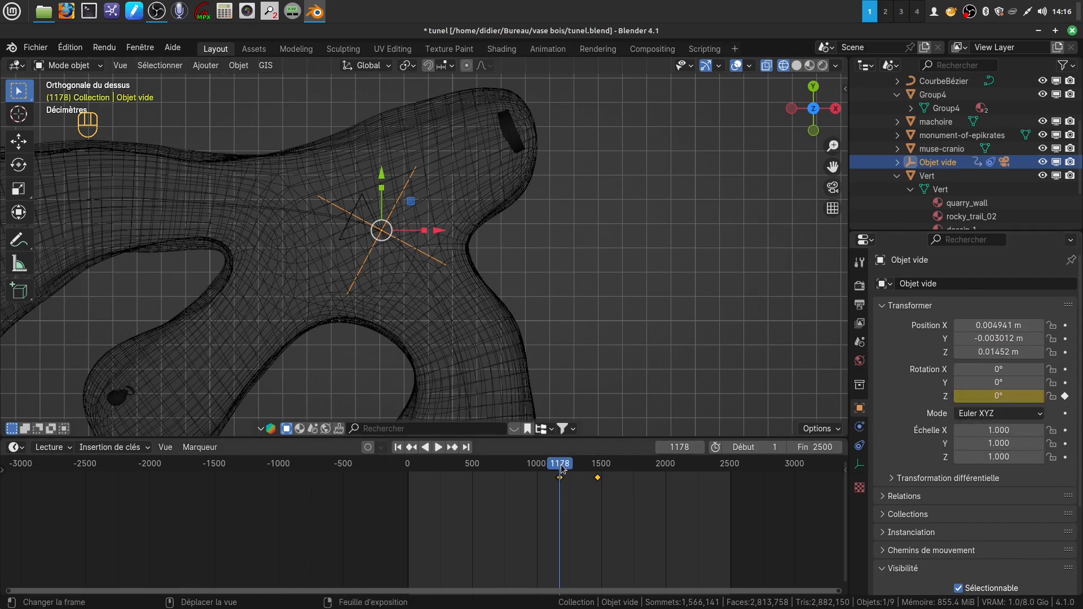
key(space)
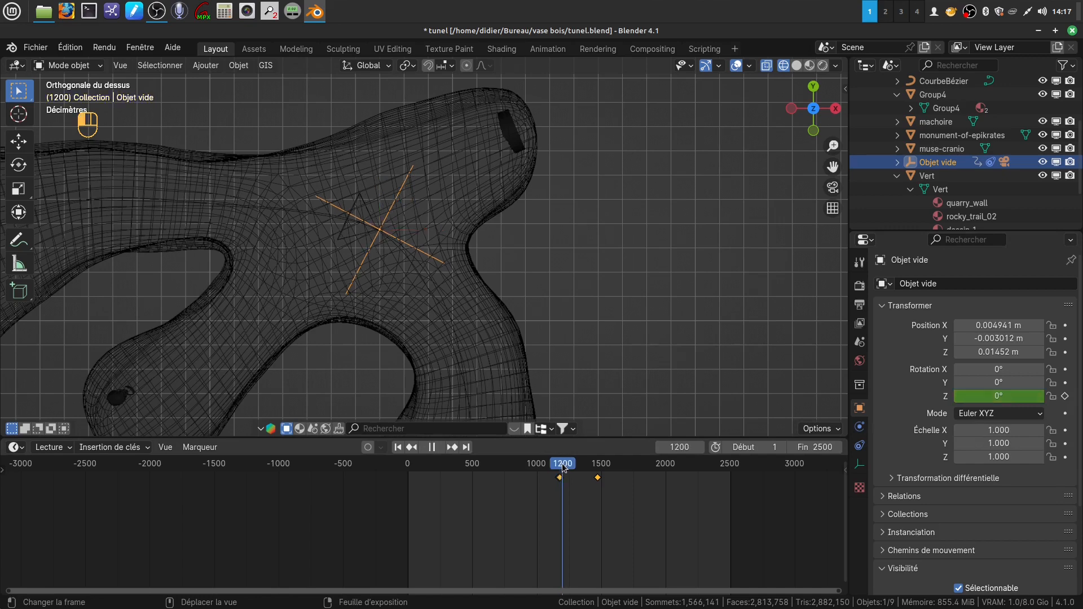
drag(562, 466, 576, 464)
key(space)
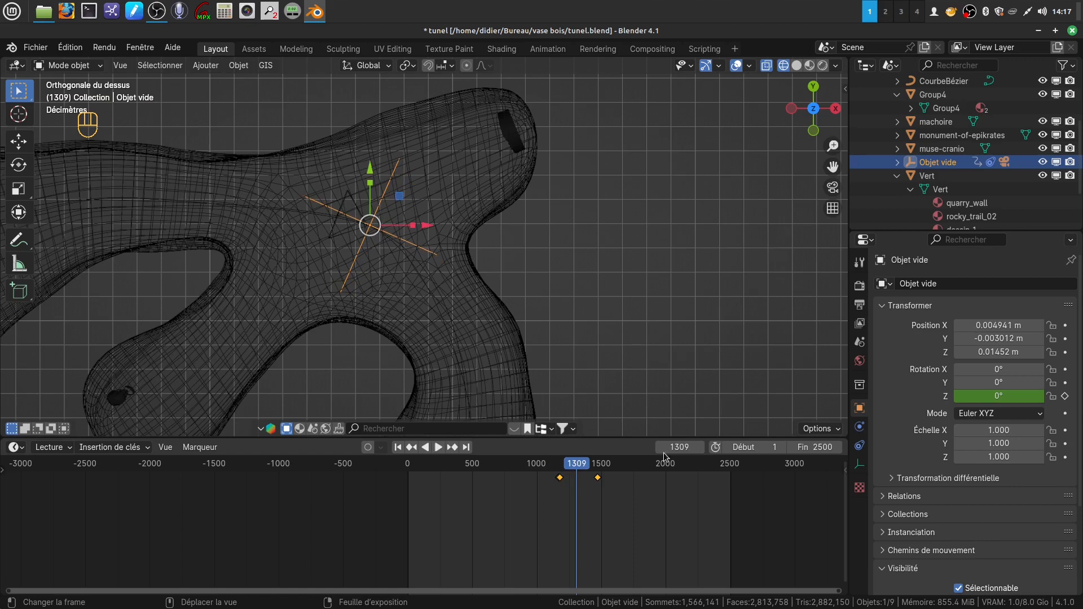
click(987, 396)
drag(986, 395, 1013, 396)
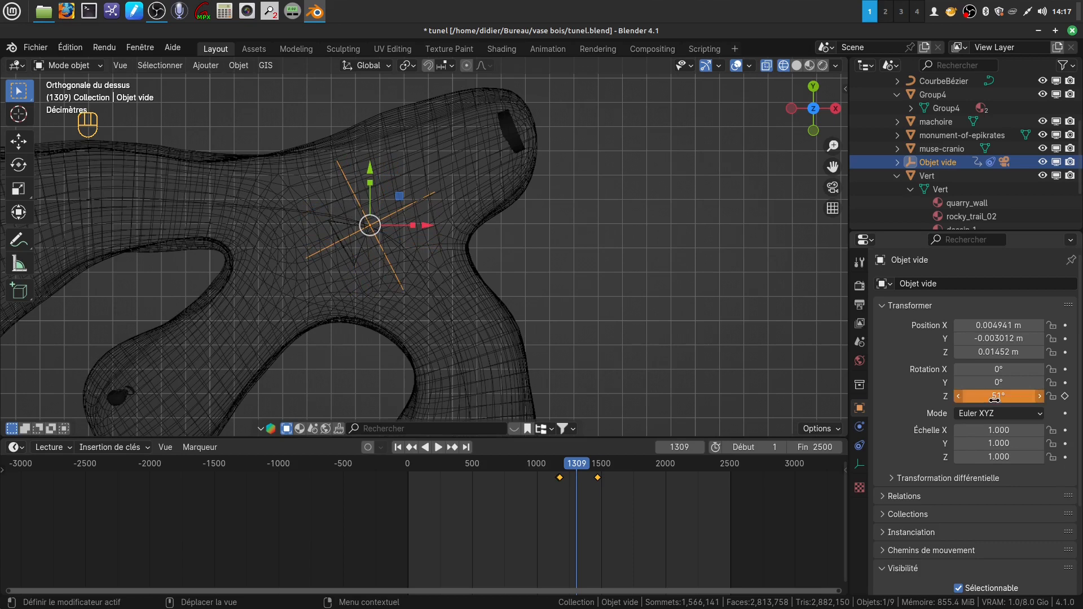
click(1065, 397)
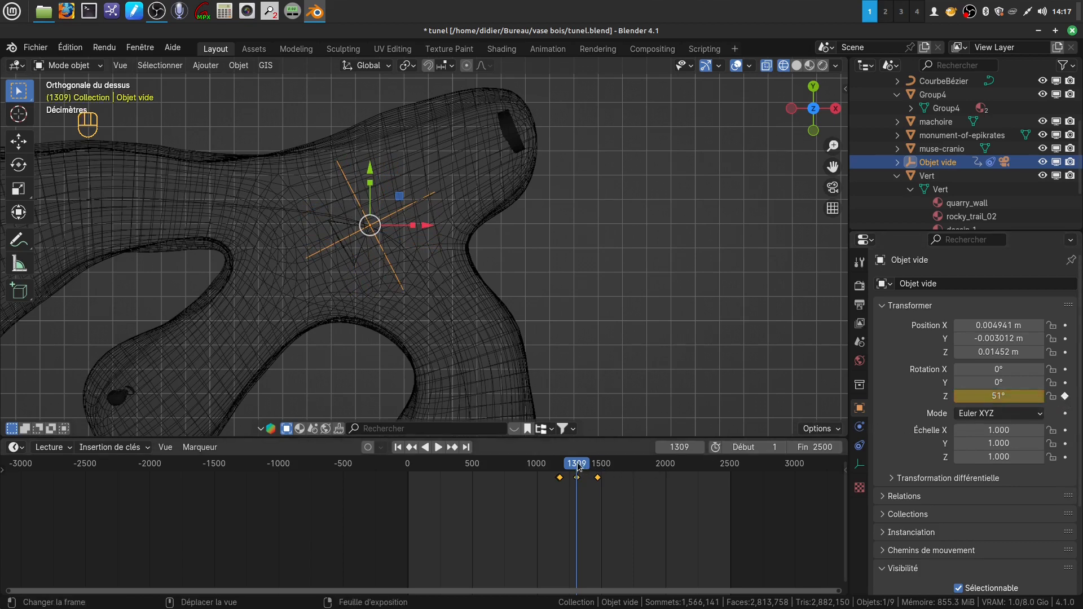
Advance the animation to frame 1471 and keyframe Objet vide's Z rotation at -124°.
drag(578, 465, 597, 465)
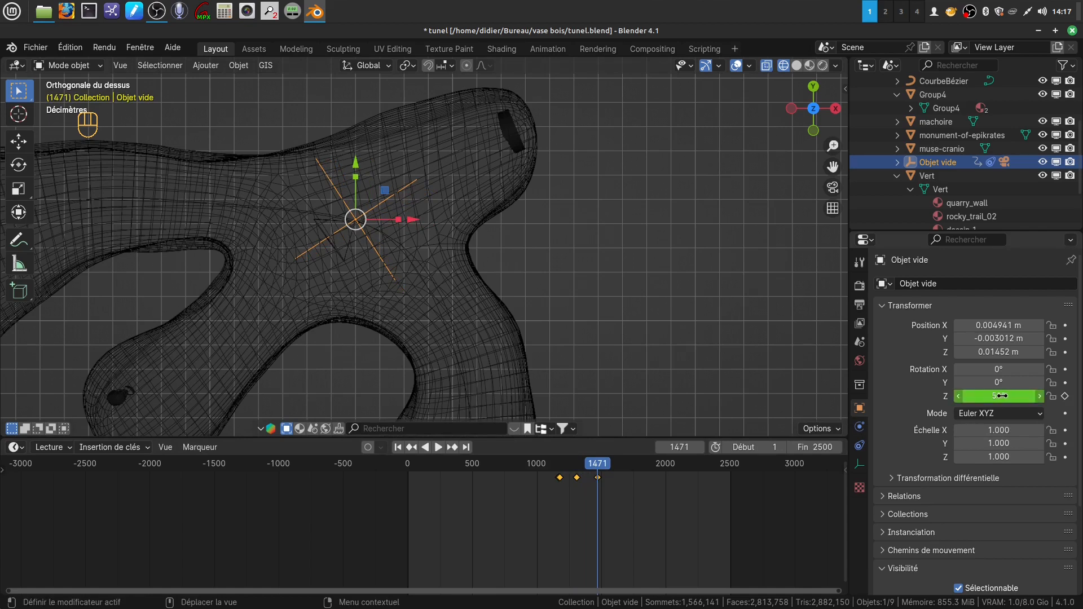
drag(1001, 396, 1035, 400)
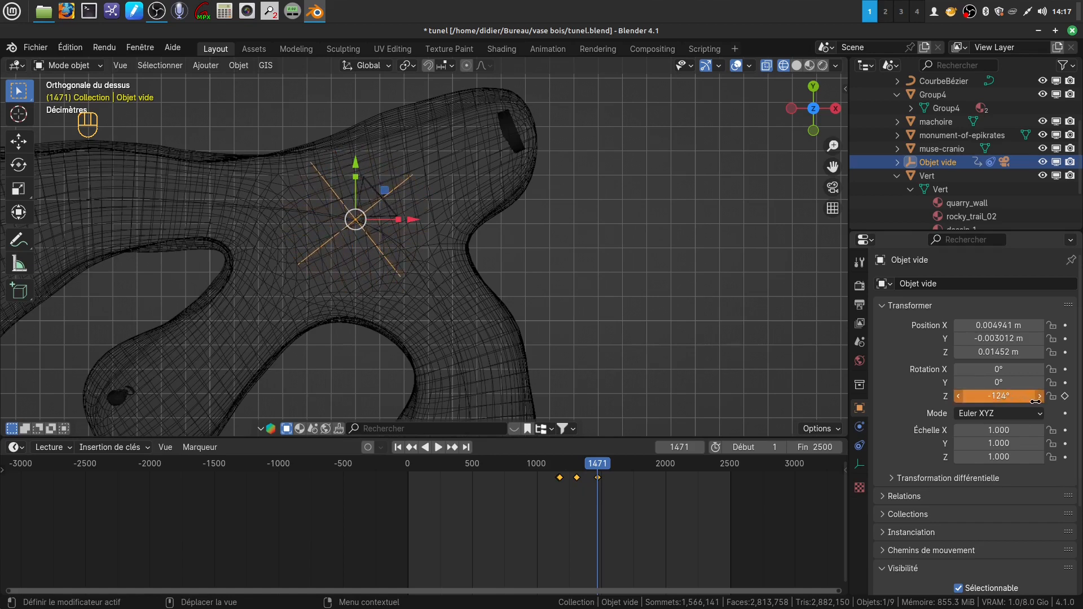
click(1065, 397)
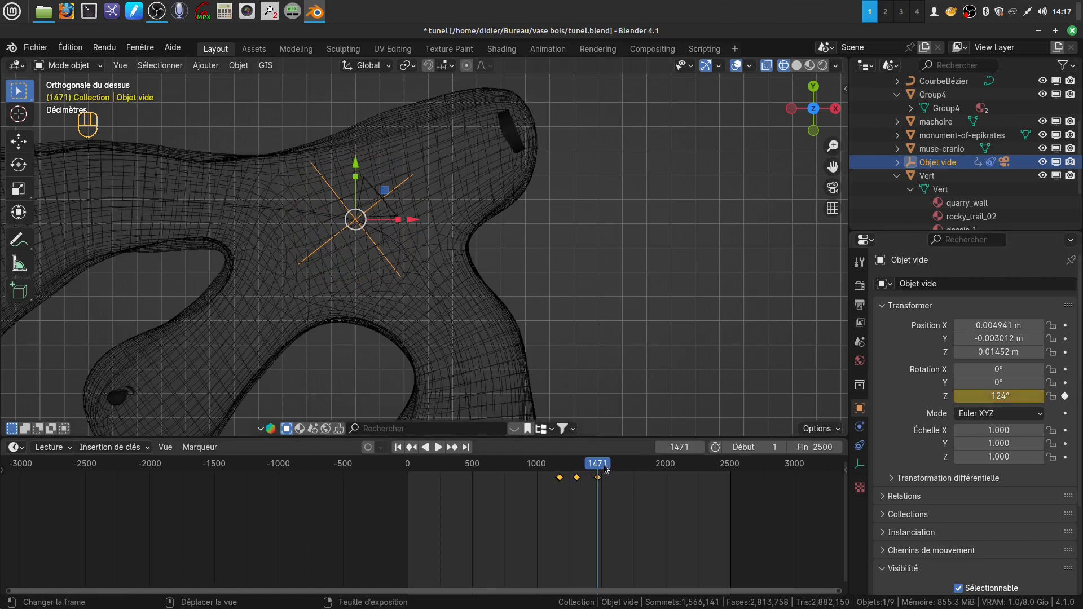
Advance the animation to frame 1523 and keyframe Objet vide's Z rotation at 0°.
key(space)
key(space)
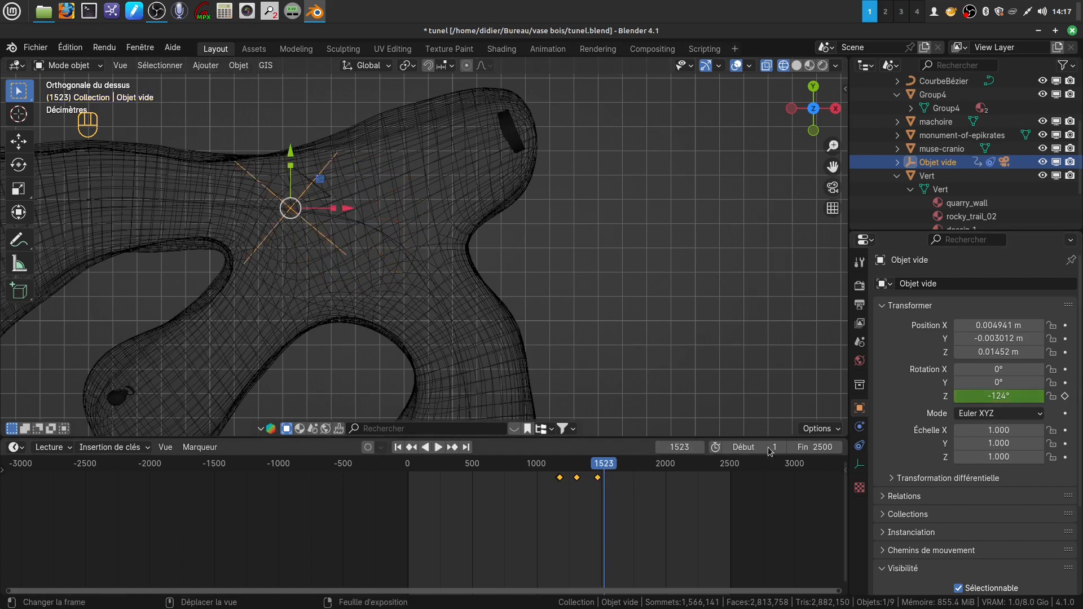
drag(998, 396, 1060, 396)
click(997, 395)
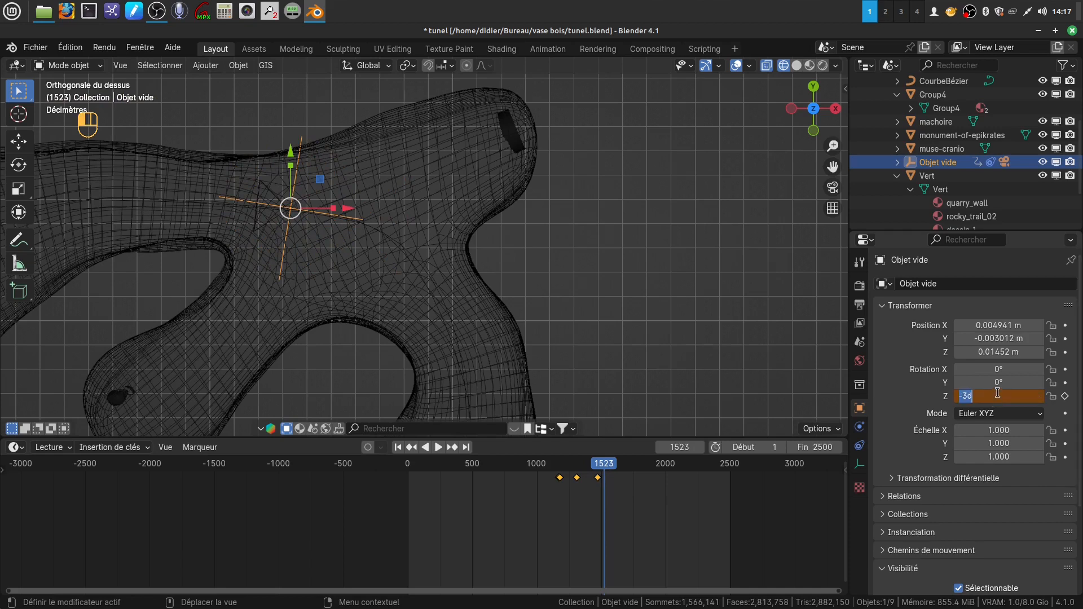
key(BackSpace)
text(0)
key(Return)
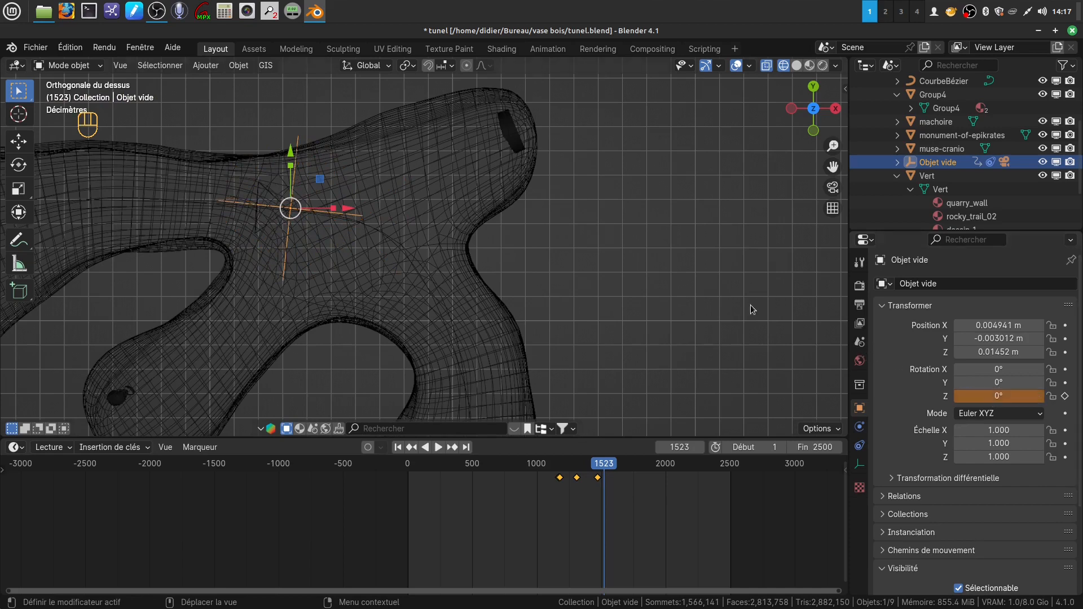
click(1066, 396)
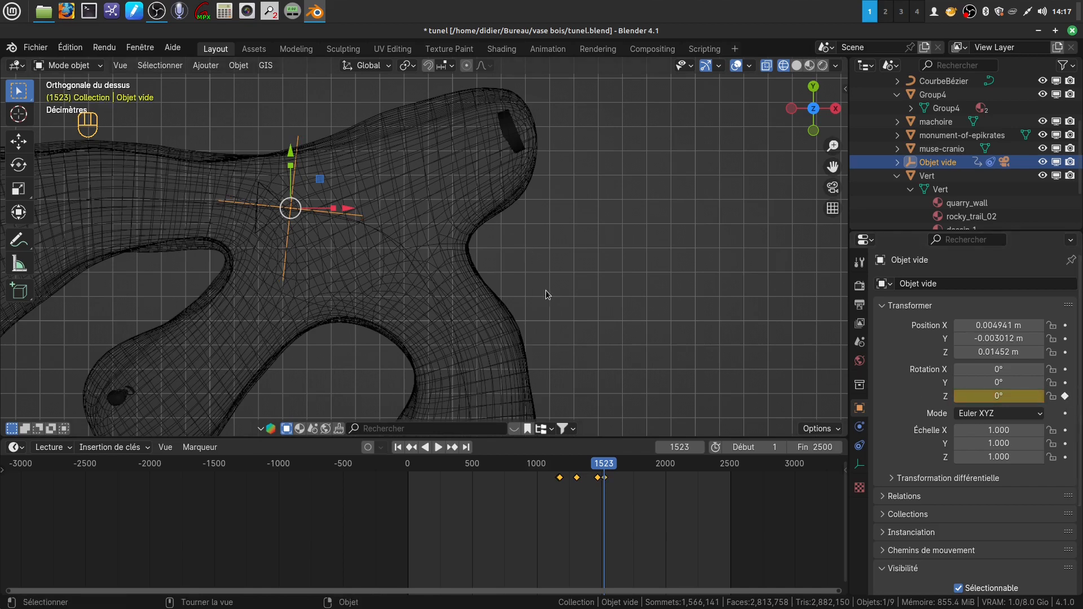
Scrub and play through the rotation keyframes in the top view to check how Objet vide turns.
drag(586, 462, 618, 463)
drag(587, 470, 562, 470)
key(space)
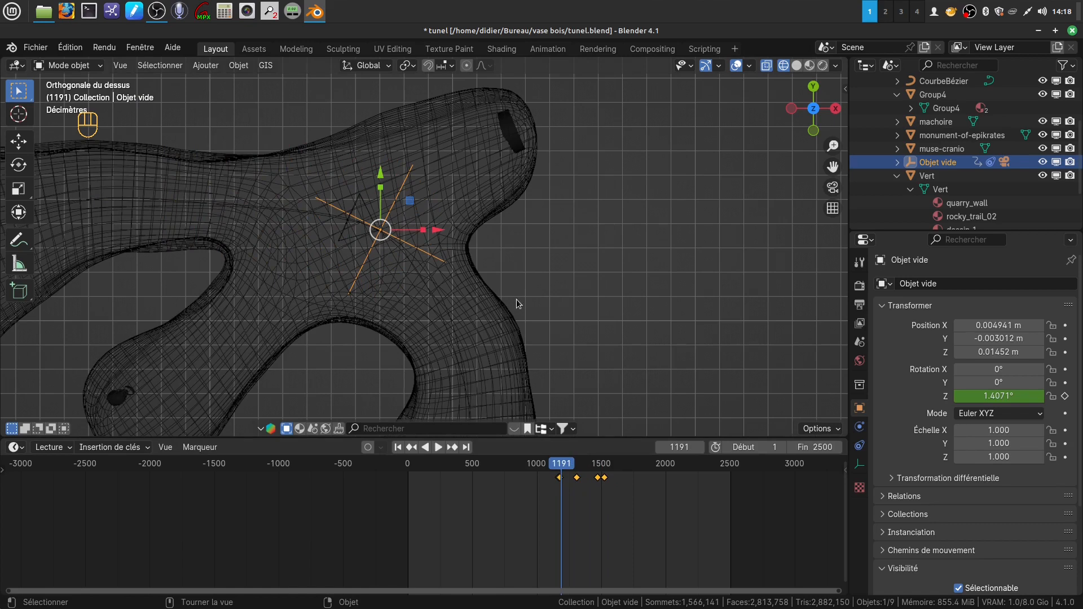
Show the camera view at frame 1033, enlarged, in rendered shading with the overlays hidden.
key(shift+z)
key(KP_0)
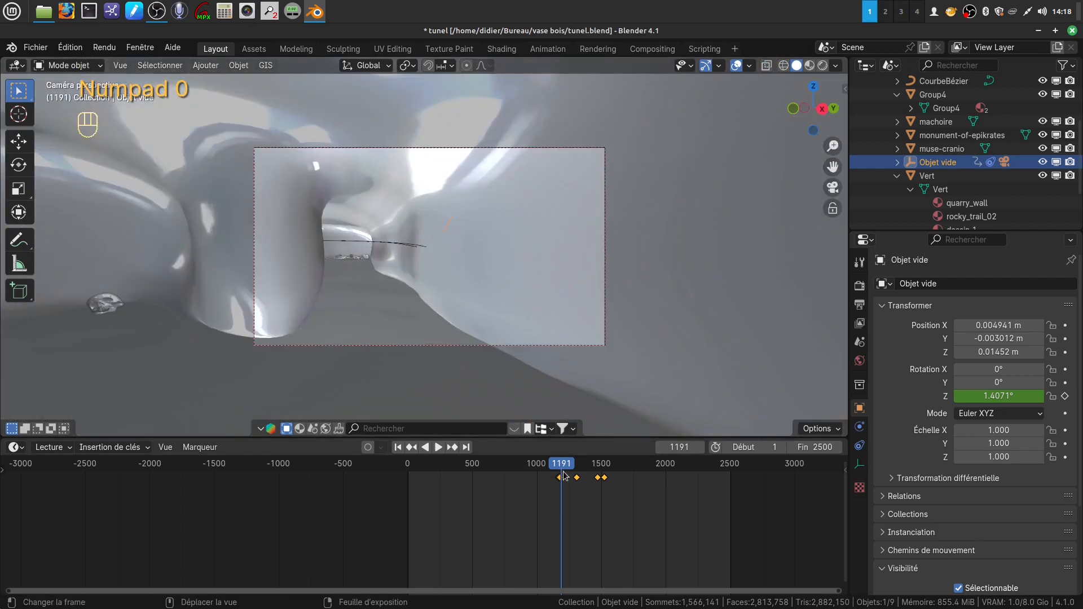
drag(562, 471, 540, 473)
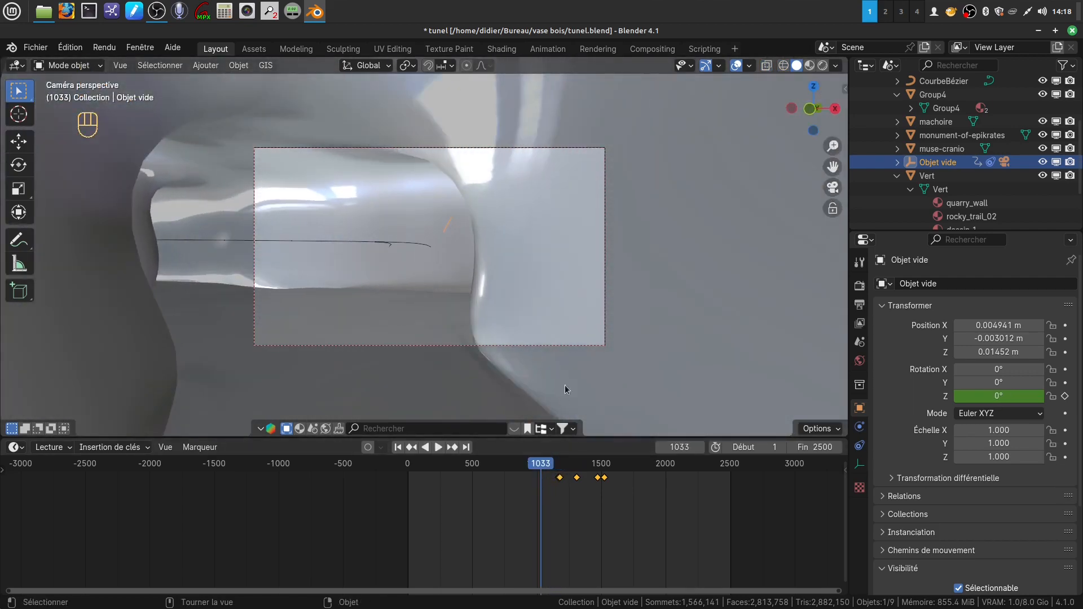
key(Home)
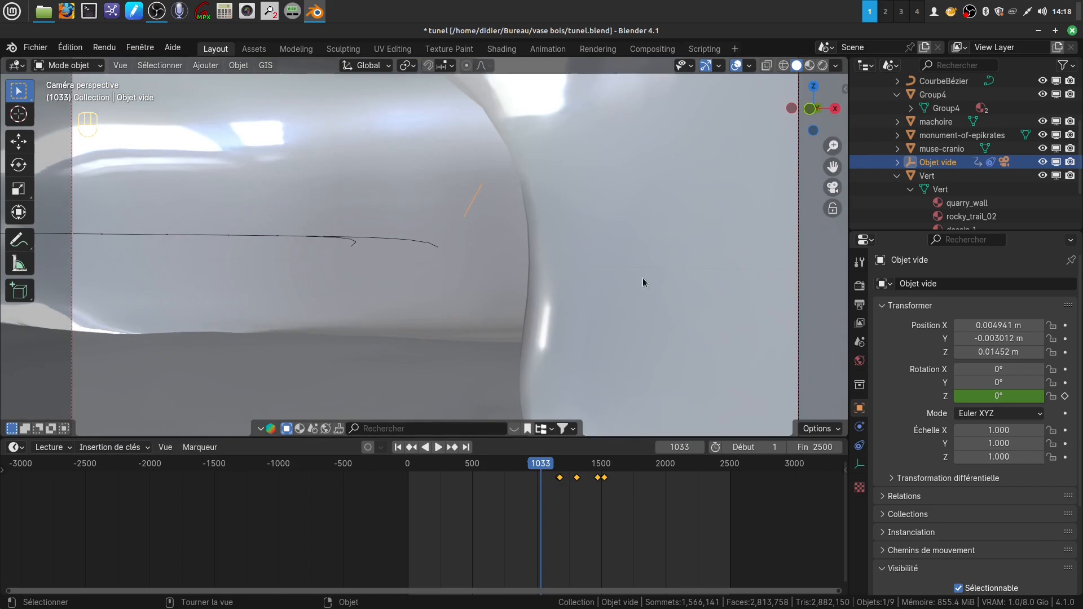
click(821, 66)
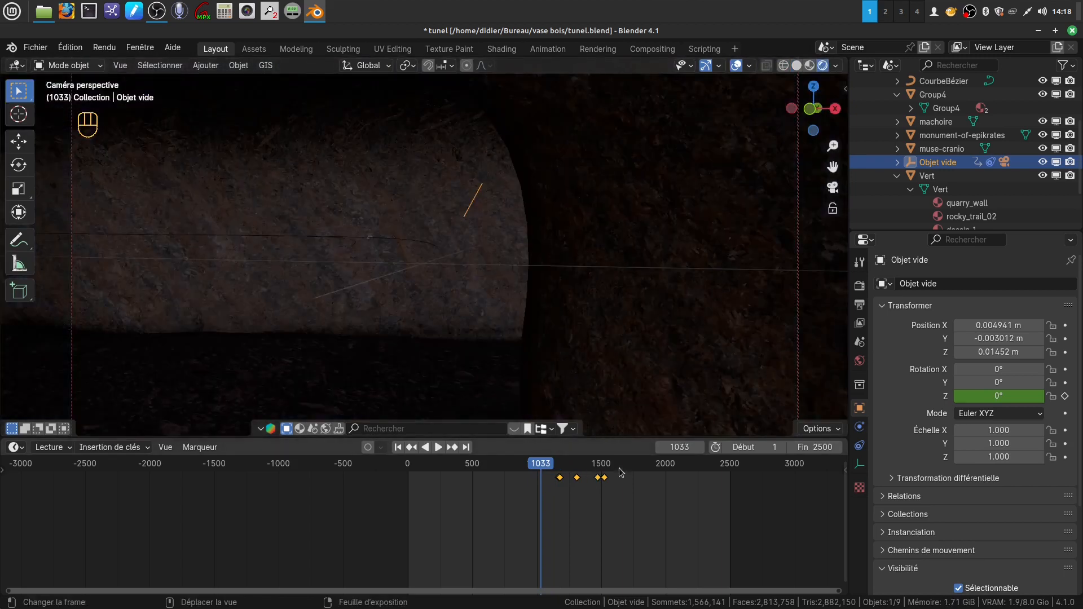
click(736, 65)
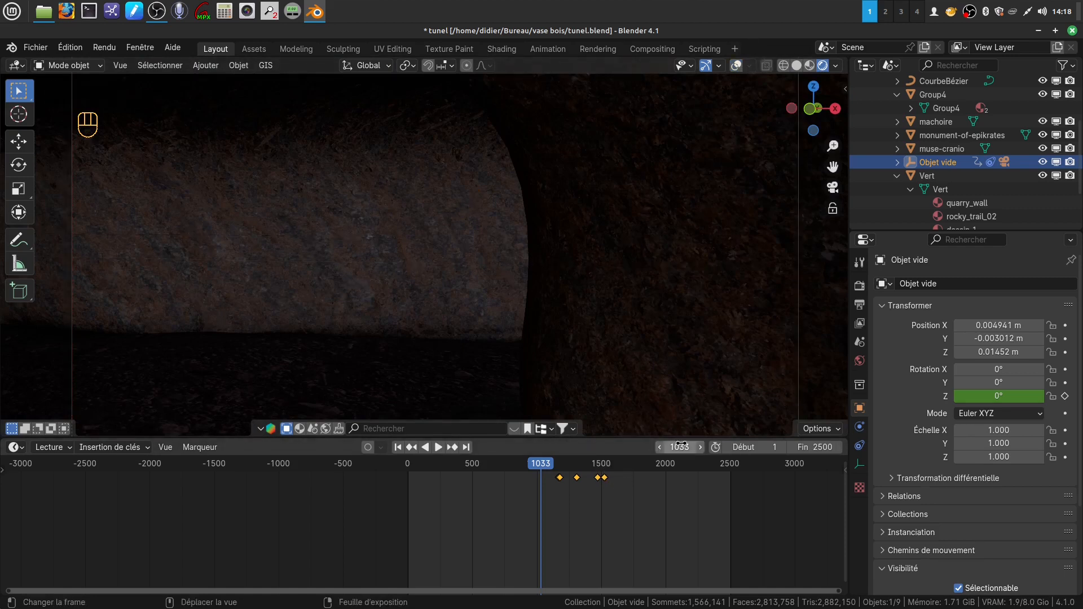
Play the animation through the camera from frame 1033 to 1682 to check the look-around, and return to frame 0.
click(438, 447)
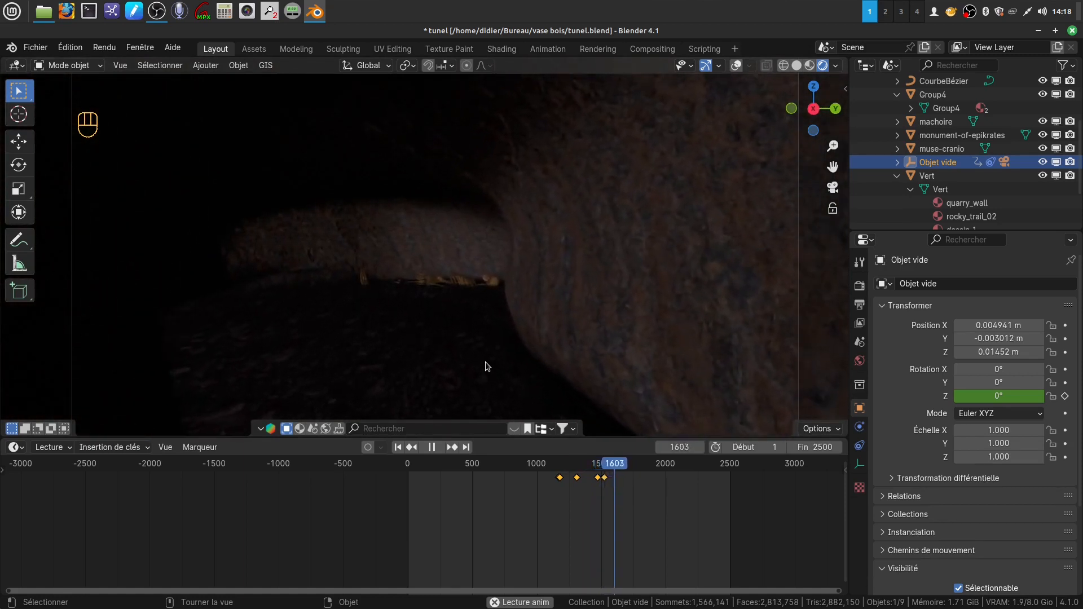
click(432, 448)
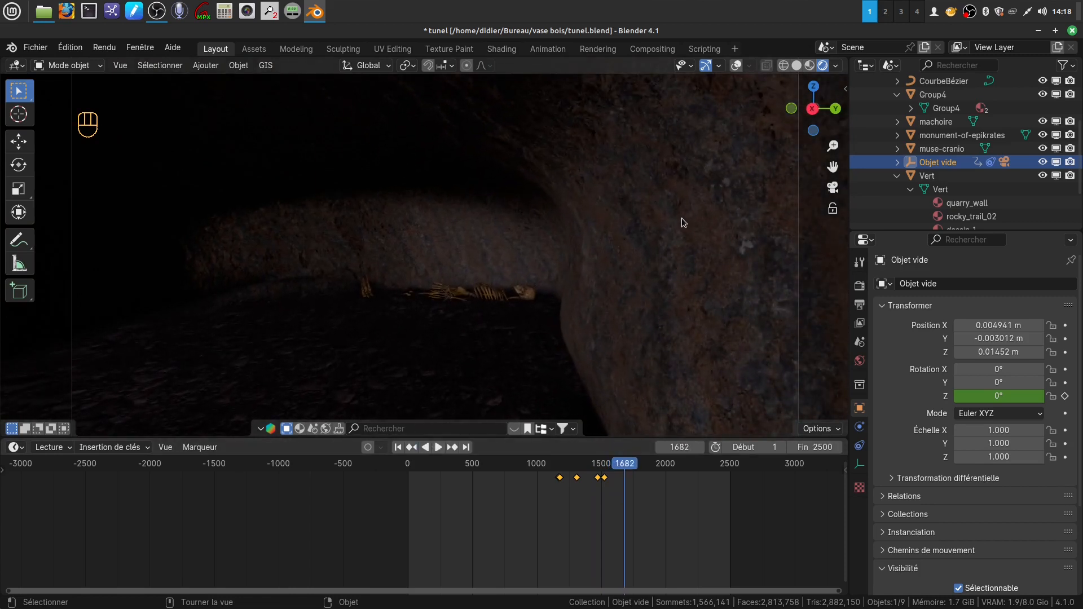
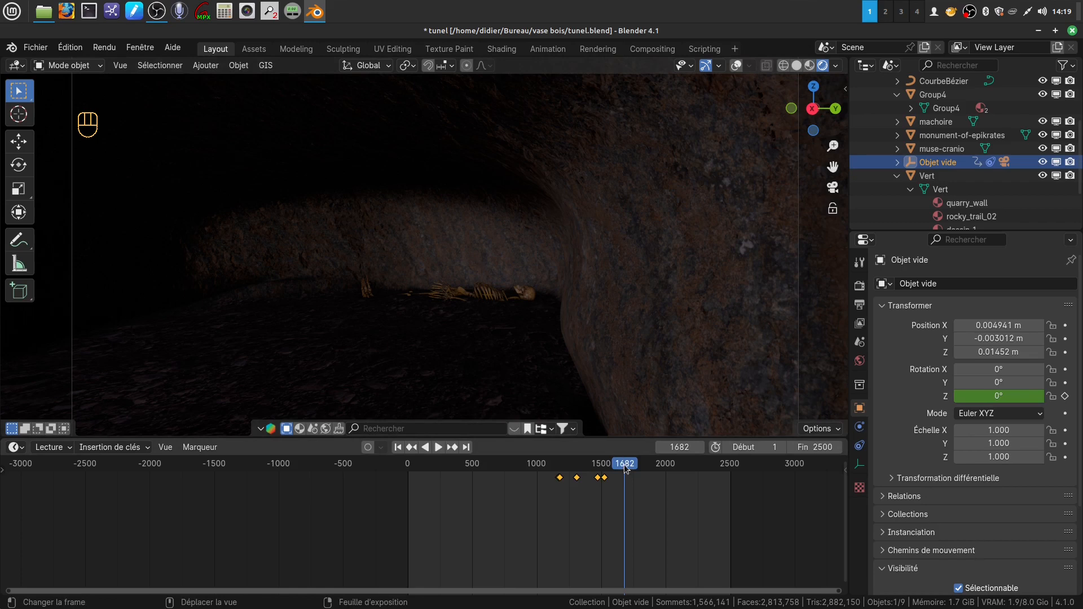
drag(626, 467, 559, 463)
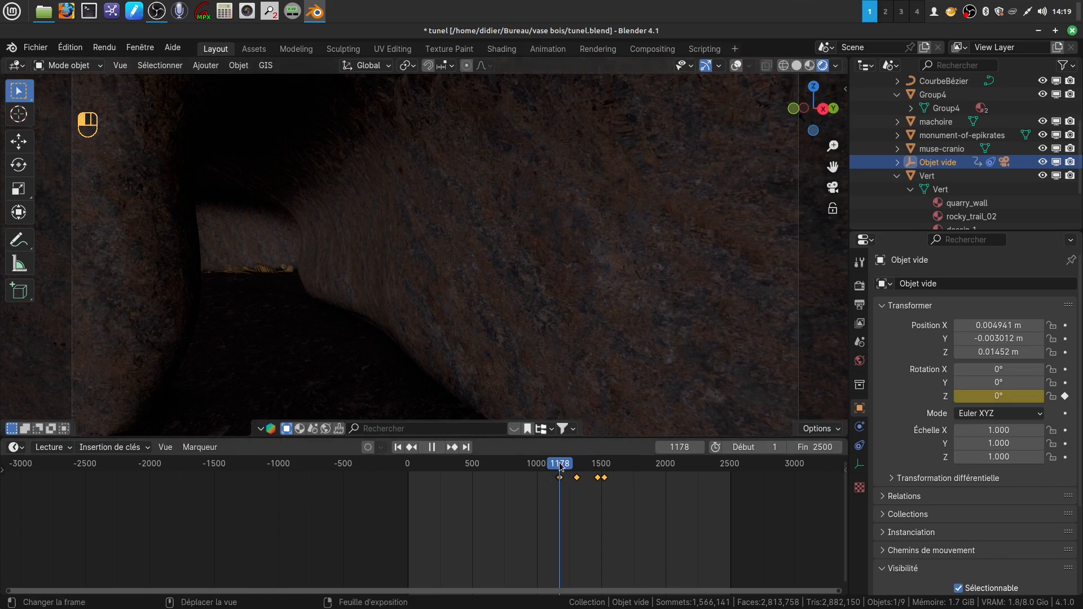
drag(557, 465, 407, 467)
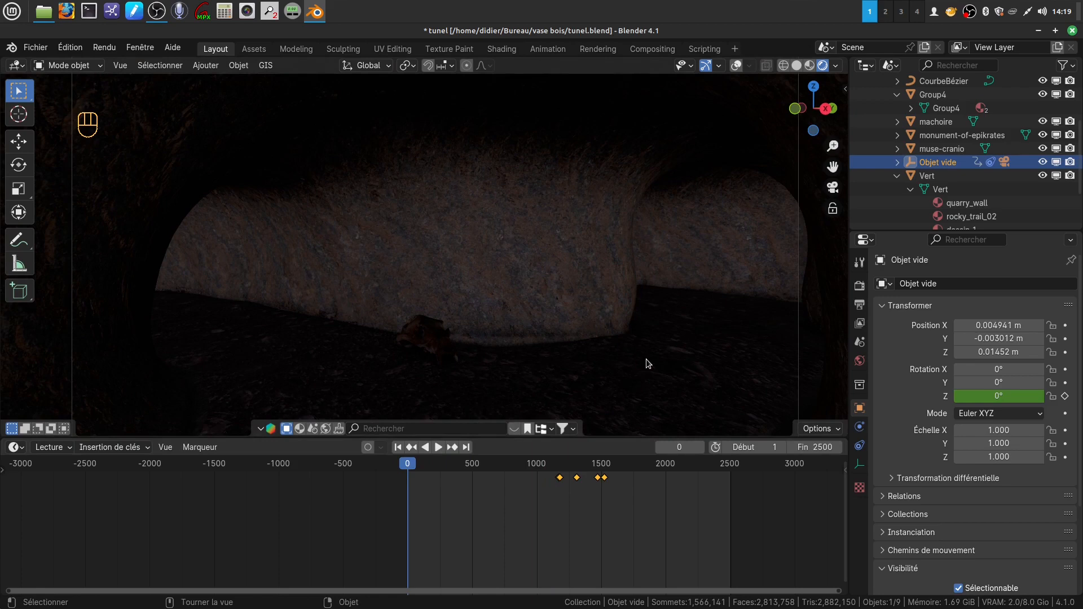
Return to the solid top view, select the tunnel mesh Vert, restore the overlays and hide the mesh.
key(KP_7)
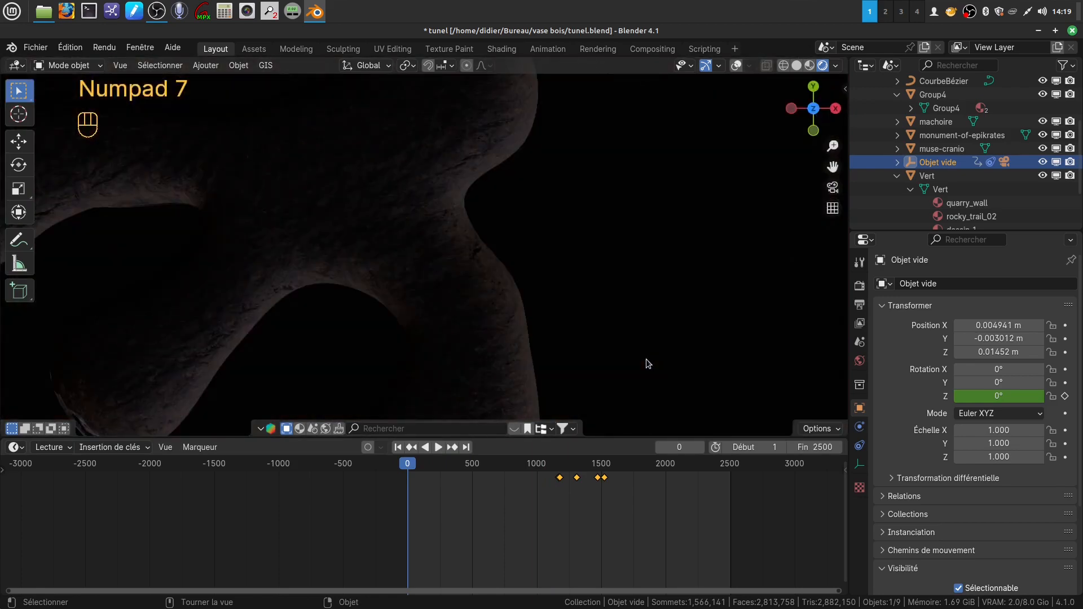
click(795, 66)
click(457, 348)
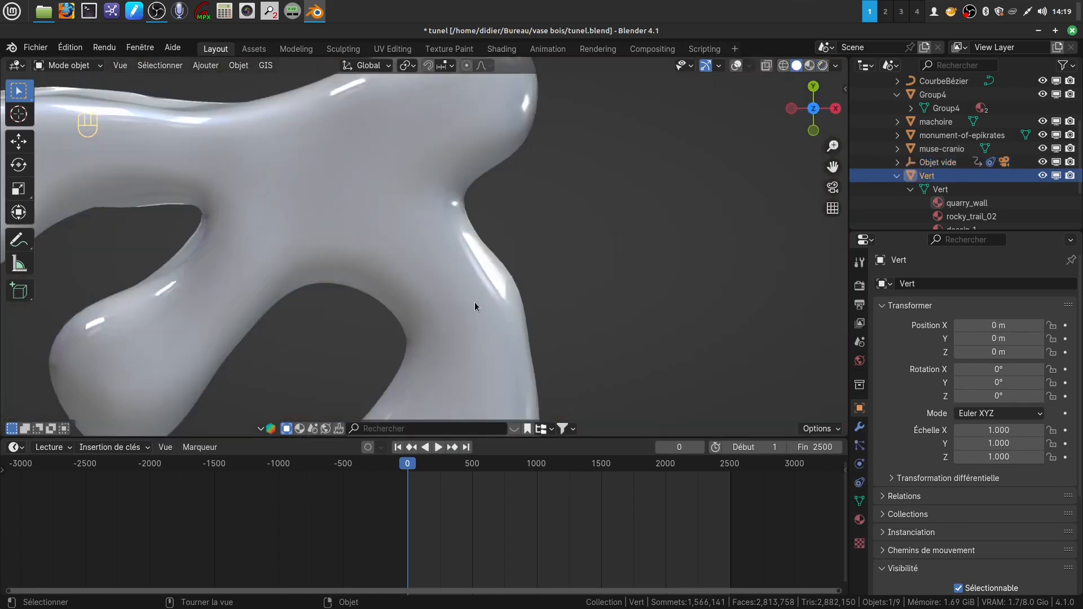
scroll(474, 303, down, 2)
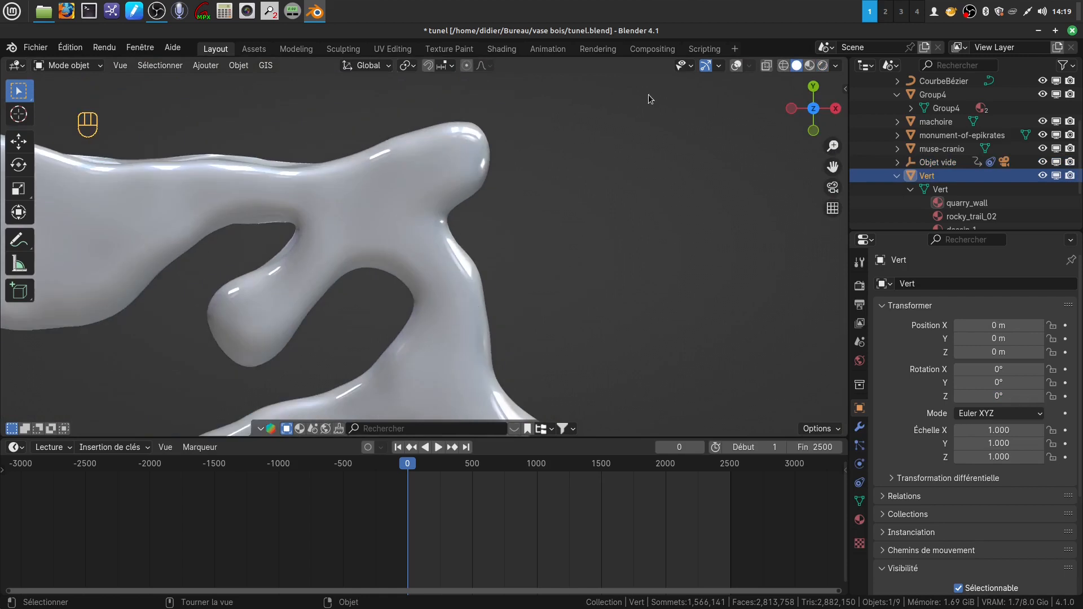
click(736, 65)
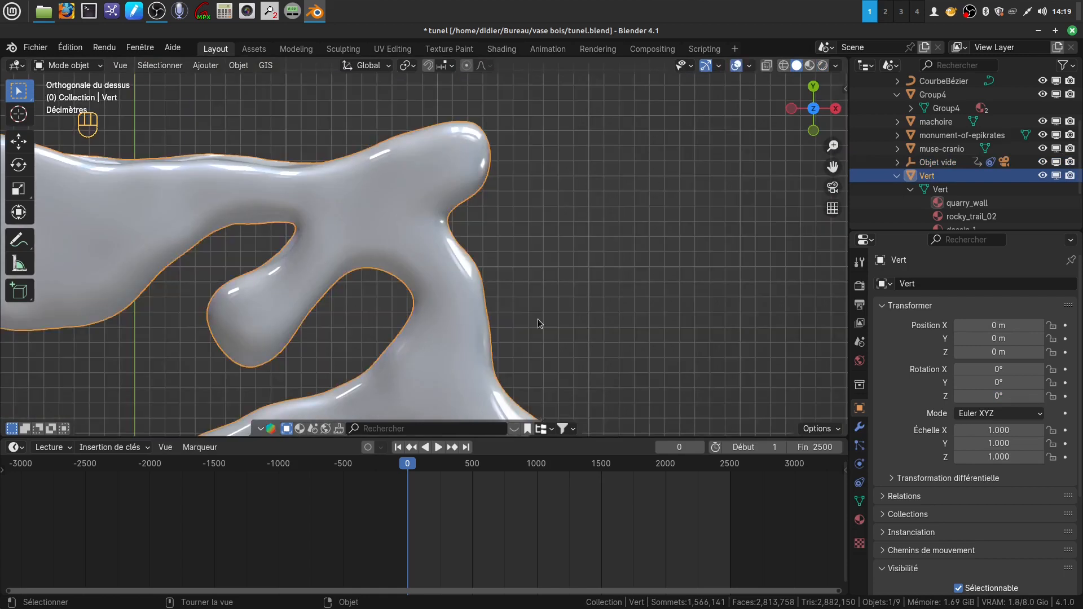
key(h)
Locate the camera rig along the path and add a spot light at the world origin.
scroll(529, 309, down, 2)
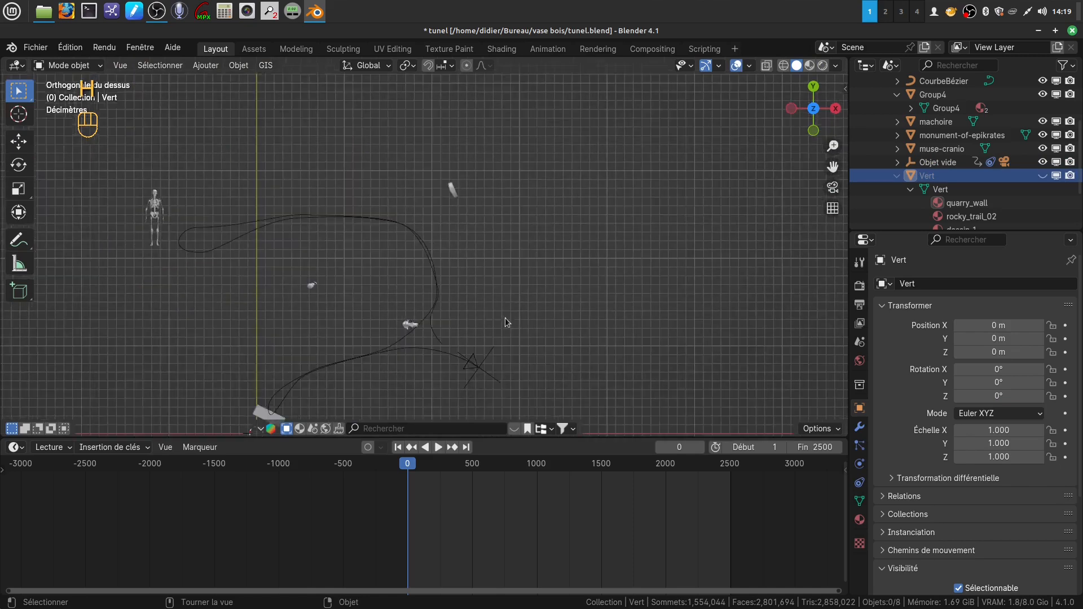
shift+middle_drag(505, 317, 486, 208)
scroll(499, 318, up, 2)
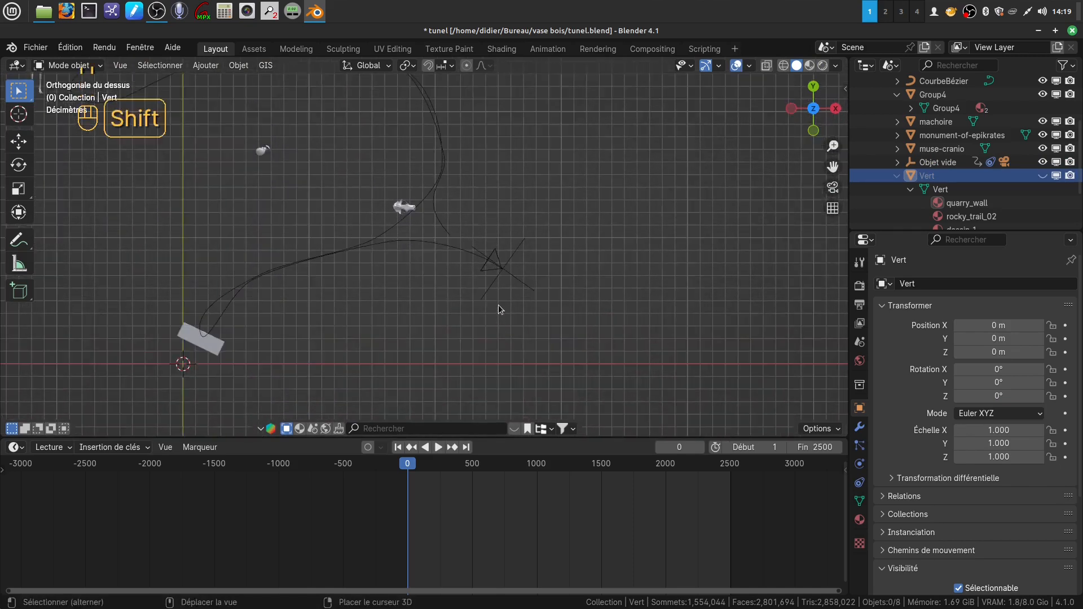
shift+middle_drag(496, 305, 442, 263)
scroll(465, 351, up, 4)
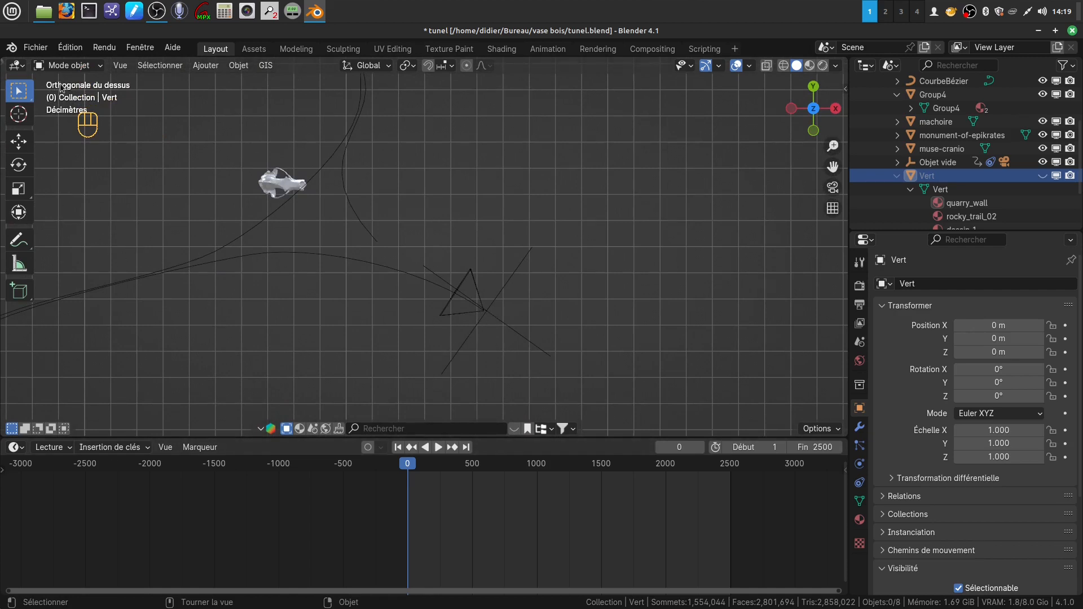
click(201, 66)
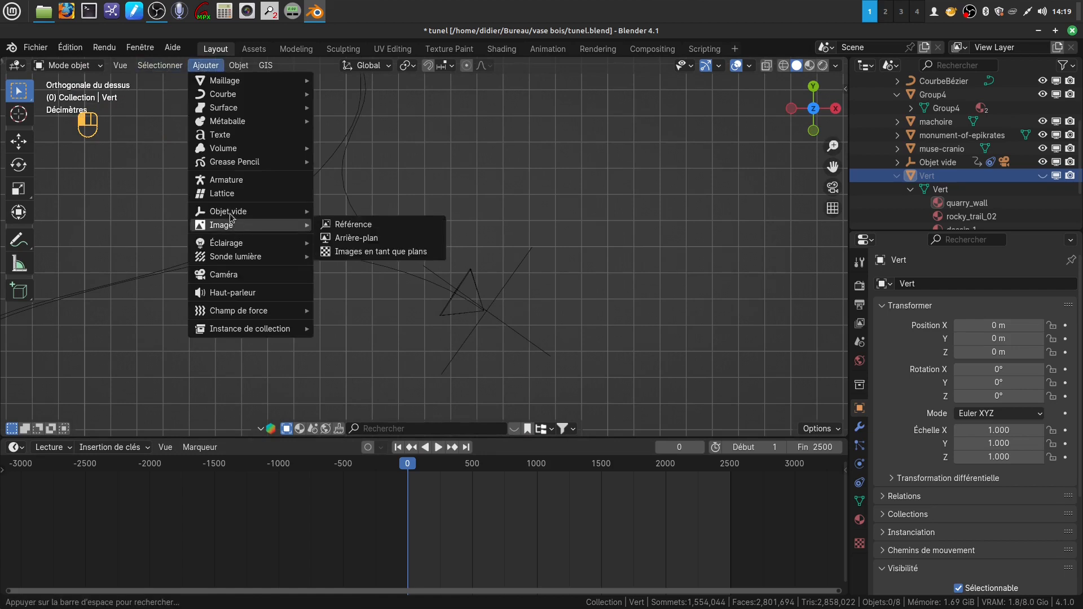
mouse_move(237, 218)
mouse_move(243, 259)
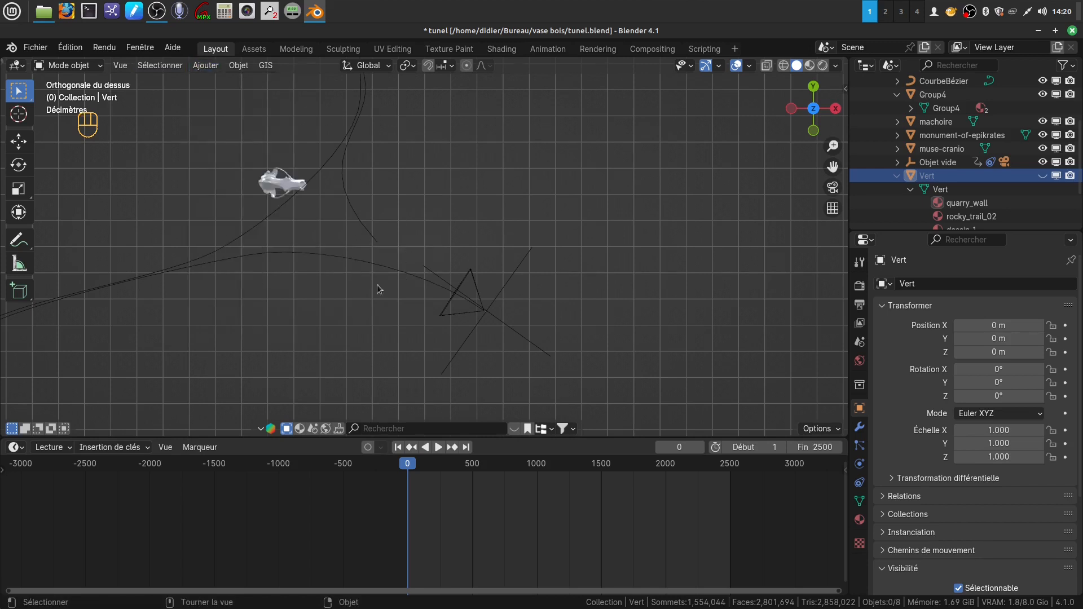
click(207, 65)
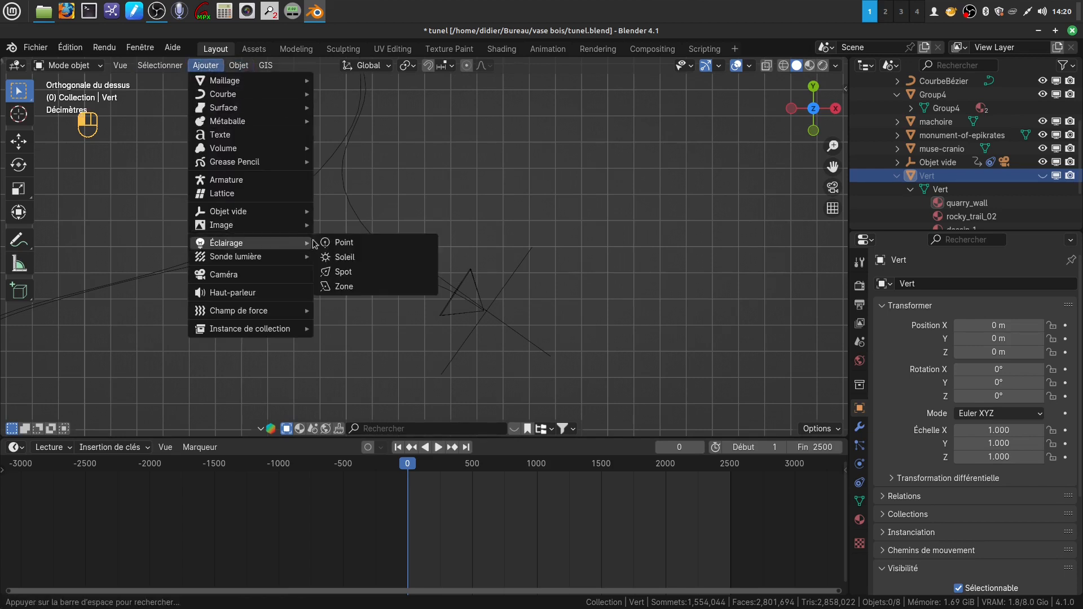
click(348, 272)
Scale the spot light down uniformly to about 0.061 and move it about 2.51 m along X, towards the camera.
scroll(665, 268, down, 5)
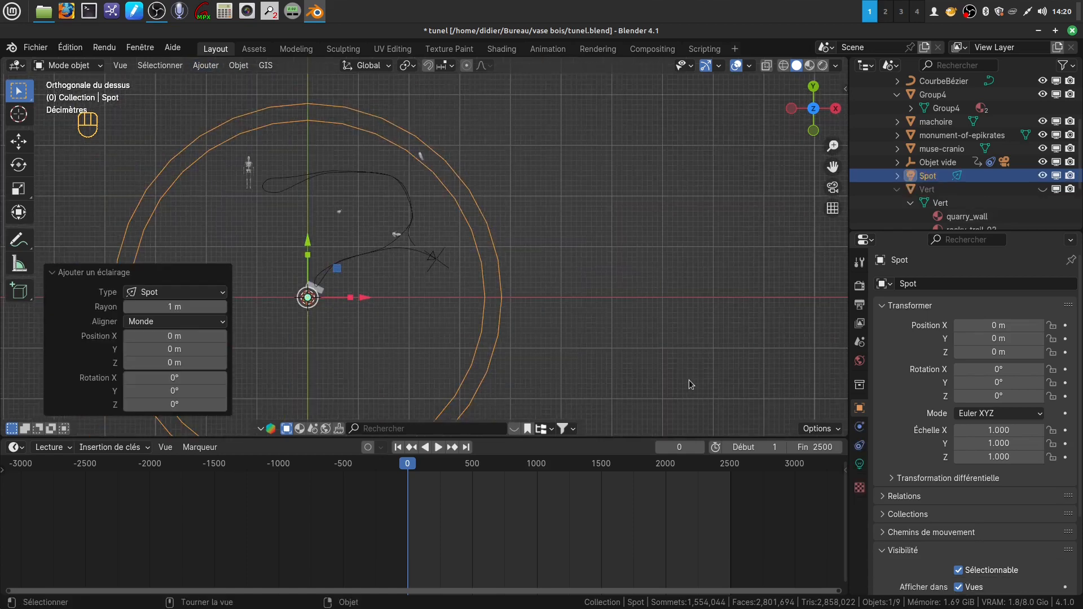
key(s)
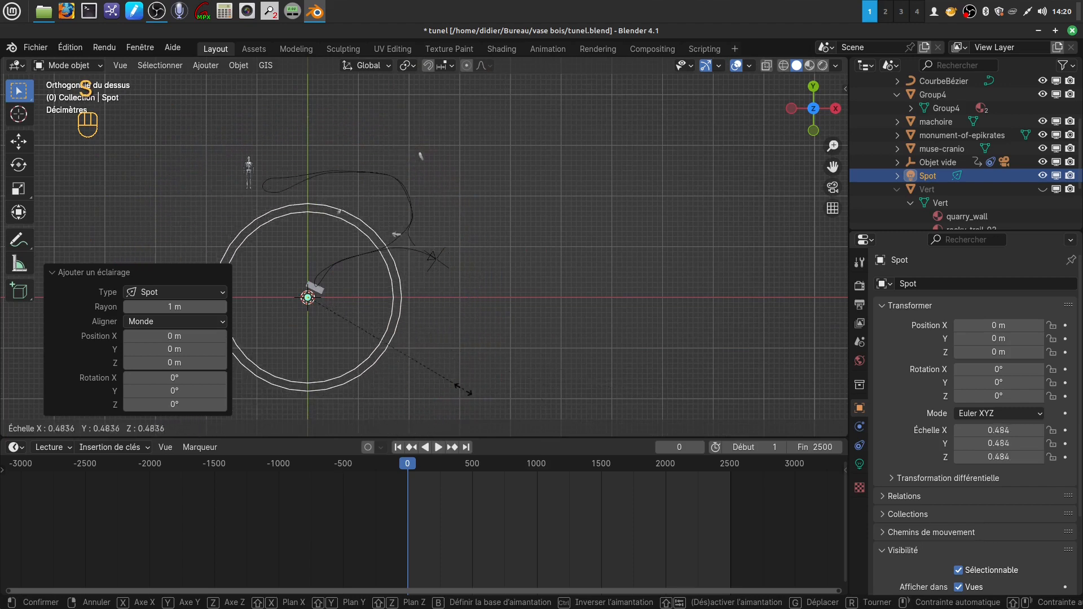
click(343, 328)
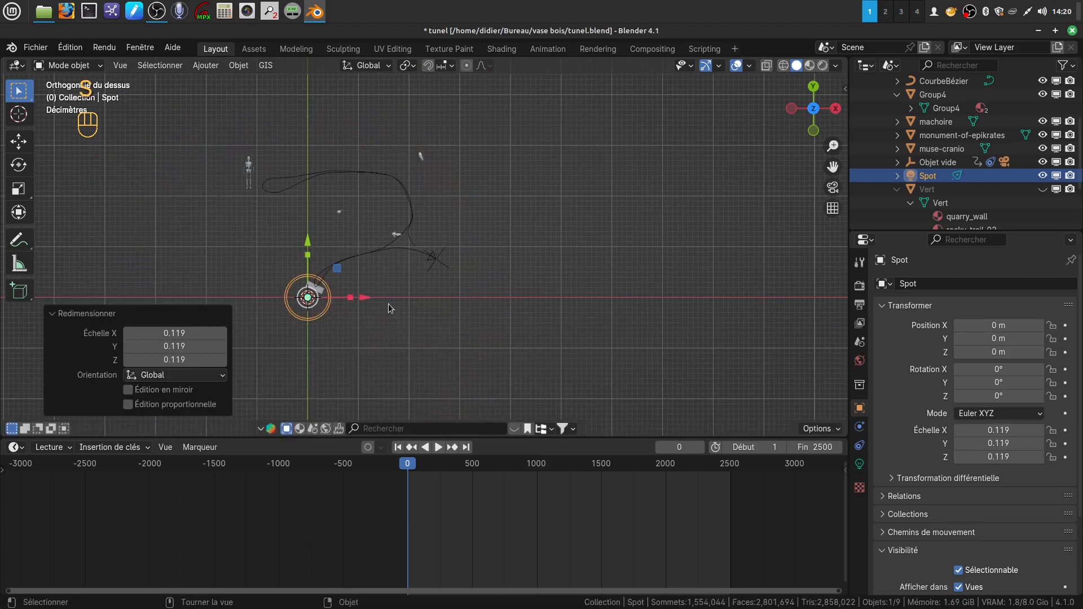
key(s)
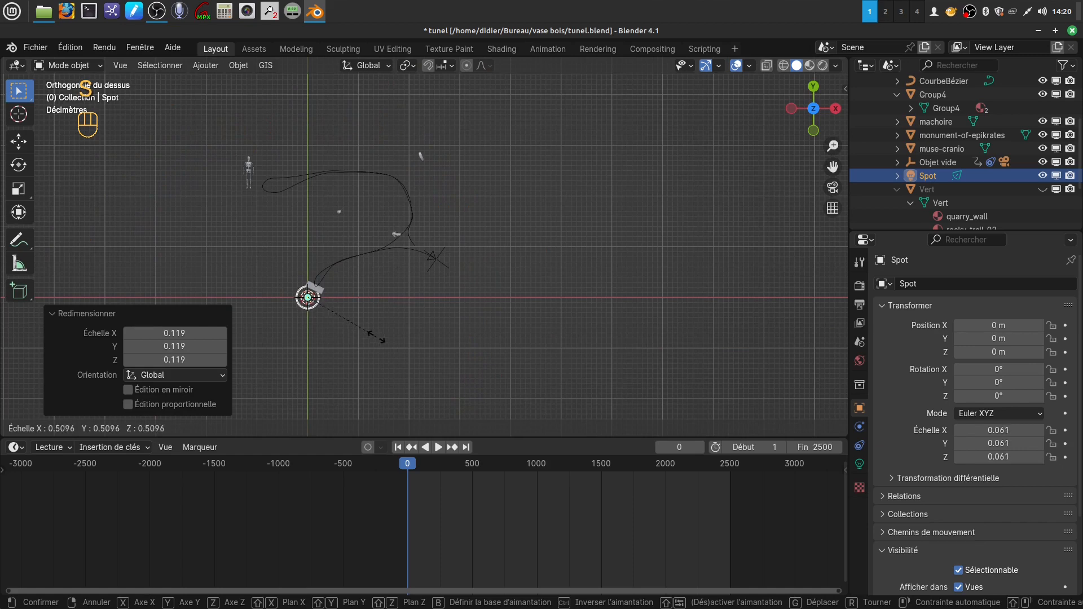
click(371, 334)
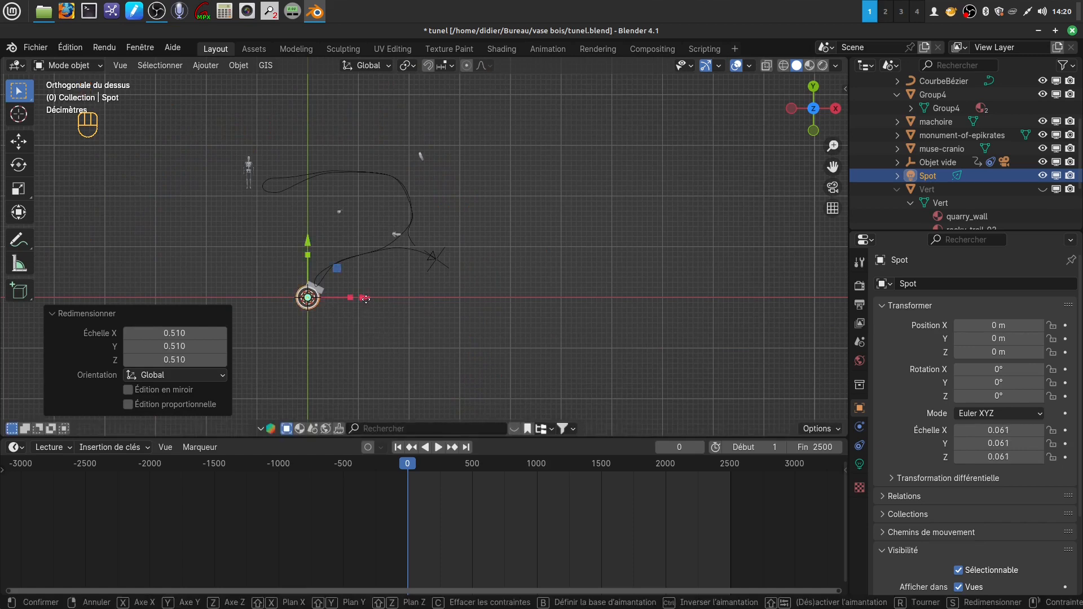
drag(357, 310, 484, 310)
scroll(551, 326, up, 3)
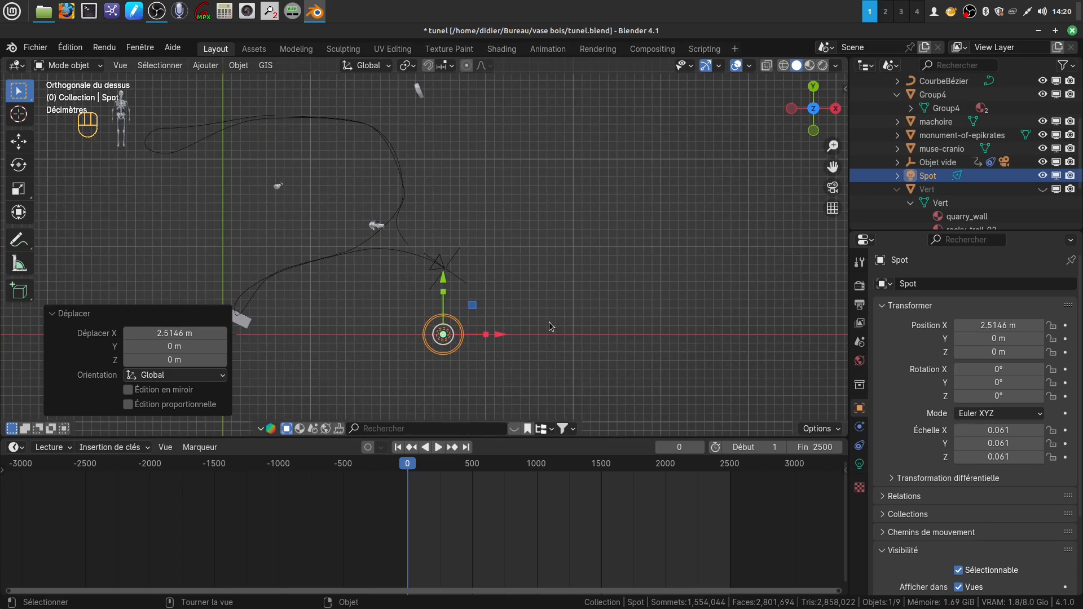
Rotate the spot light about 90° around Y in the front view so that it points horizontally.
scroll(550, 321, down, 2)
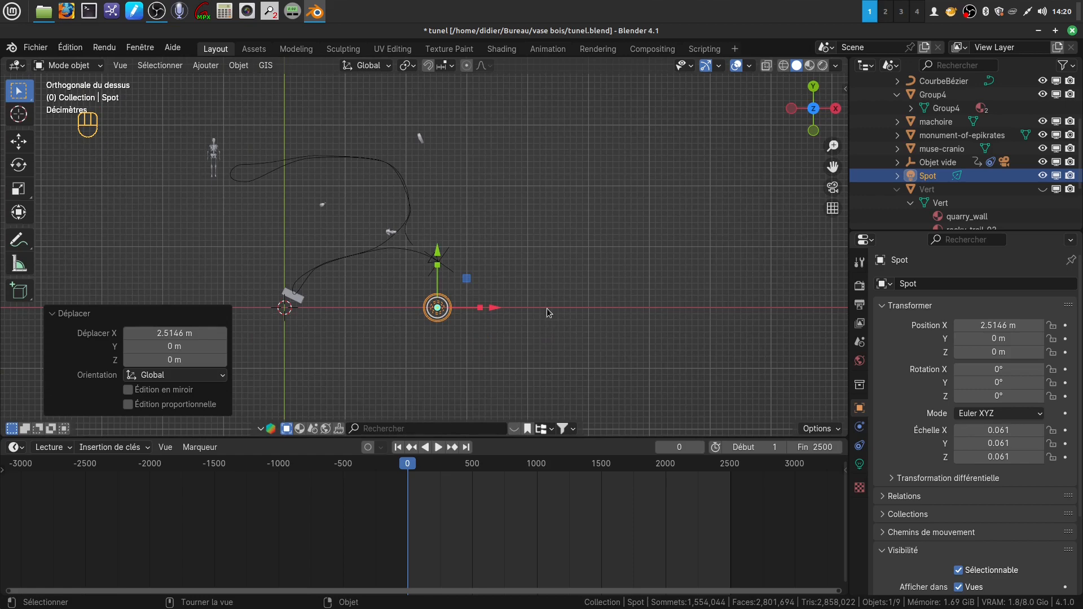
key(KP_1)
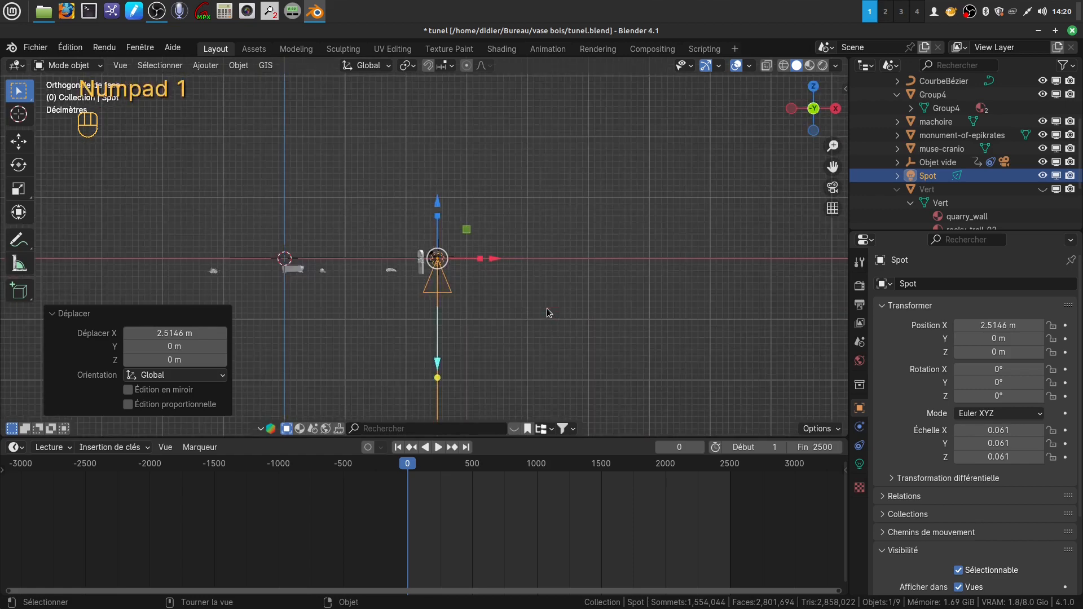
scroll(530, 290, up, 2)
key(r)
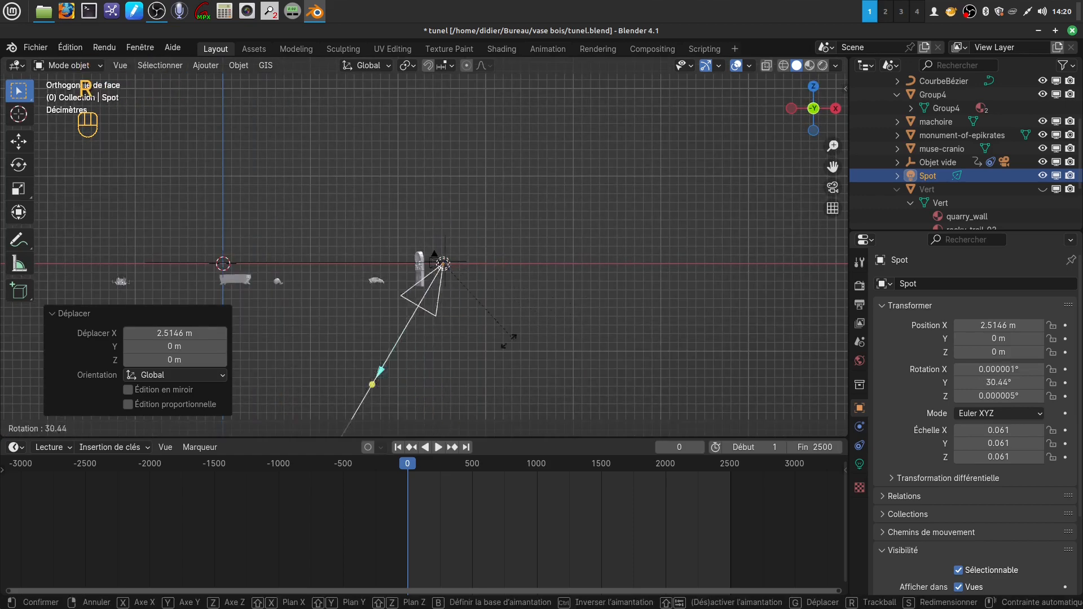
click(422, 339)
Move the spot light to about 0.764 m in Y and 2.537 m in X, close to the camera.
middle_drag(455, 246, 448, 319)
drag(389, 268, 487, 220)
drag(458, 284, 469, 288)
middle_drag(478, 279, 515, 286)
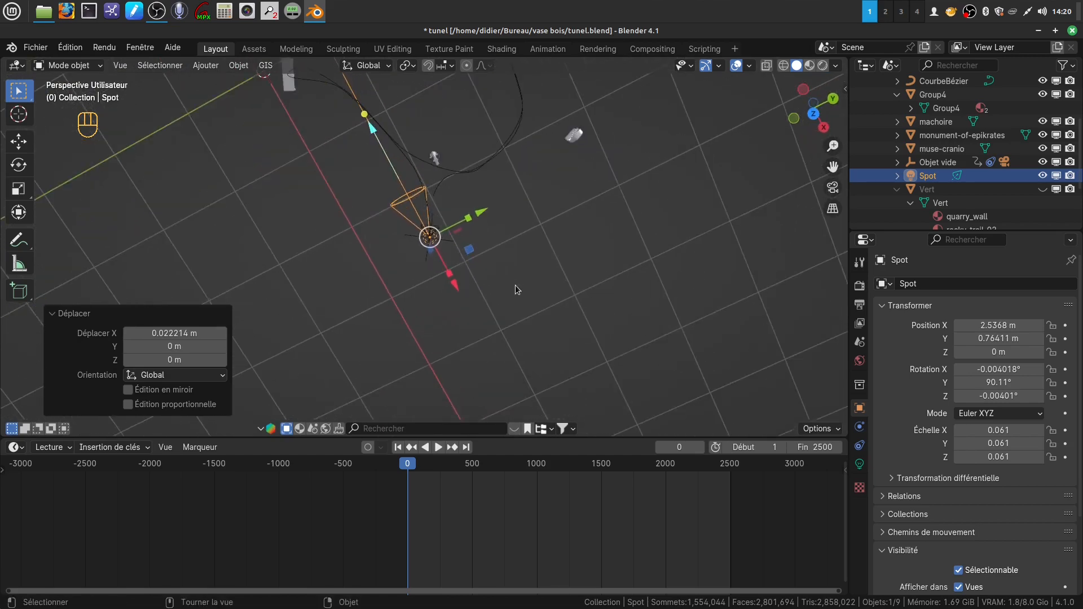
Rotate the spot light 19° around Z in the top view so that it aims along the path.
key(KP_7)
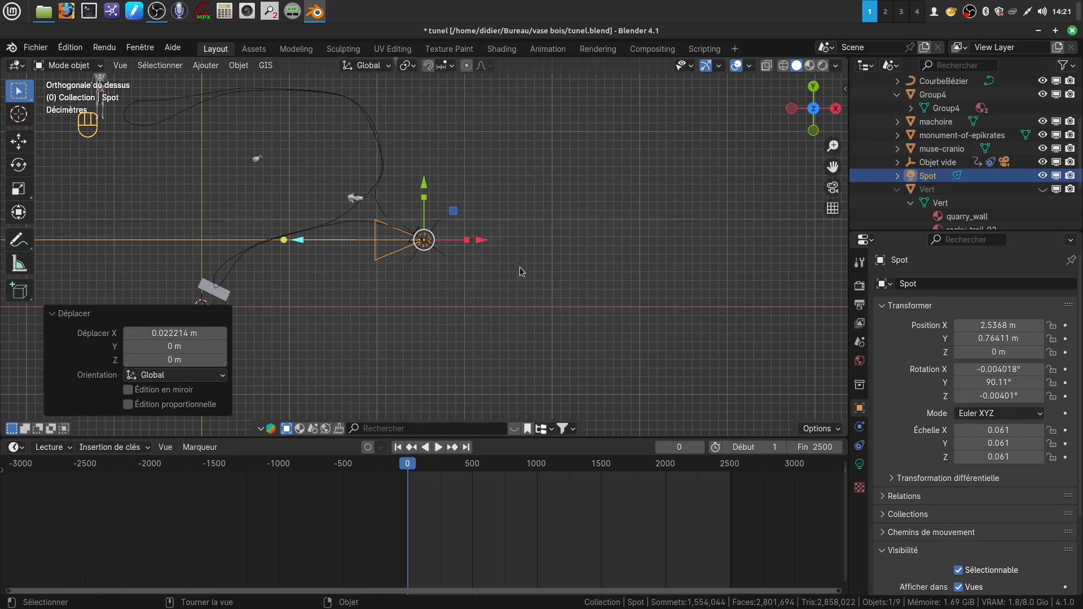
key(r)
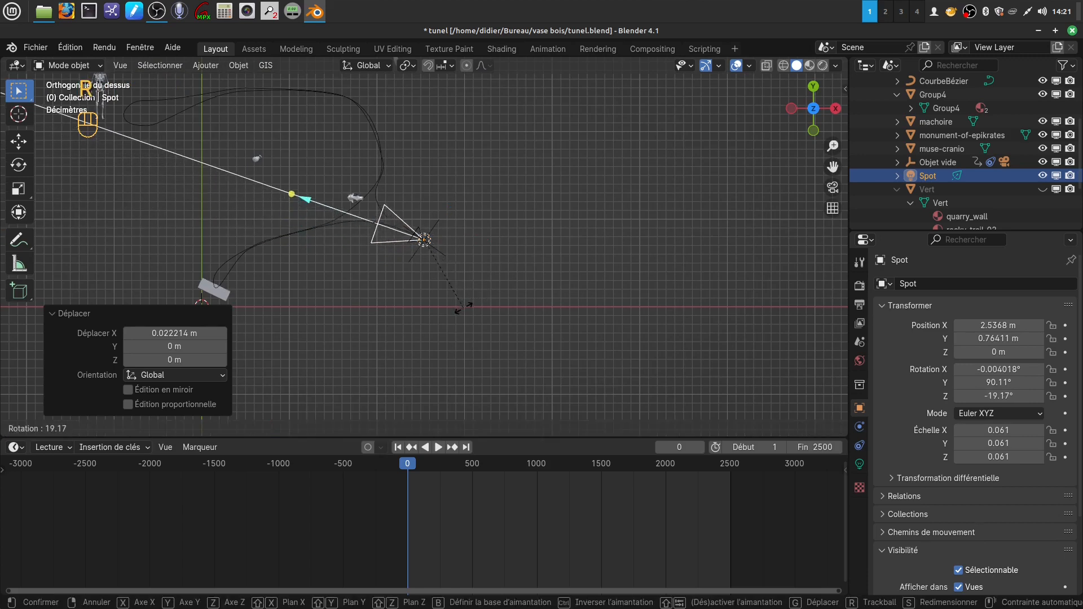
click(464, 308)
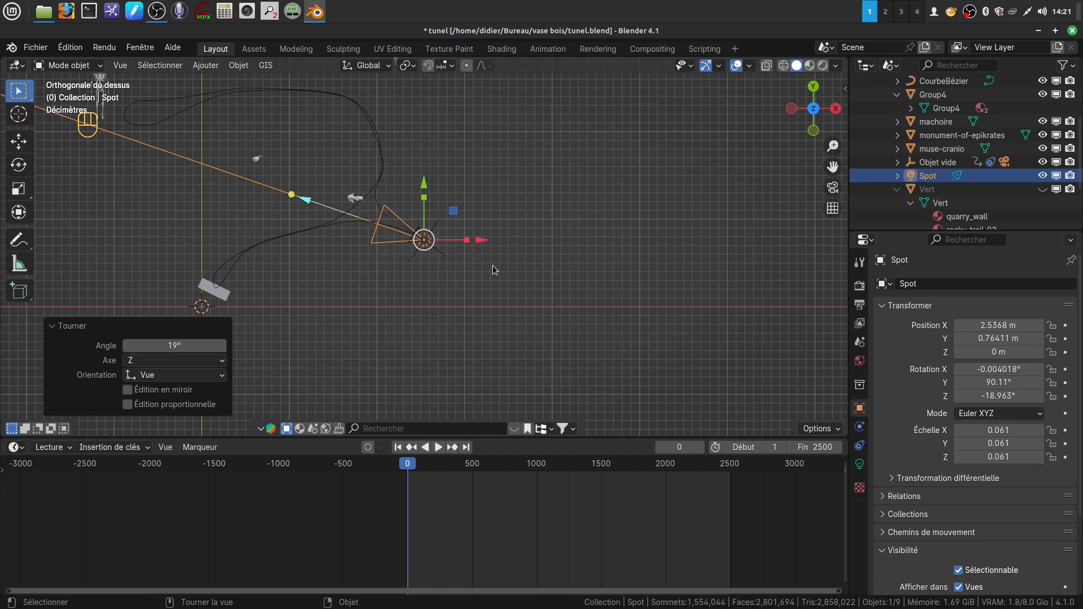
Parent the spot light to the empty Objet vide as an Object parent.
scroll(492, 266, up, 2)
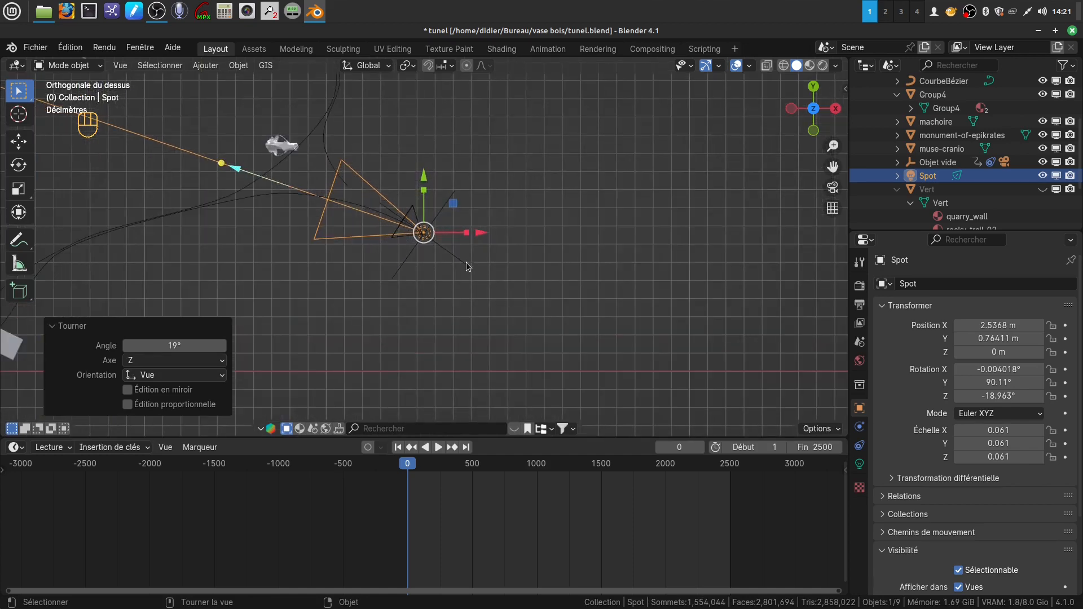
shift+click(466, 262)
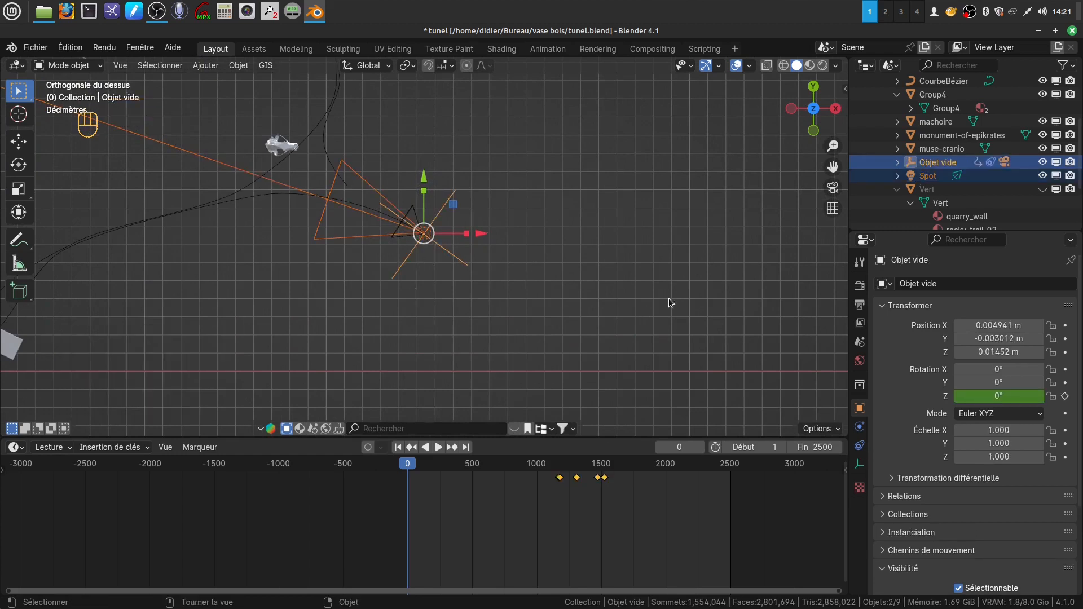
key(ctrl+p)
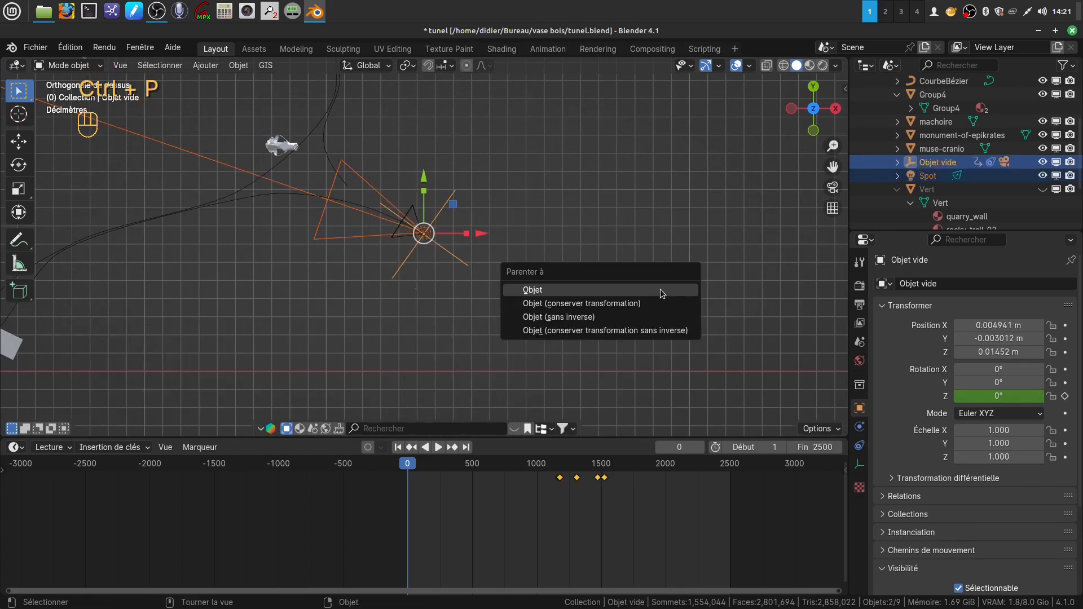
click(662, 290)
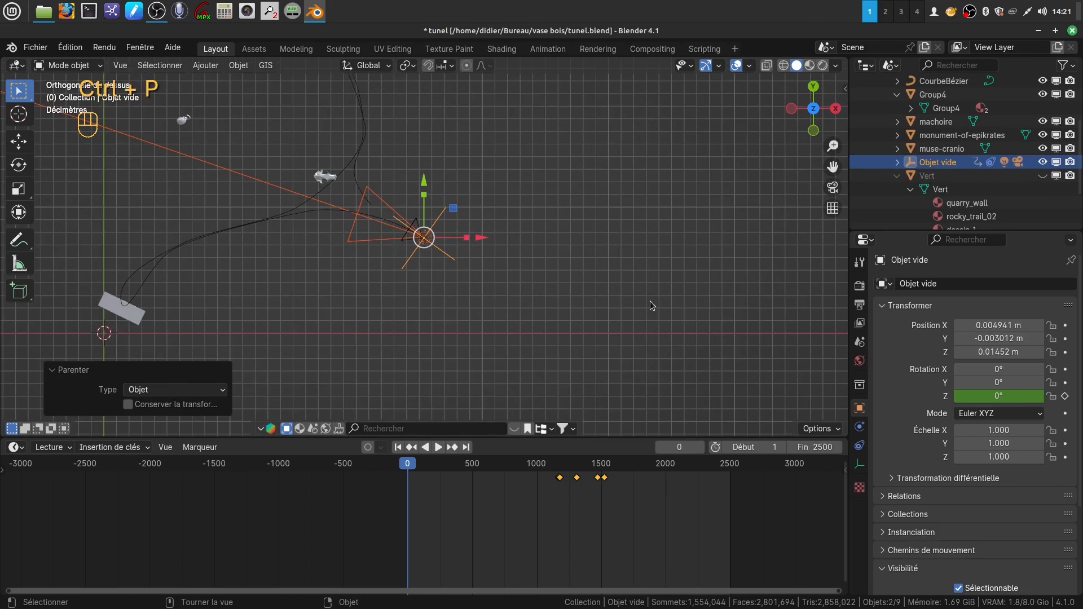
Unhide the tunnel object Vert and look at the scene through the camera.
key(alt)
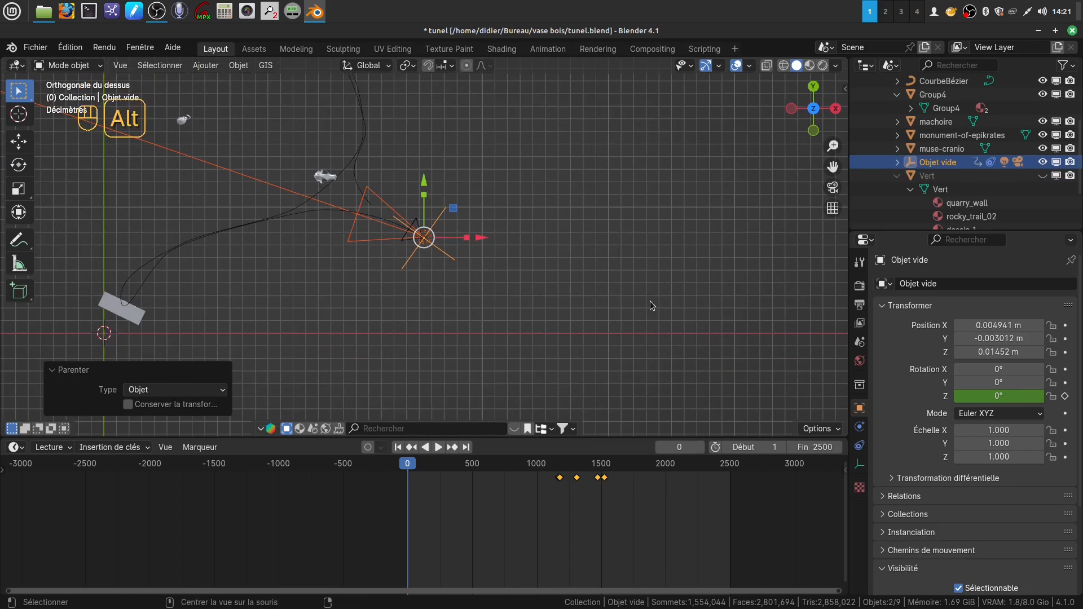
key(alt+h)
key(KP_0)
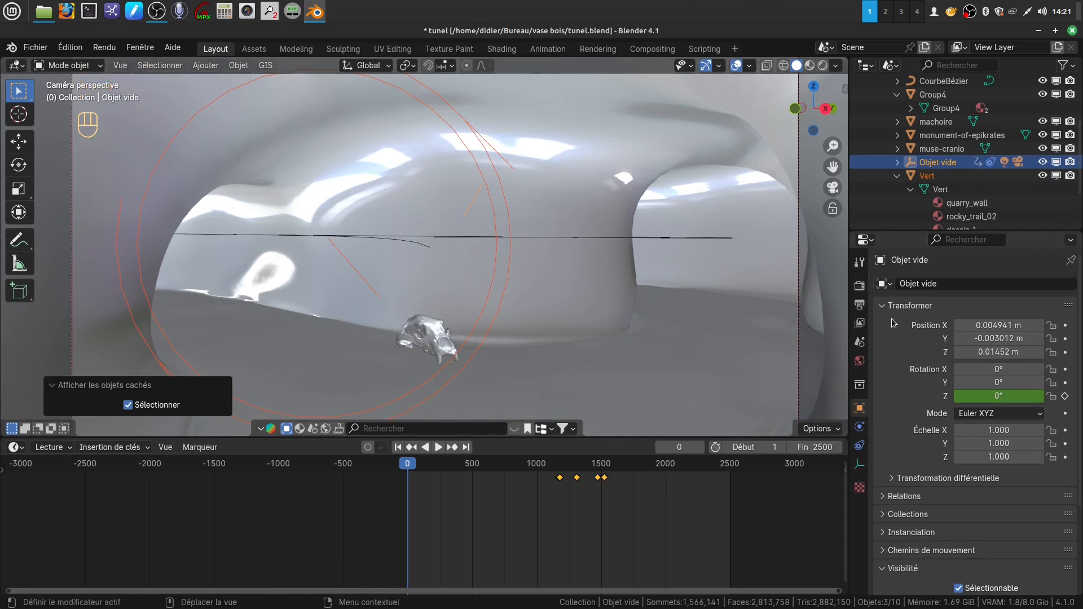
Select the spot light nested under Objet vide and set its power to 128 W.
scroll(964, 150, up, 5)
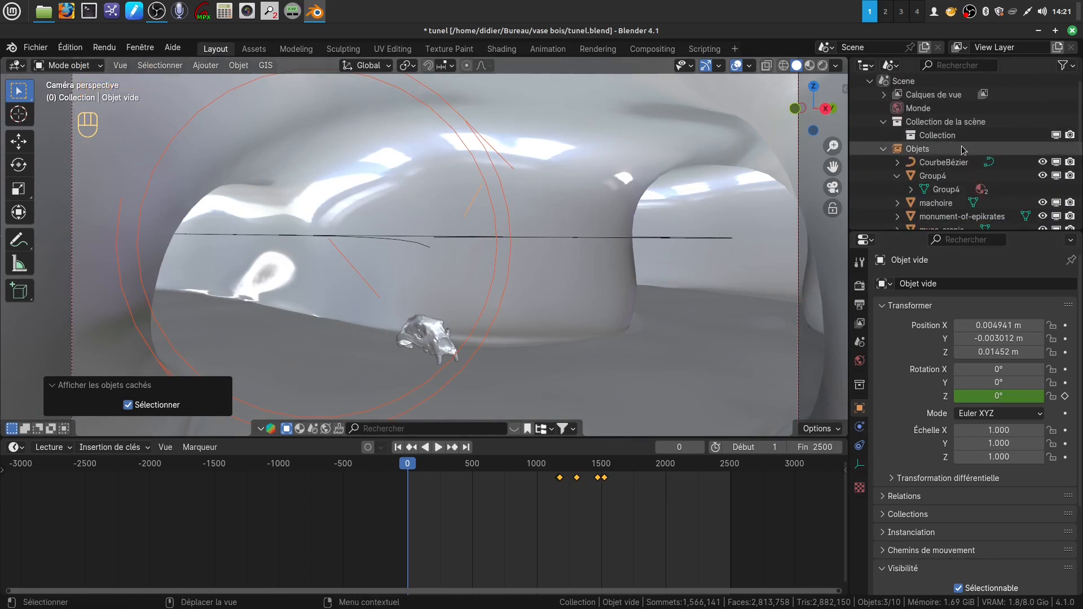
scroll(966, 158, down, 4)
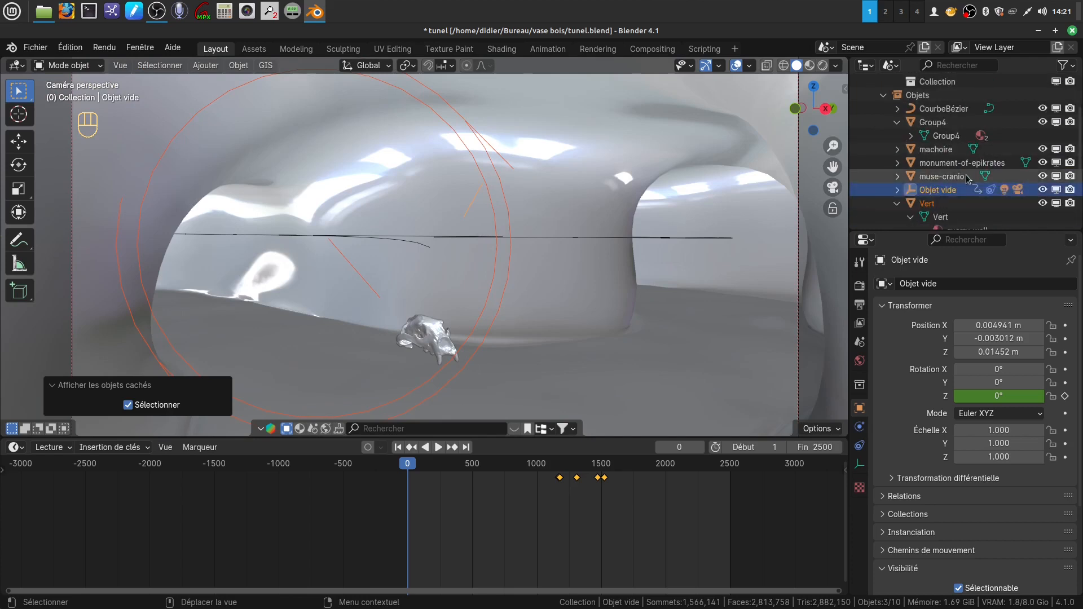
scroll(967, 178, down, 4)
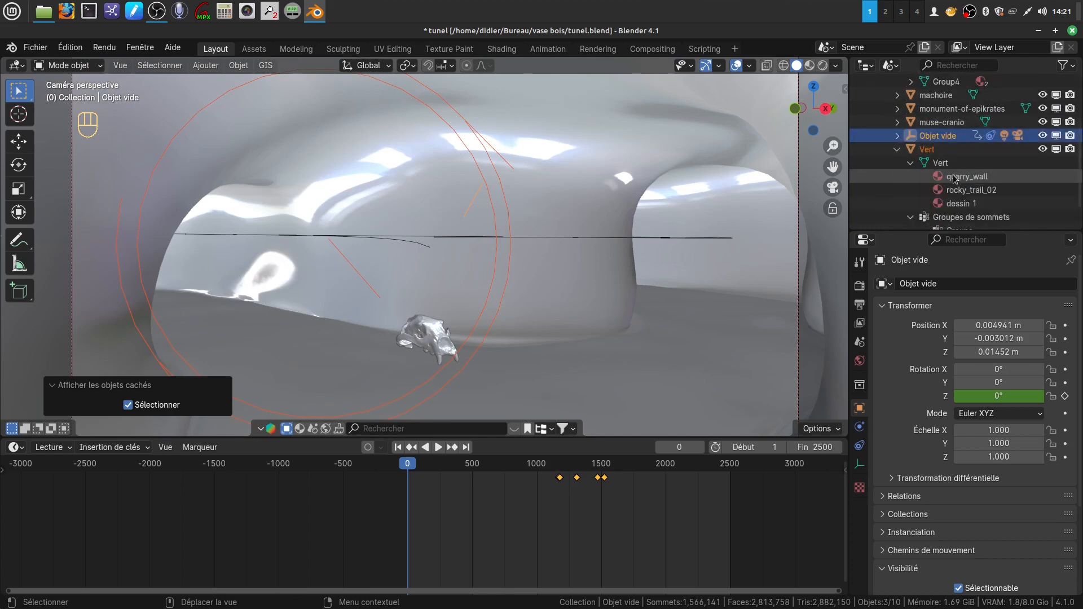
scroll(953, 180, down, 2)
scroll(951, 174, up, 4)
scroll(949, 172, up, 4)
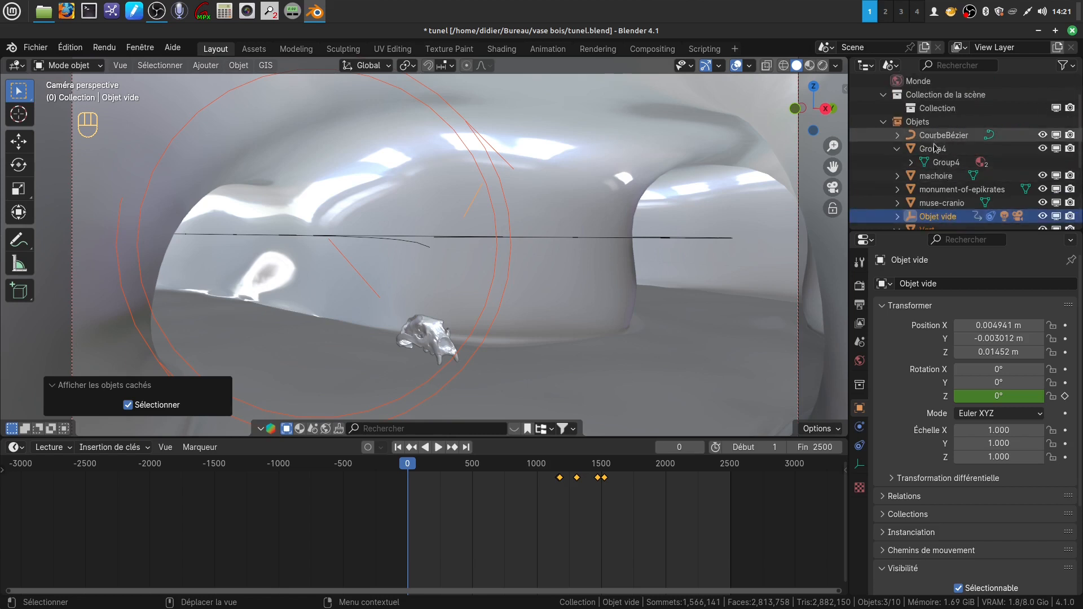
scroll(941, 159, down, 4)
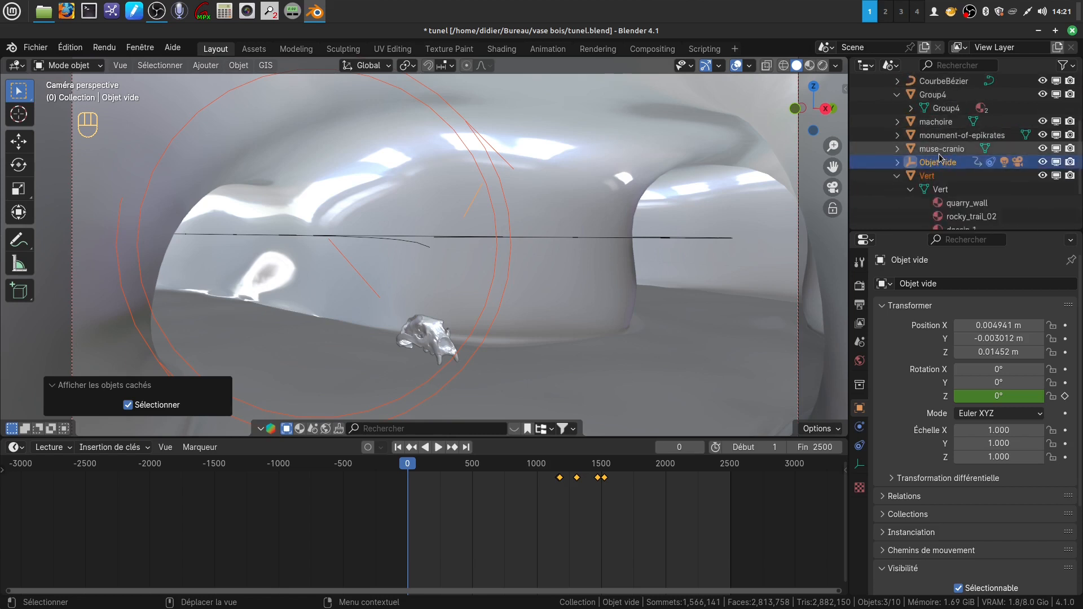
click(898, 163)
click(942, 217)
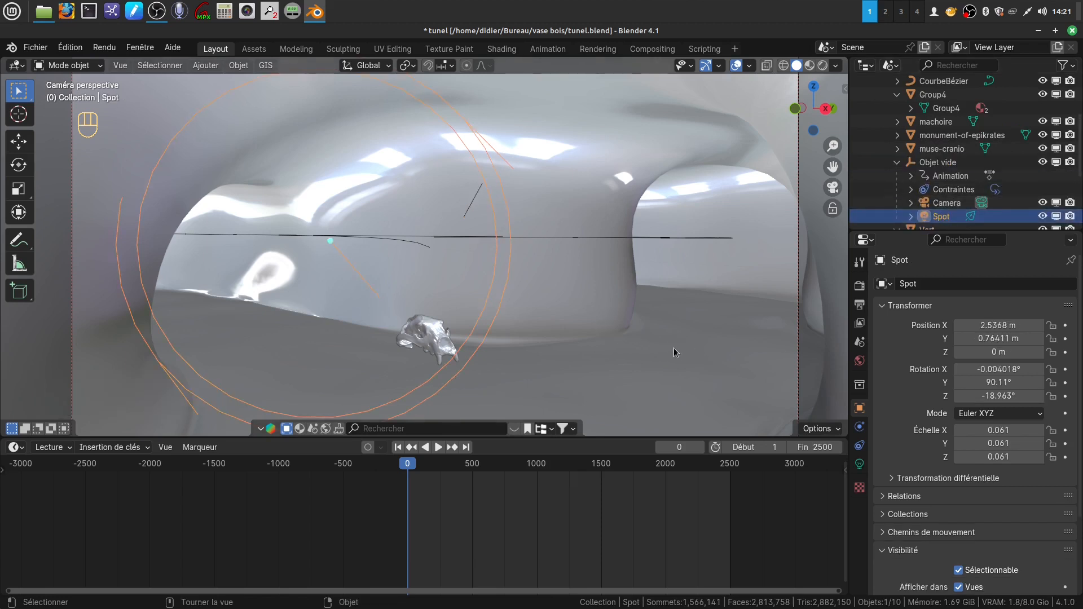
click(859, 465)
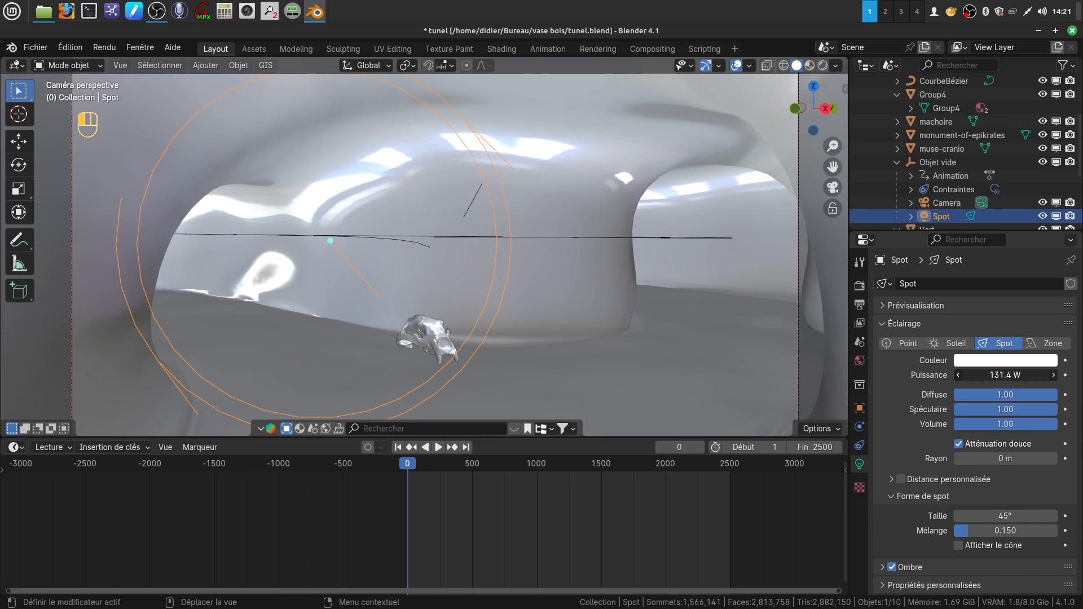
drag(1005, 375, 1002, 375)
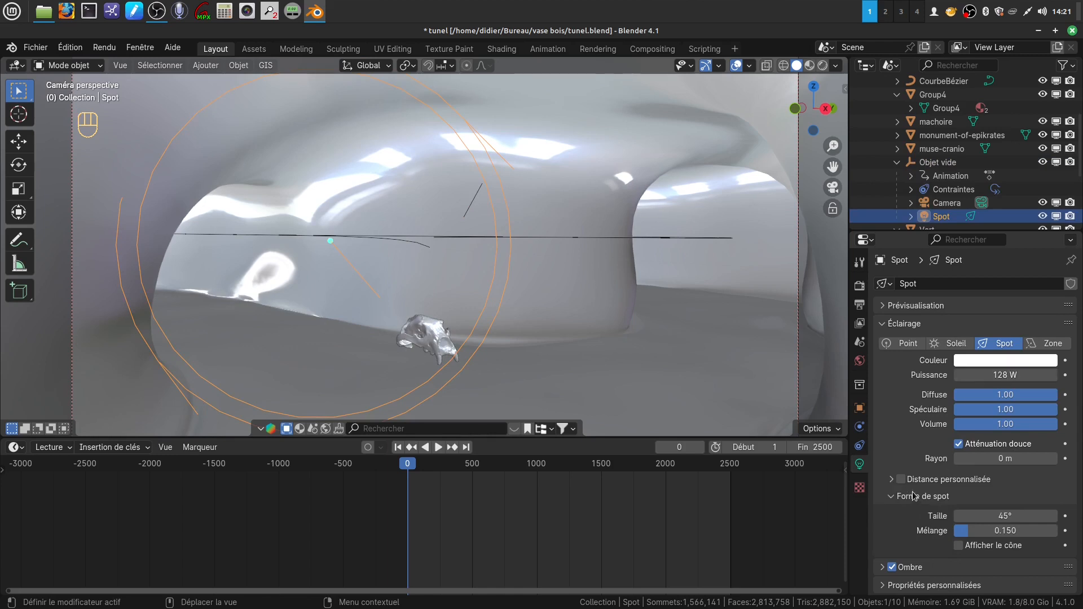
In rendered shading, set the spot light's cone size to 43.4° and its blend to 0.817.
drag(1005, 515, 971, 516)
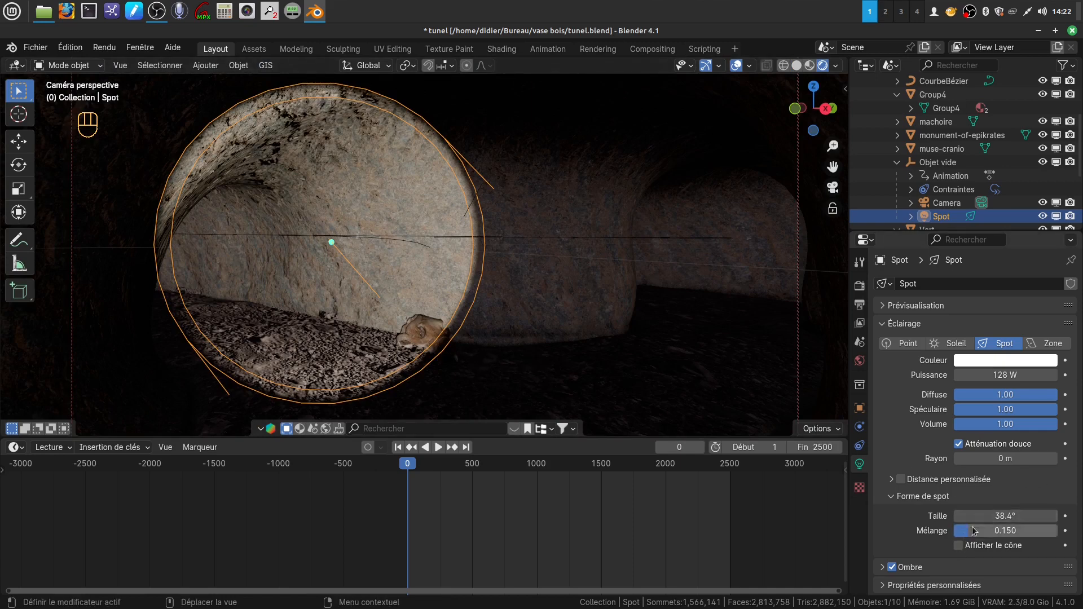
drag(968, 535, 1034, 530)
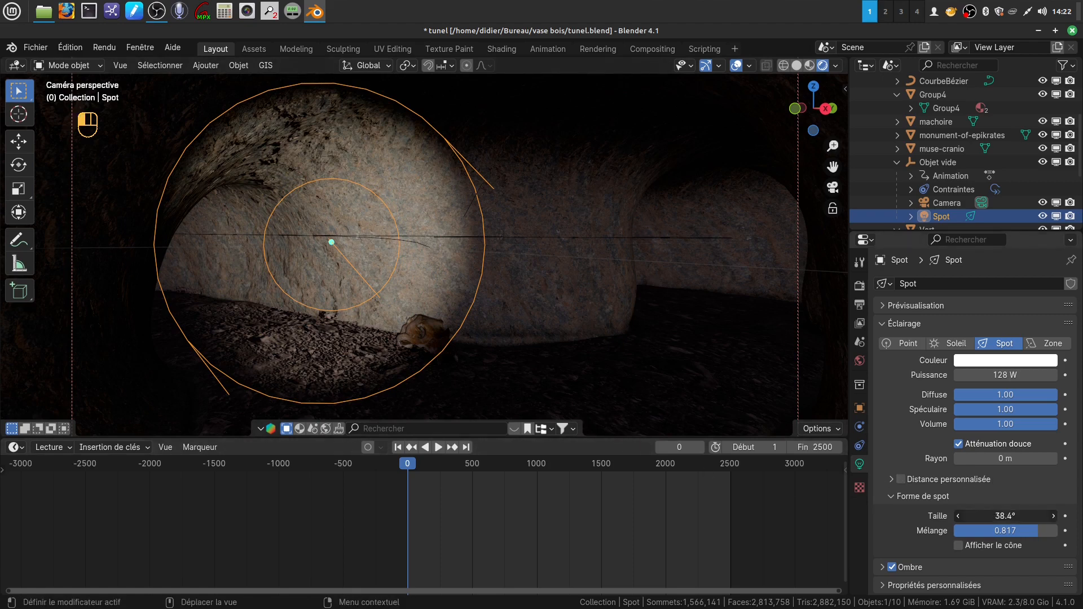
mouse_move(1006, 515)
mouse_down()
mouse_move(1028, 515)
mouse_move(999, 525)
mouse_up()
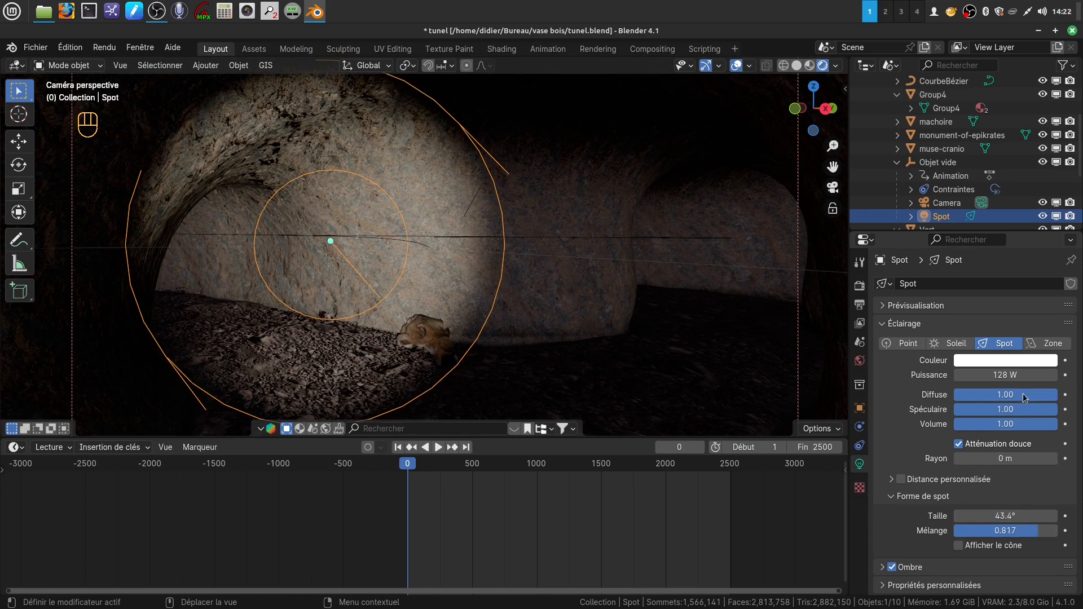
Set the spot light's power to 67.7 W and tint its colour a very pale pink.
drag(983, 377, 983, 381)
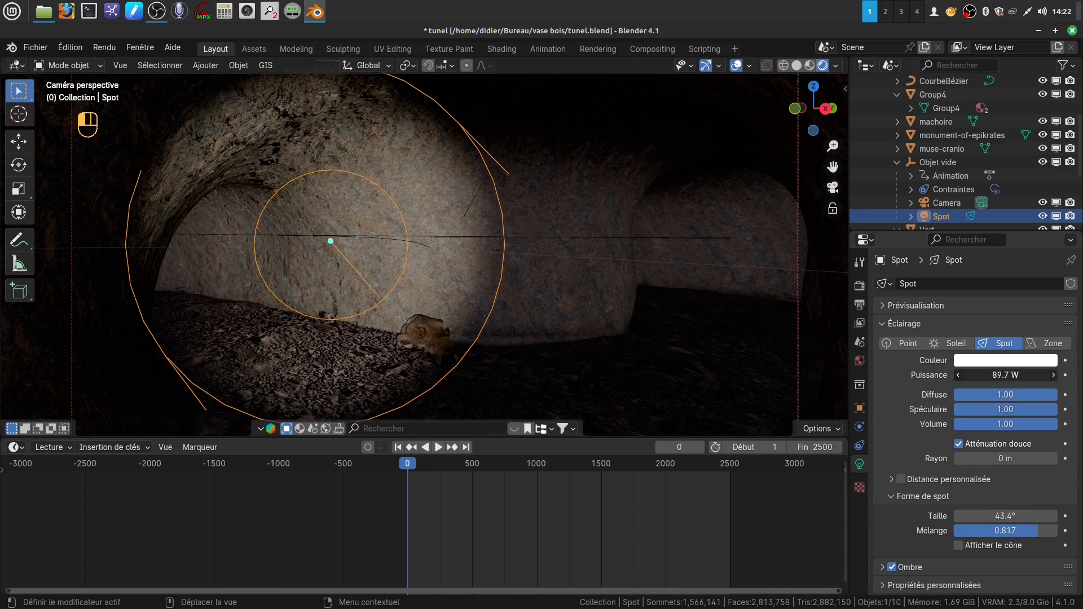
drag(1005, 375, 1044, 367)
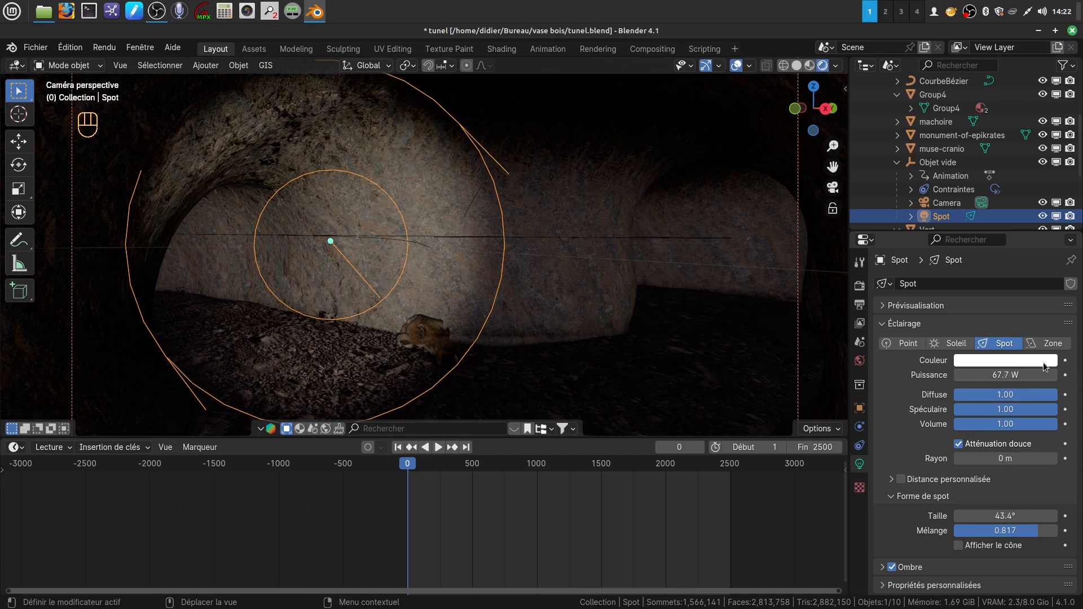
click(1013, 361)
drag(970, 226, 971, 224)
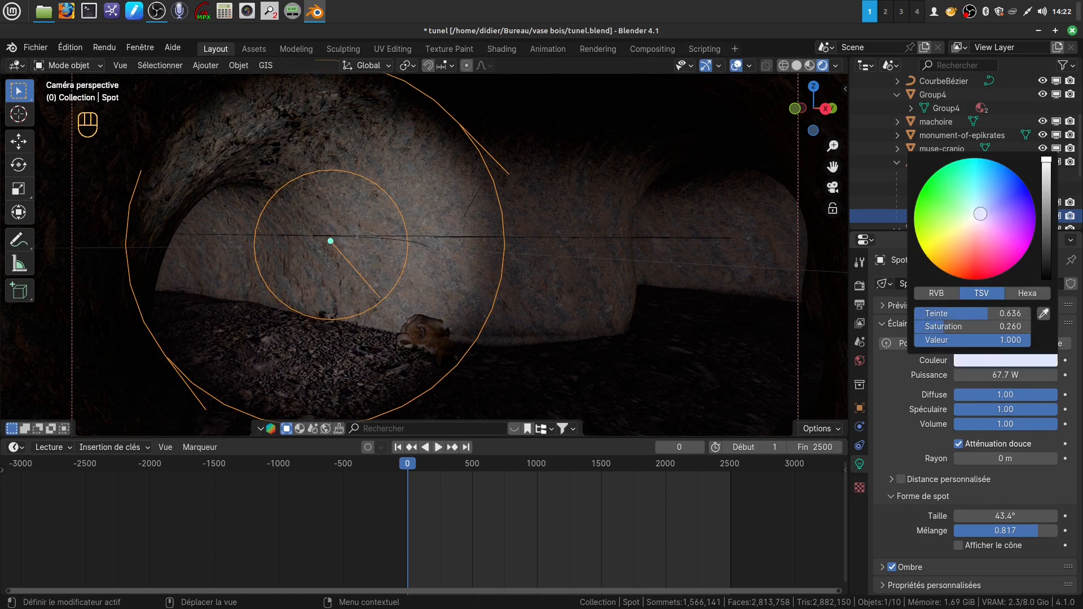
drag(980, 214, 974, 224)
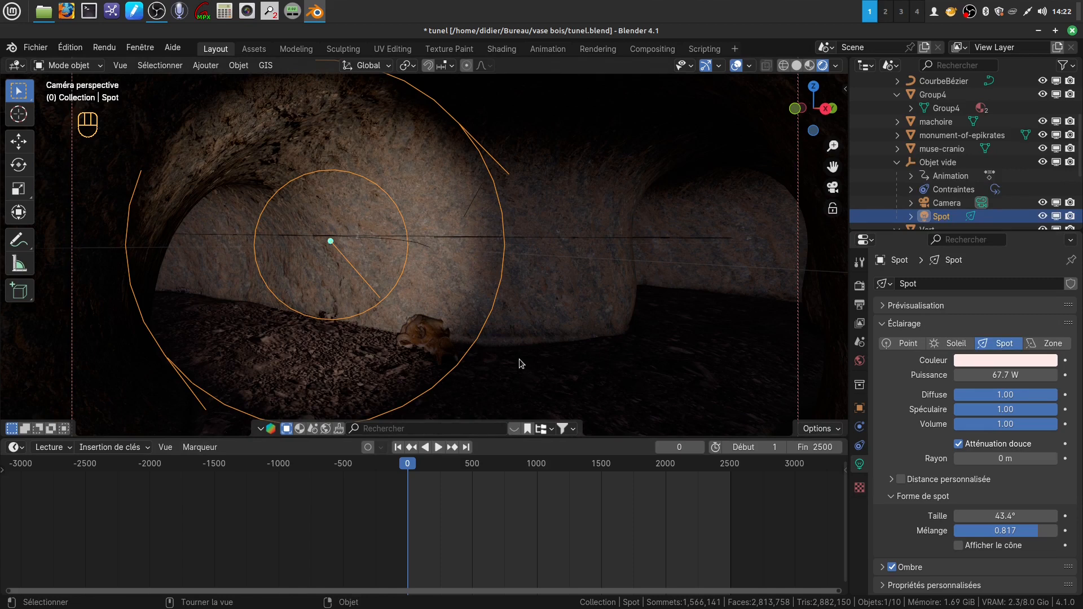
Deselect everything and play the animation up to frame 2337, setting the spot light's cone size to 57.7° during playback.
key(a)
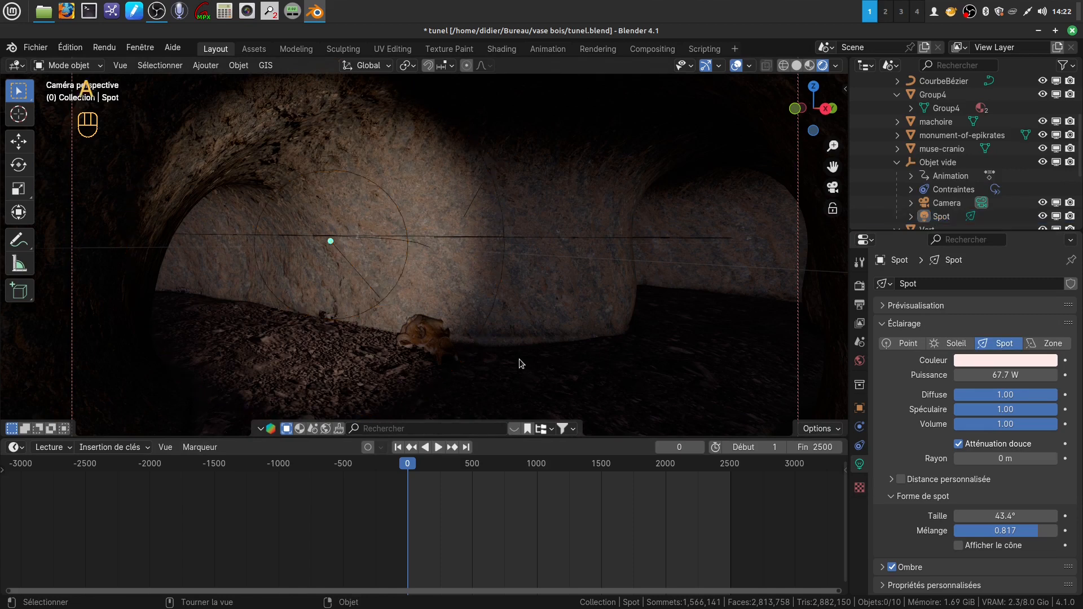
click(438, 447)
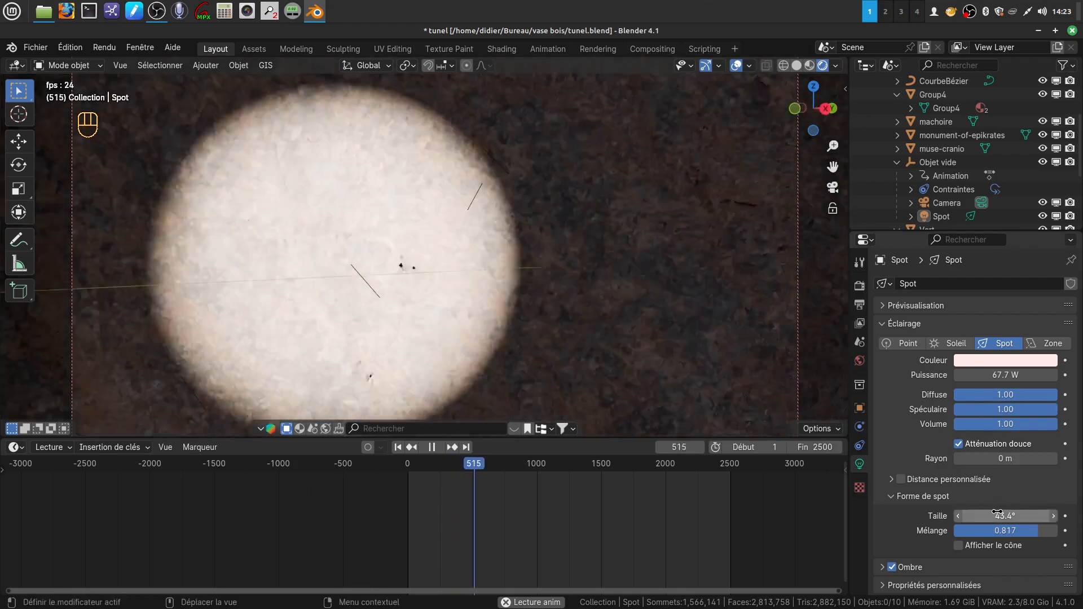
drag(995, 516, 1017, 516)
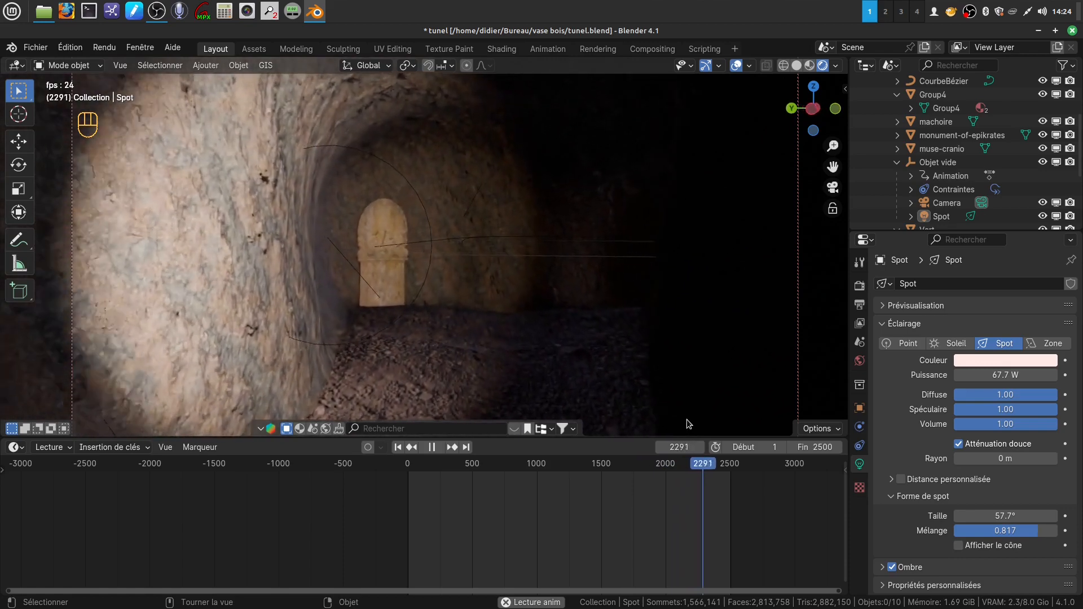
click(432, 447)
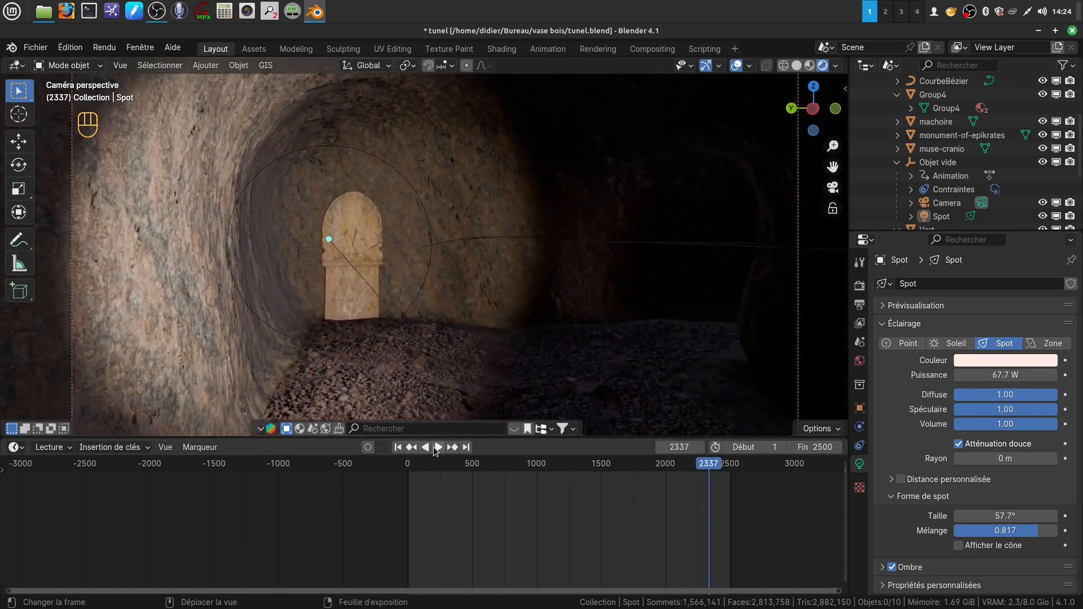
Rotate the spot light about -9.02° around the global Z axis.
click(953, 218)
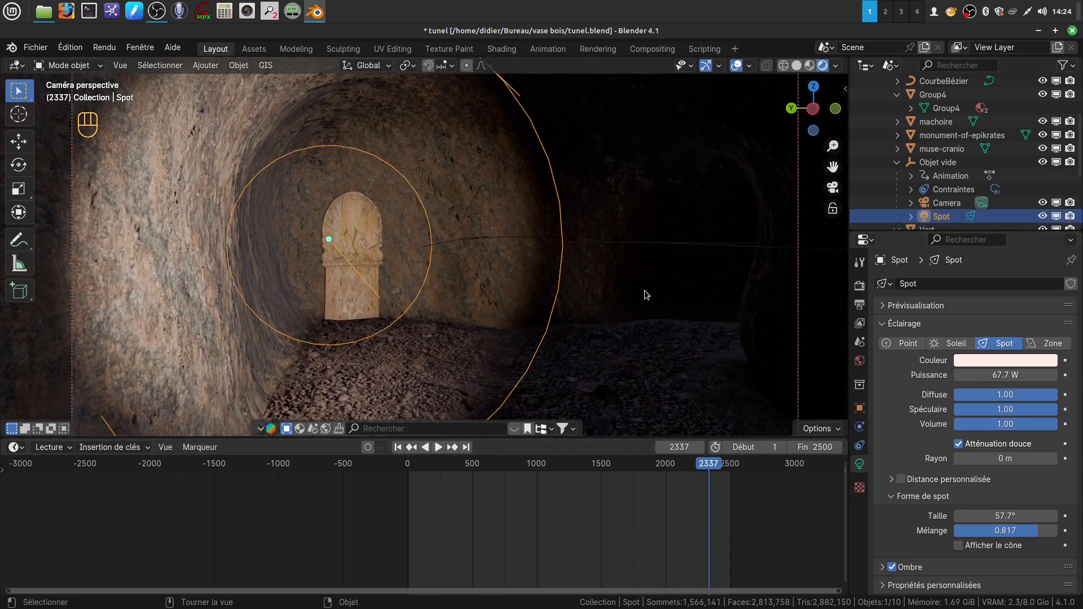
key(r)
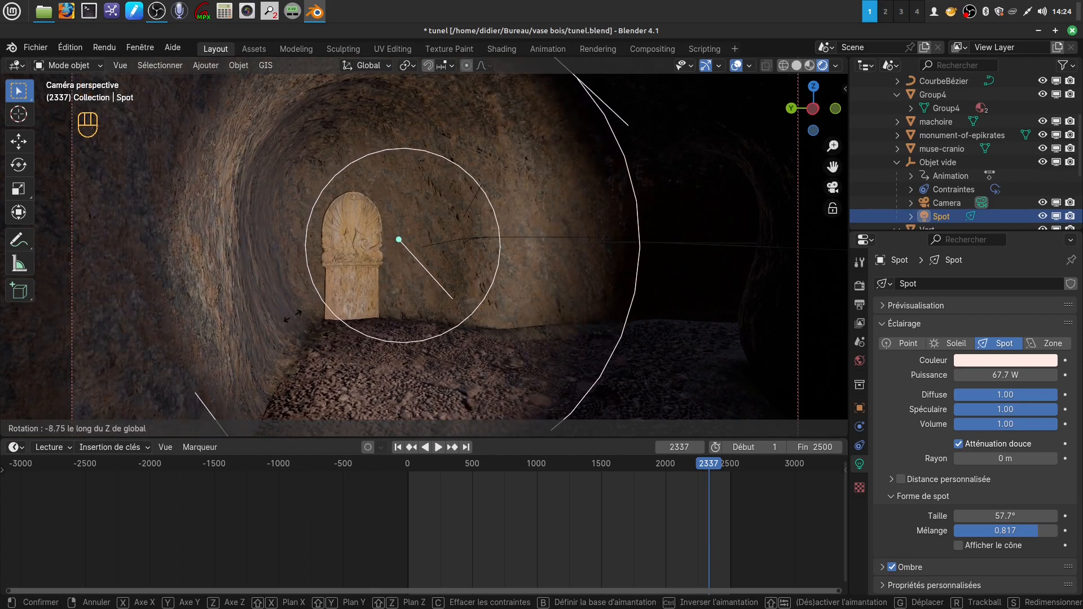
click(270, 319)
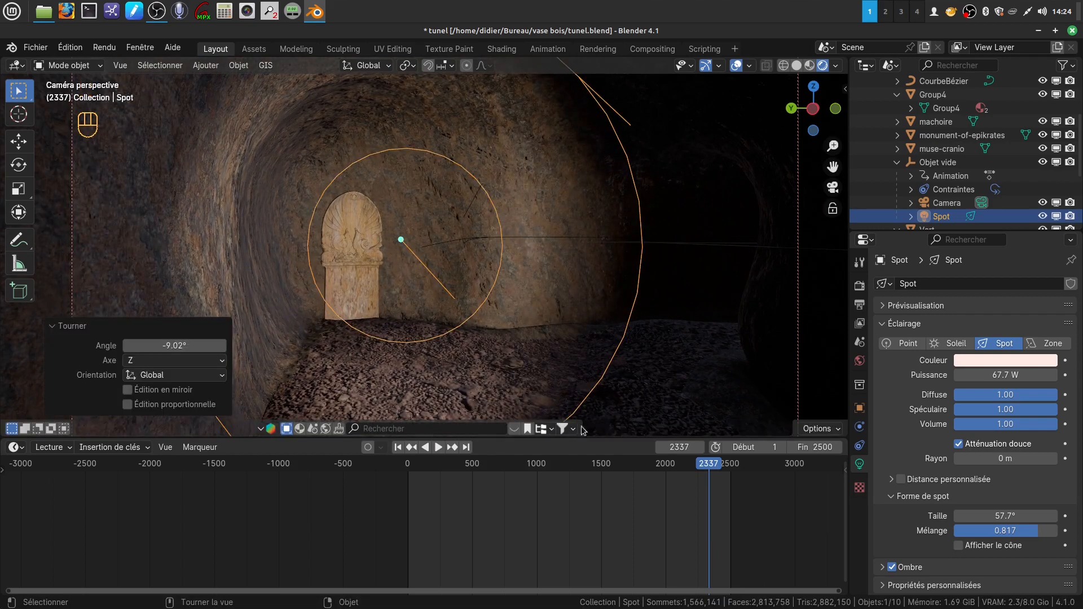
Play the animation to check the spot lighting along the tunnel, stop at frame 2457 and return to frame 14.
click(439, 448)
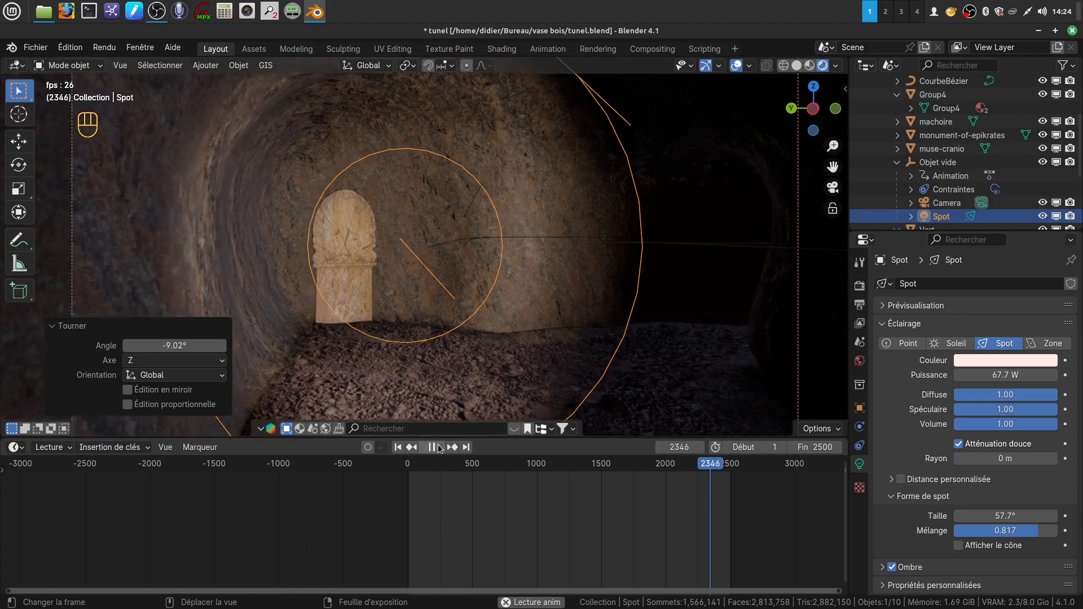
click(462, 359)
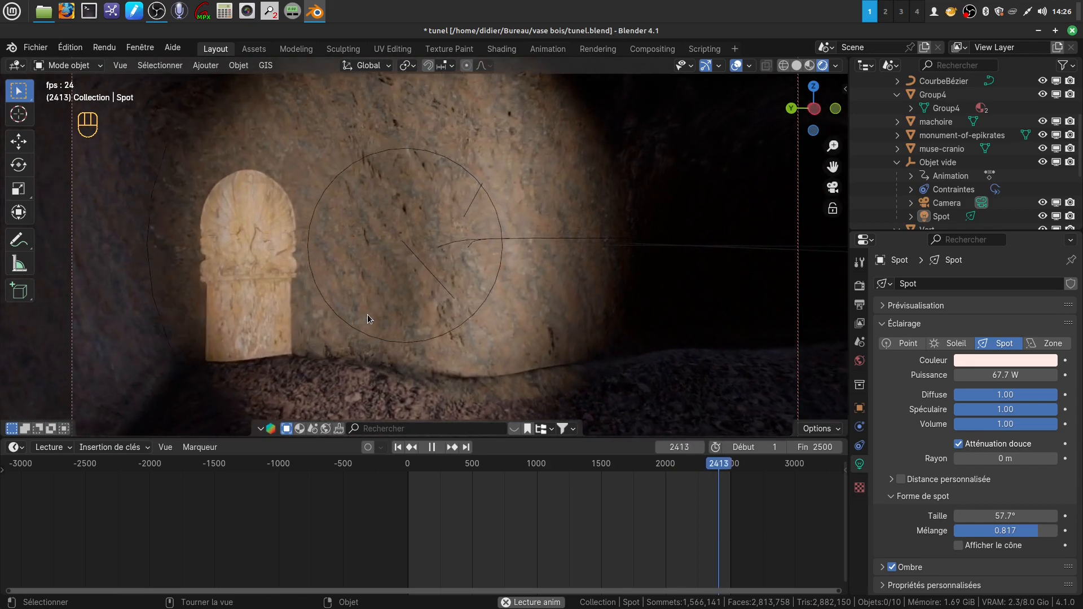
click(432, 447)
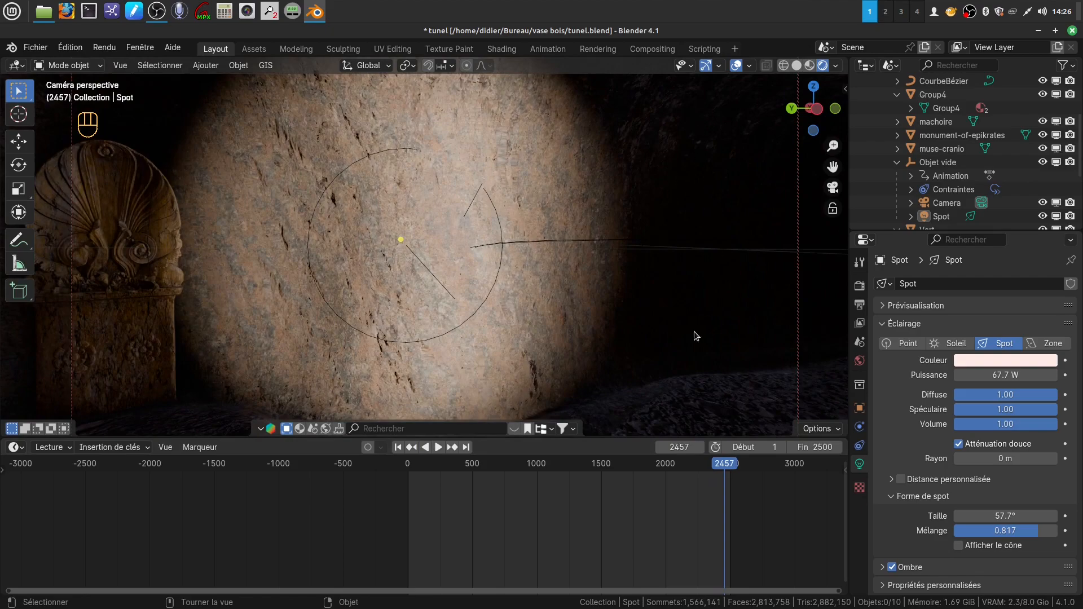
drag(722, 466, 408, 467)
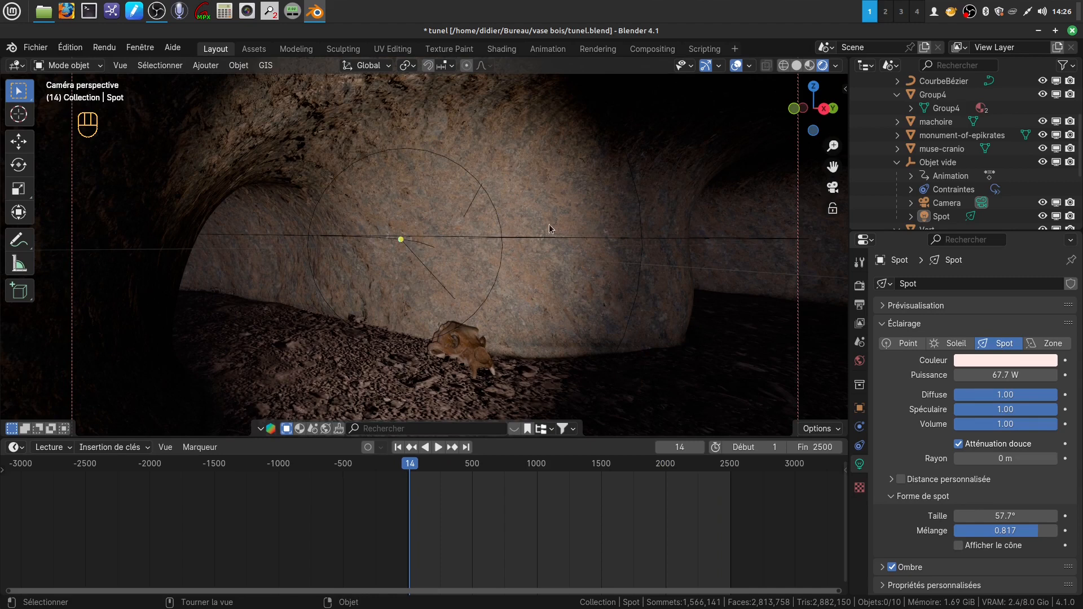
click(970, 11)
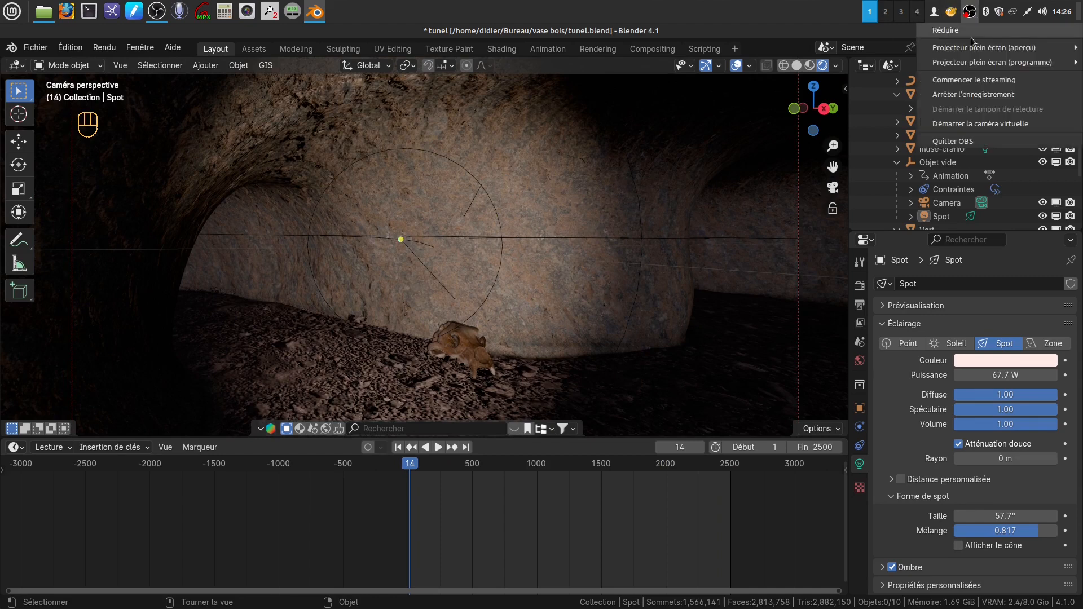